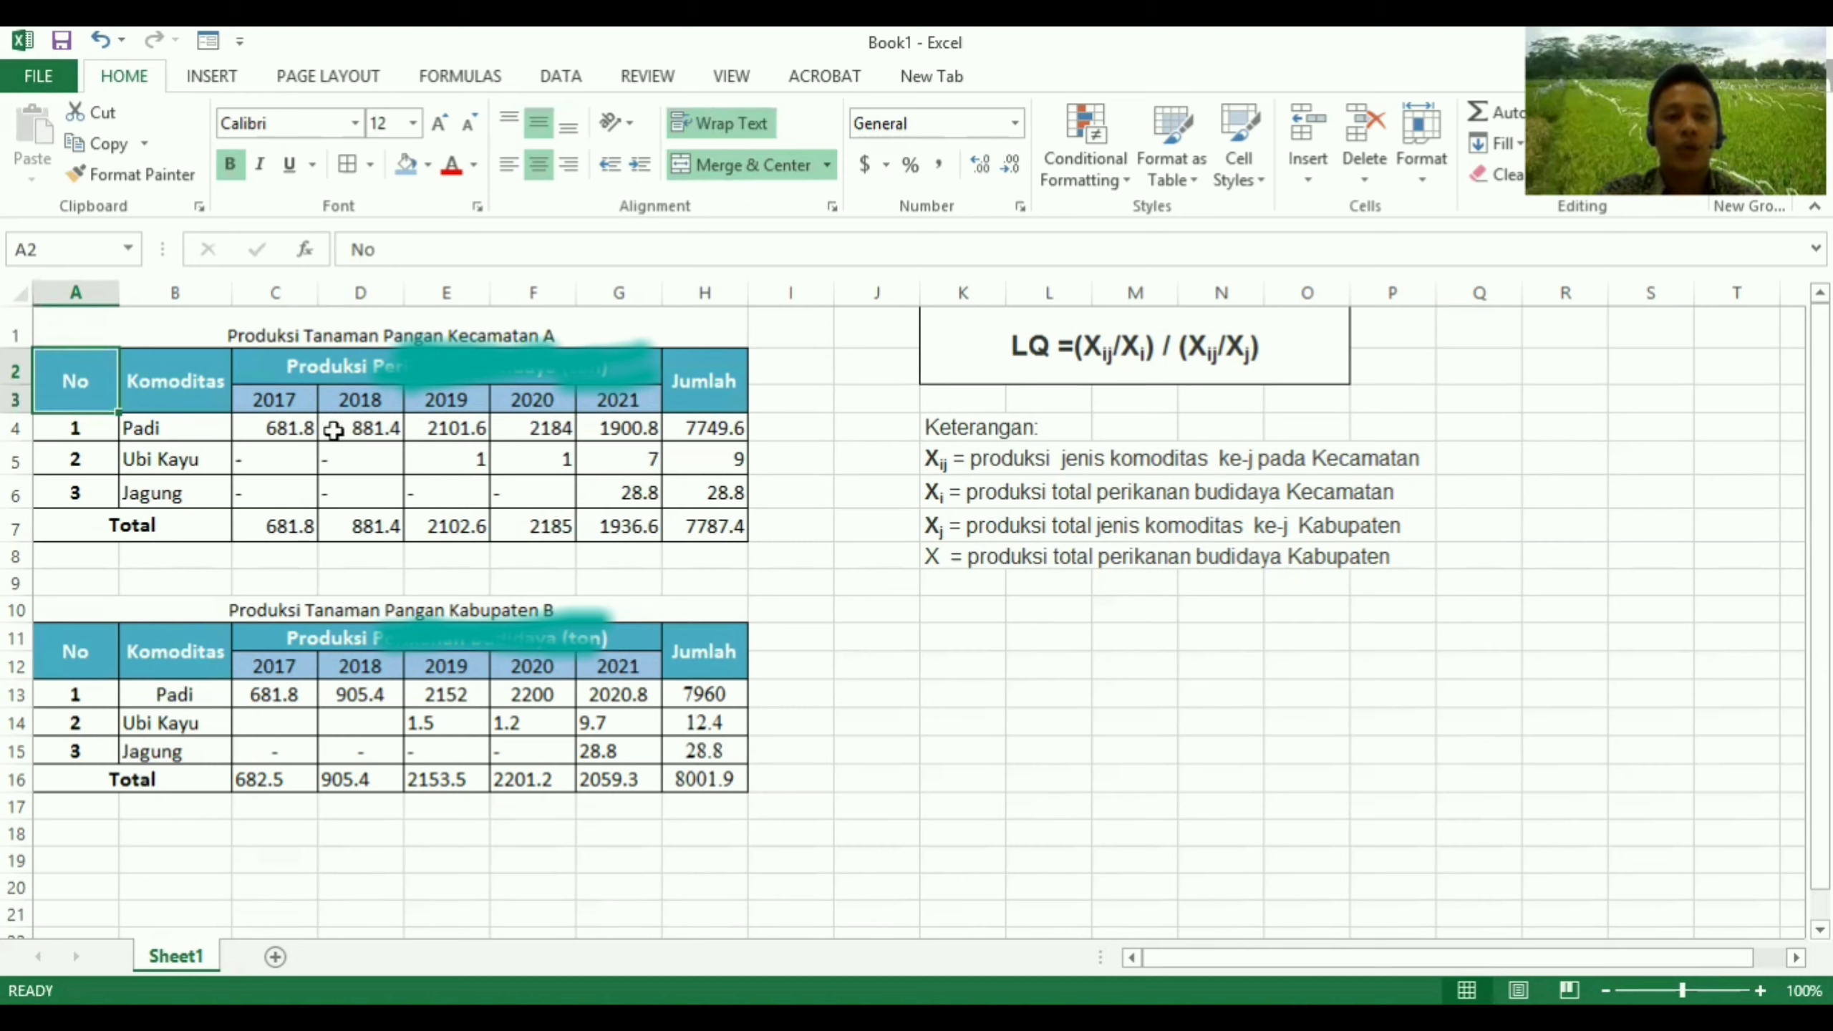
Total Padi production for 2017–2021 in the Kecamatan A table by entering =SUM(C4:G4) in H4
{"action": "left_click", "coordinate": [295, 410]}
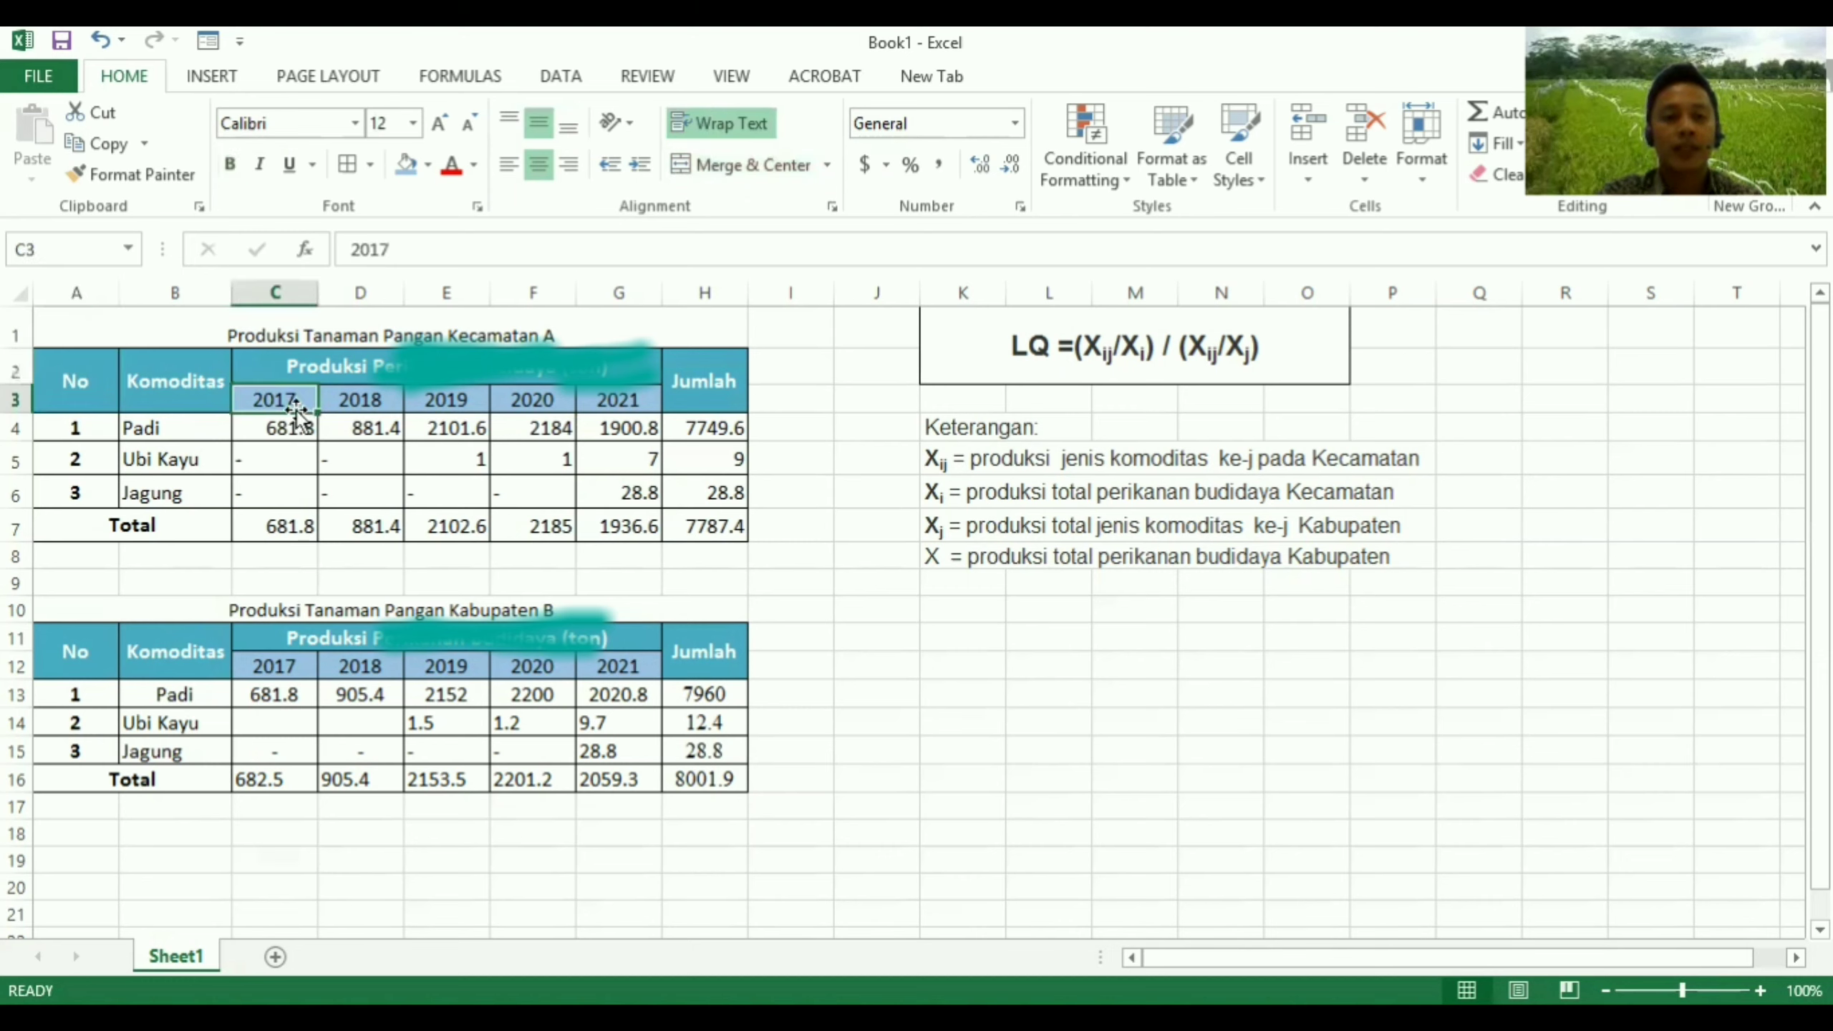
{"action": "left_click", "coordinate": [634, 399]}
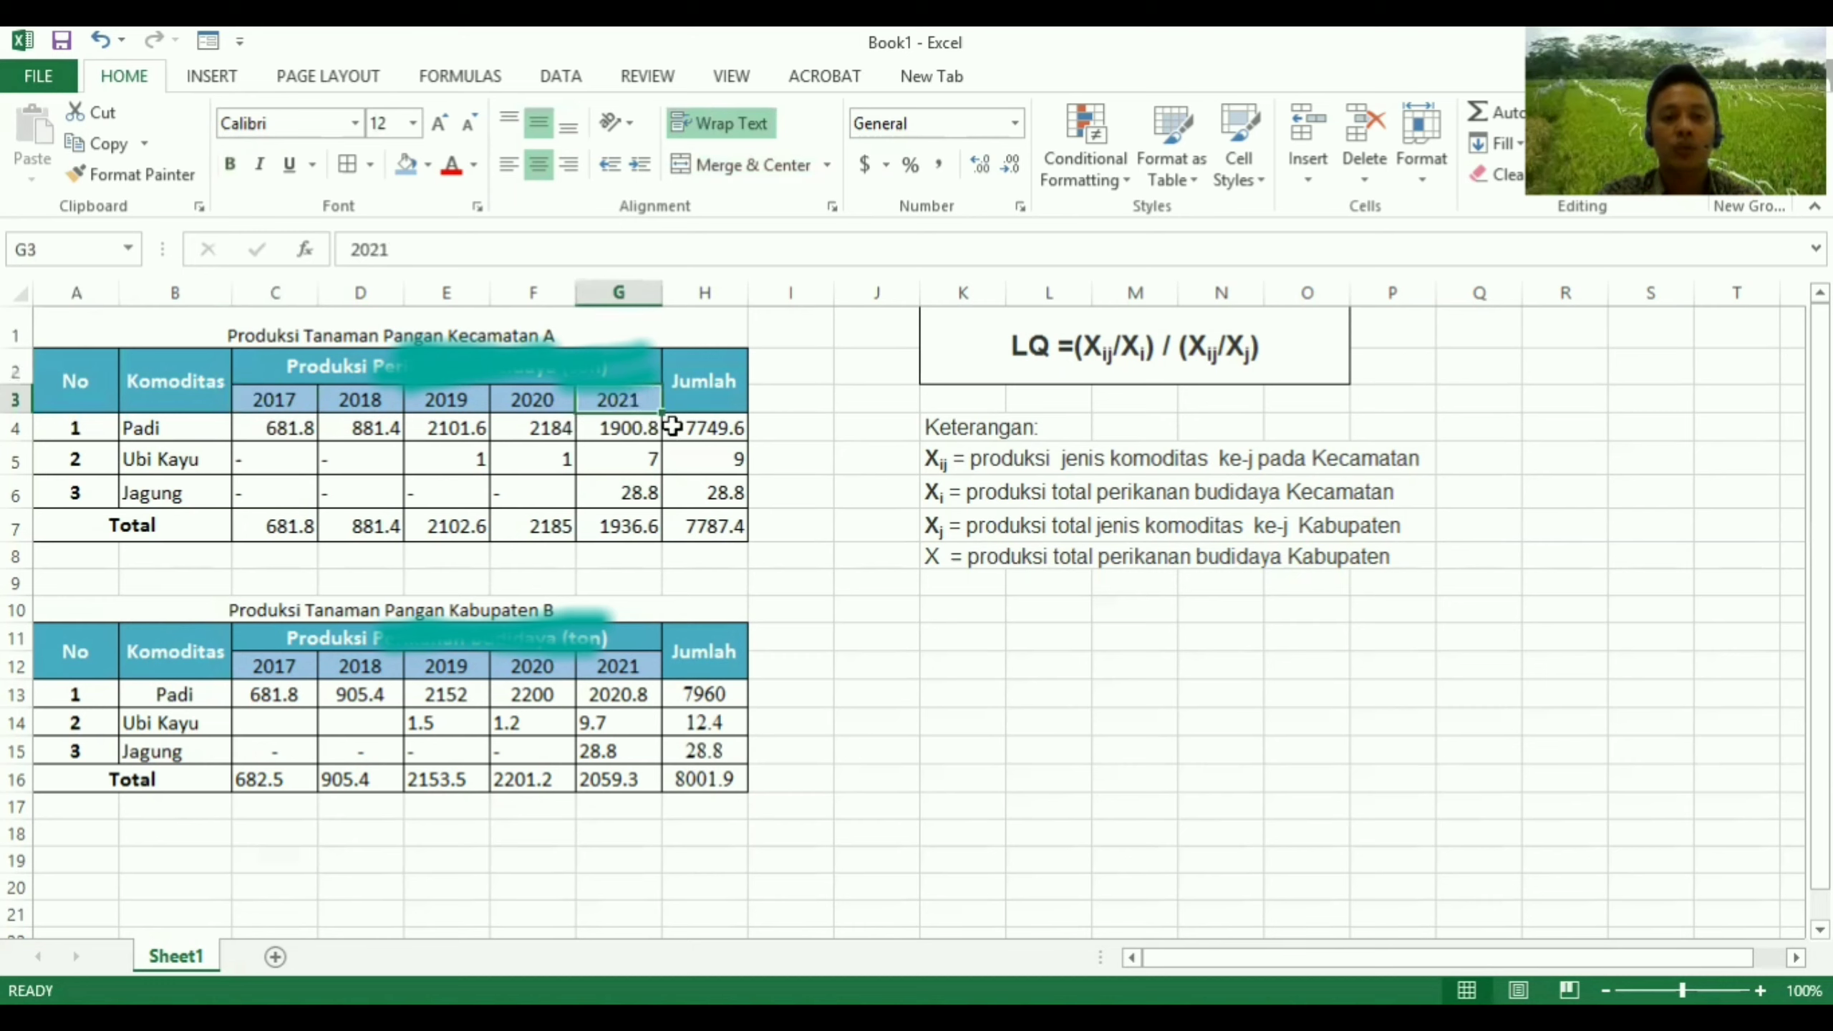
{"action": "left_click", "coordinate": [725, 428]}
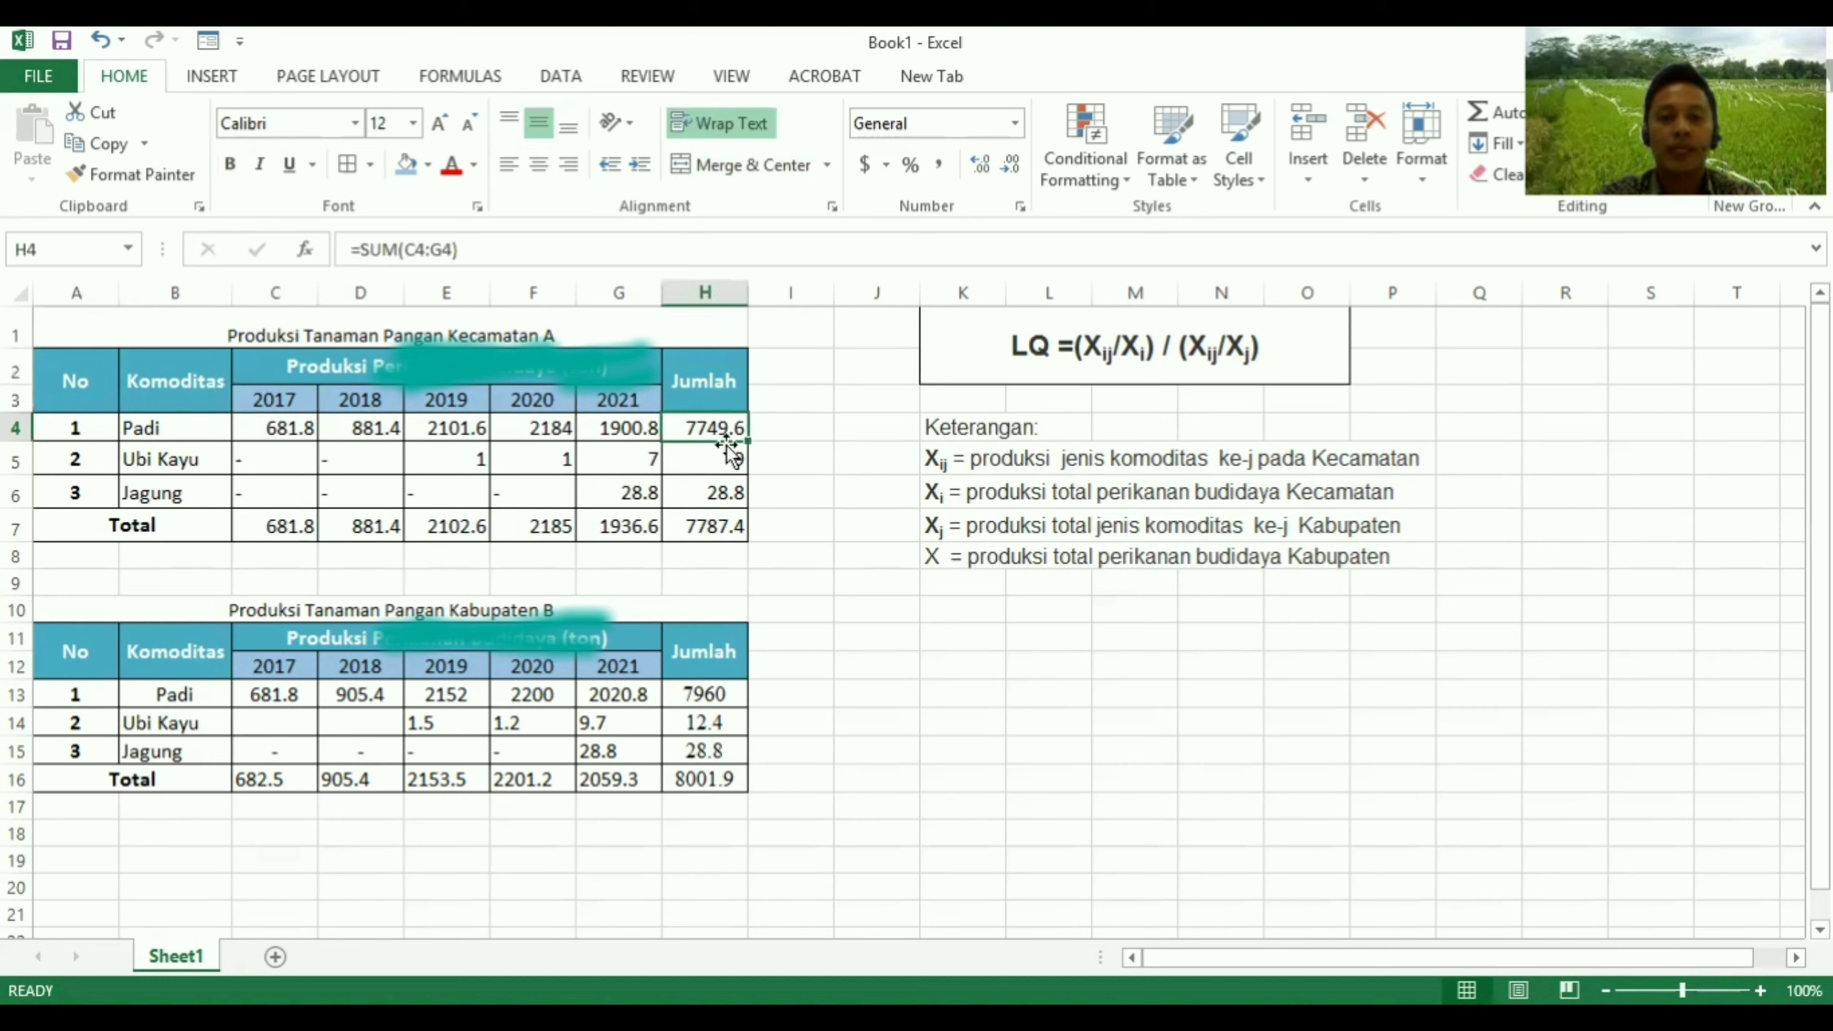
{"action": "type", "text": "="}
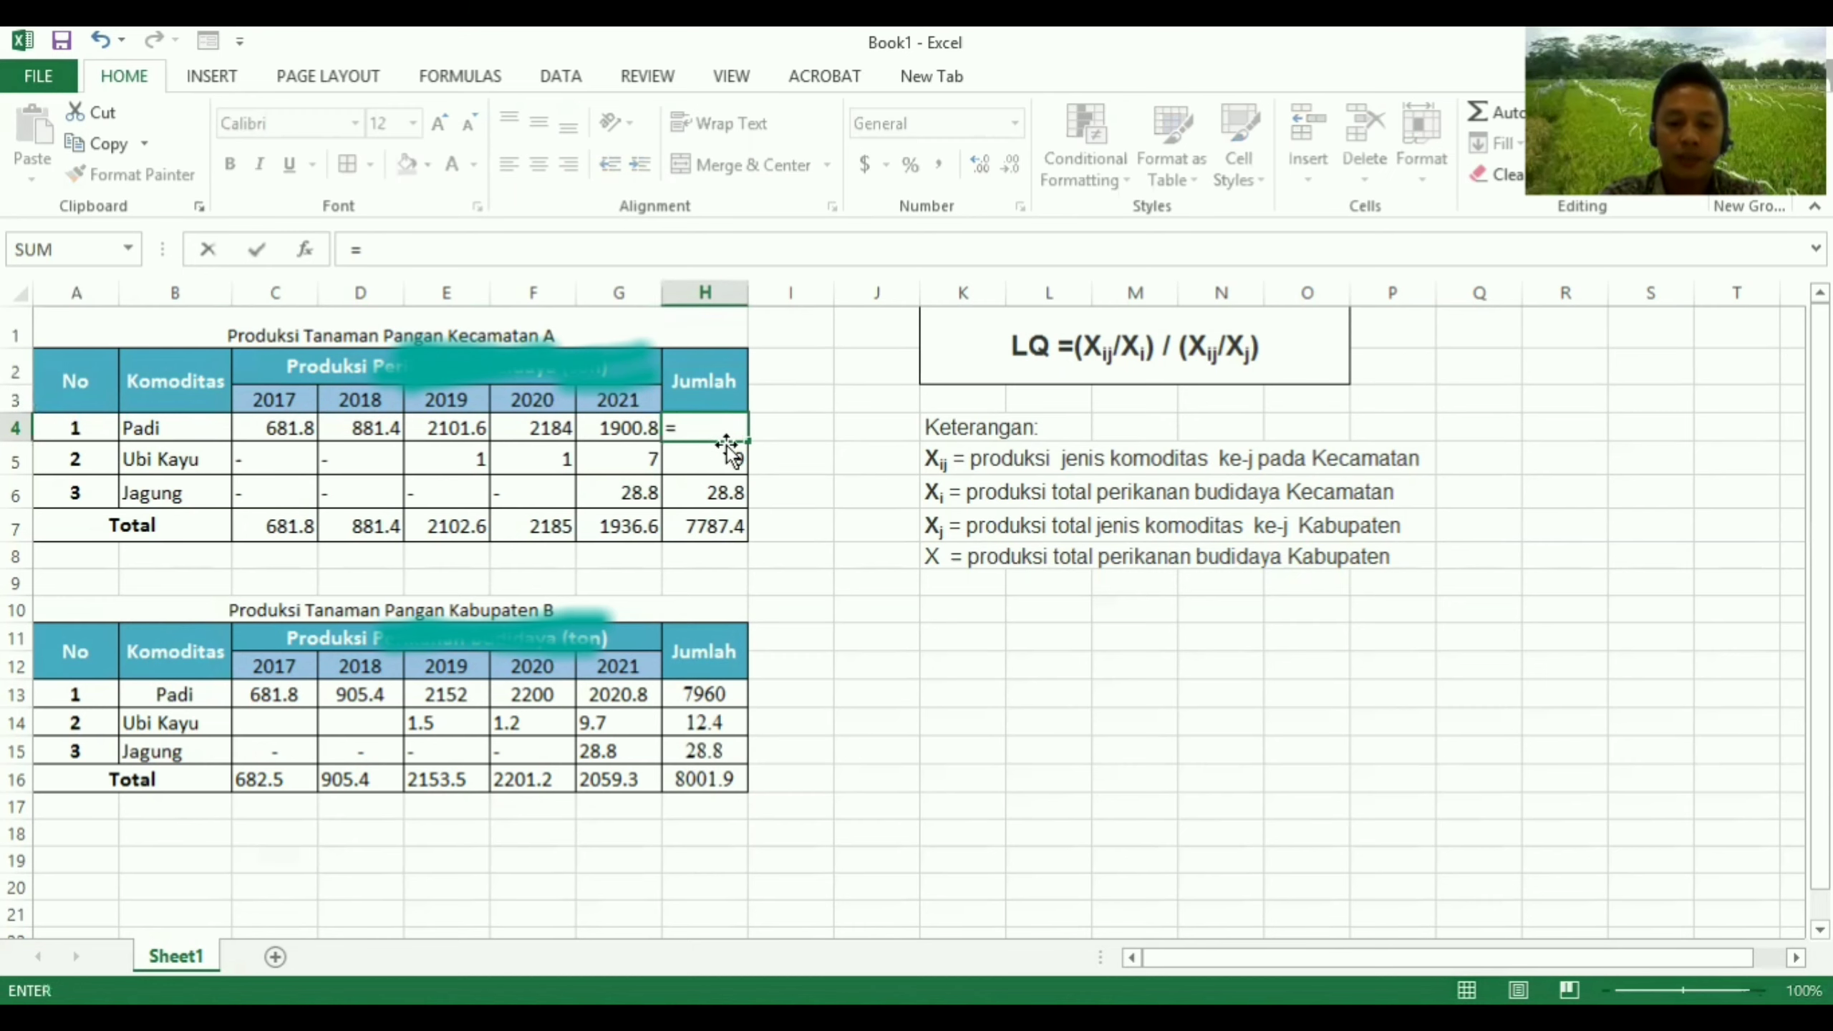
{"action": "type", "text": "sum("}
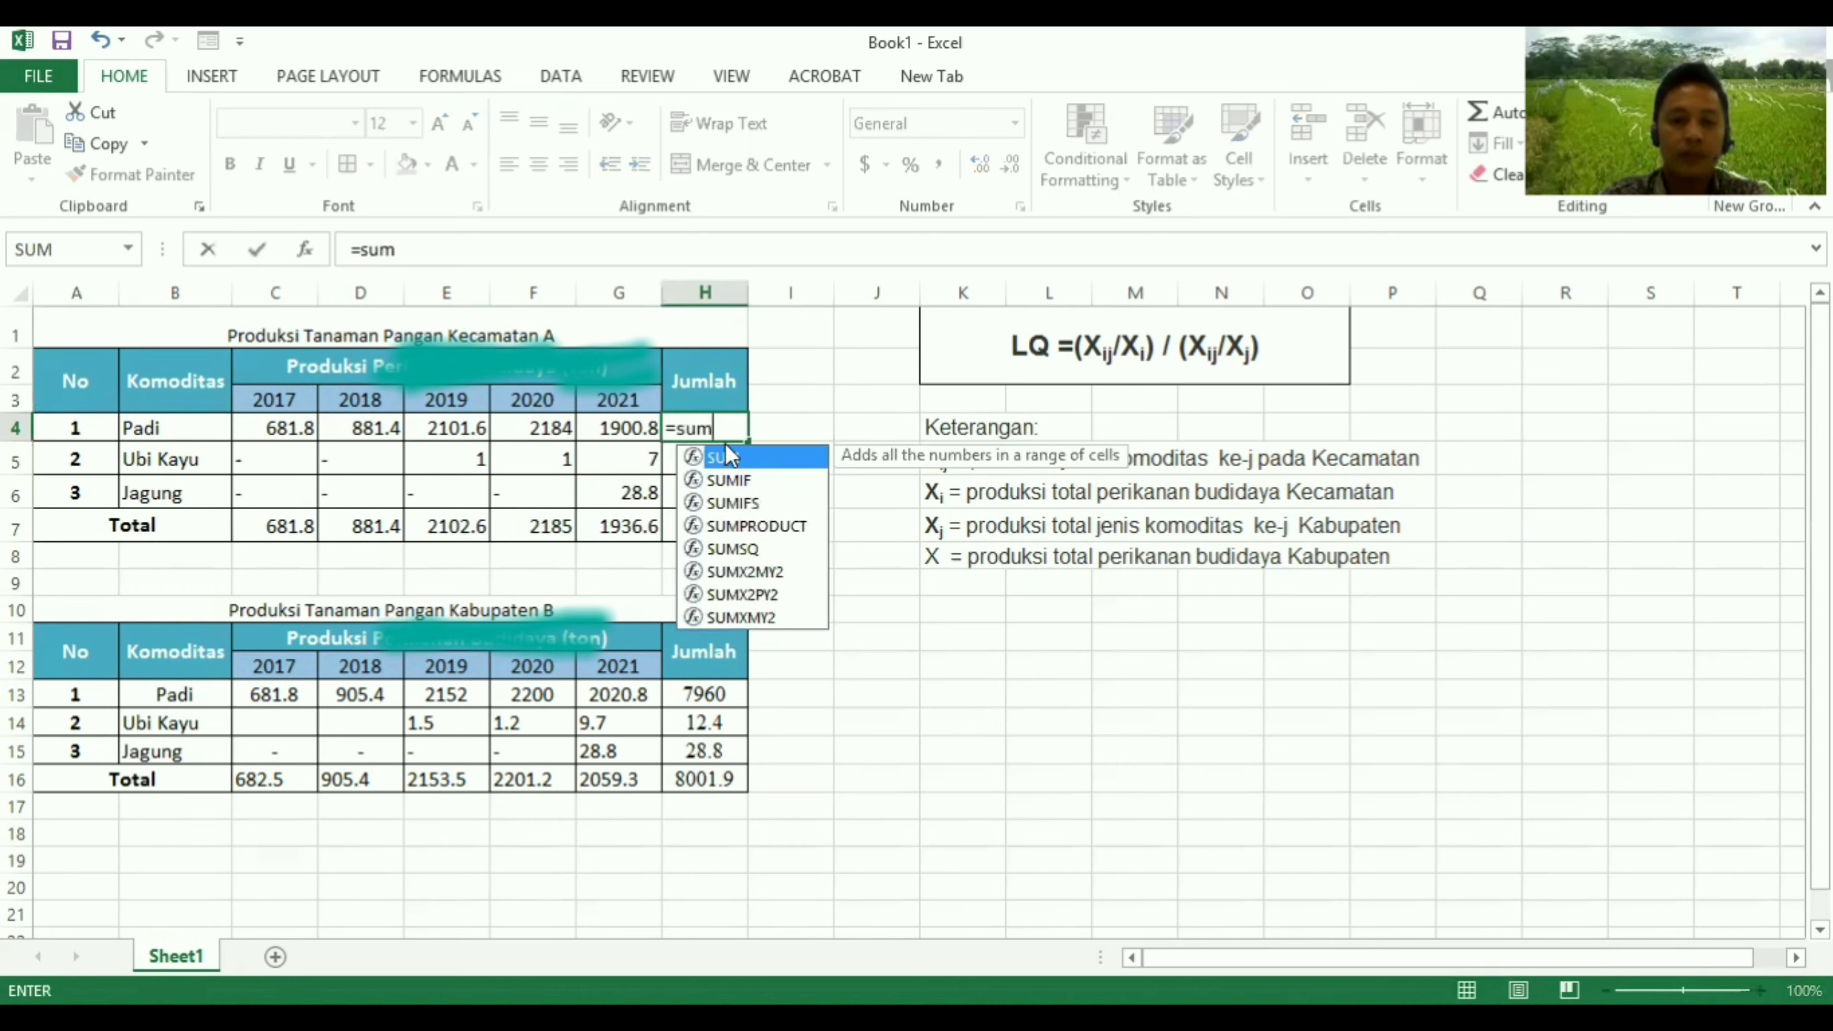
{"action": "left_click", "coordinate": [287, 427]}
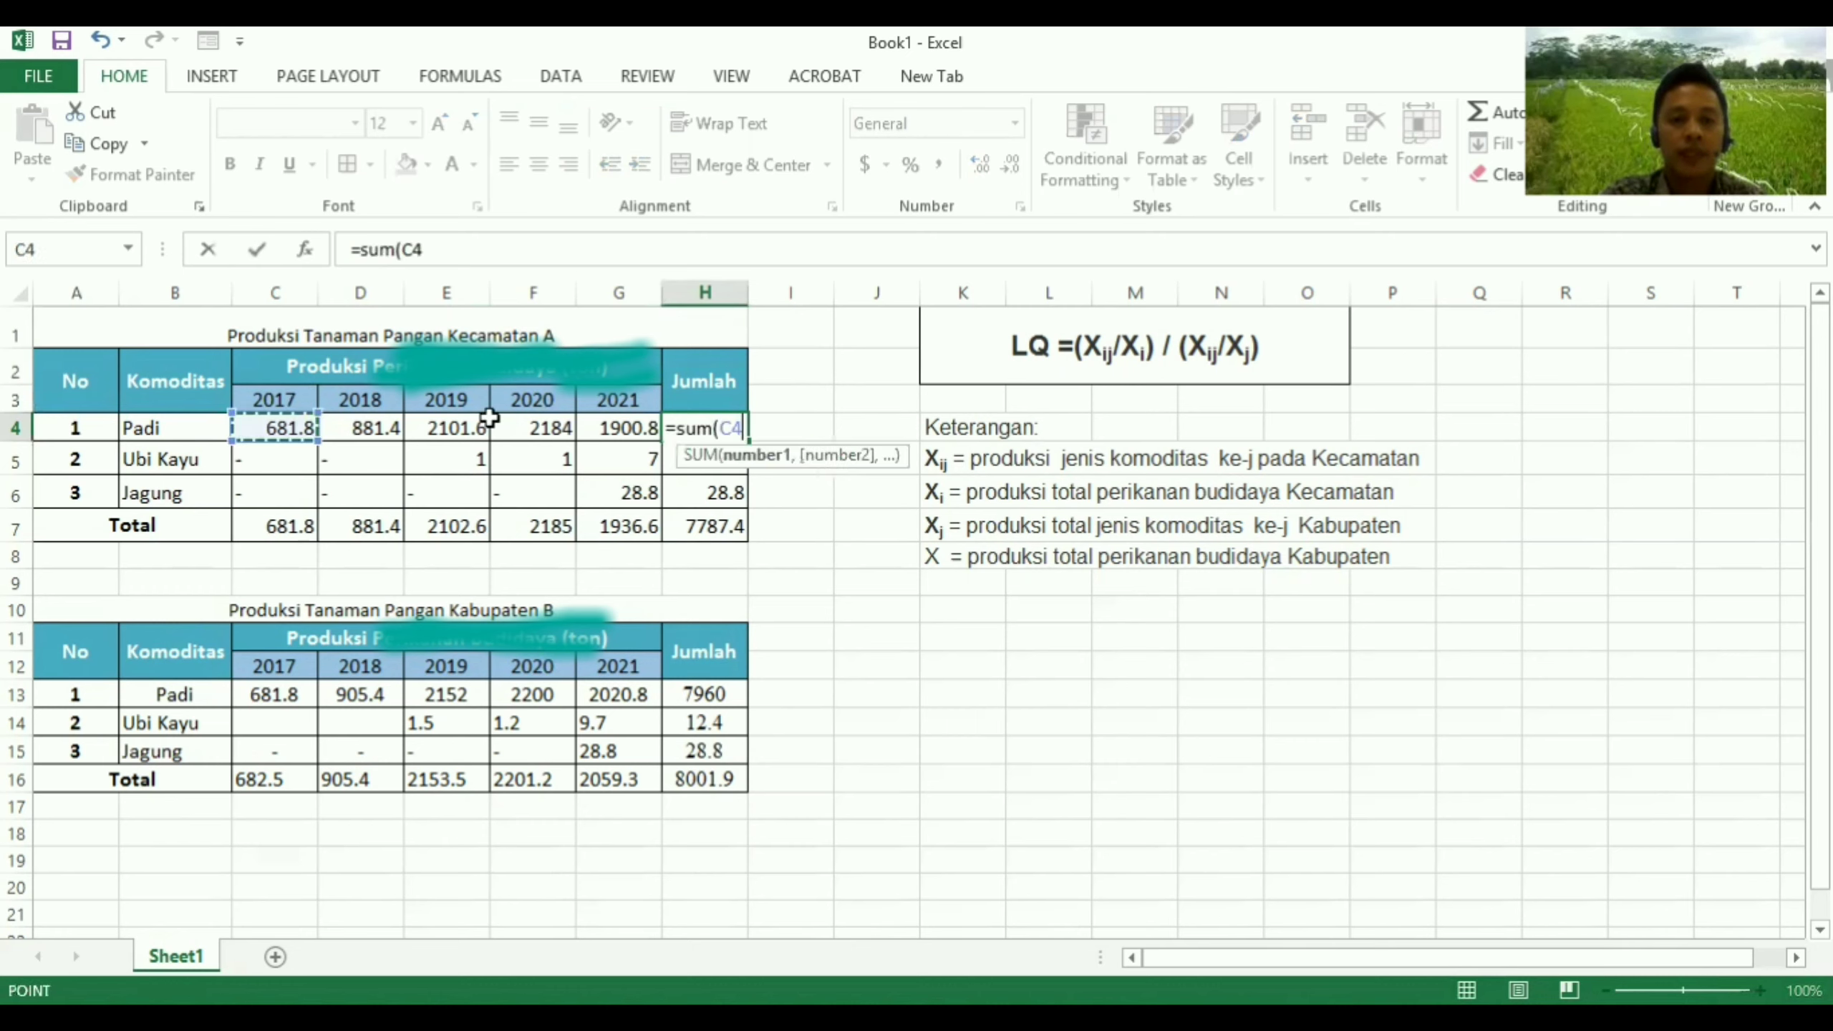
{"action": "left_click", "coordinate": [636, 427], "text": "shift"}
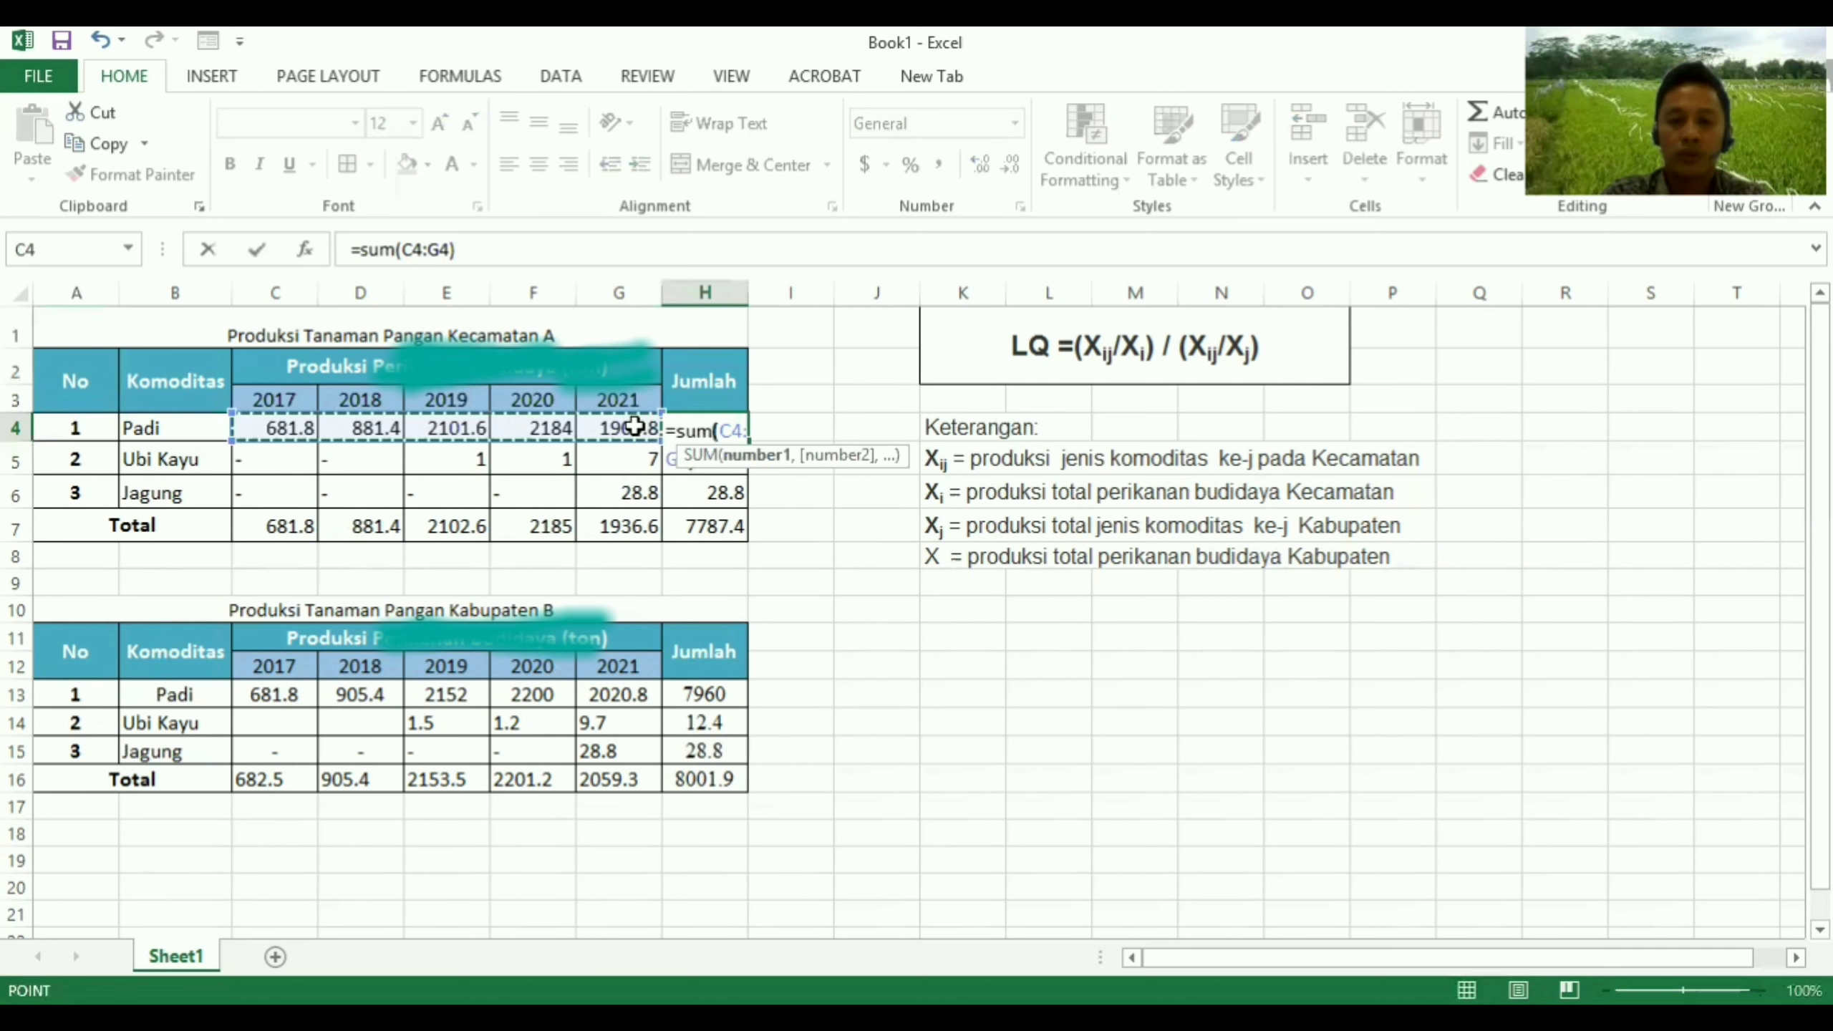
{"action": "key", "text": "Return"}
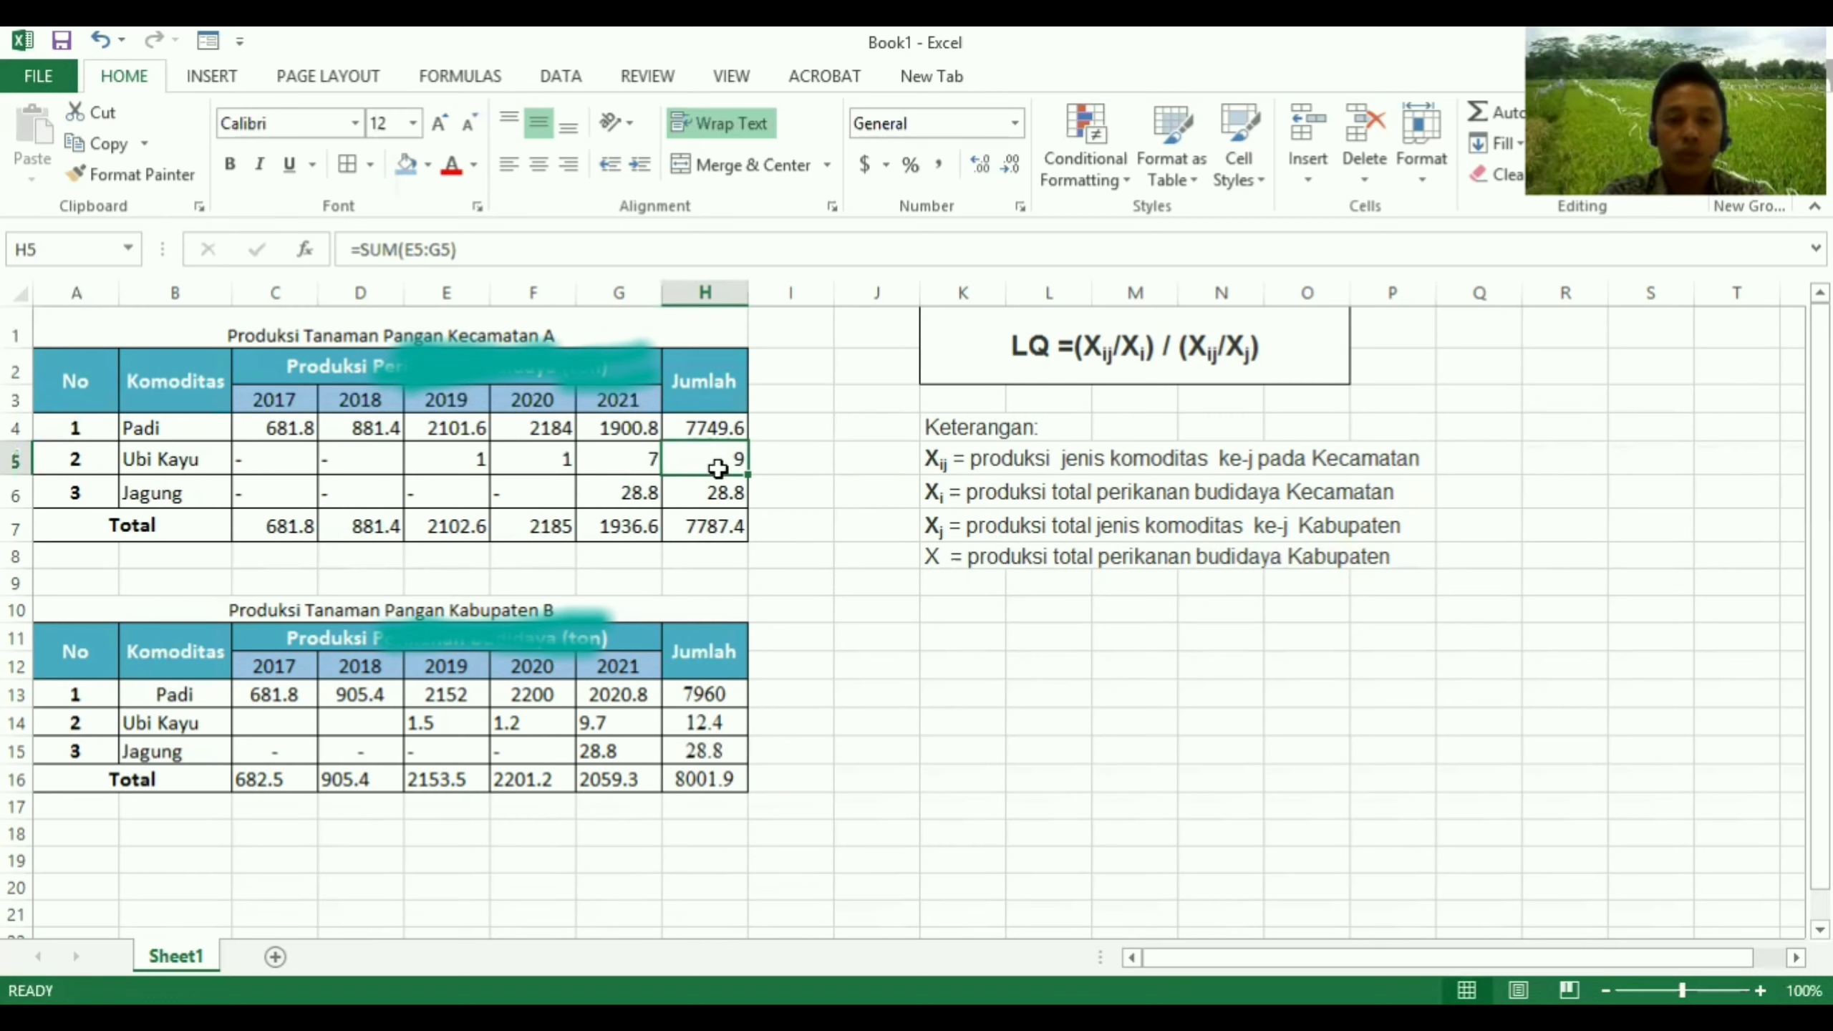
Total Ubi Kayu production for 2019–2021 in the Kecamatan A table by entering =SUM(E5:G5) in H5
{"action": "type", "text": "="}
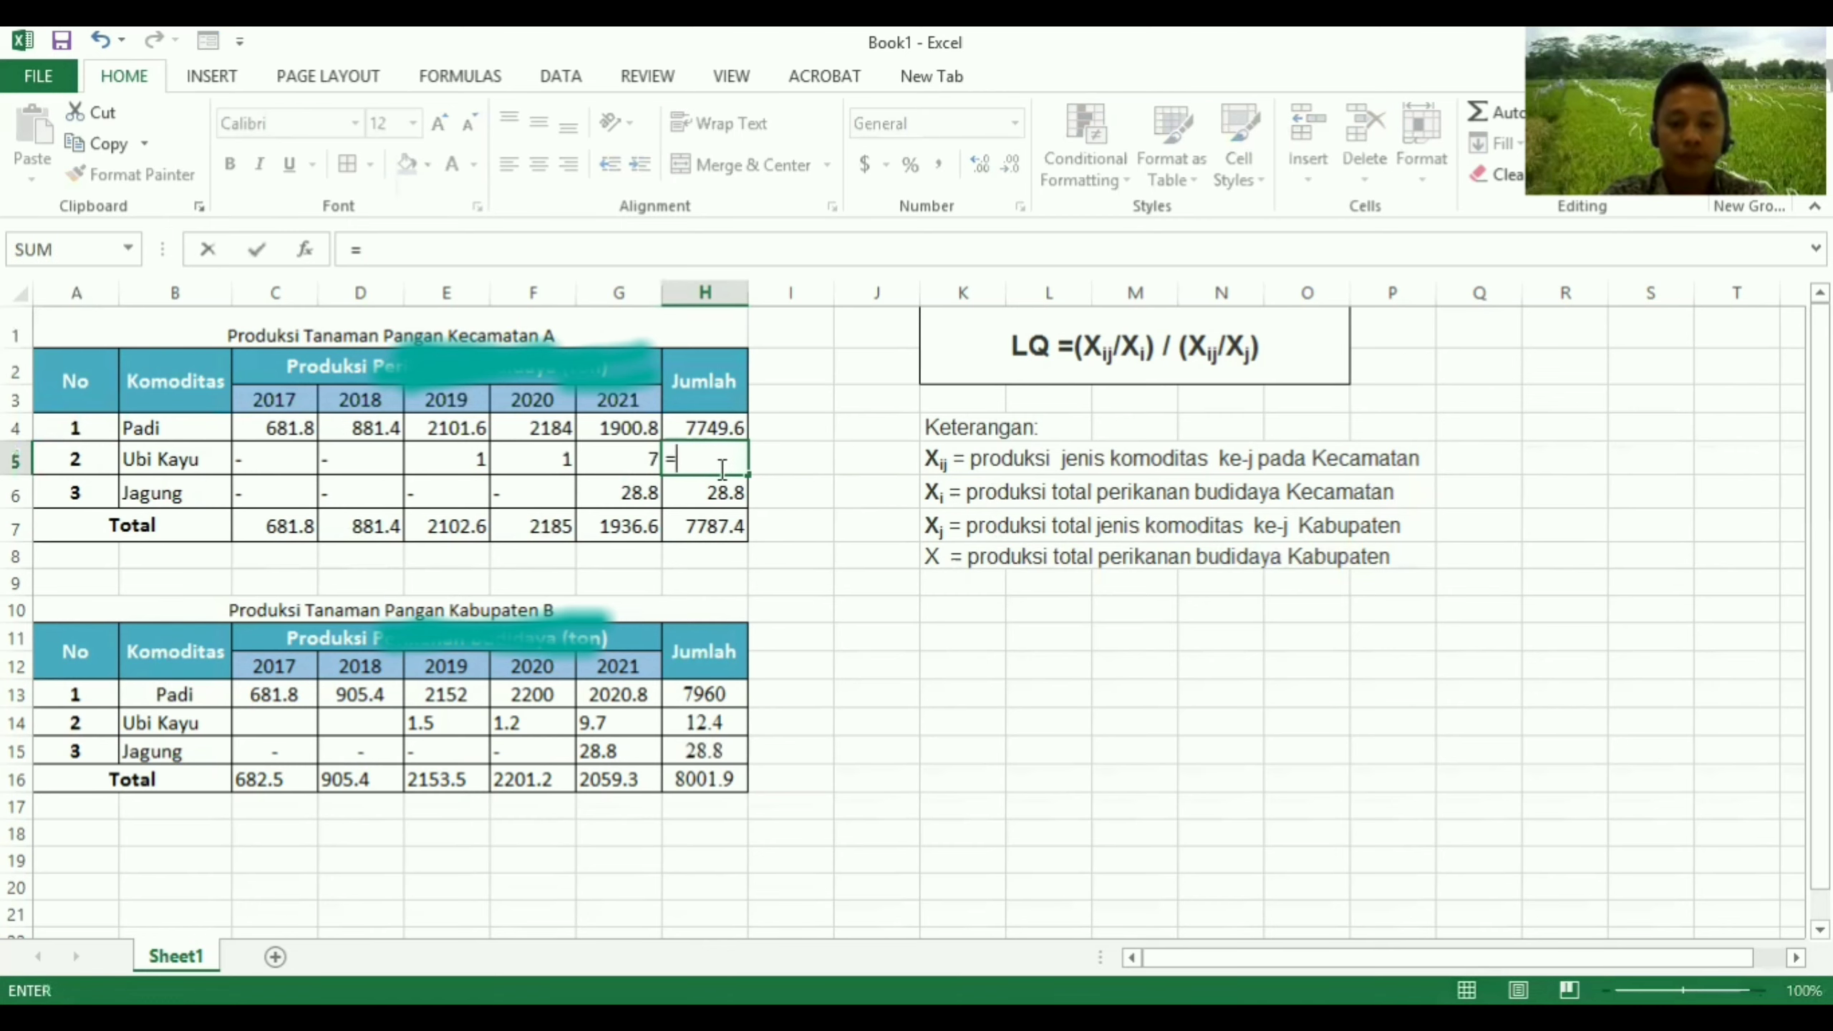
{"action": "type", "text": "sum("}
{"action": "left_click", "coordinate": [462, 459]}
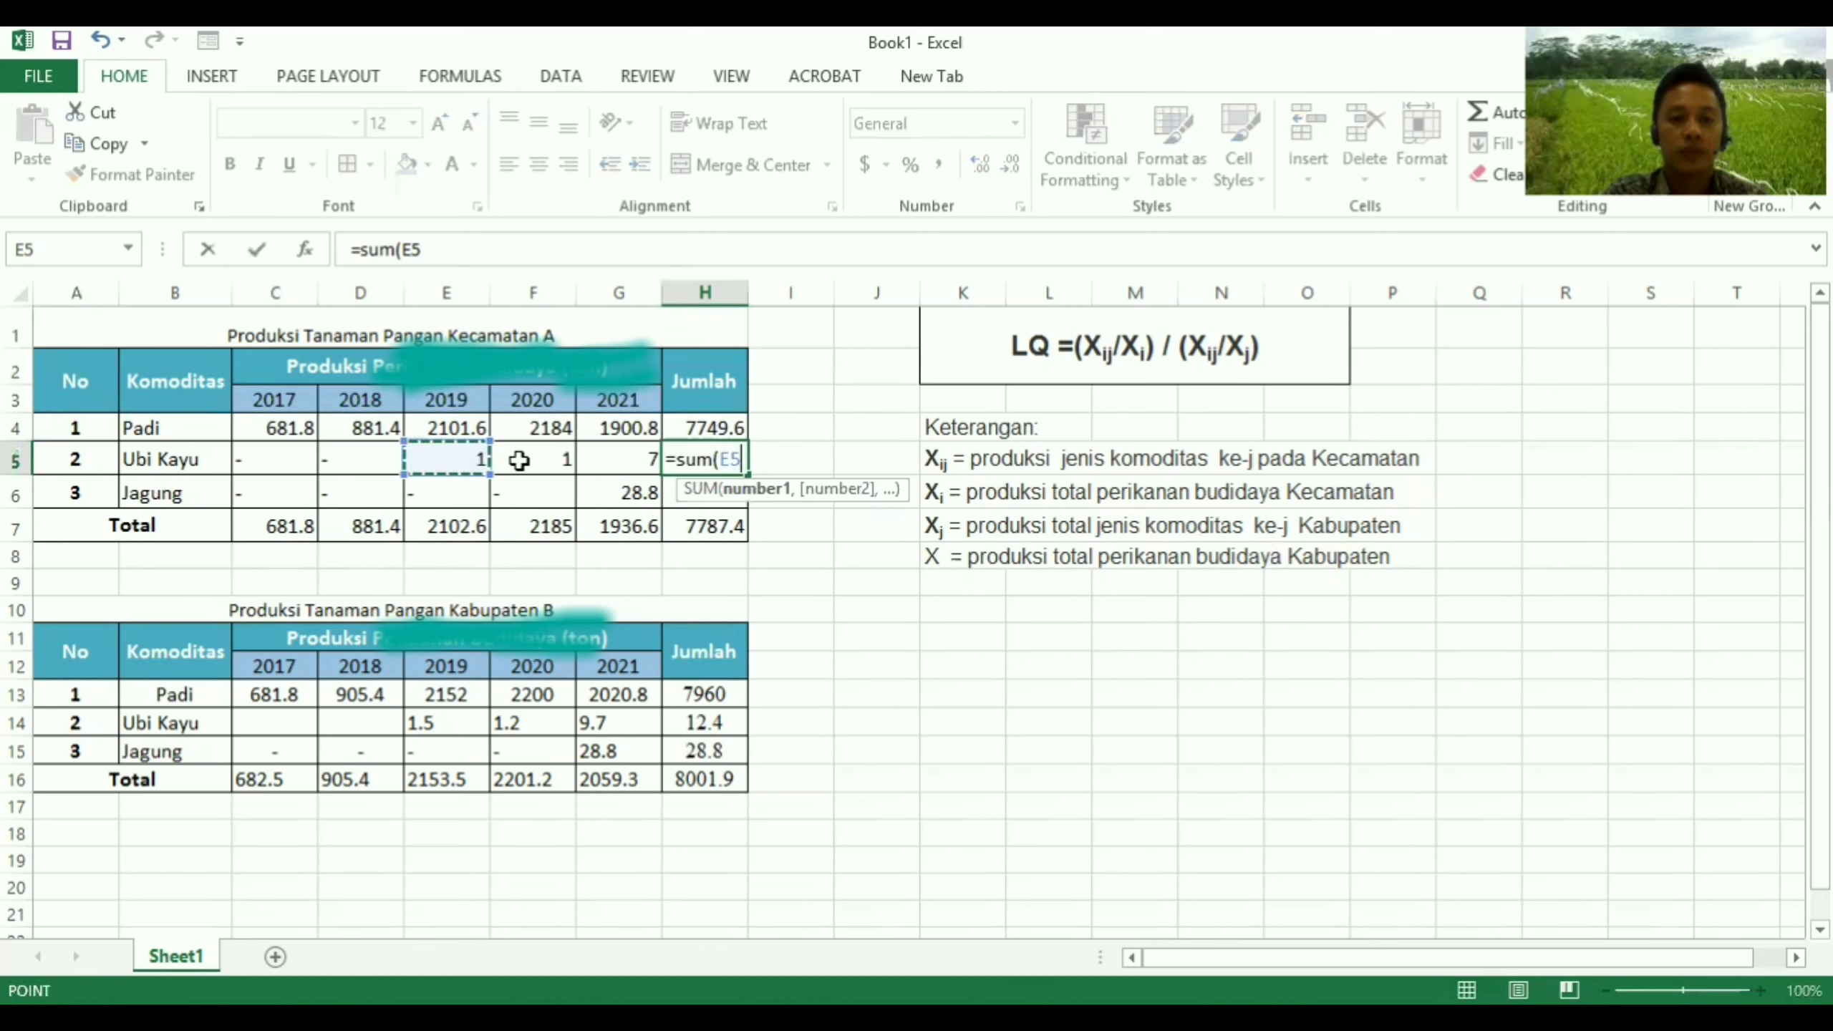
{"action": "left_click_drag", "start_coordinate": [538, 460], "coordinate": [549, 461]}
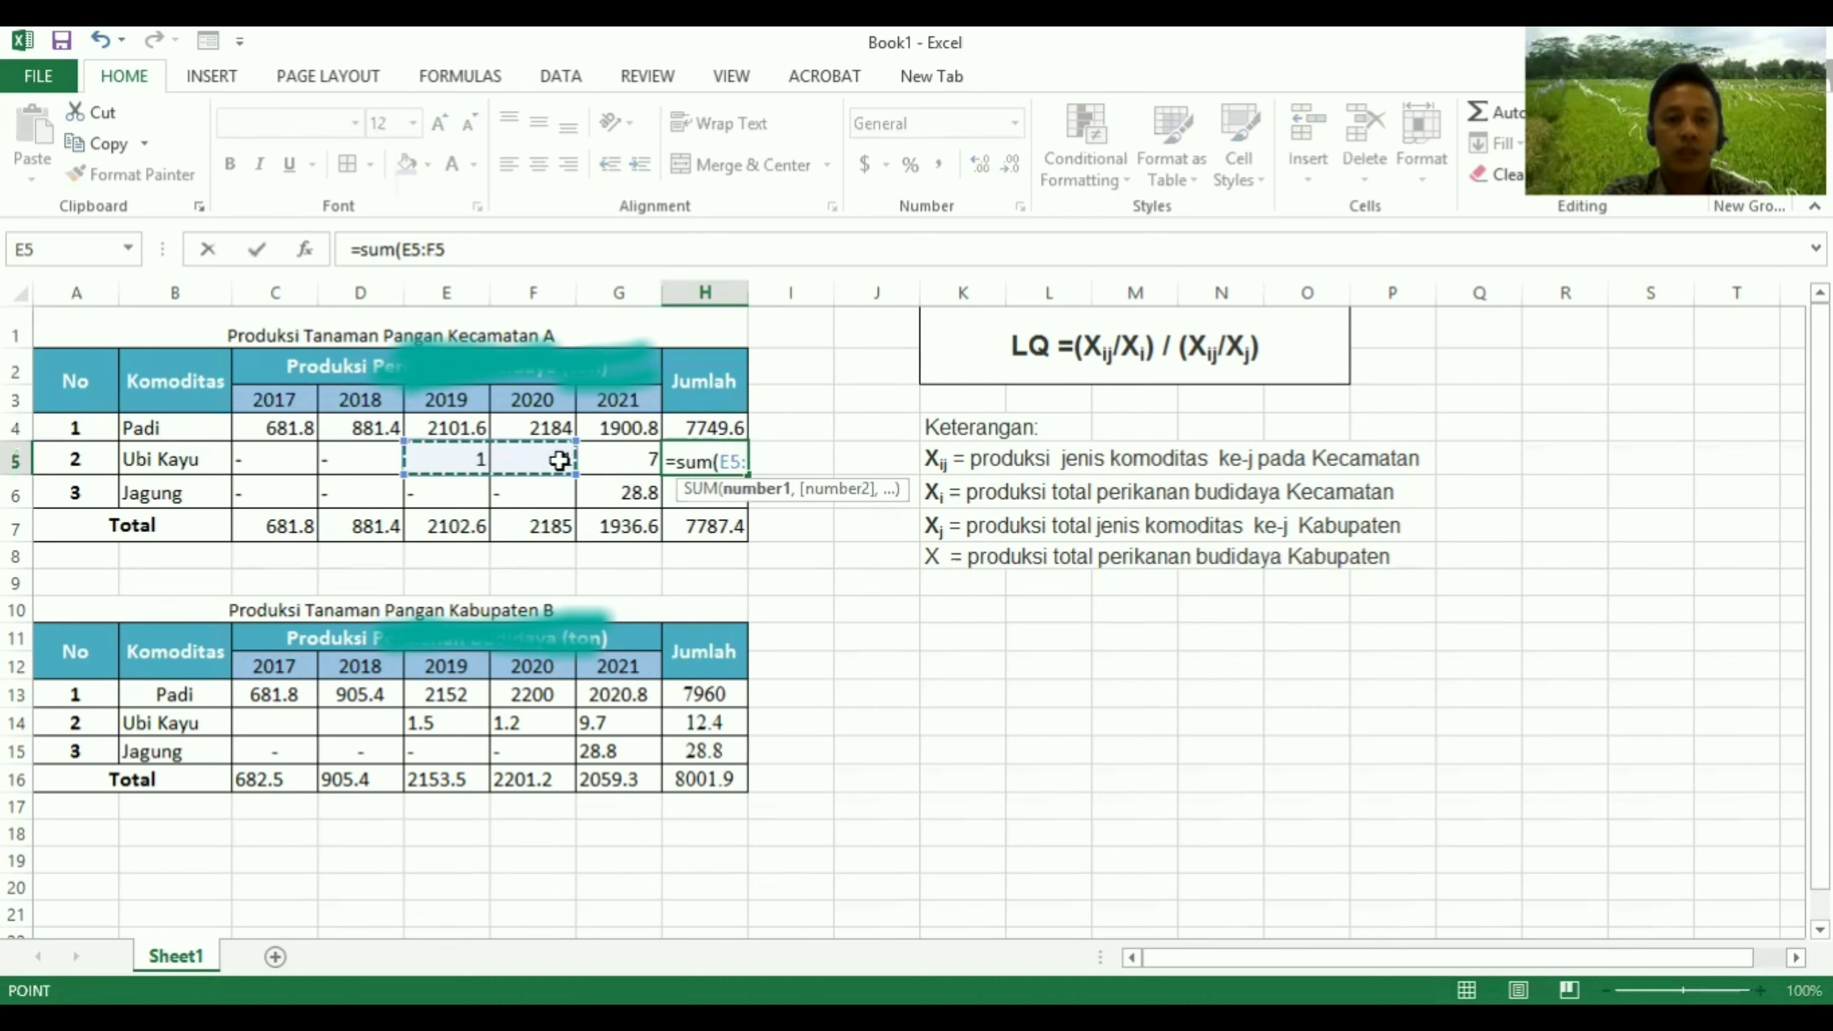
{"action": "left_click", "coordinate": [563, 462]}
{"action": "left_click", "coordinate": [470, 459]}
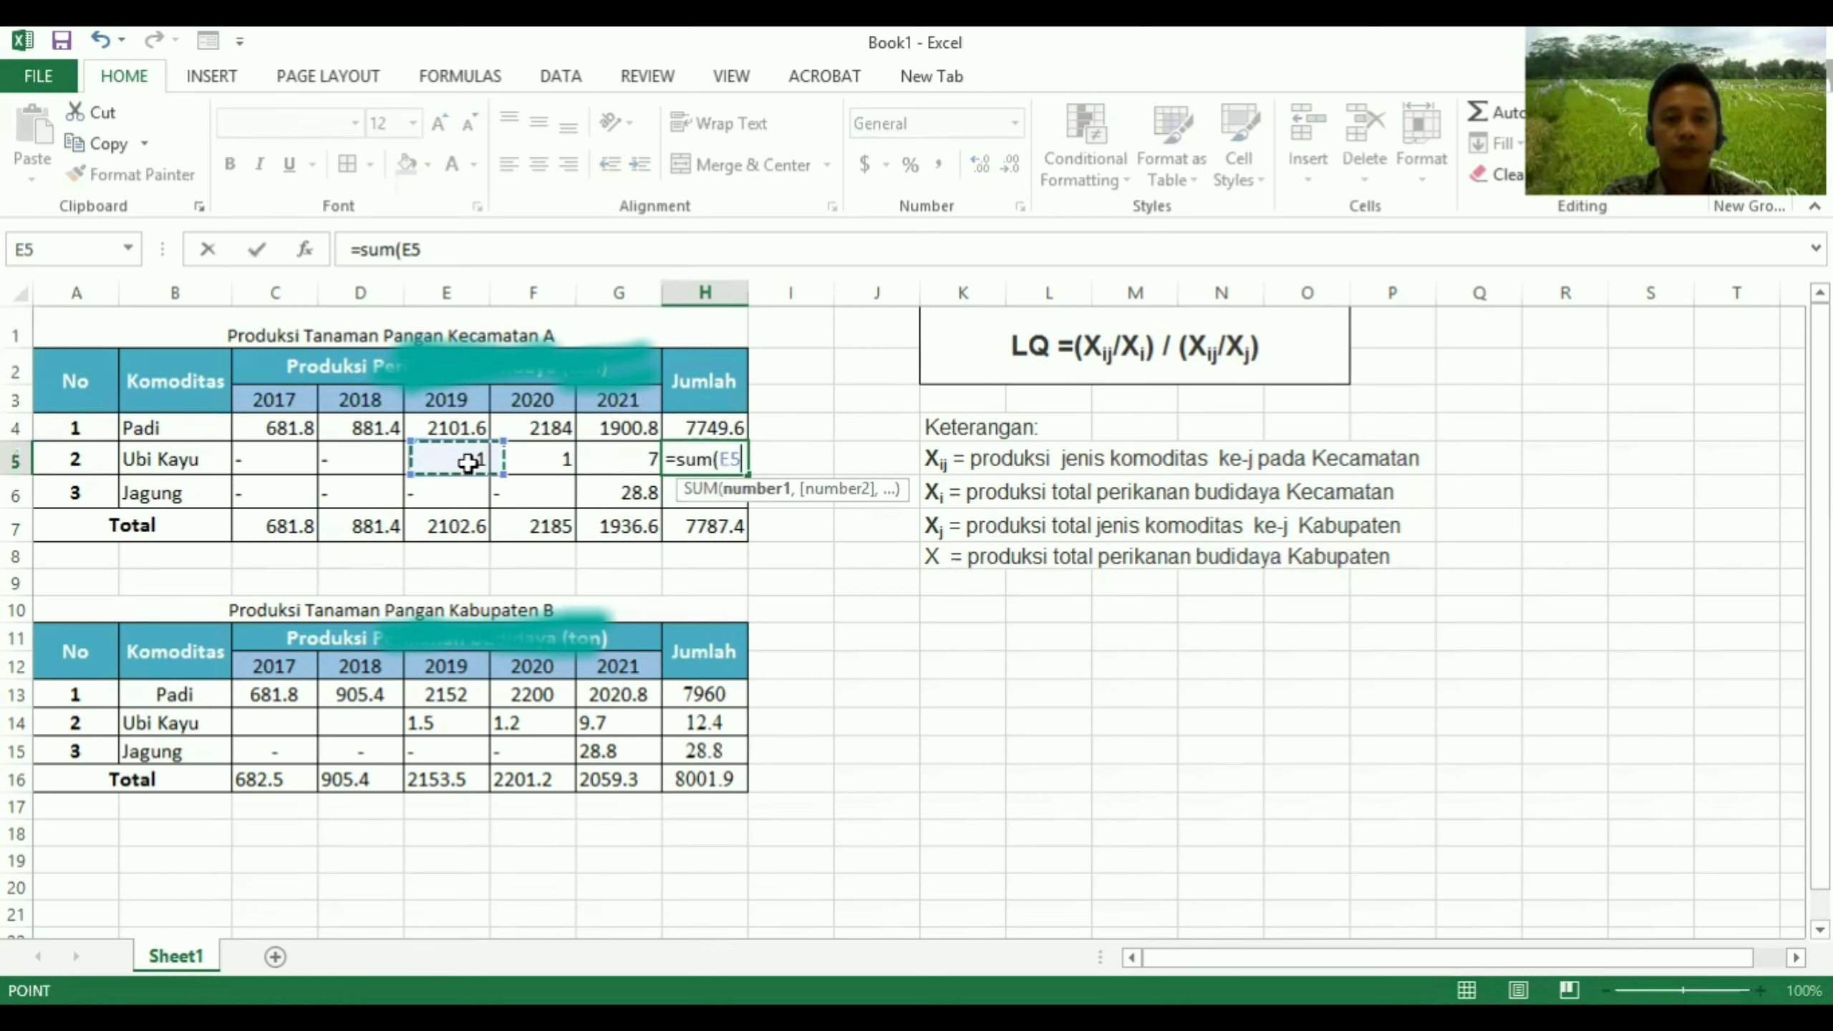
{"action": "left_click", "coordinate": [624, 456], "text": "shift"}
{"action": "type", "text": ")"}
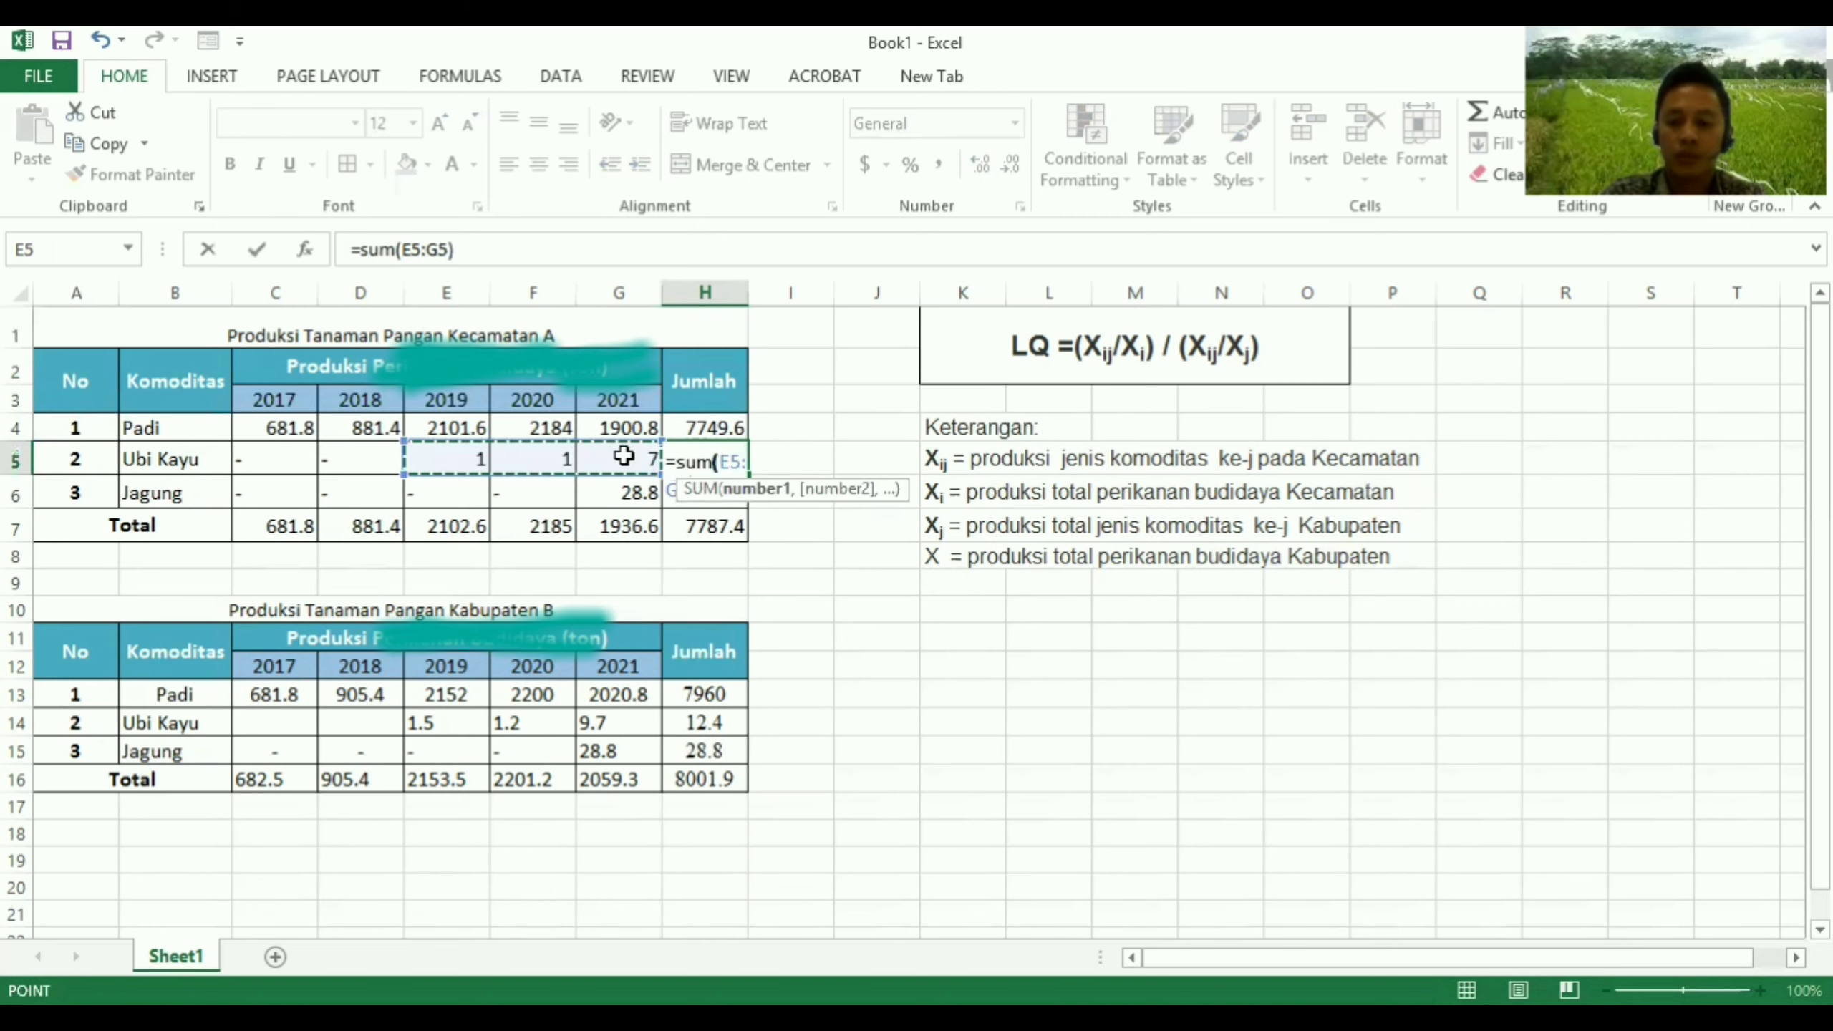
{"action": "key", "text": "Return"}
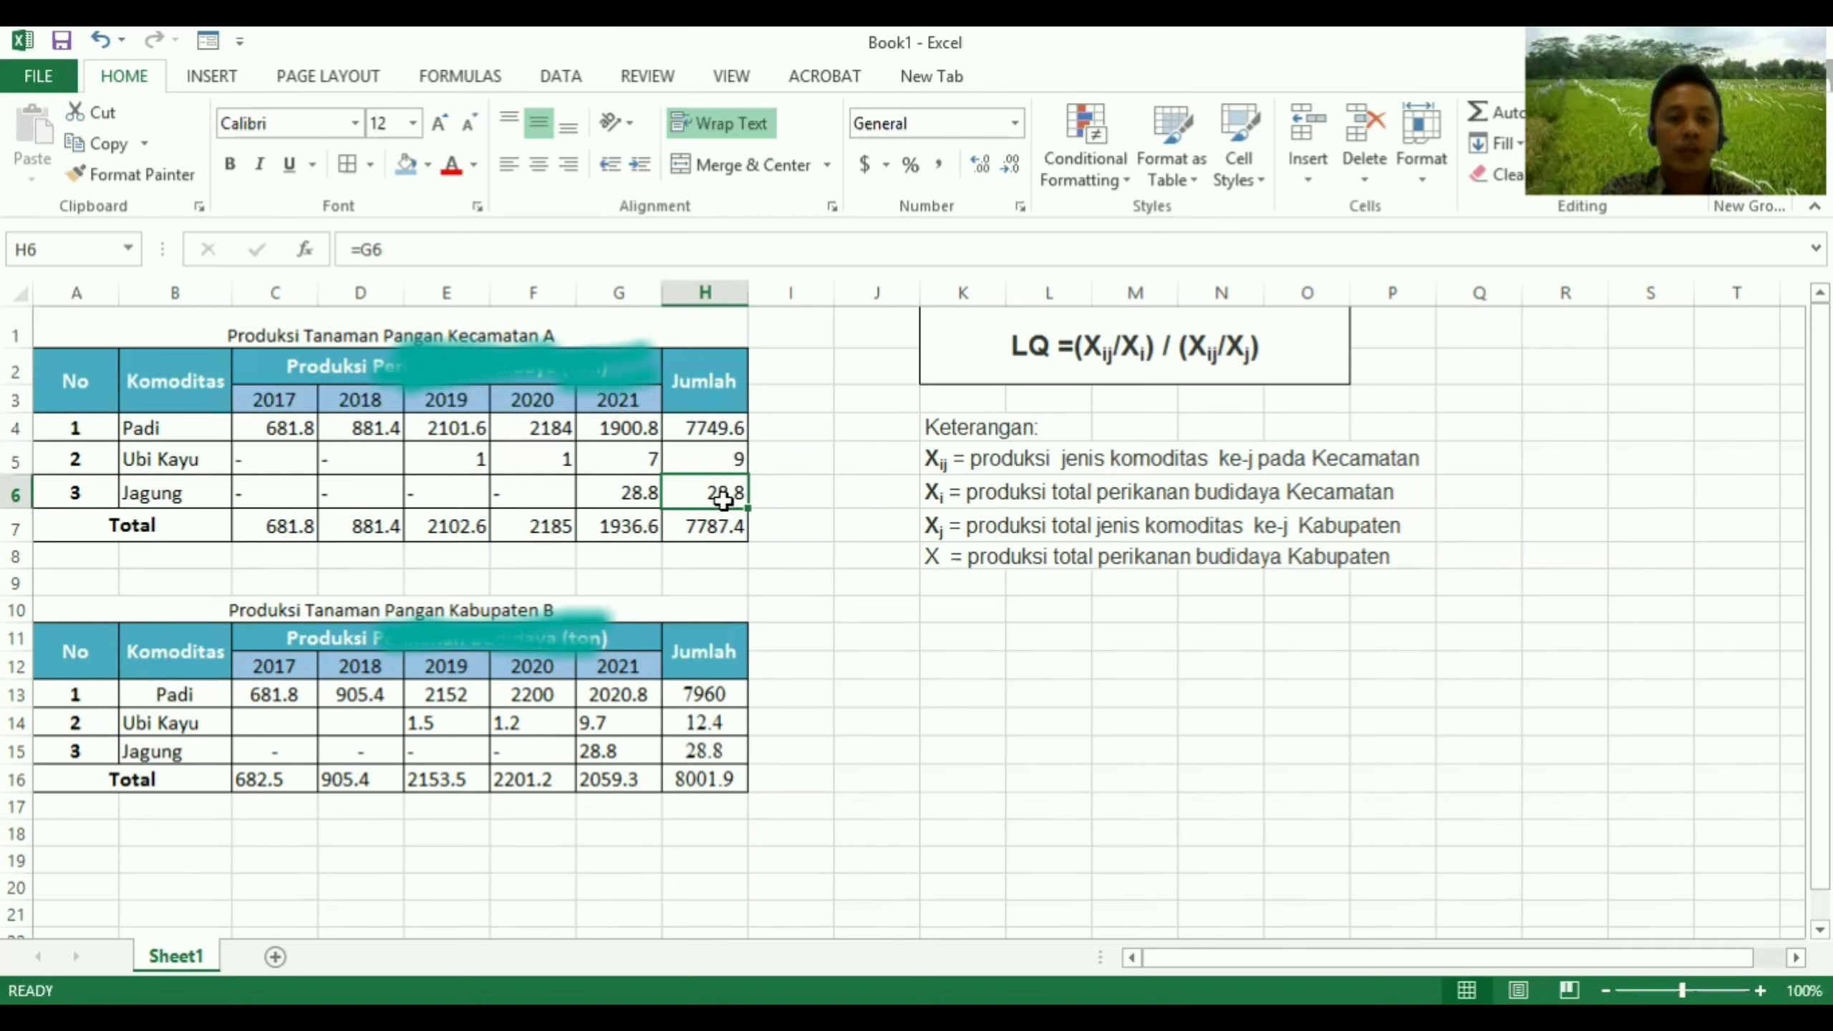
Set the Jagung total in H6 of the Kecamatan A table to the 2021 value with =G6
{"action": "type", "text": "="}
{"action": "left_click", "coordinate": [637, 495]}
{"action": "key", "text": "Return"}
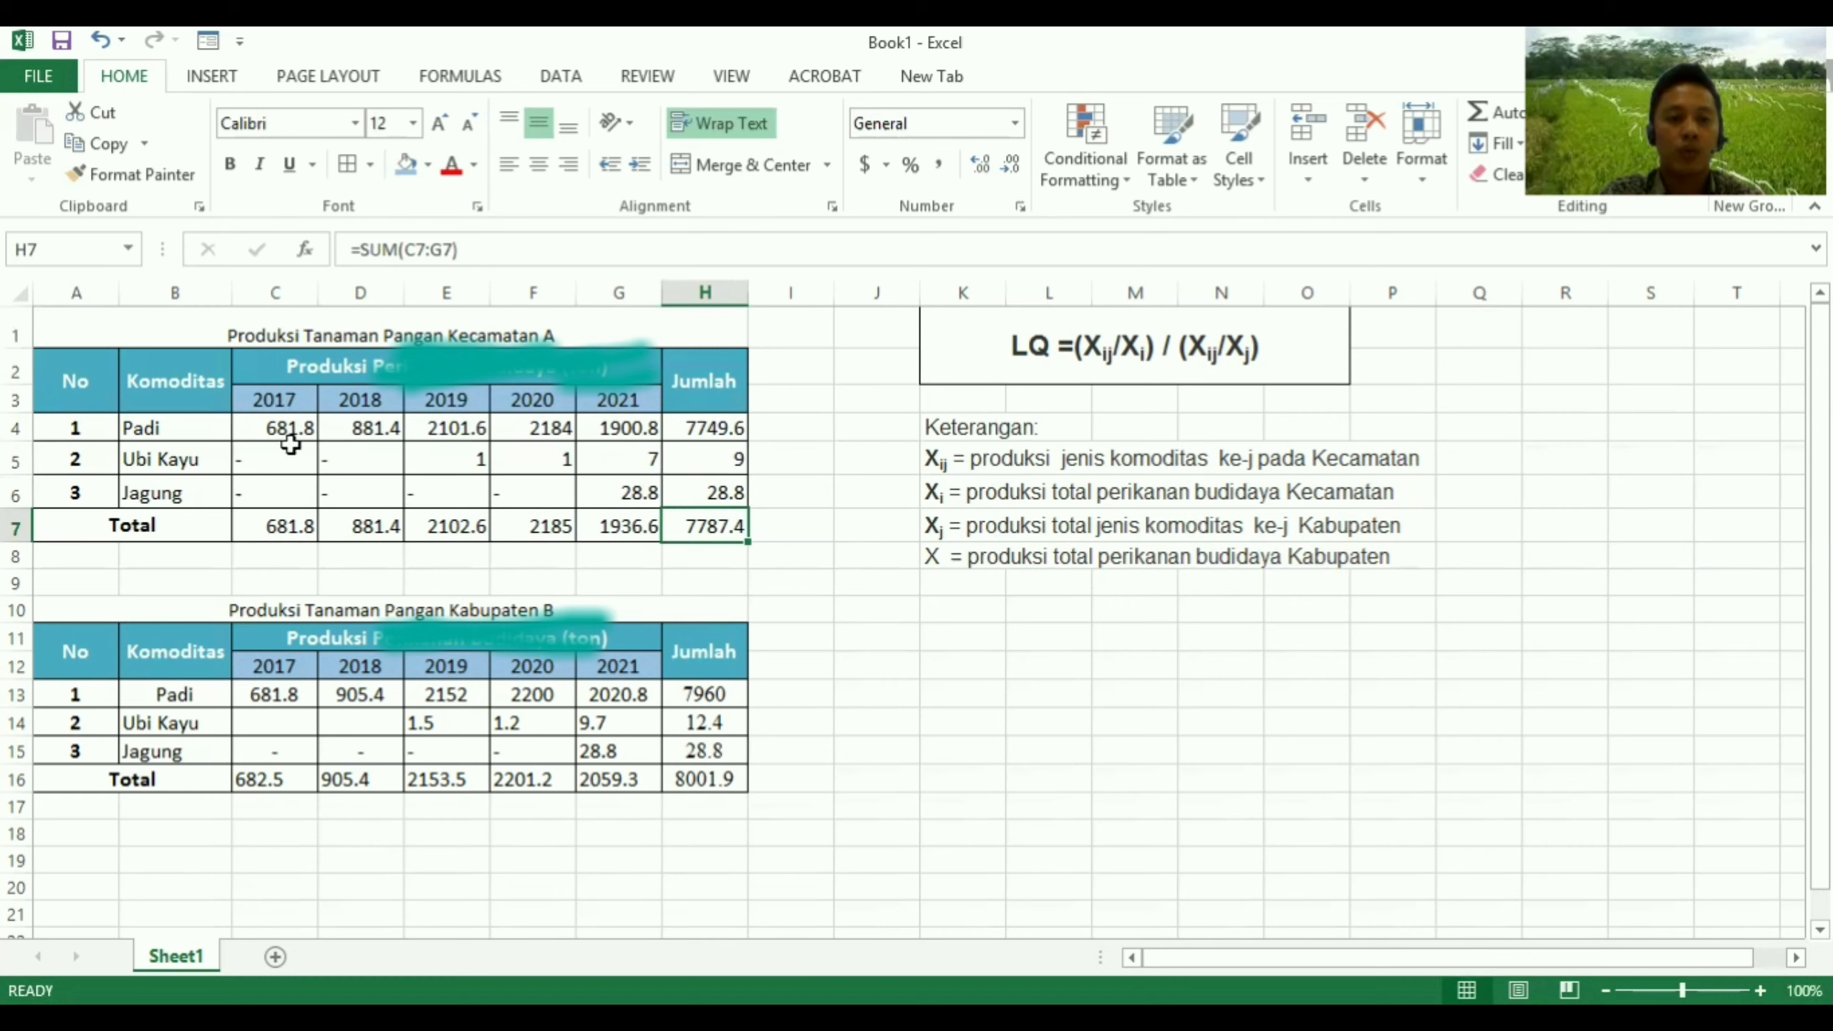
Sum the yearly totals of the Kecamatan A table by entering =SUM(C7:G7) in H7
{"action": "left_click", "coordinate": [295, 535]}
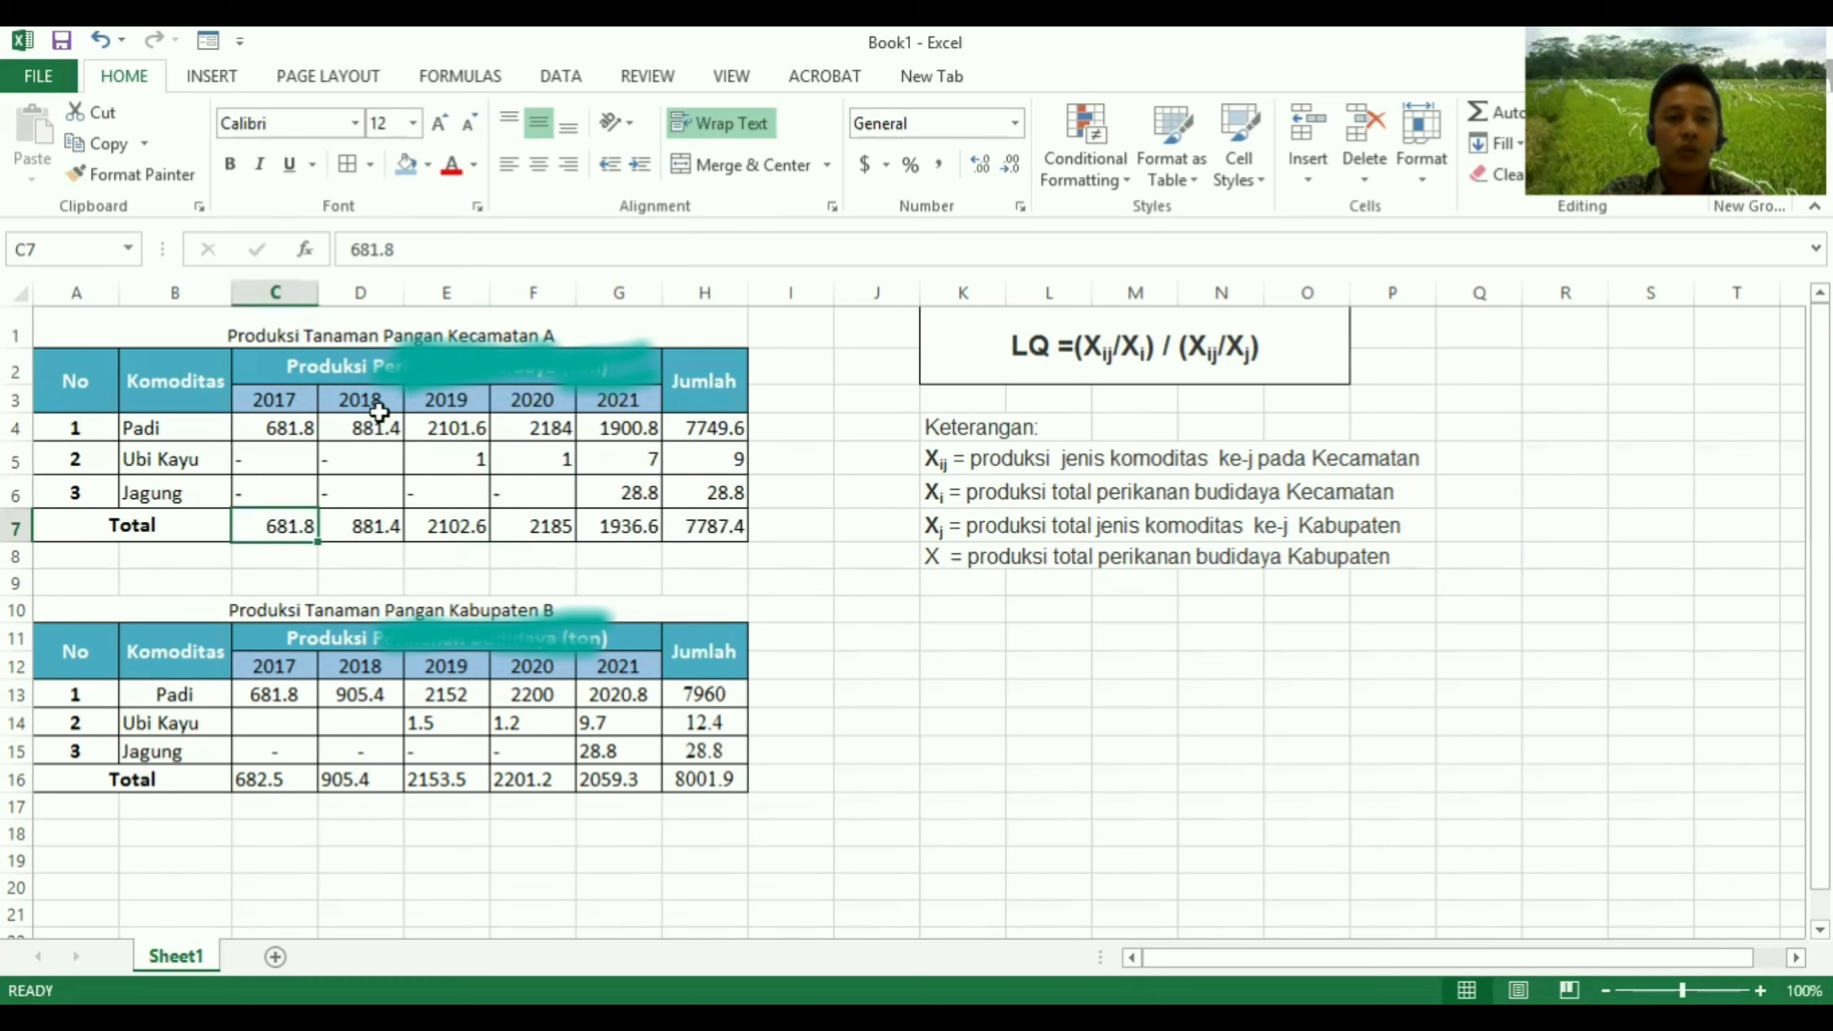
{"action": "left_click", "coordinate": [378, 412]}
{"action": "left_click", "coordinate": [386, 535]}
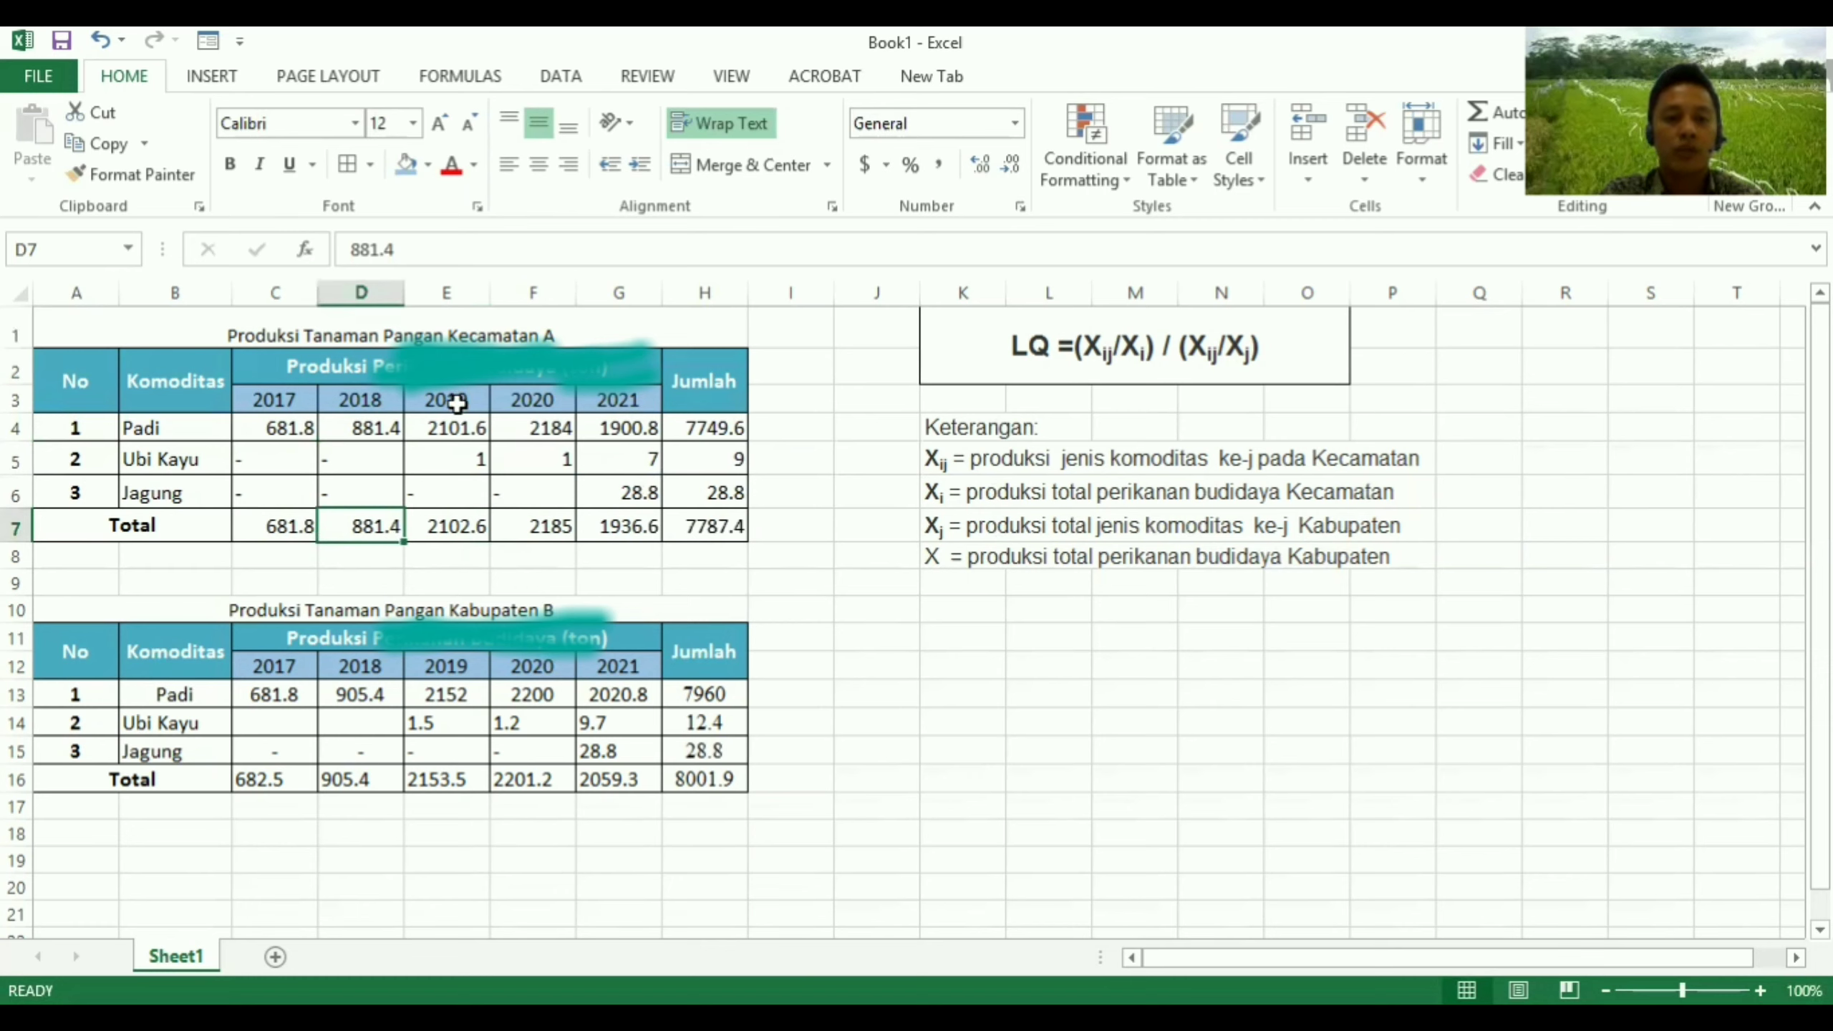
{"action": "left_click", "coordinate": [465, 525]}
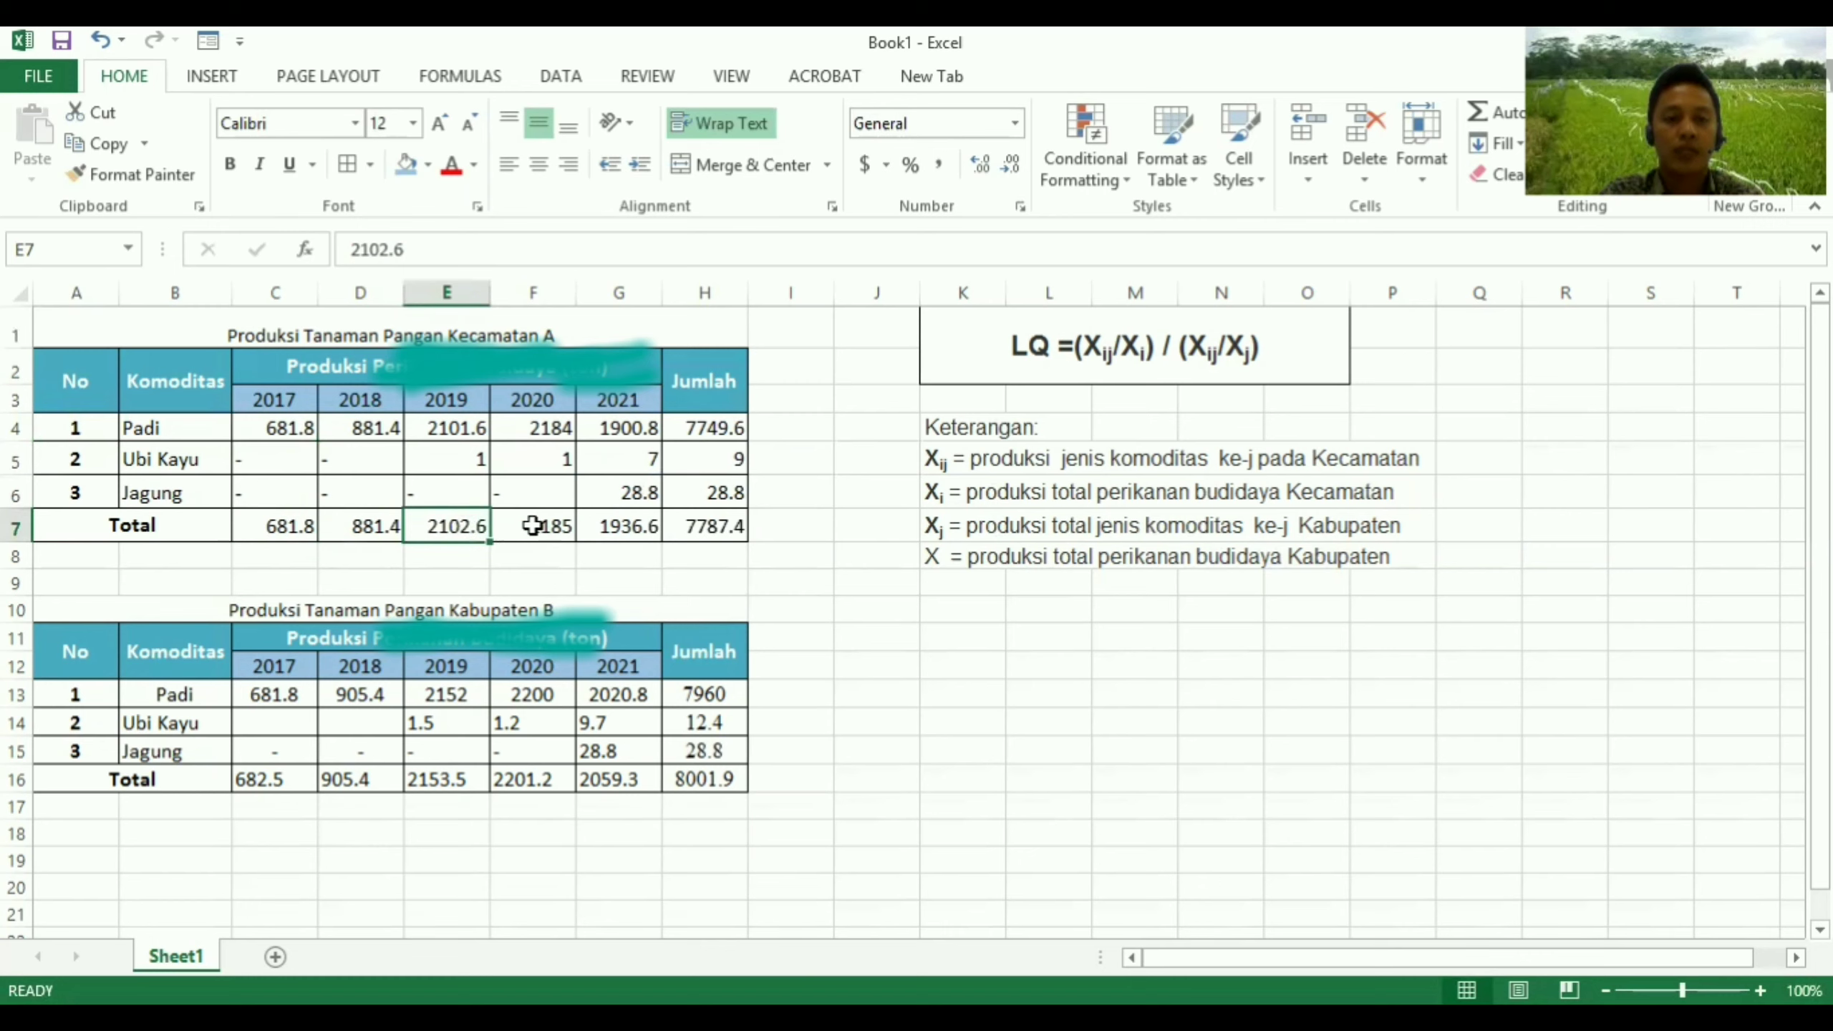
{"action": "left_click", "coordinate": [632, 530]}
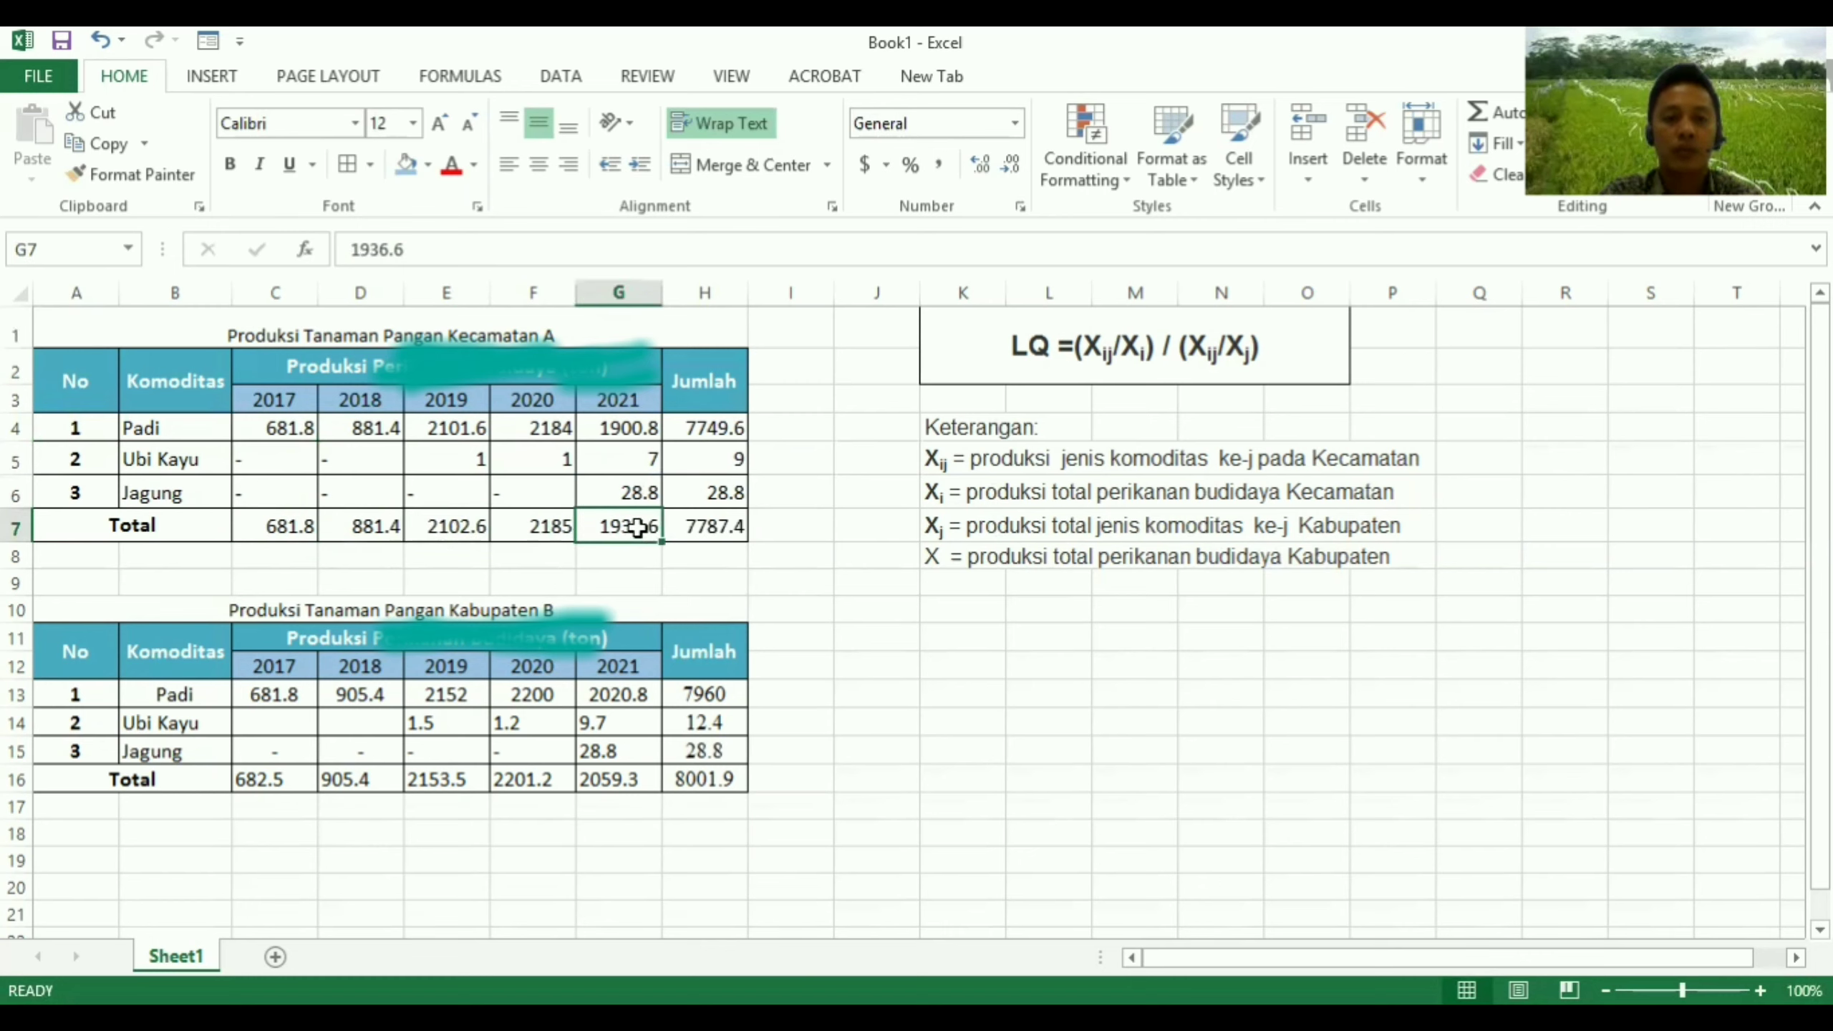
{"action": "left_click", "coordinate": [704, 524]}
{"action": "type", "text": "="}
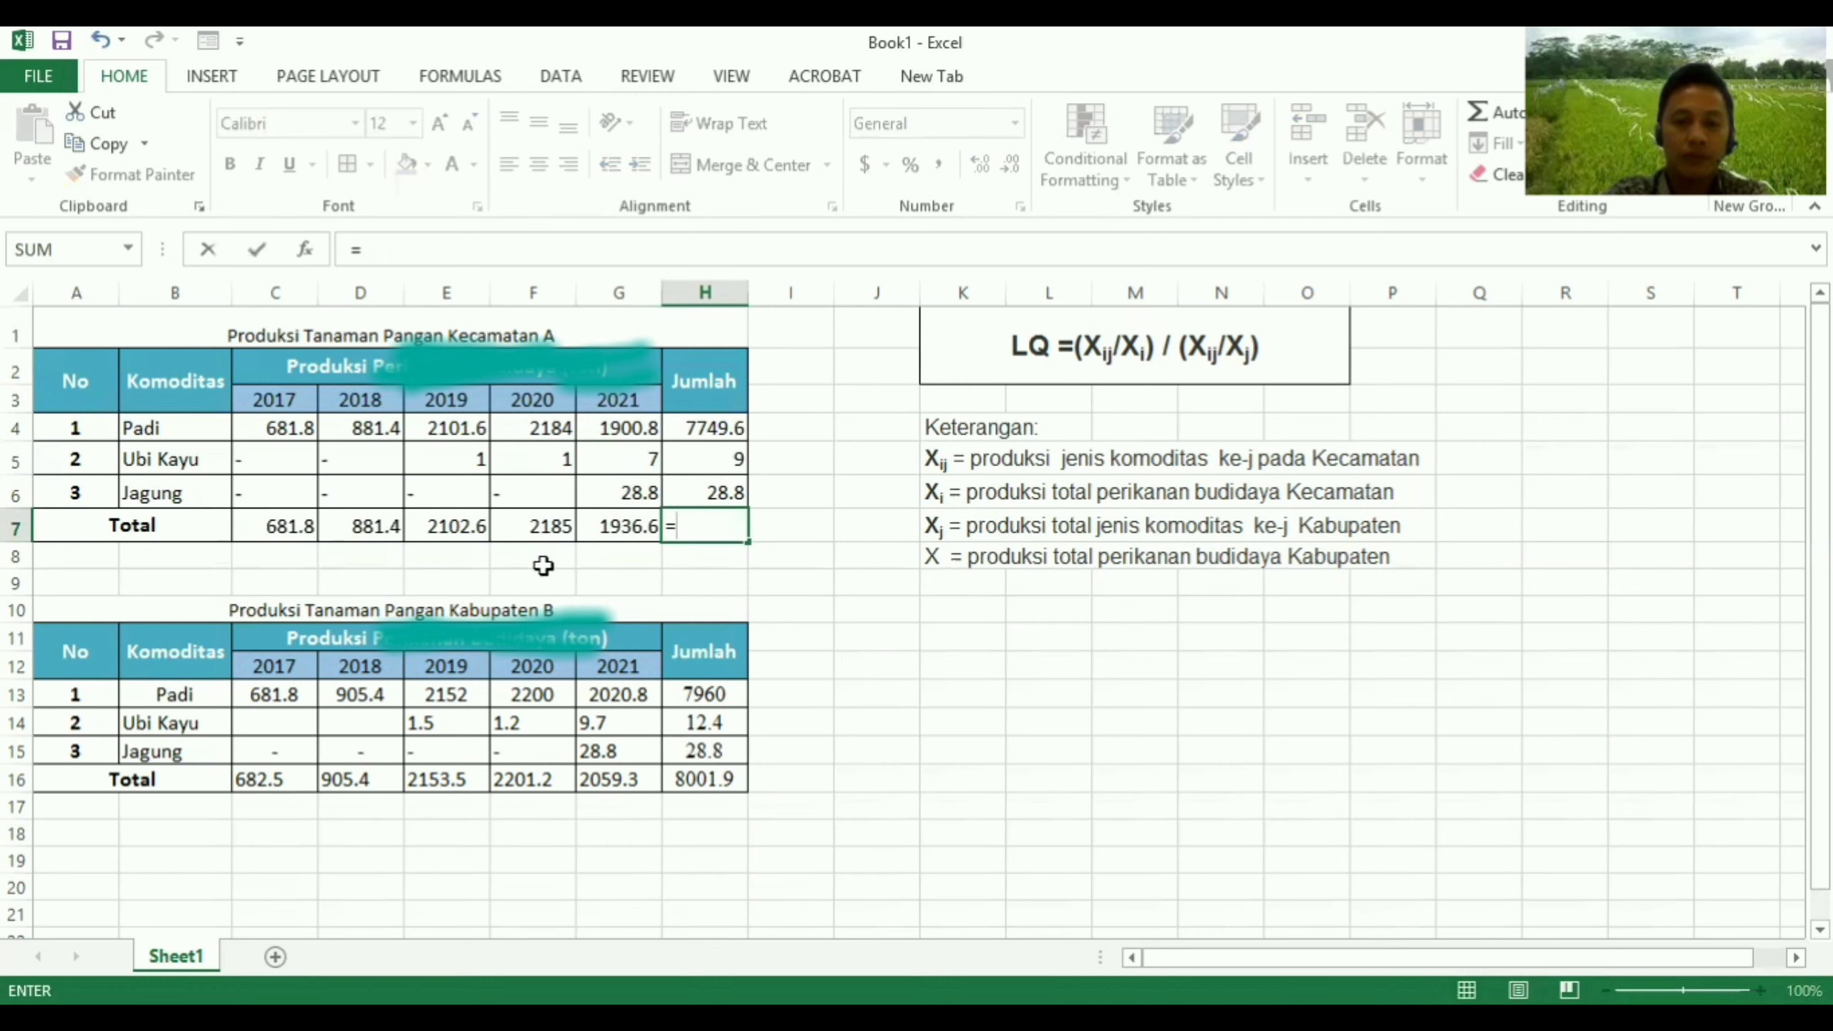
{"action": "type", "text": "sum("}
{"action": "left_click", "coordinate": [292, 526]}
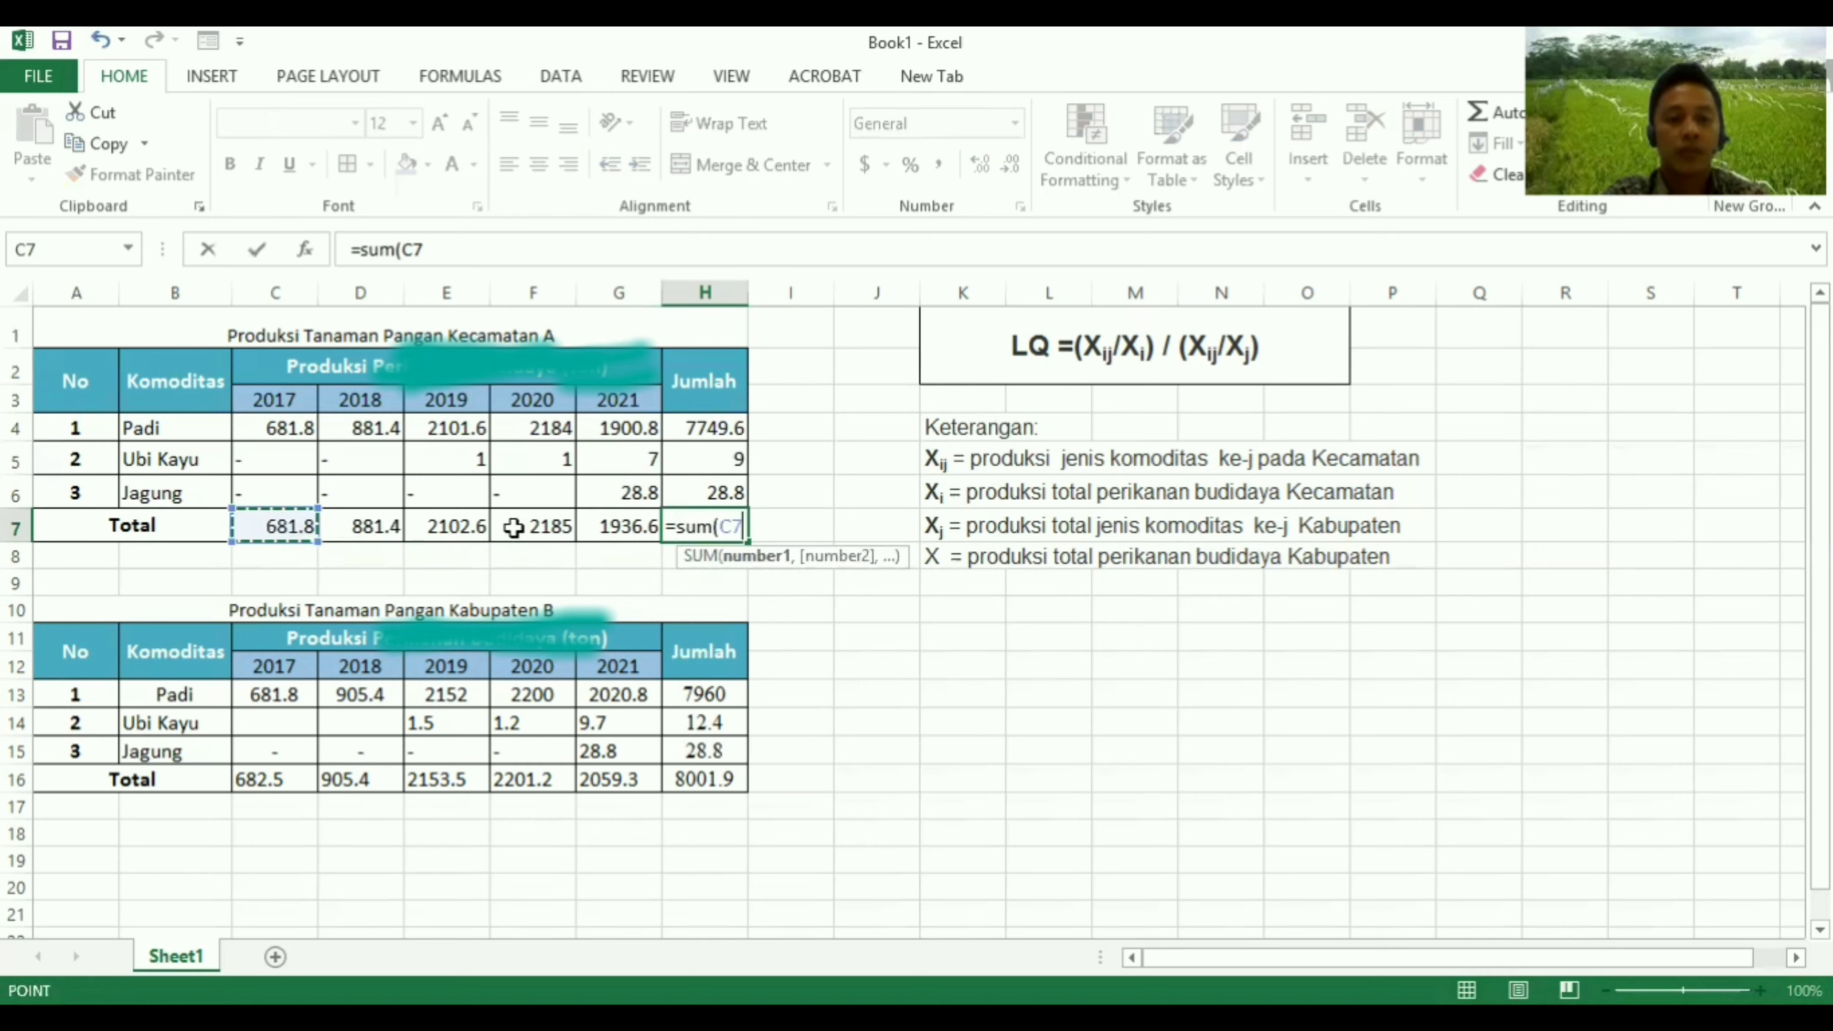
{"action": "left_click", "coordinate": [603, 526], "text": "shift"}
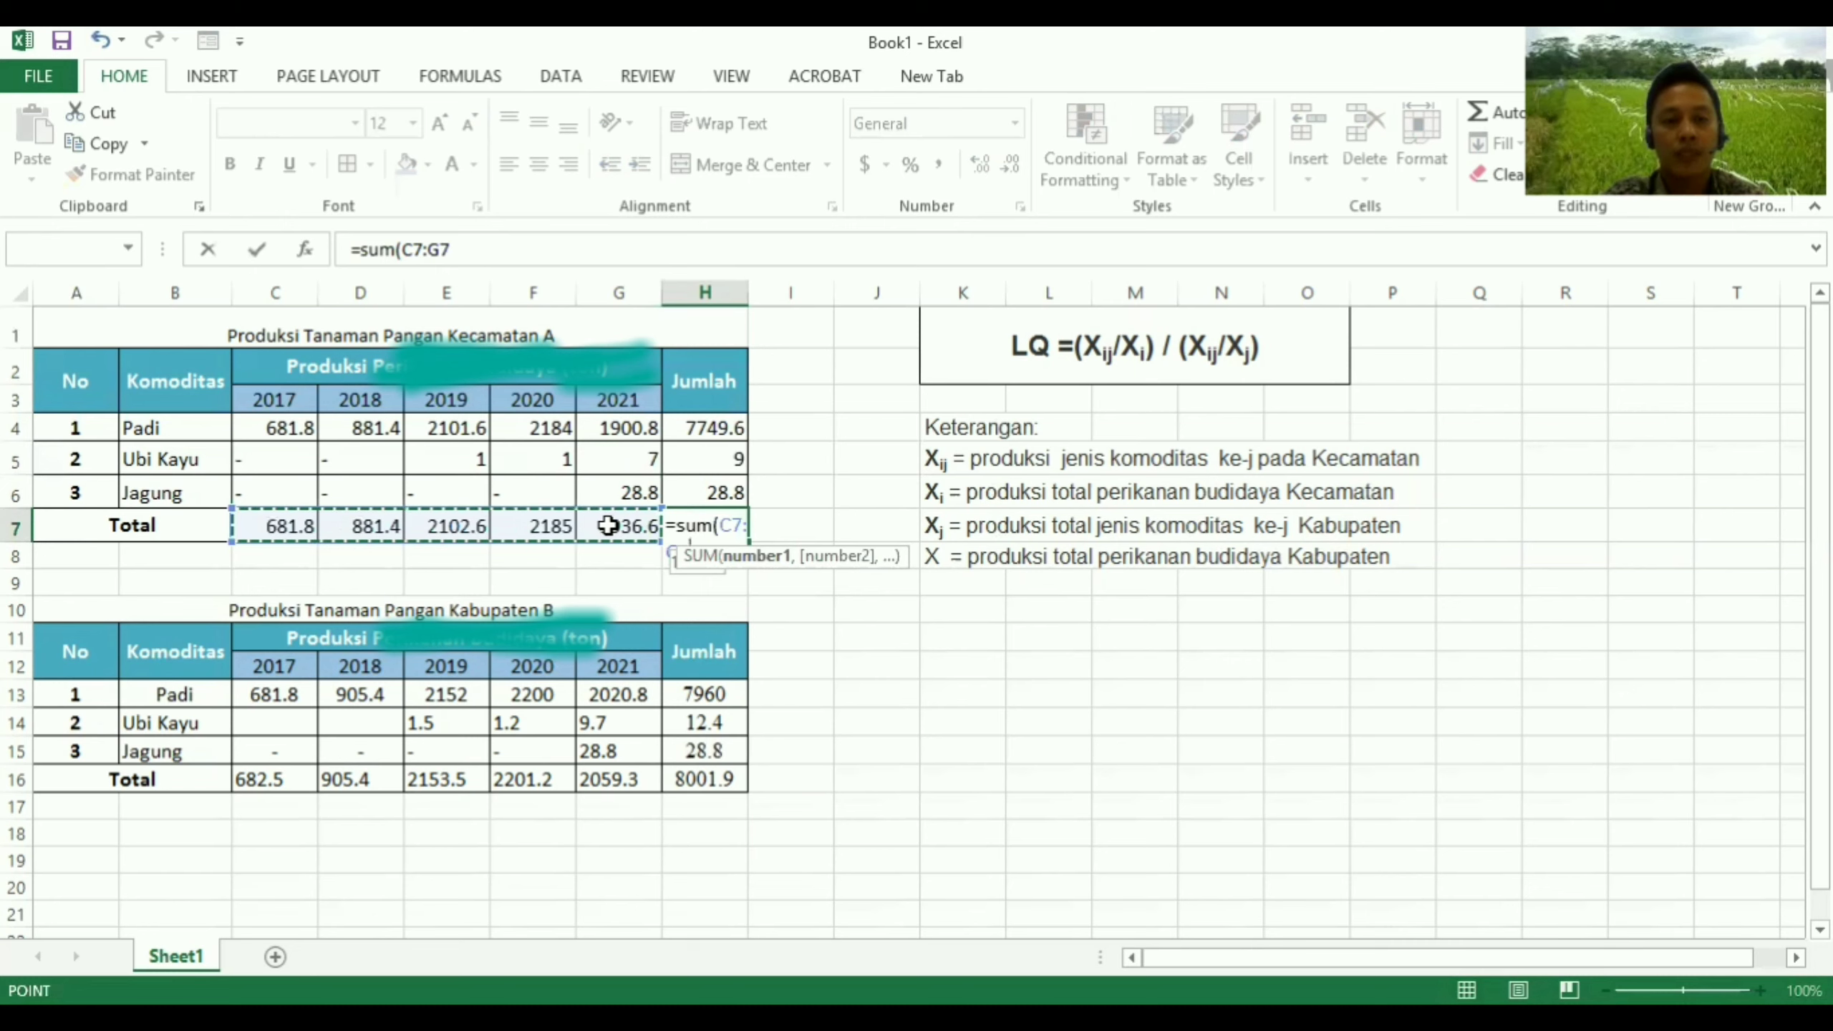
{"action": "type", "text": ")"}
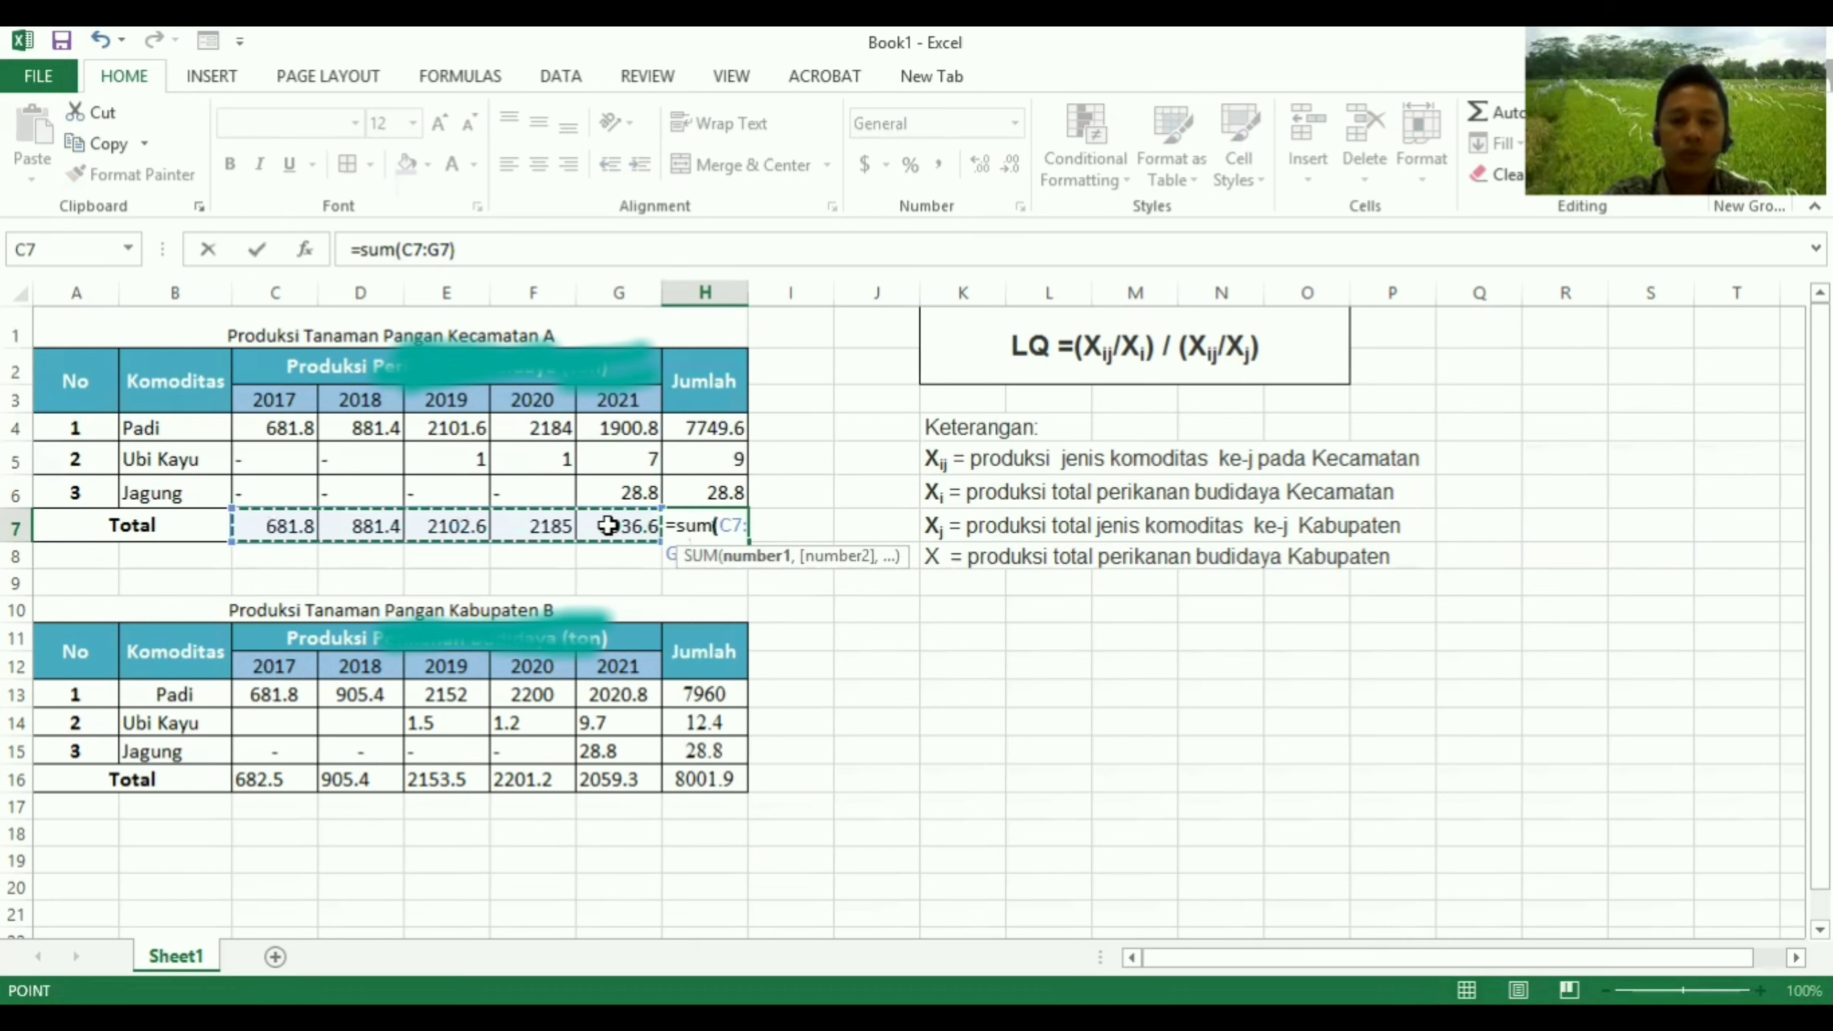
{"action": "key", "text": "Return"}
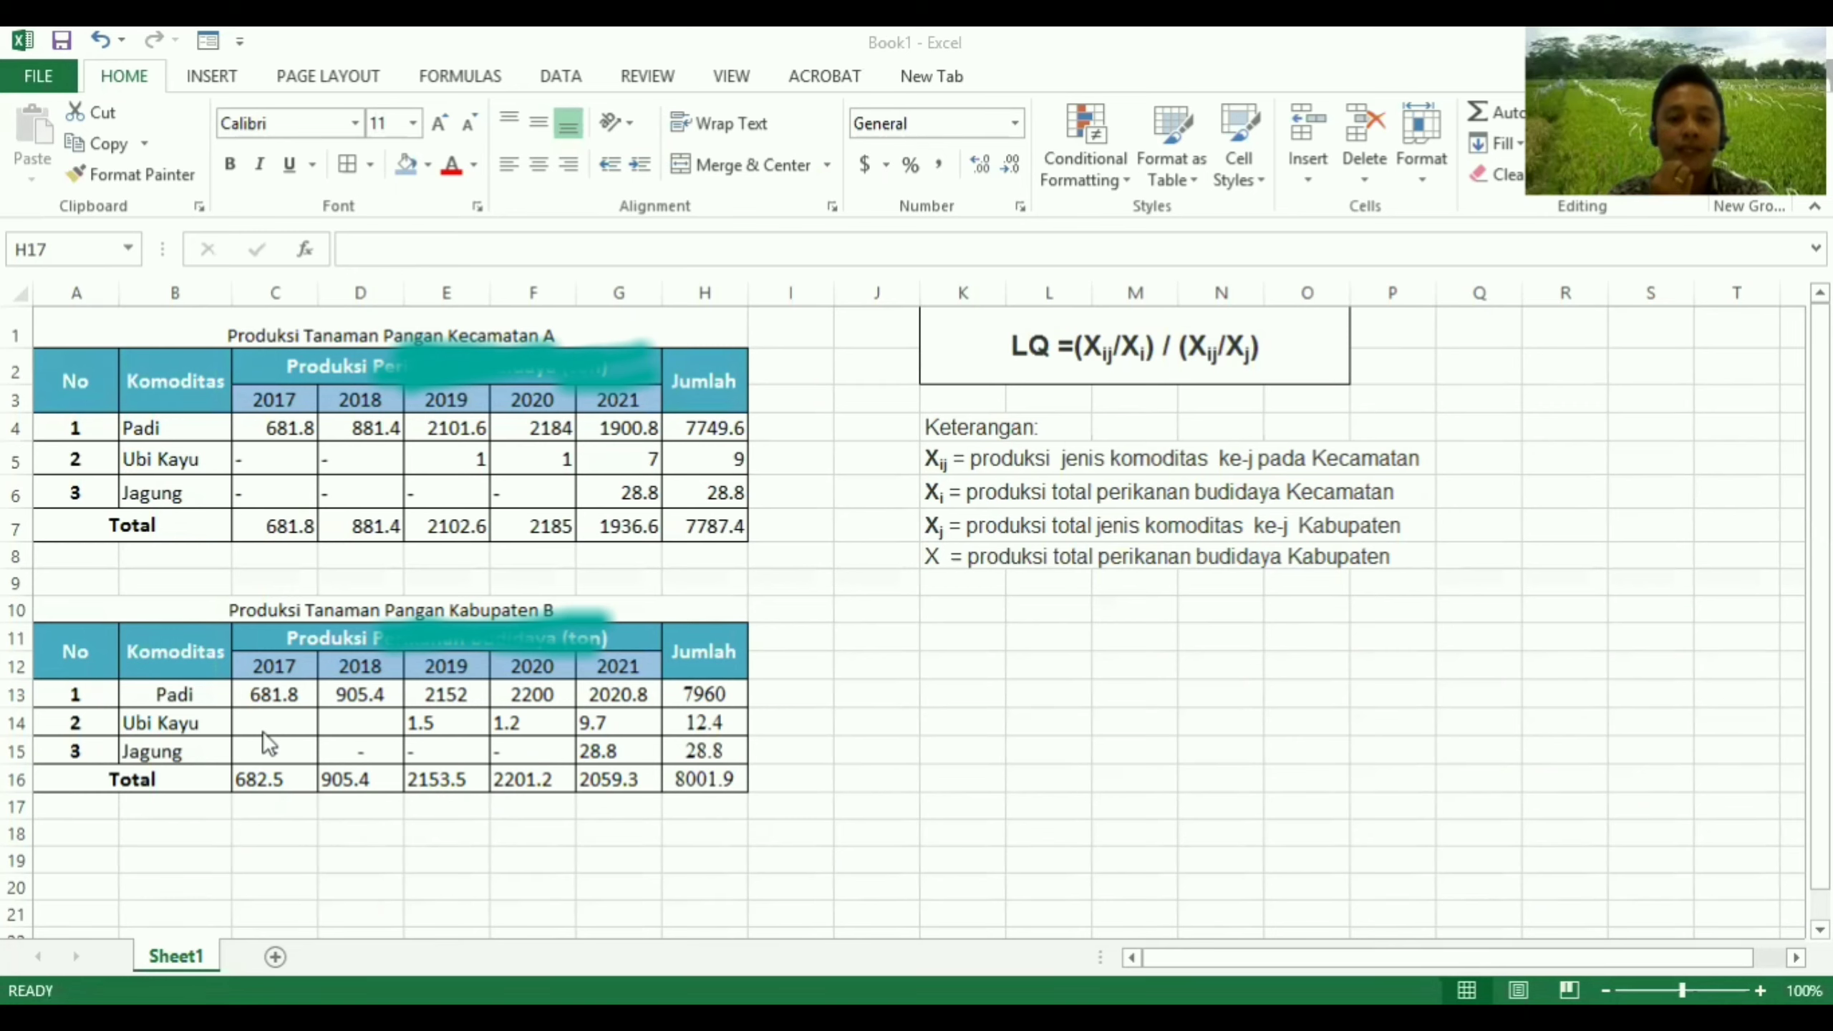
Examine the Padi total formula in H13 and the 2017 total in C16 of the Kabupaten B table
{"action": "left_click", "coordinate": [192, 693]}
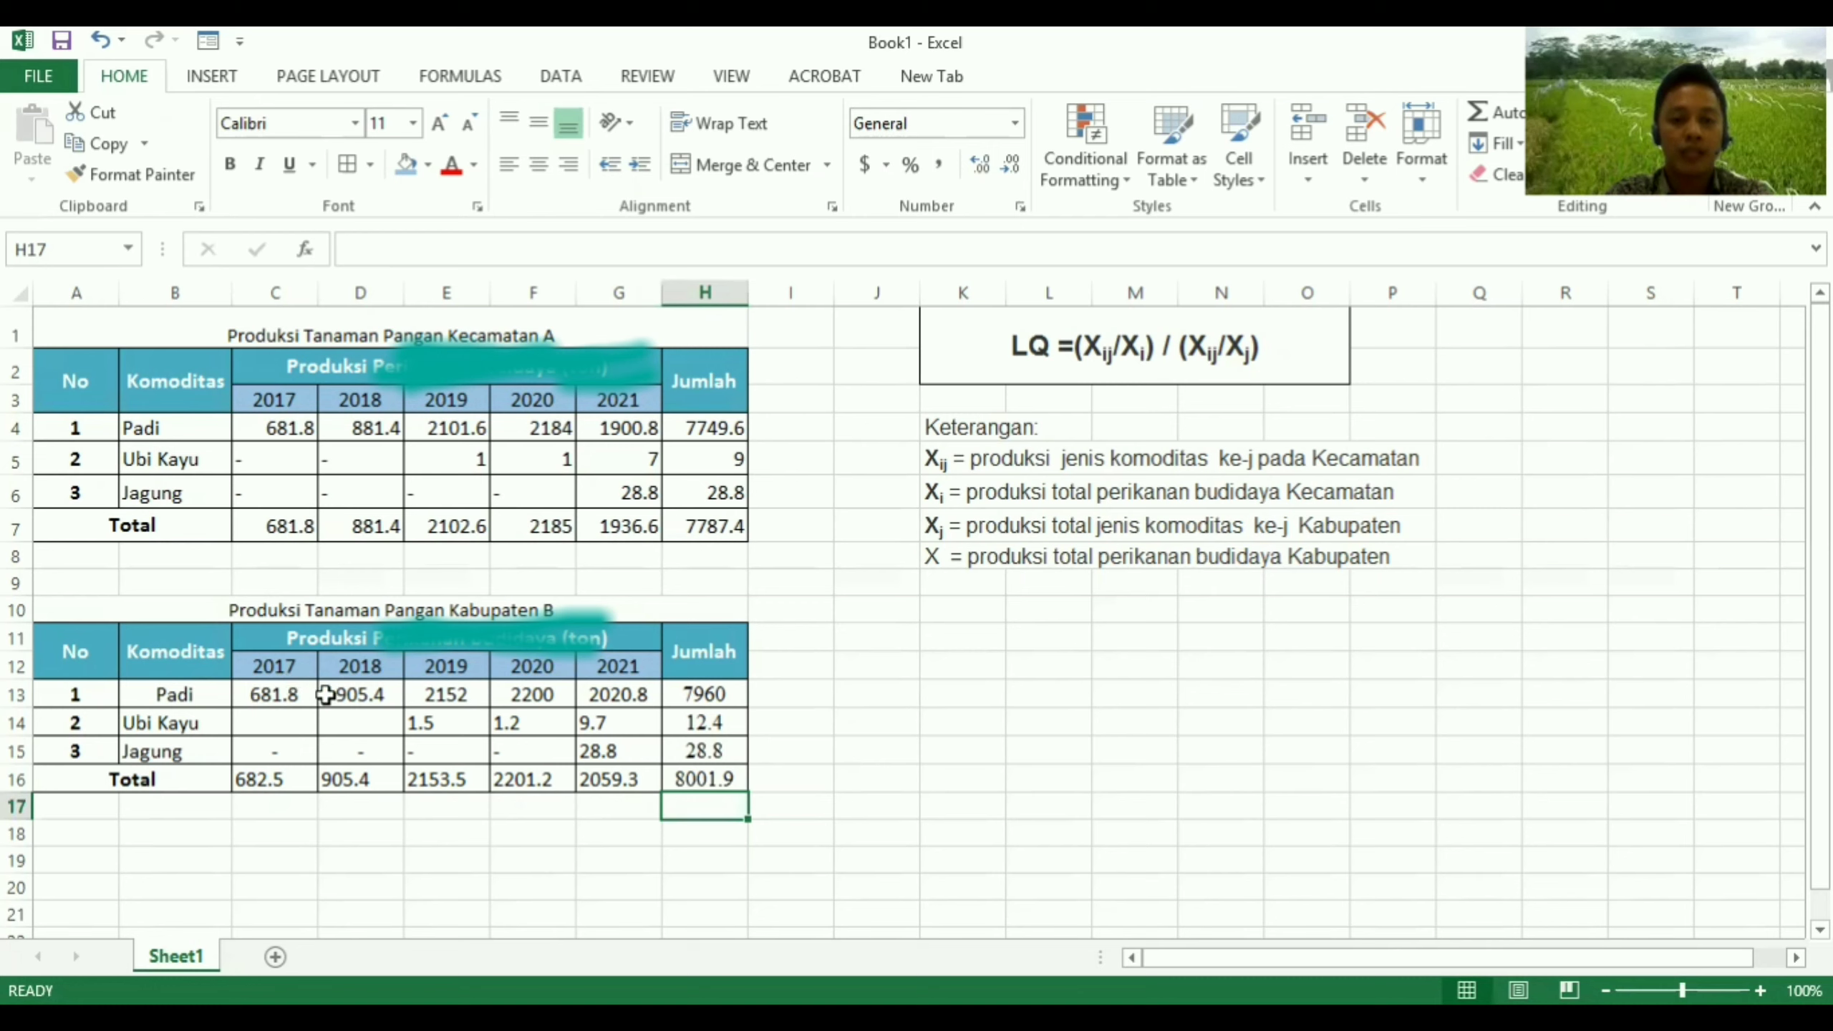
{"action": "left_click", "coordinate": [704, 695]}
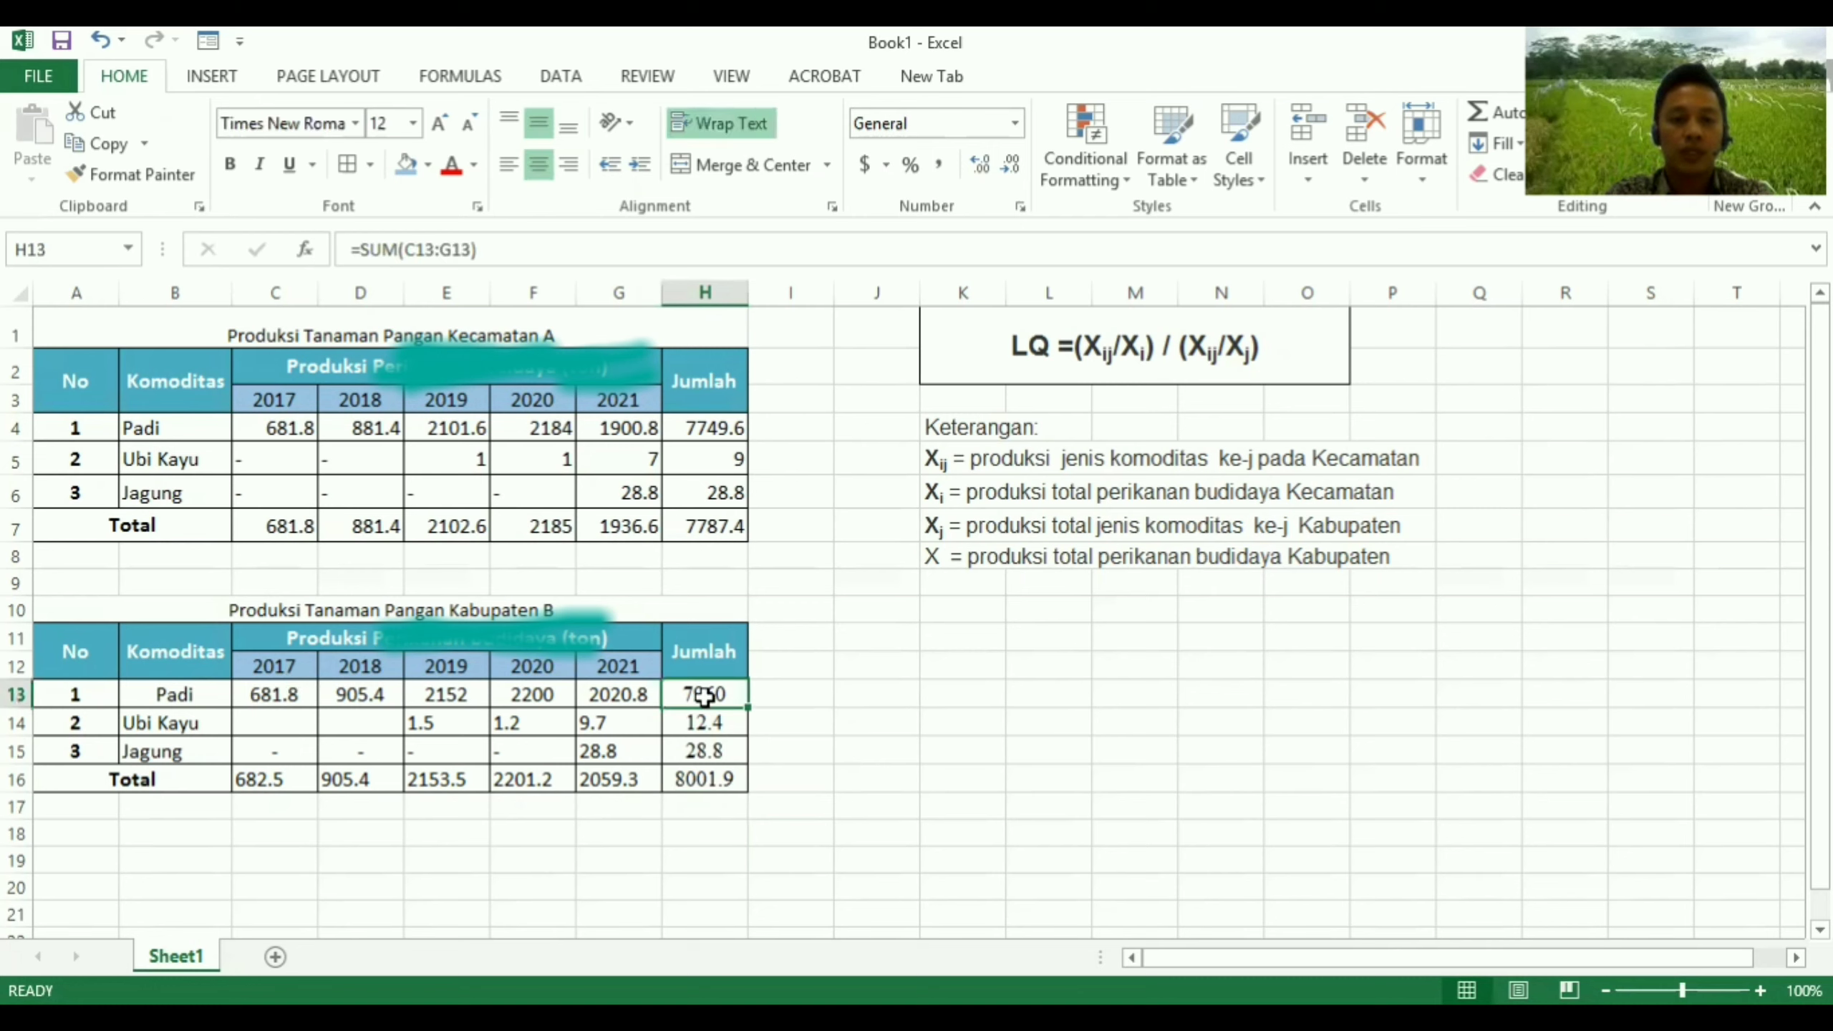
{"action": "double_click", "coordinate": [705, 695]}
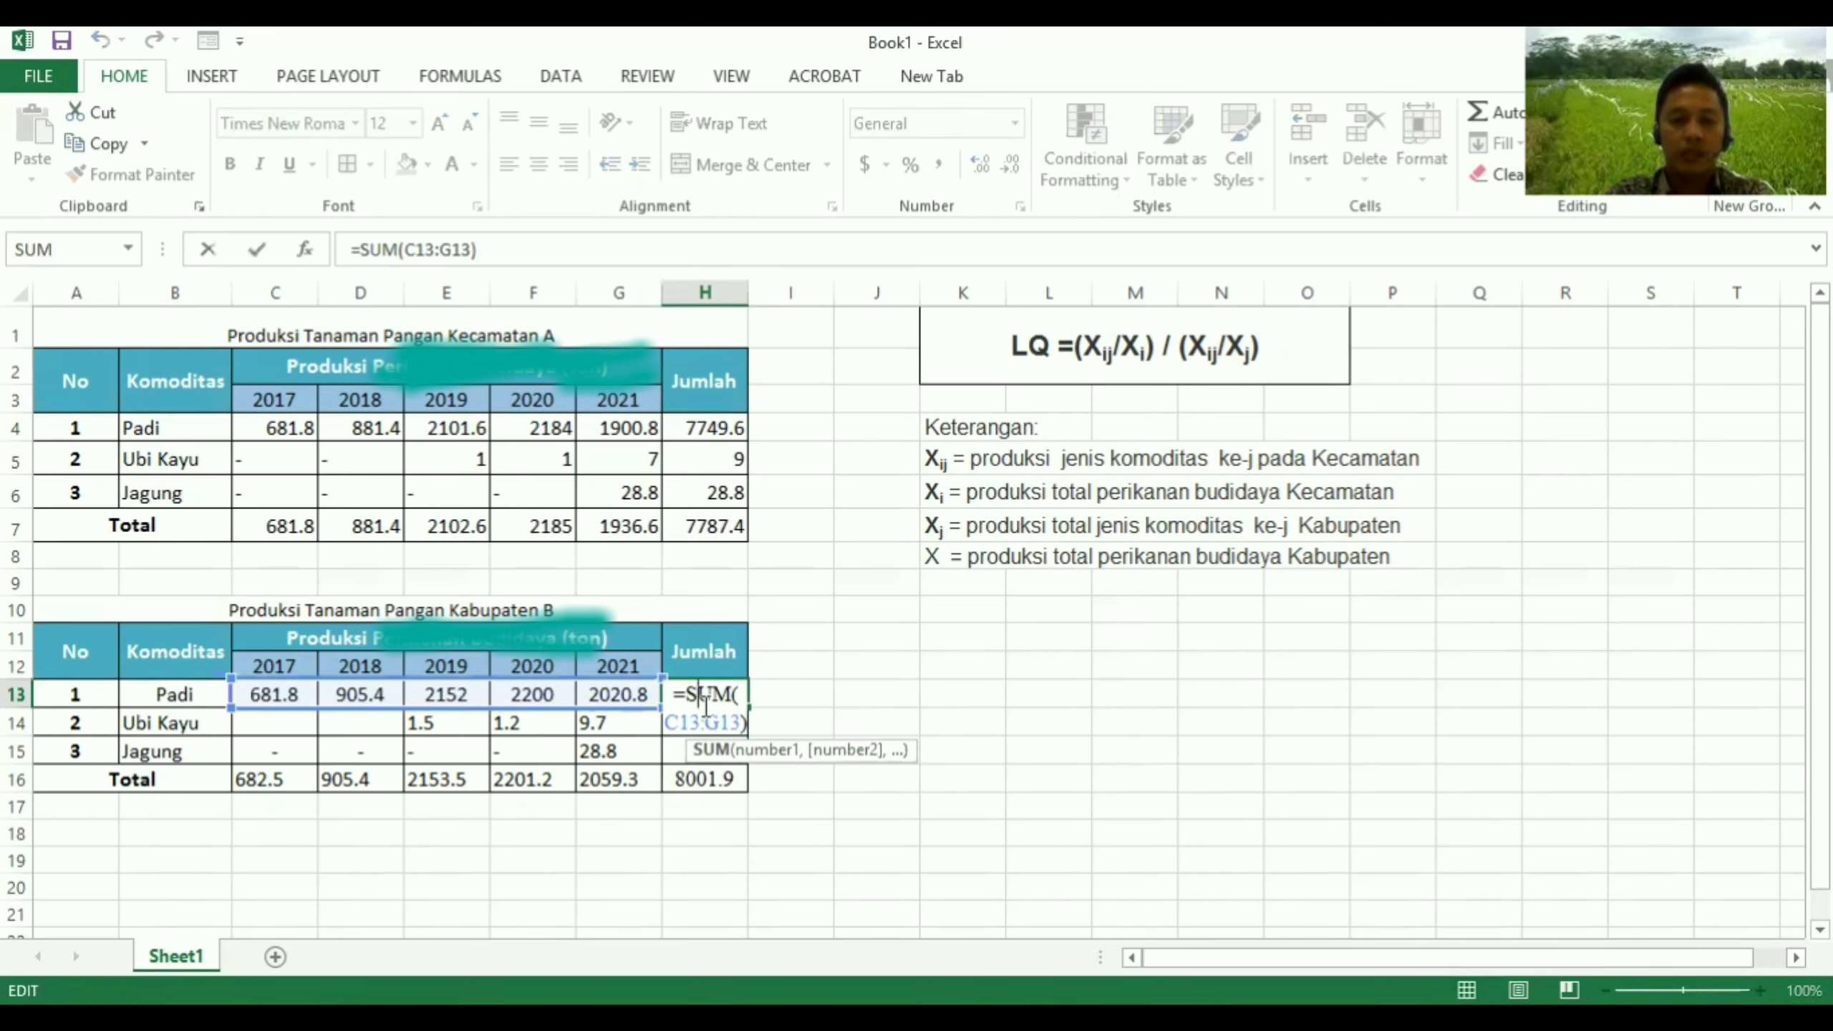
{"action": "key", "text": "Return"}
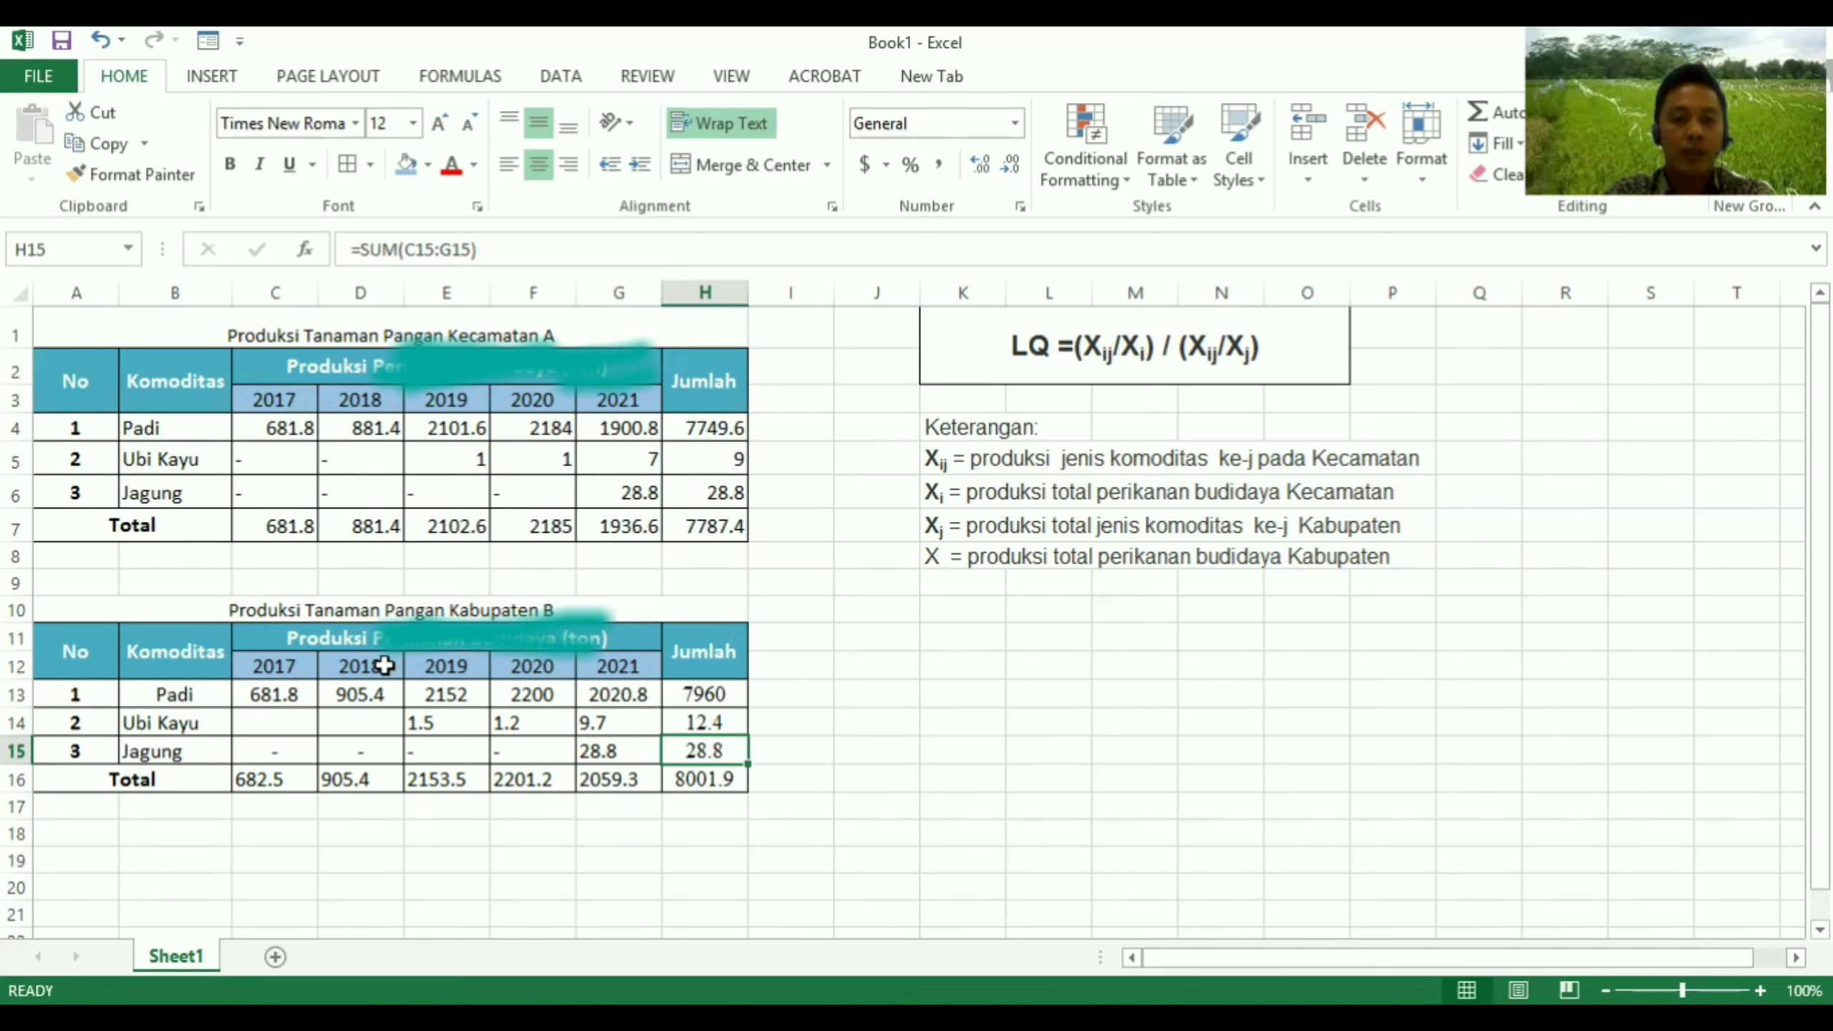
{"action": "left_click", "coordinate": [275, 782]}
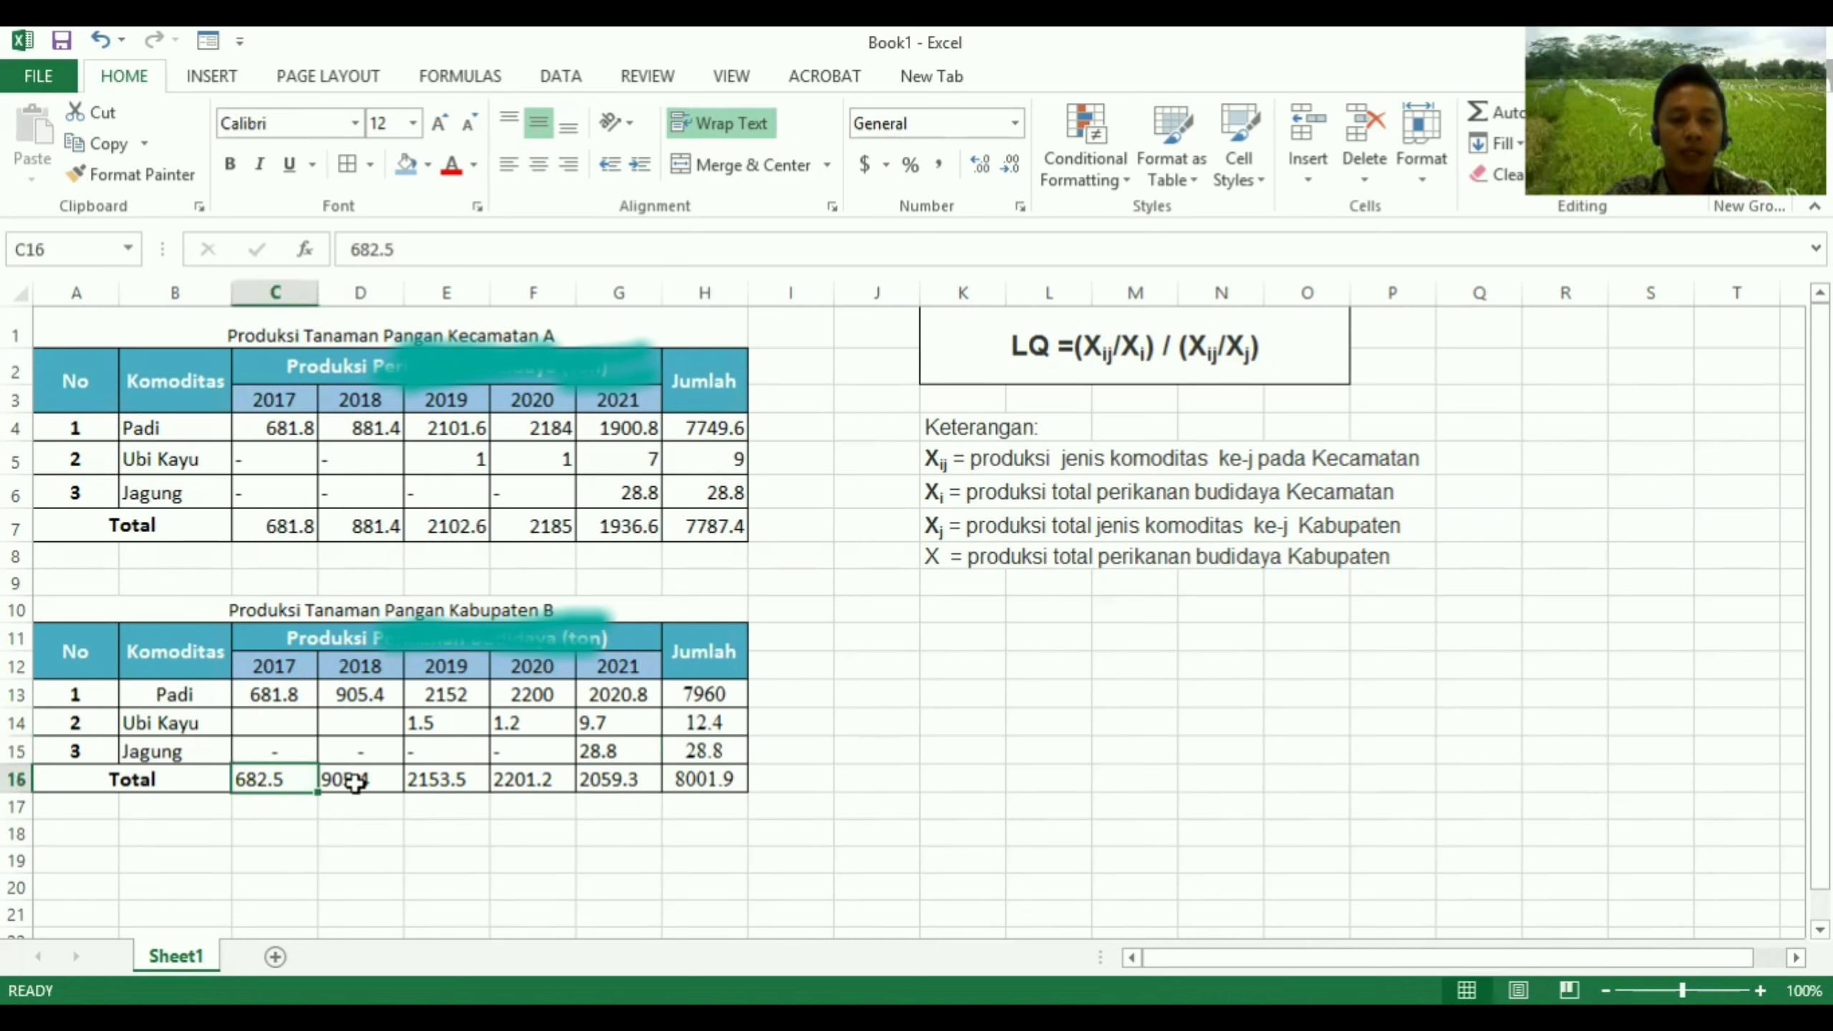
{"action": "double_click", "coordinate": [285, 773]}
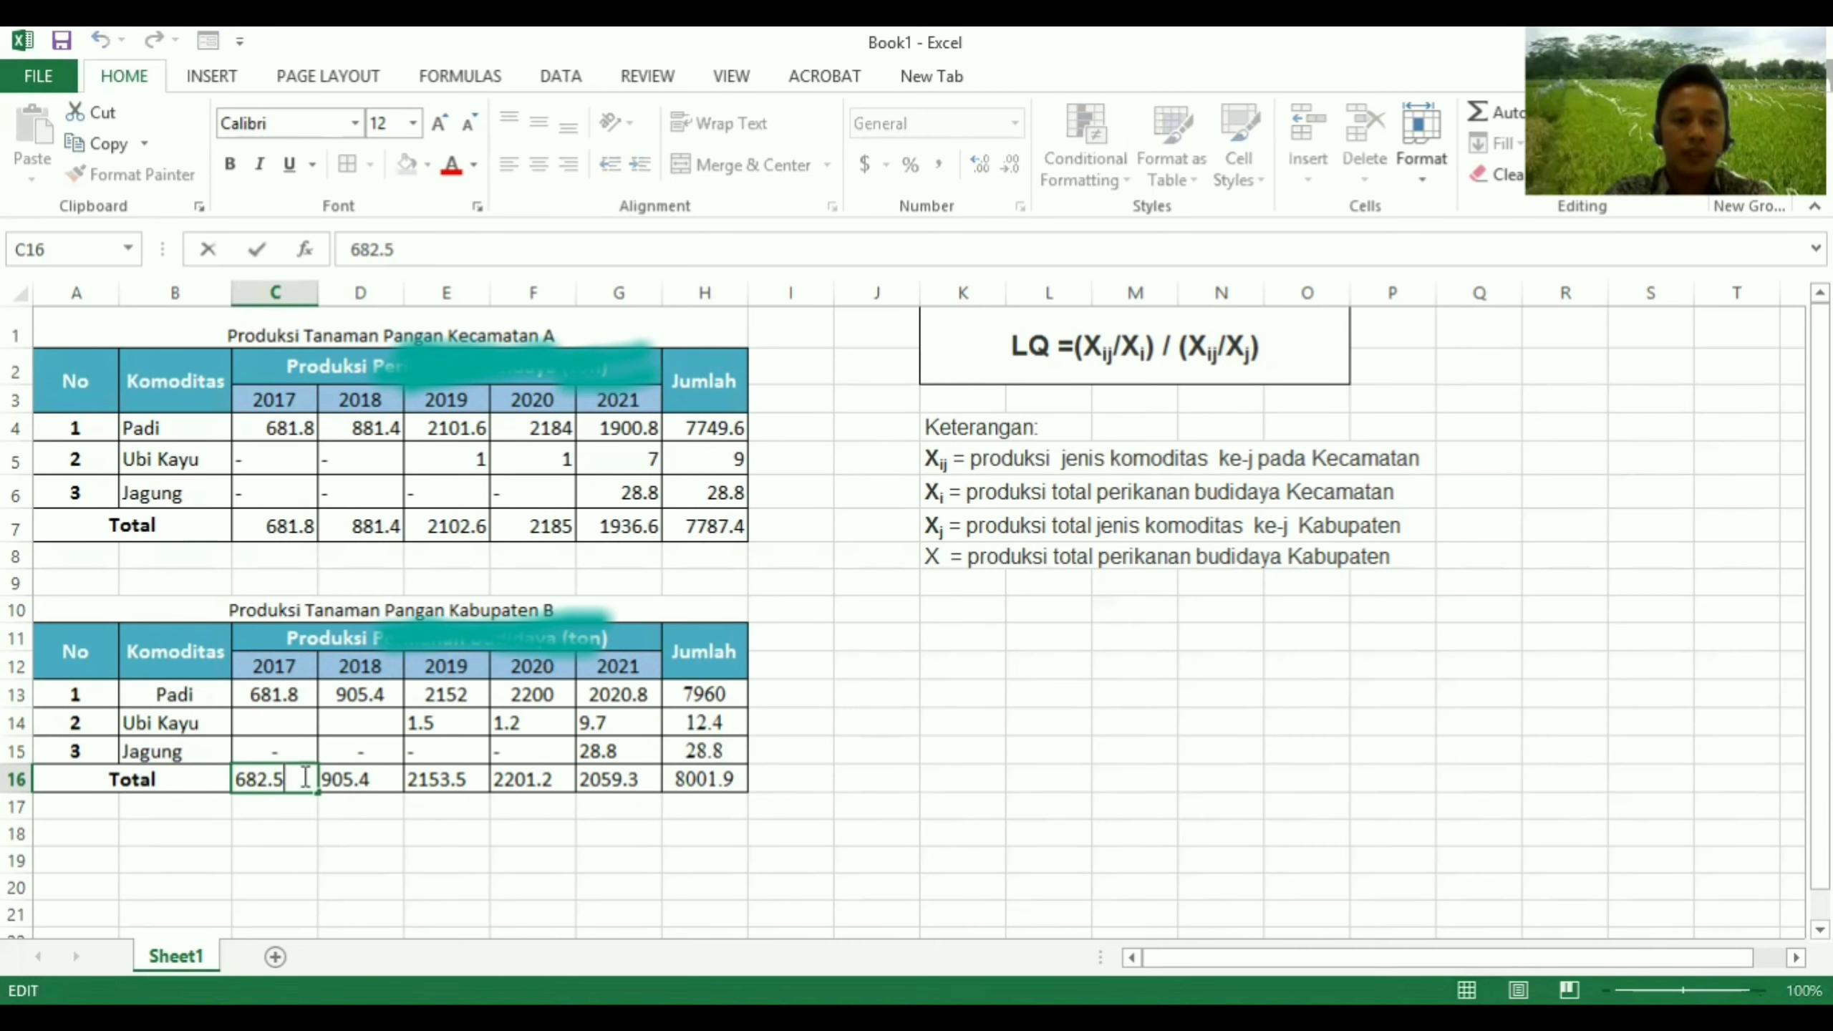
Sum the yearly totals of the Kabupaten B table by entering =SUM(C16:G16) in H16
{"action": "left_click", "coordinate": [713, 779]}
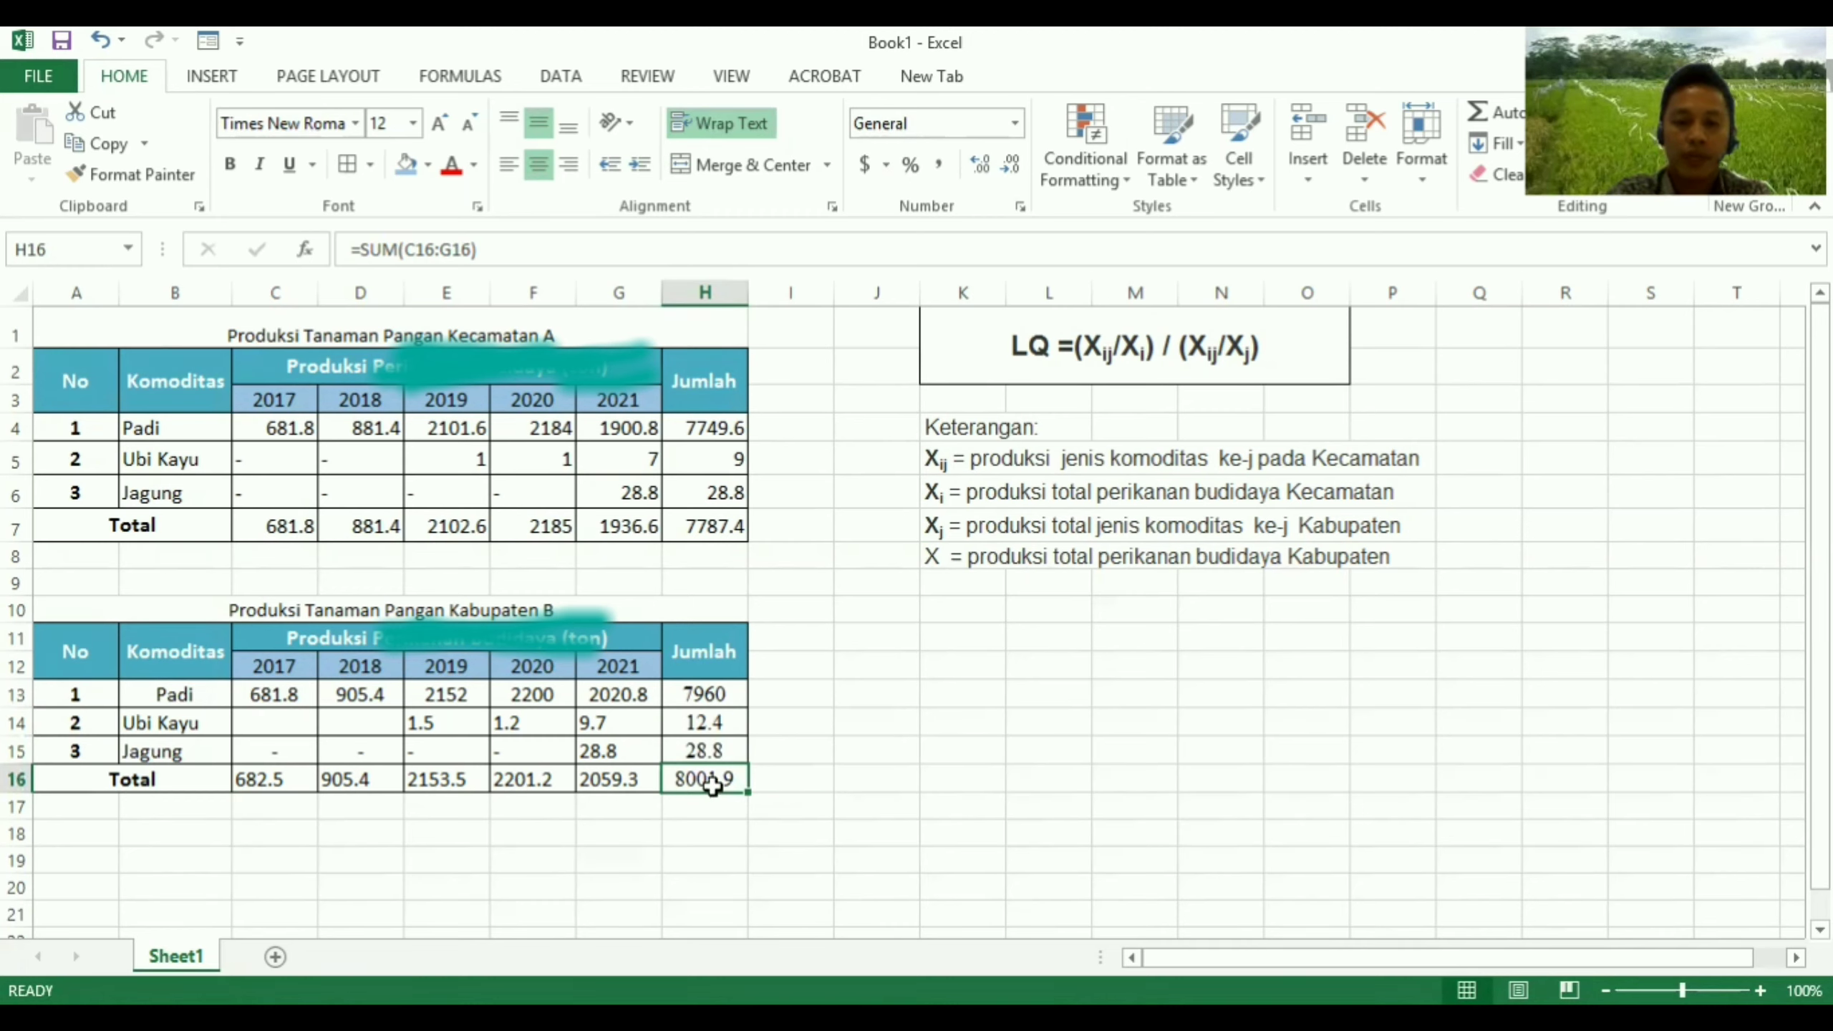
{"action": "type", "text": "="}
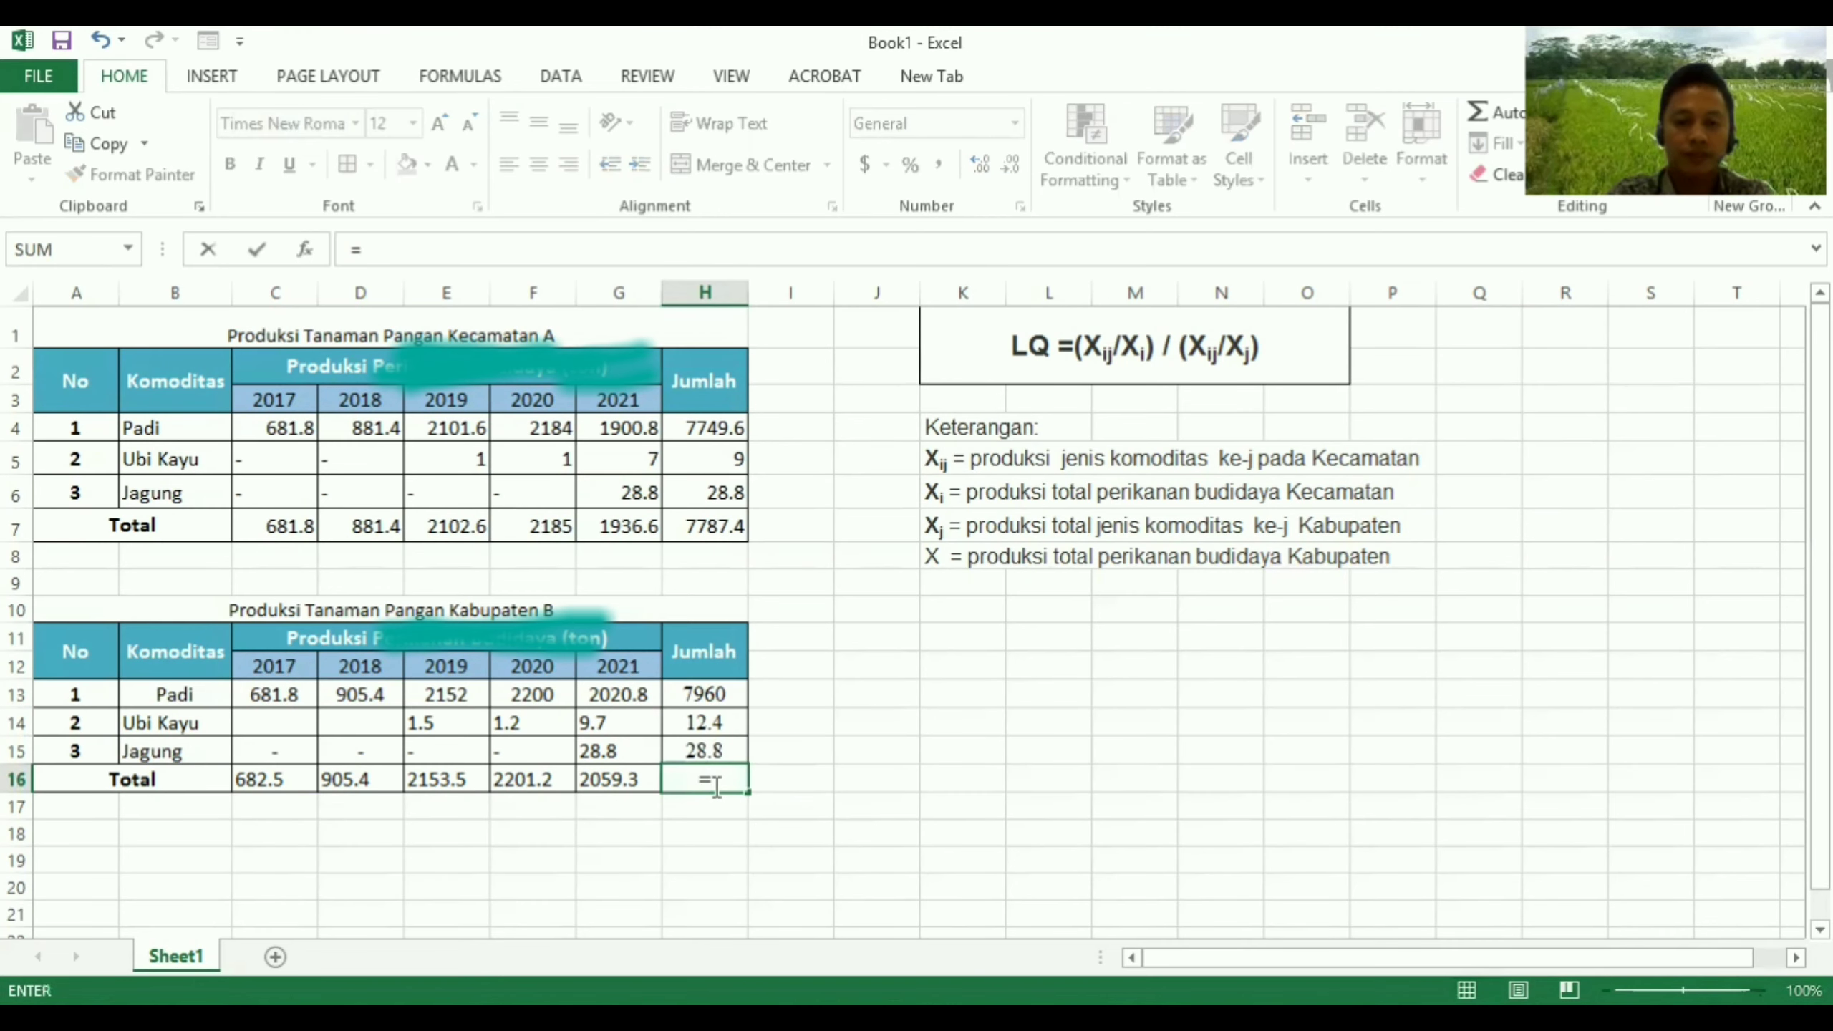
{"action": "type", "text": "sum("}
{"action": "left_click", "coordinate": [271, 780]}
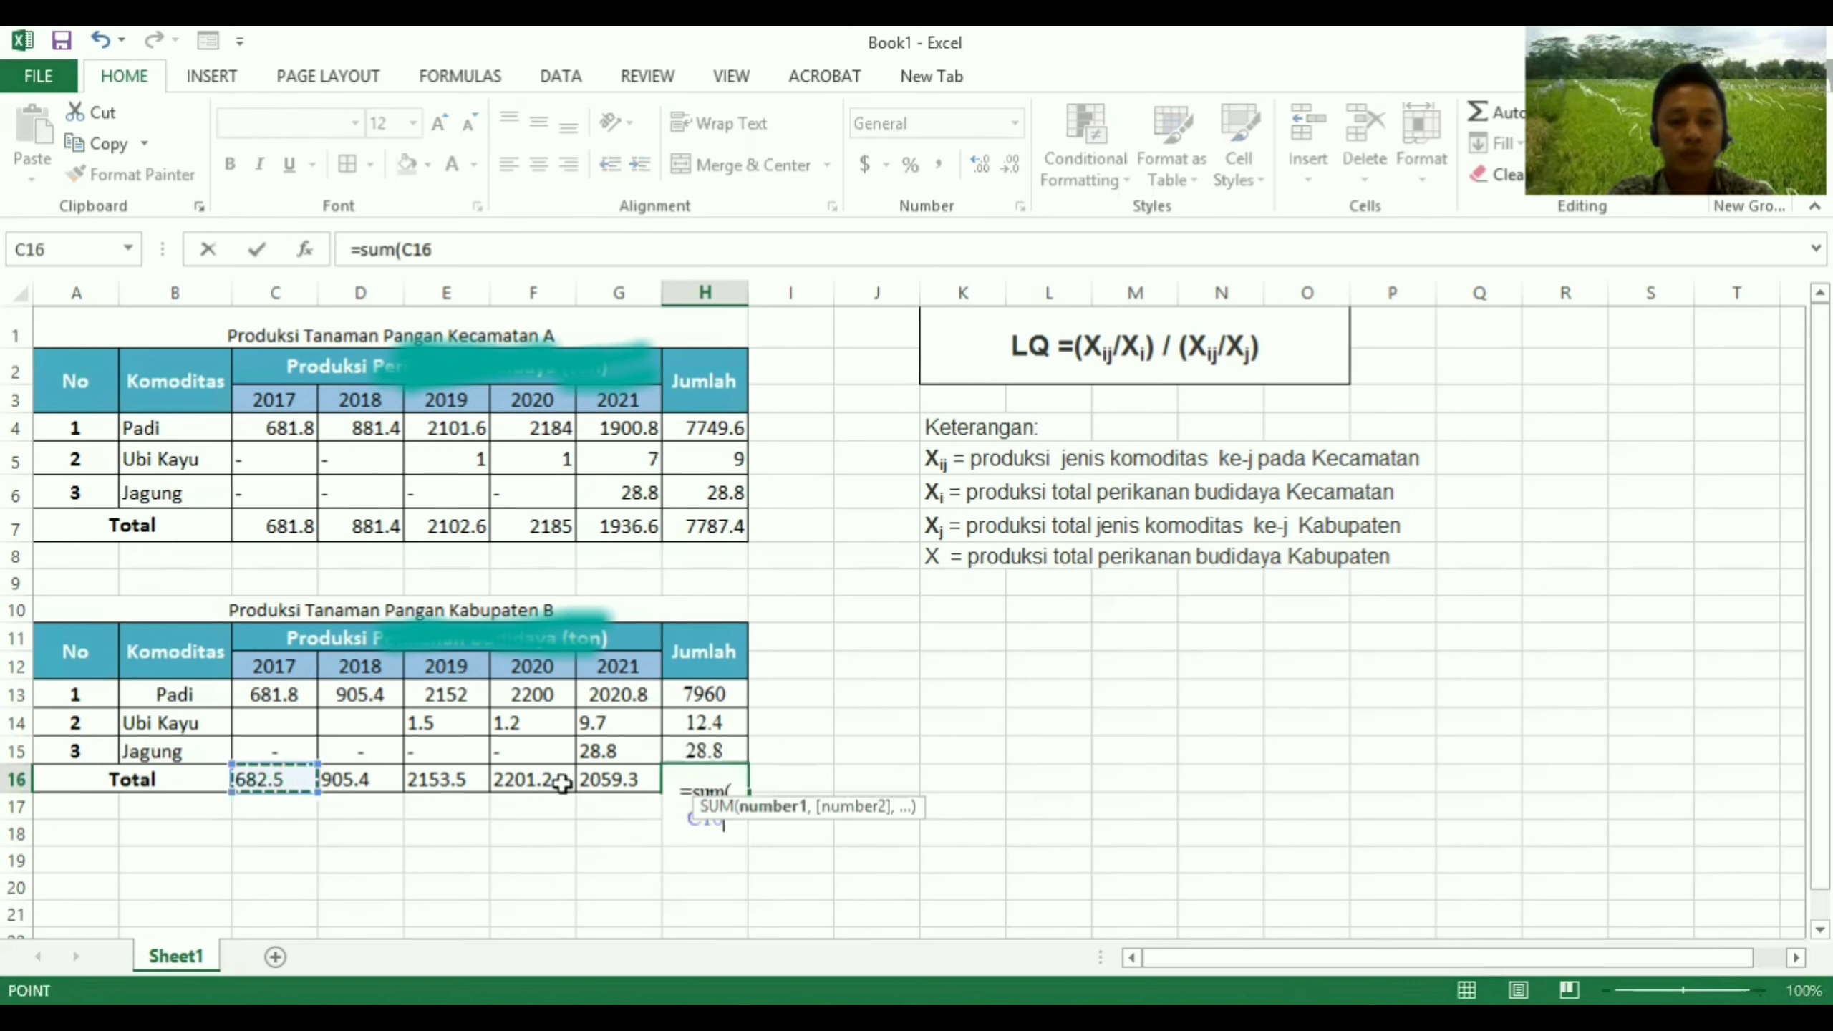
{"action": "left_click", "coordinate": [604, 783], "text": "shift"}
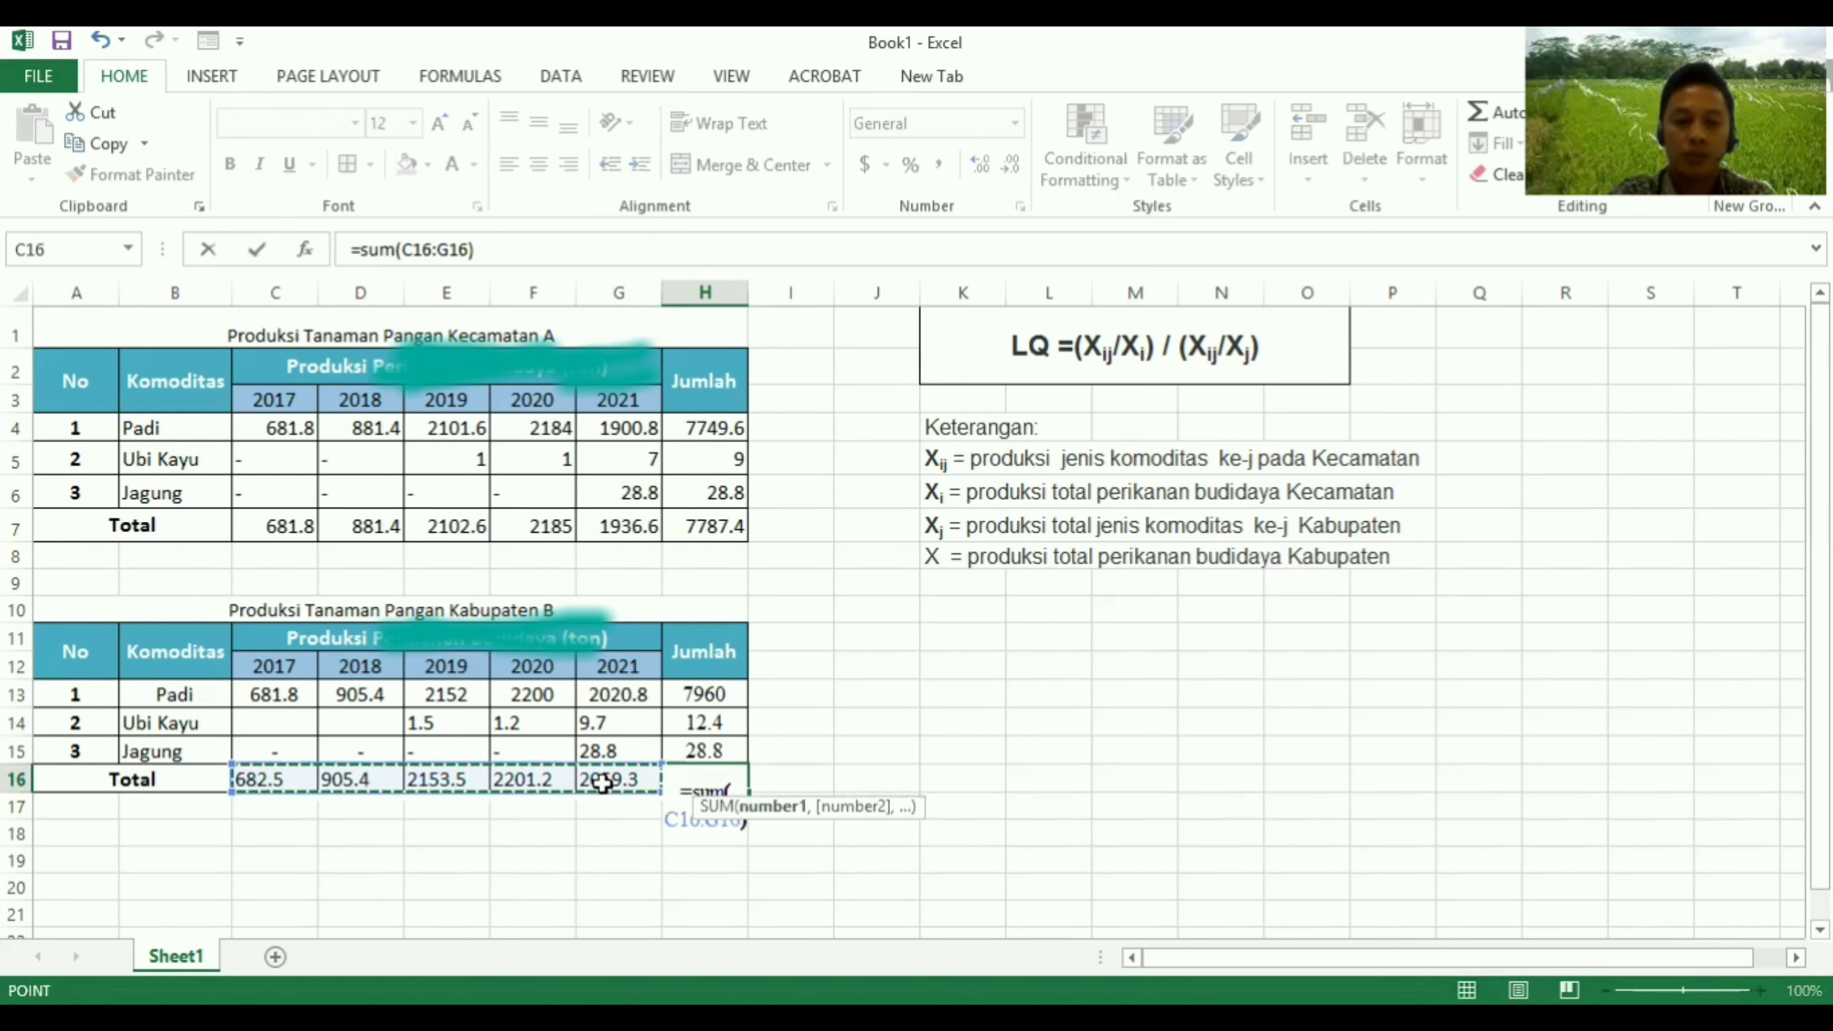
{"action": "key", "text": "Return"}
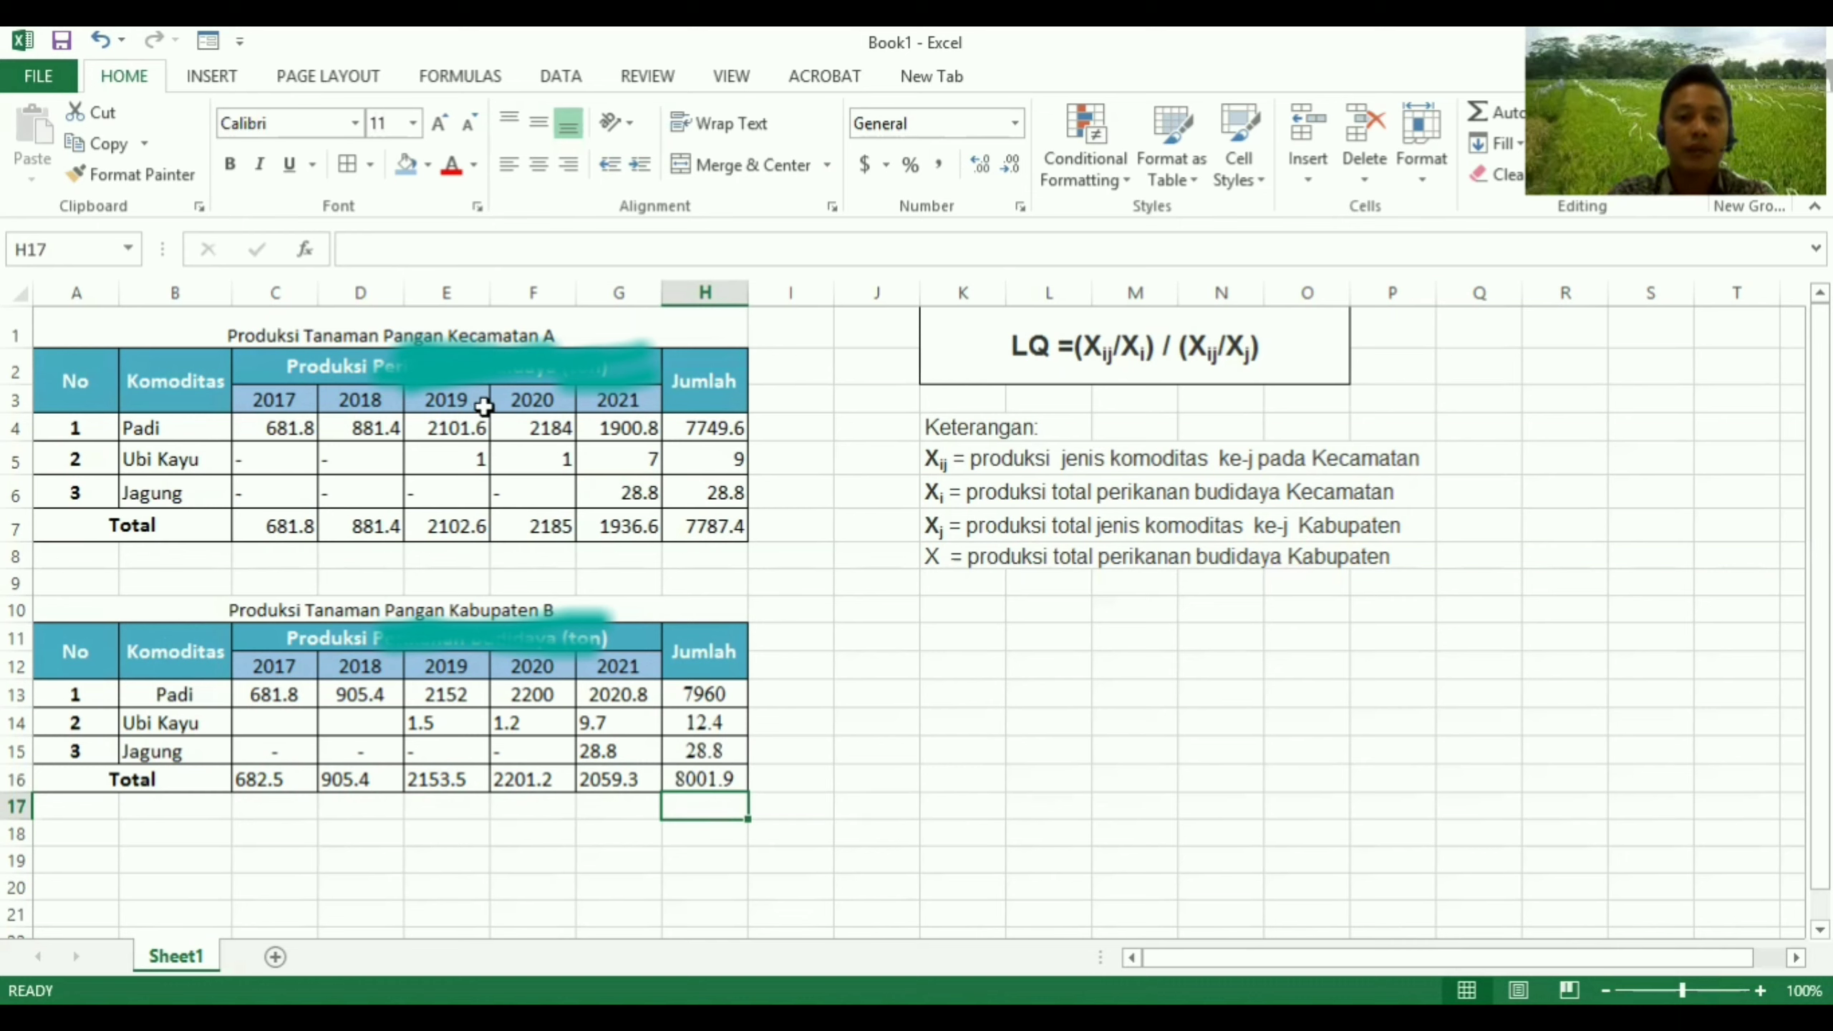
Change the production heading in C2 of the Kecamatan A table to "Produksi Tanaman Pangan (ton)"
{"action": "left_click", "coordinate": [514, 372]}
{"action": "double_click", "coordinate": [560, 370]}
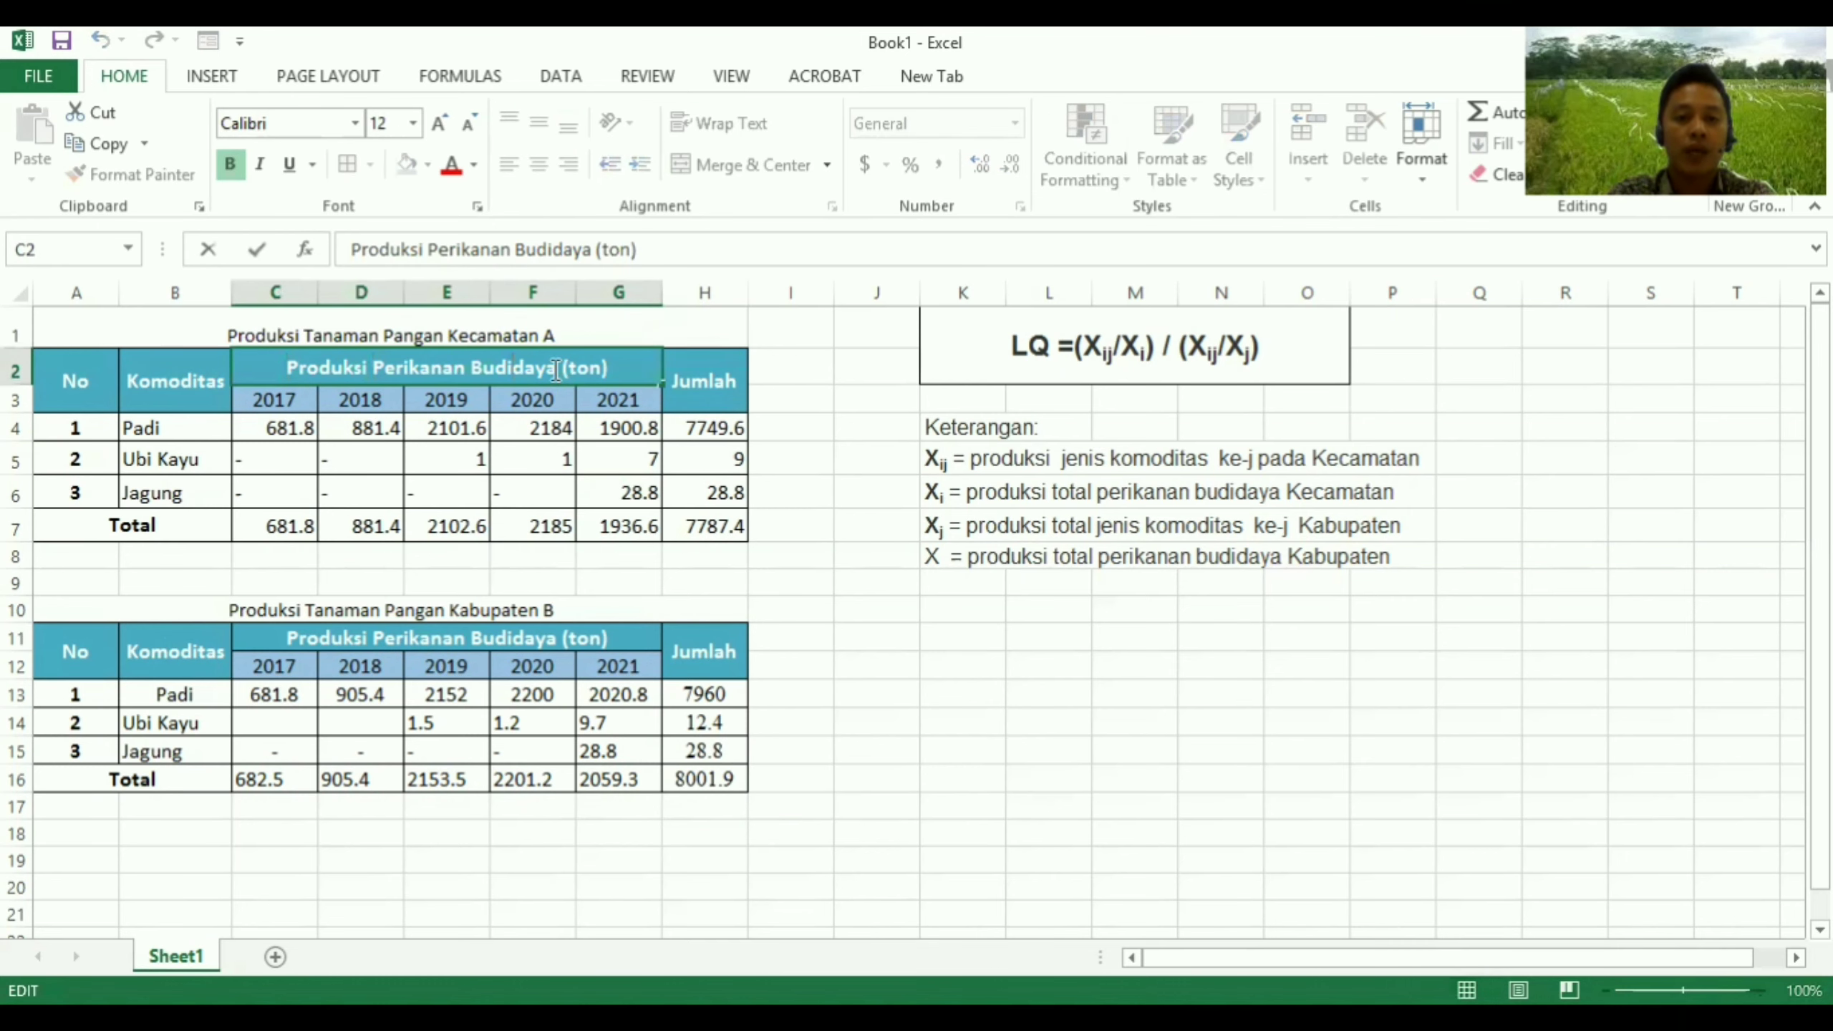
{"action": "key", "text": "BackSpace"}
{"action": "key", "text": "BackSpace"}
{"action": "key", "text": "BackSpace"}
{"action": "key", "text": "BackSpace"}
{"action": "key", "text": "BackSpace"}
{"action": "key", "text": "BackSpace"}
{"action": "key", "text": "BackSpace"}
{"action": "key", "text": "BackSpace"}
{"action": "key", "text": "BackSpace"}
{"action": "key", "text": "BackSpace"}
{"action": "key", "text": "BackSpace"}
{"action": "key", "text": "BackSpace"}
{"action": "key", "text": "BackSpace"}
{"action": "key", "text": "BackSpace"}
{"action": "key", "text": "BackSpace"}
{"action": "key", "text": "BackSpace"}
{"action": "key", "text": "BackSpace"}
{"action": "key", "text": "BackSpace"}
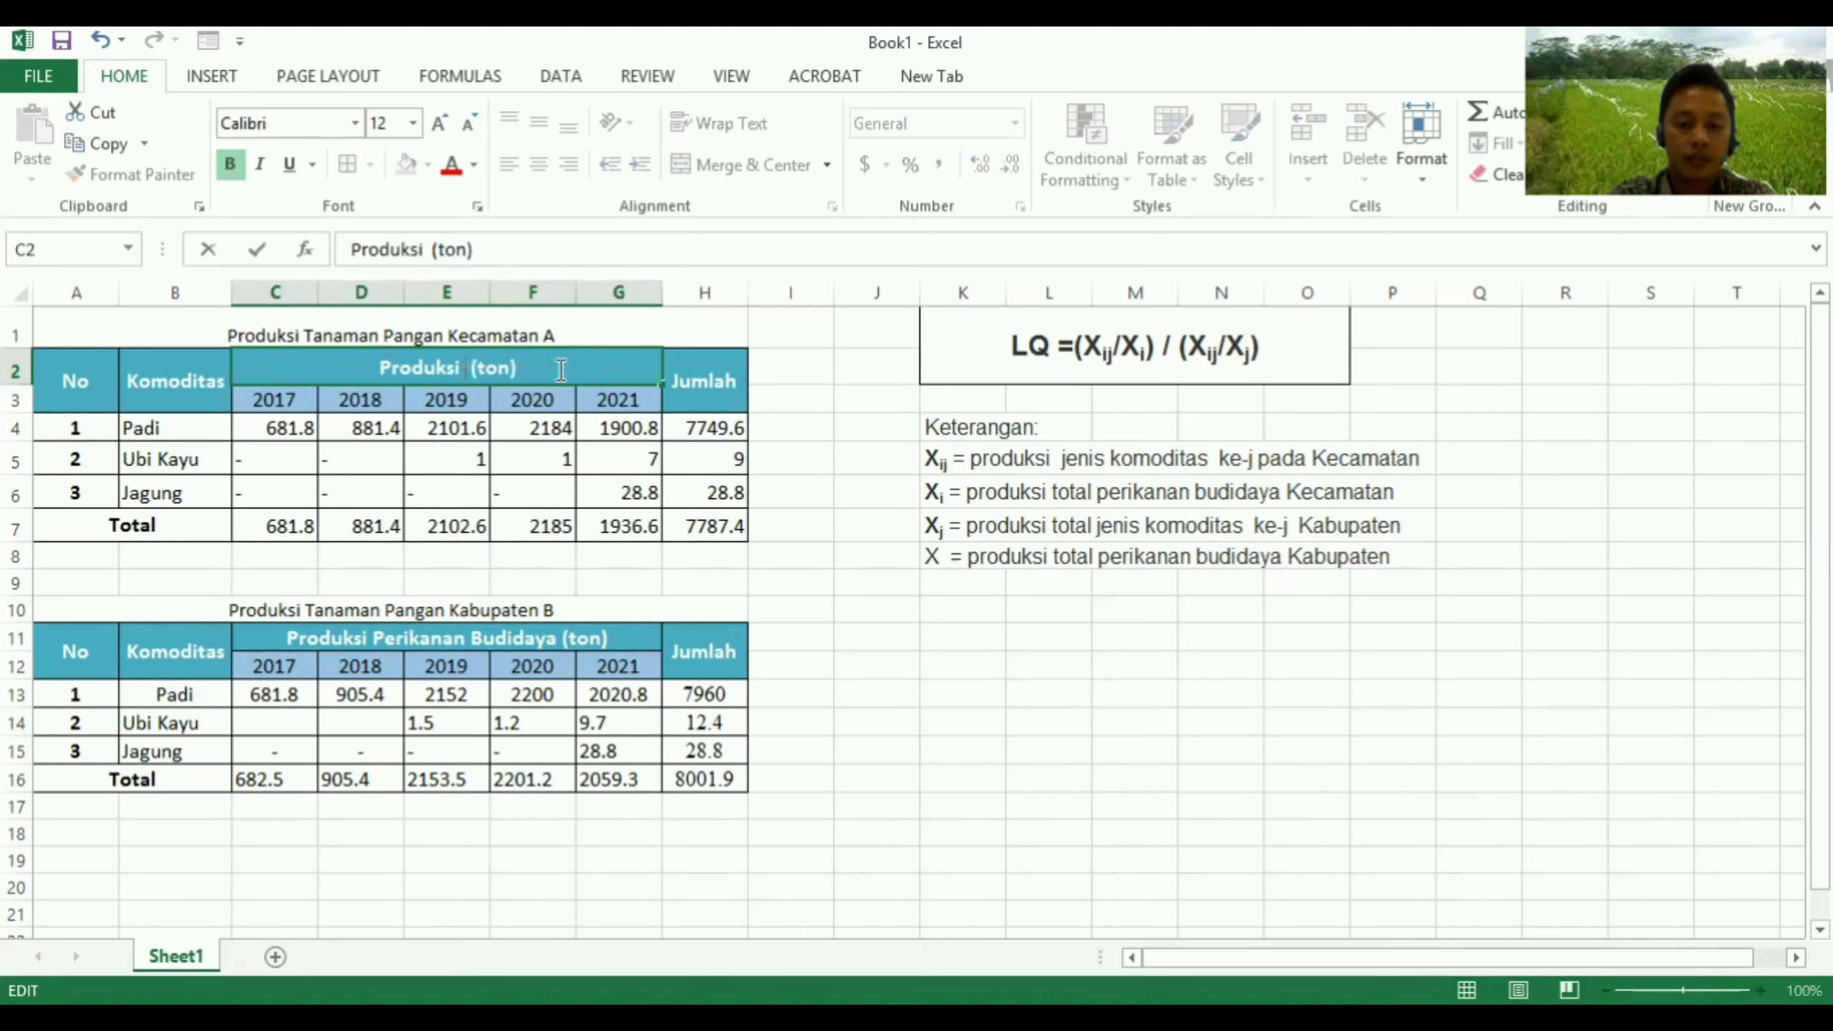
{"action": "type", "text": "Tanaman Pangan"}
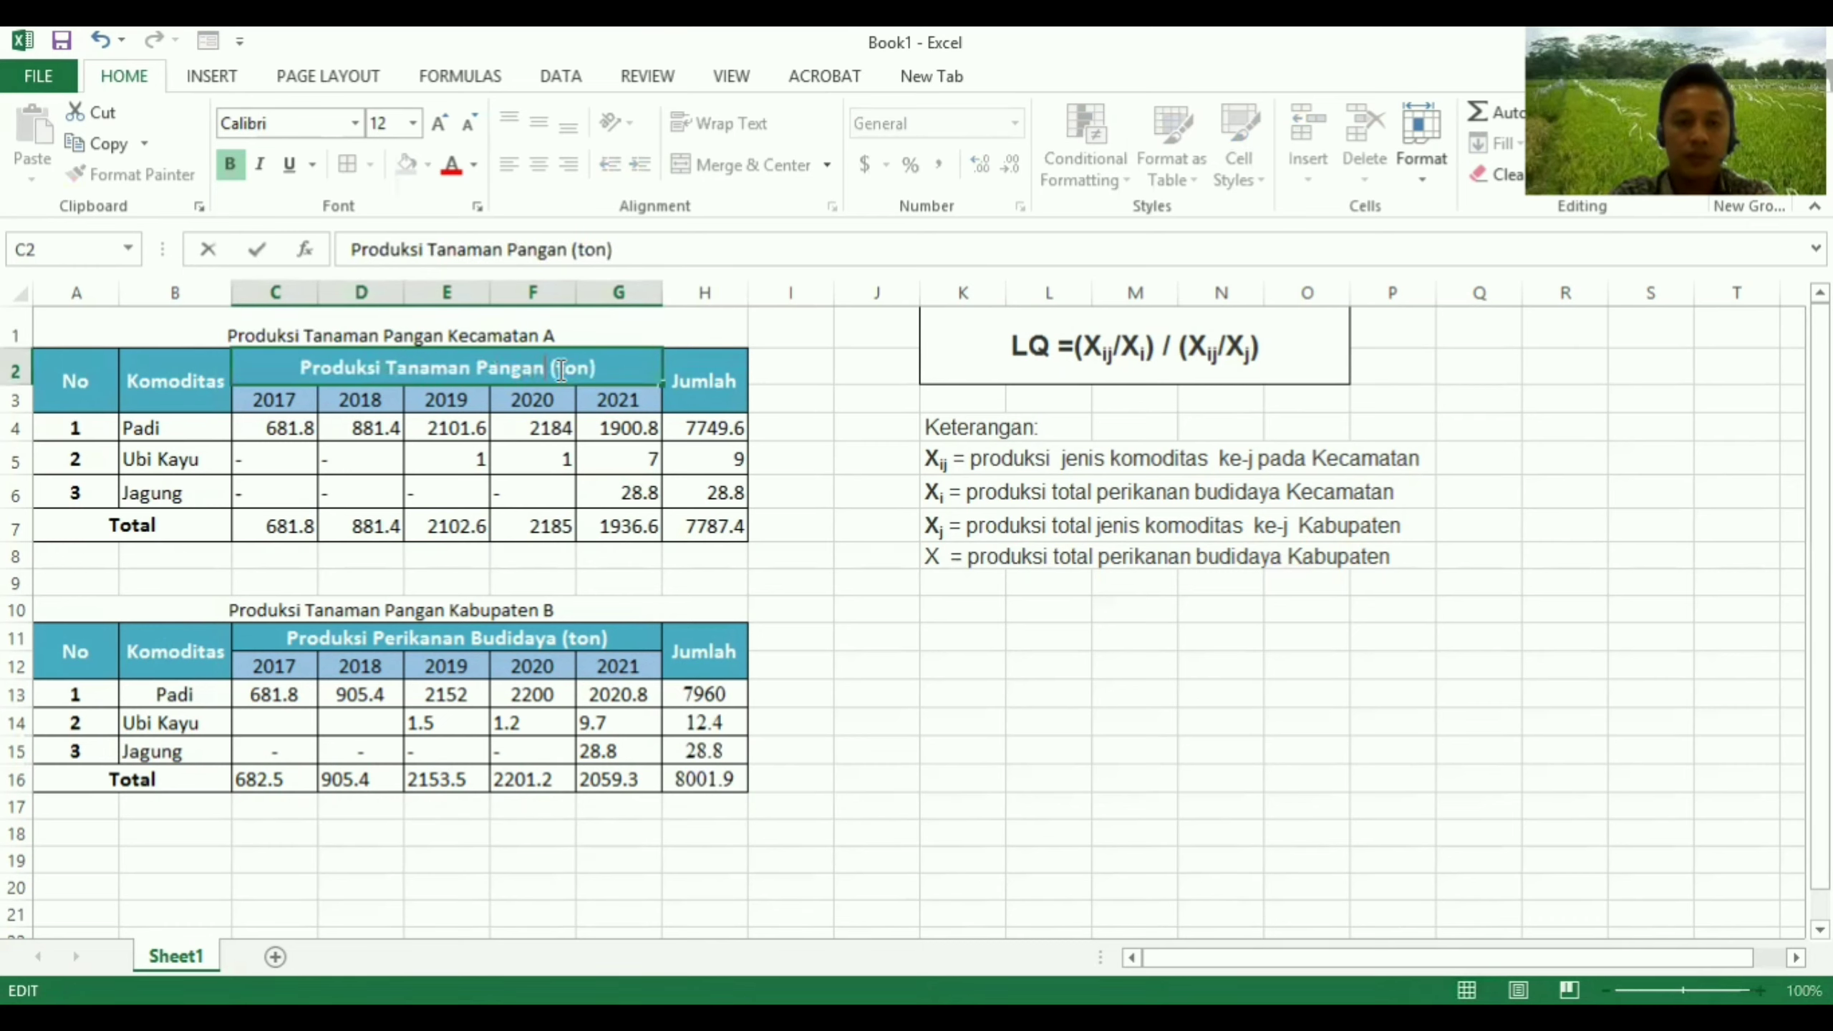
{"action": "key", "text": "Return"}
Change the production heading in C11 of the Kabupaten B table to "Produksi Tanman Pangan (ton)"
{"action": "double_click", "coordinate": [561, 640]}
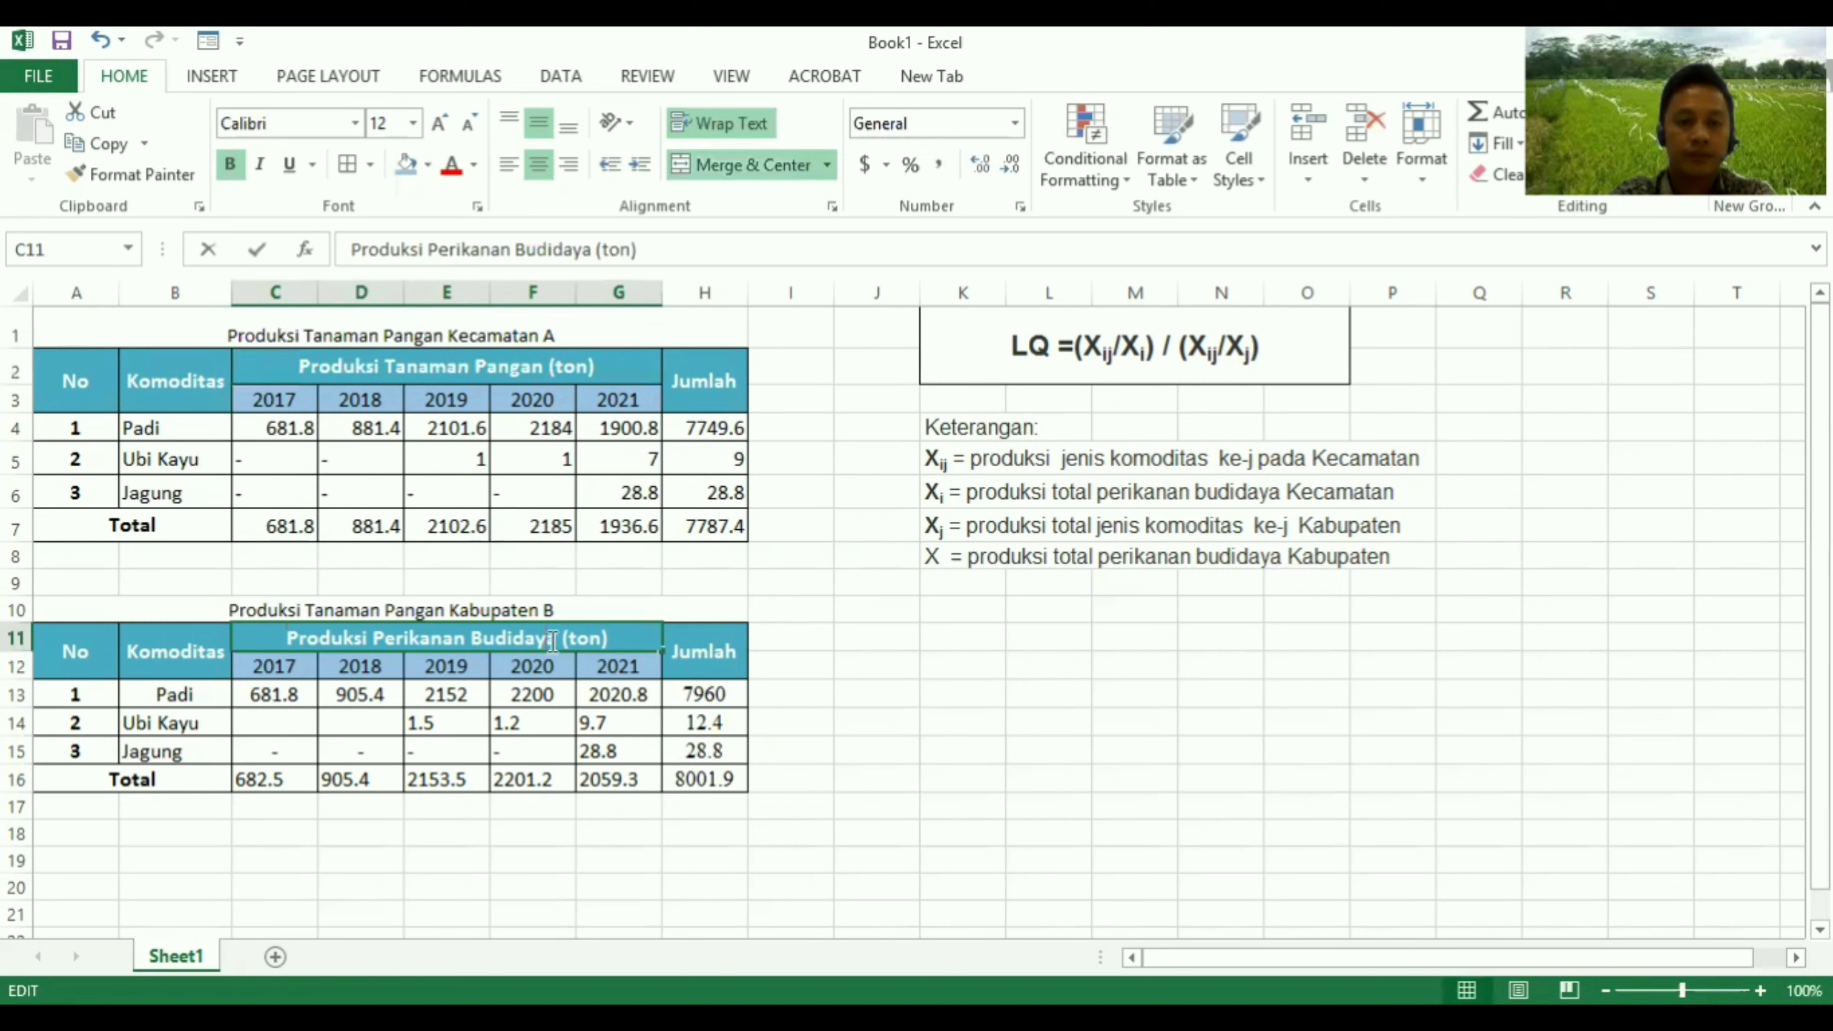
{"action": "key", "text": "BackSpace"}
{"action": "key", "text": "BackSpace"}
{"action": "key", "text": "BackSpace"}
{"action": "key", "text": "BackSpace"}
{"action": "key", "text": "BackSpace"}
{"action": "key", "text": "BackSpace"}
{"action": "key", "text": "BackSpace"}
{"action": "key", "text": "BackSpace"}
{"action": "key", "text": "BackSpace"}
{"action": "key", "text": "BackSpace"}
{"action": "key", "text": "BackSpace"}
{"action": "key", "text": "BackSpace"}
{"action": "key", "text": "BackSpace"}
{"action": "key", "text": "BackSpace"}
{"action": "key", "text": "BackSpace"}
{"action": "key", "text": "BackSpace"}
{"action": "key", "text": "BackSpace"}
{"action": "key", "text": "BackSpace"}
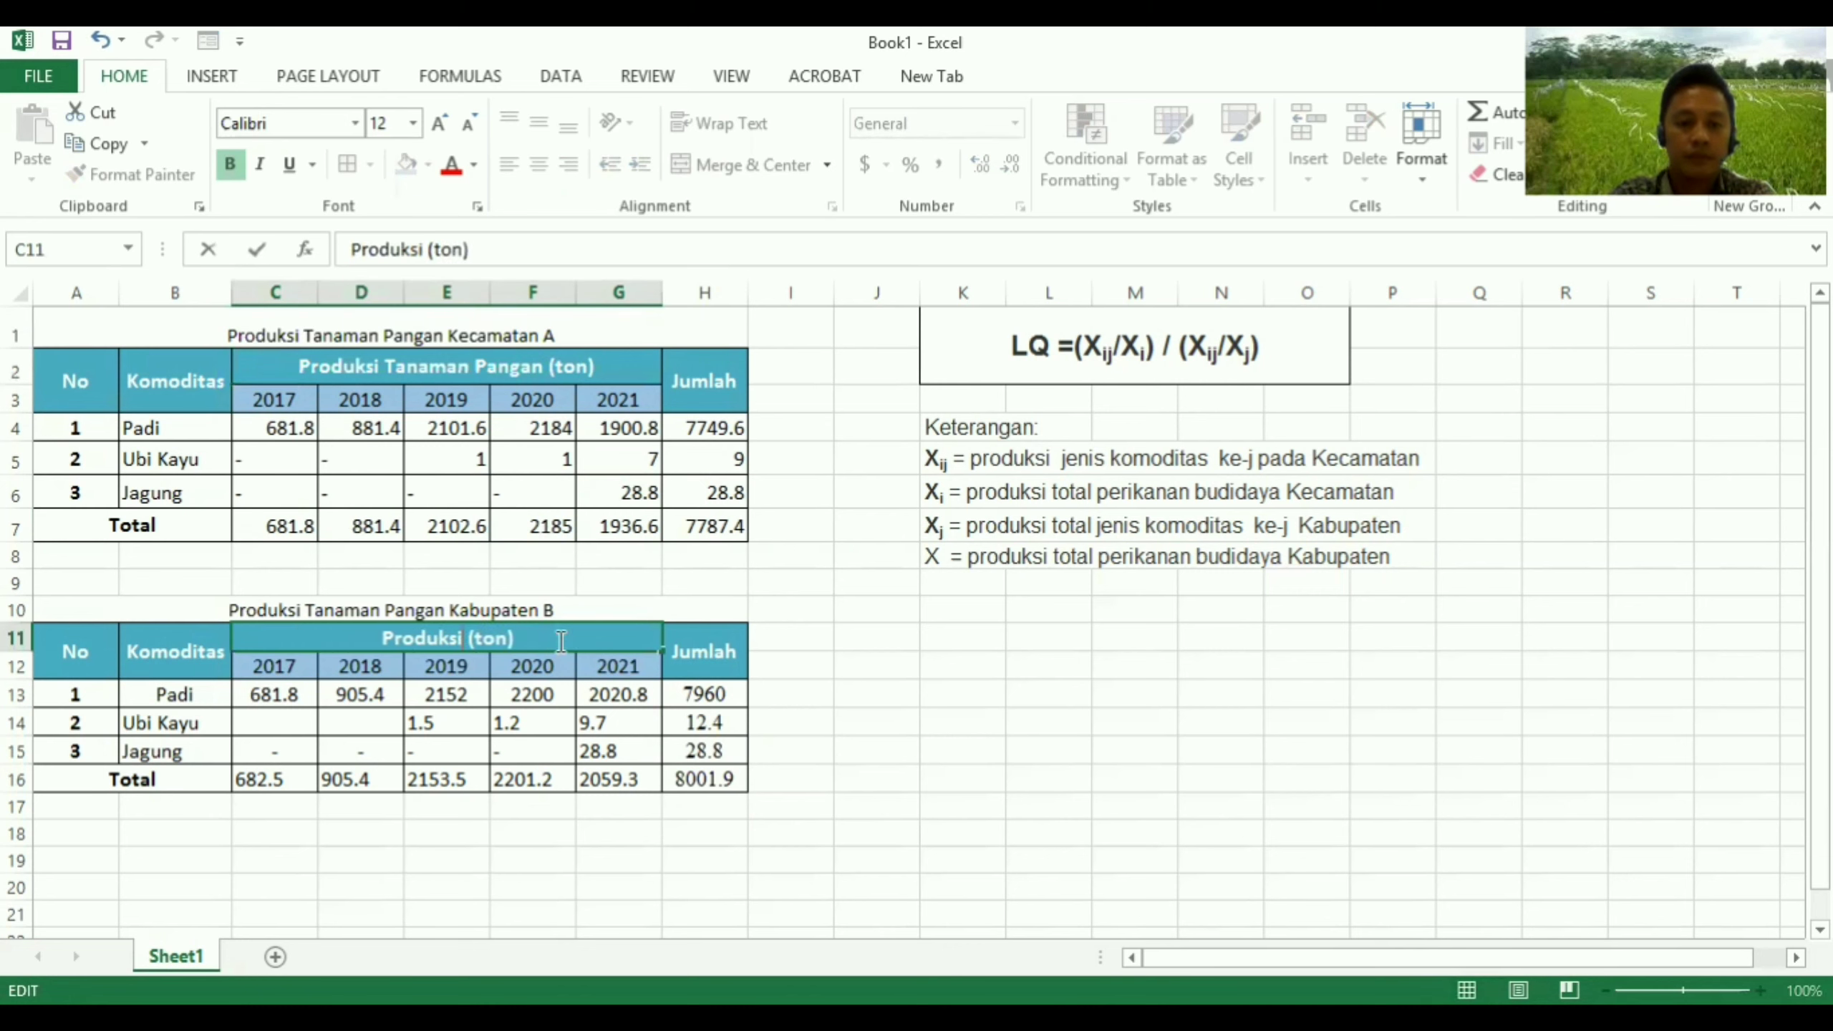
{"action": "type", "text": "Tanman "}
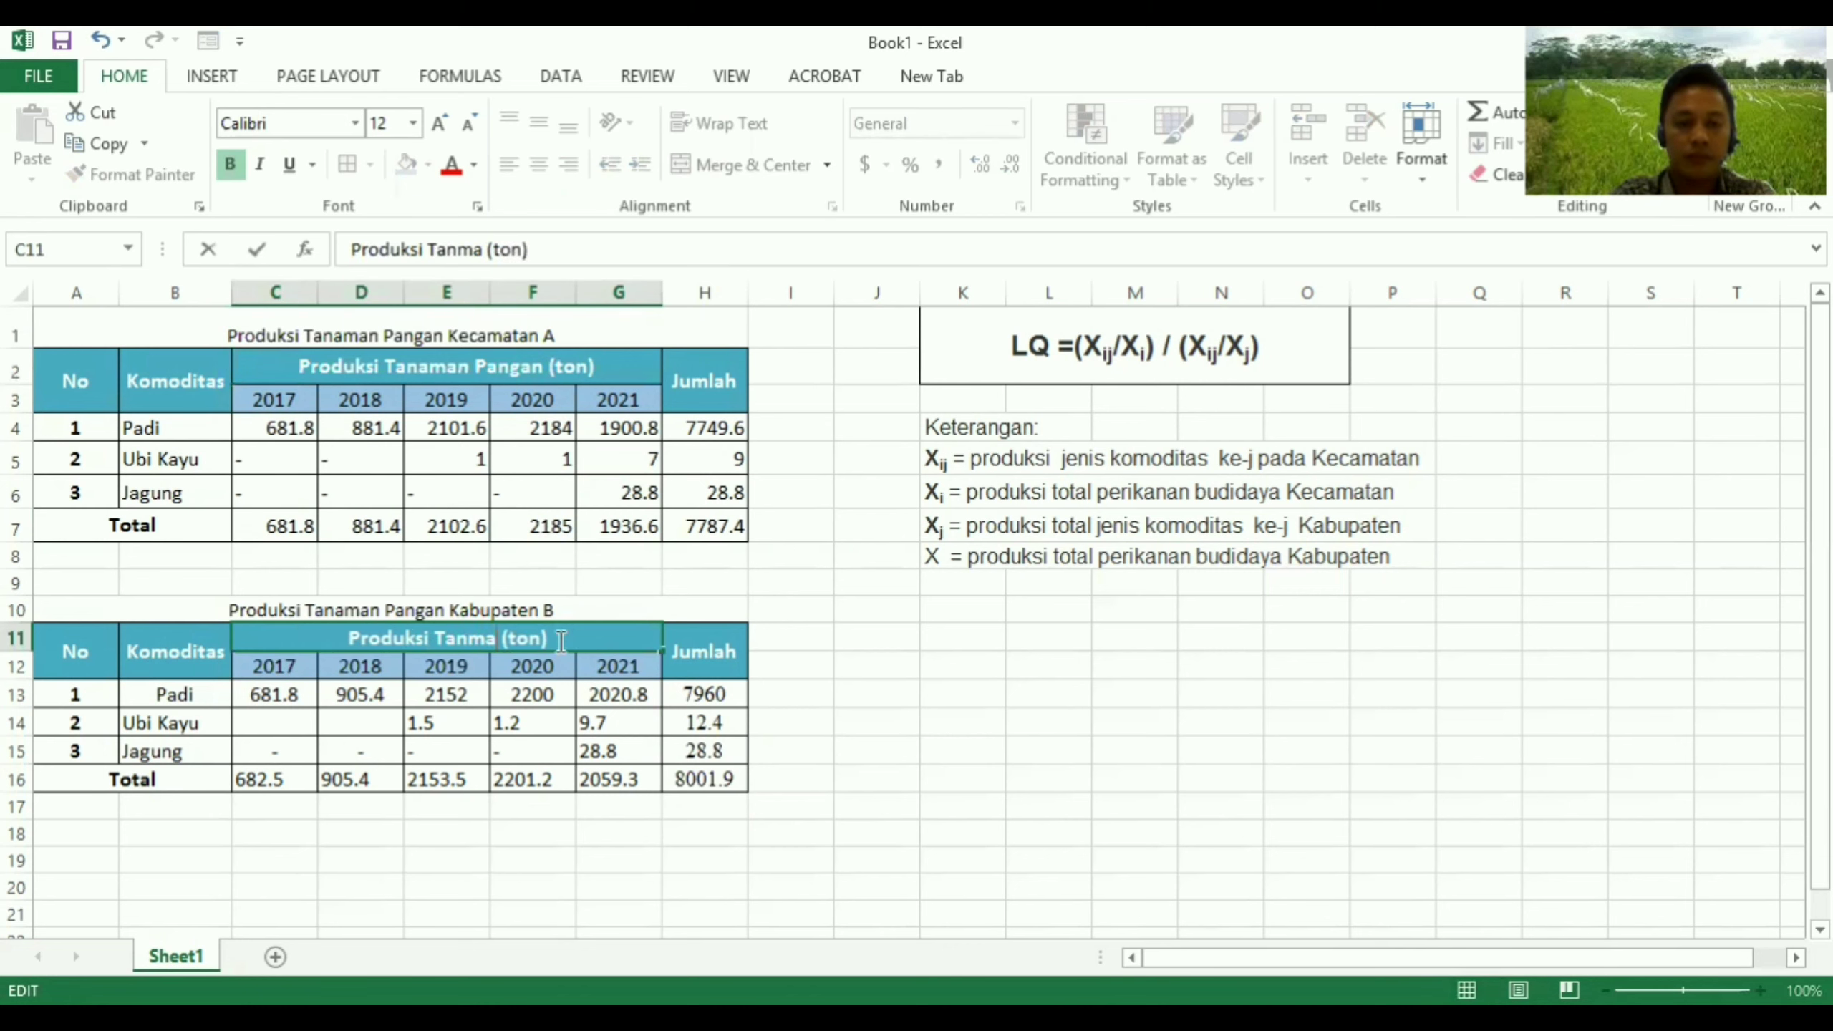
{"action": "type", "text": "Pangan"}
{"action": "key", "text": "Return"}
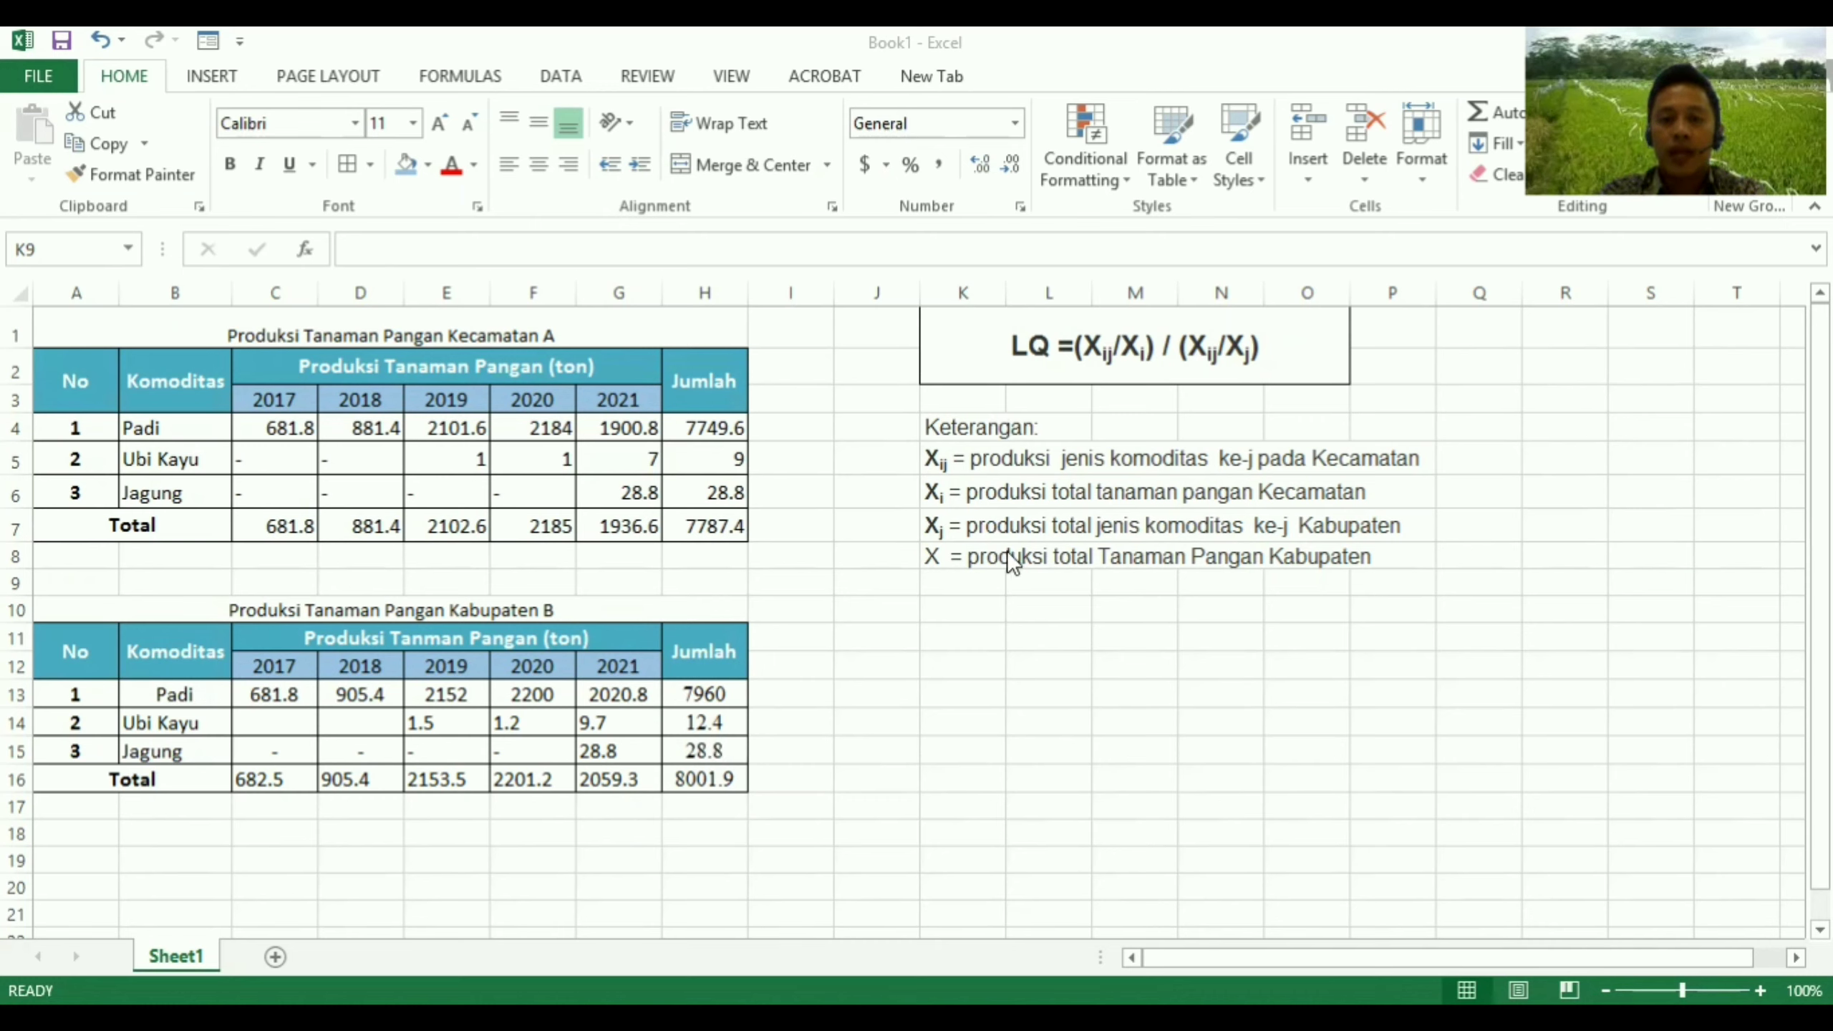
Change the symbol for total Kabupaten food crop production in K8 of the Keterangan list to Xj
{"action": "double_click", "coordinate": [942, 560]}
{"action": "double_click", "coordinate": [941, 560]}
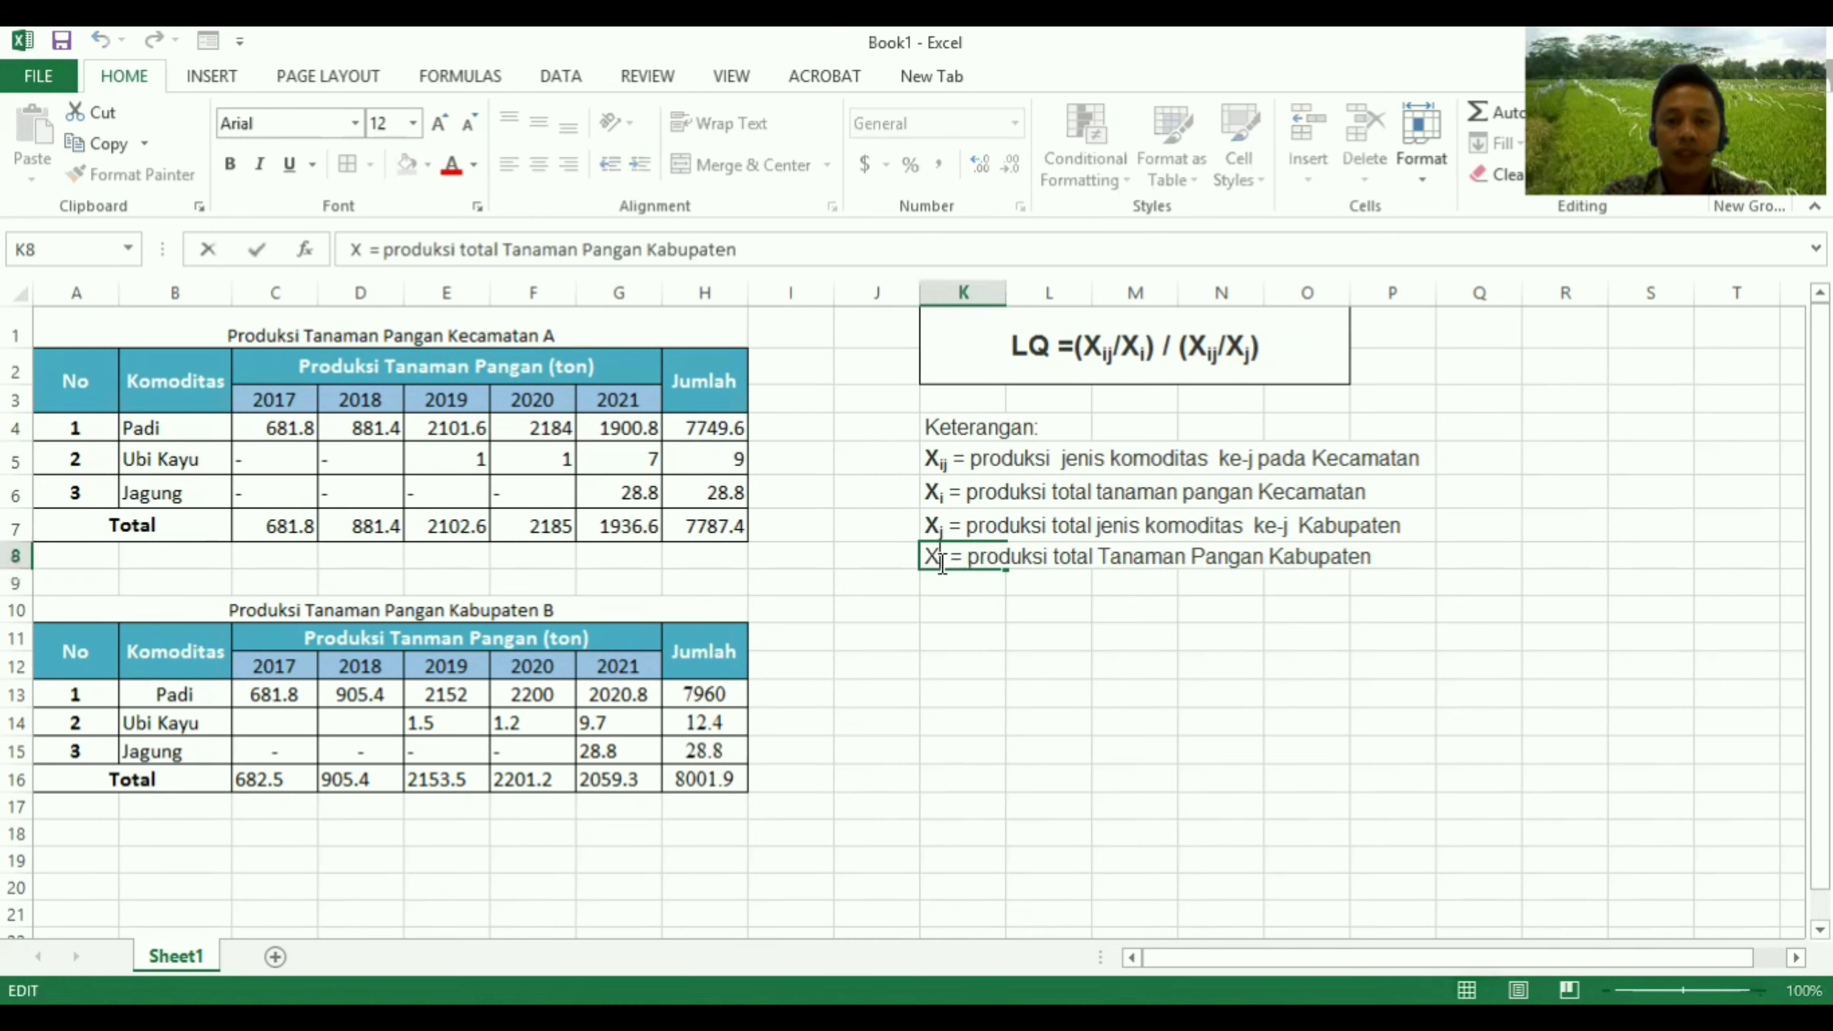
{"action": "type", "text": "j"}
{"action": "key", "text": "Return"}
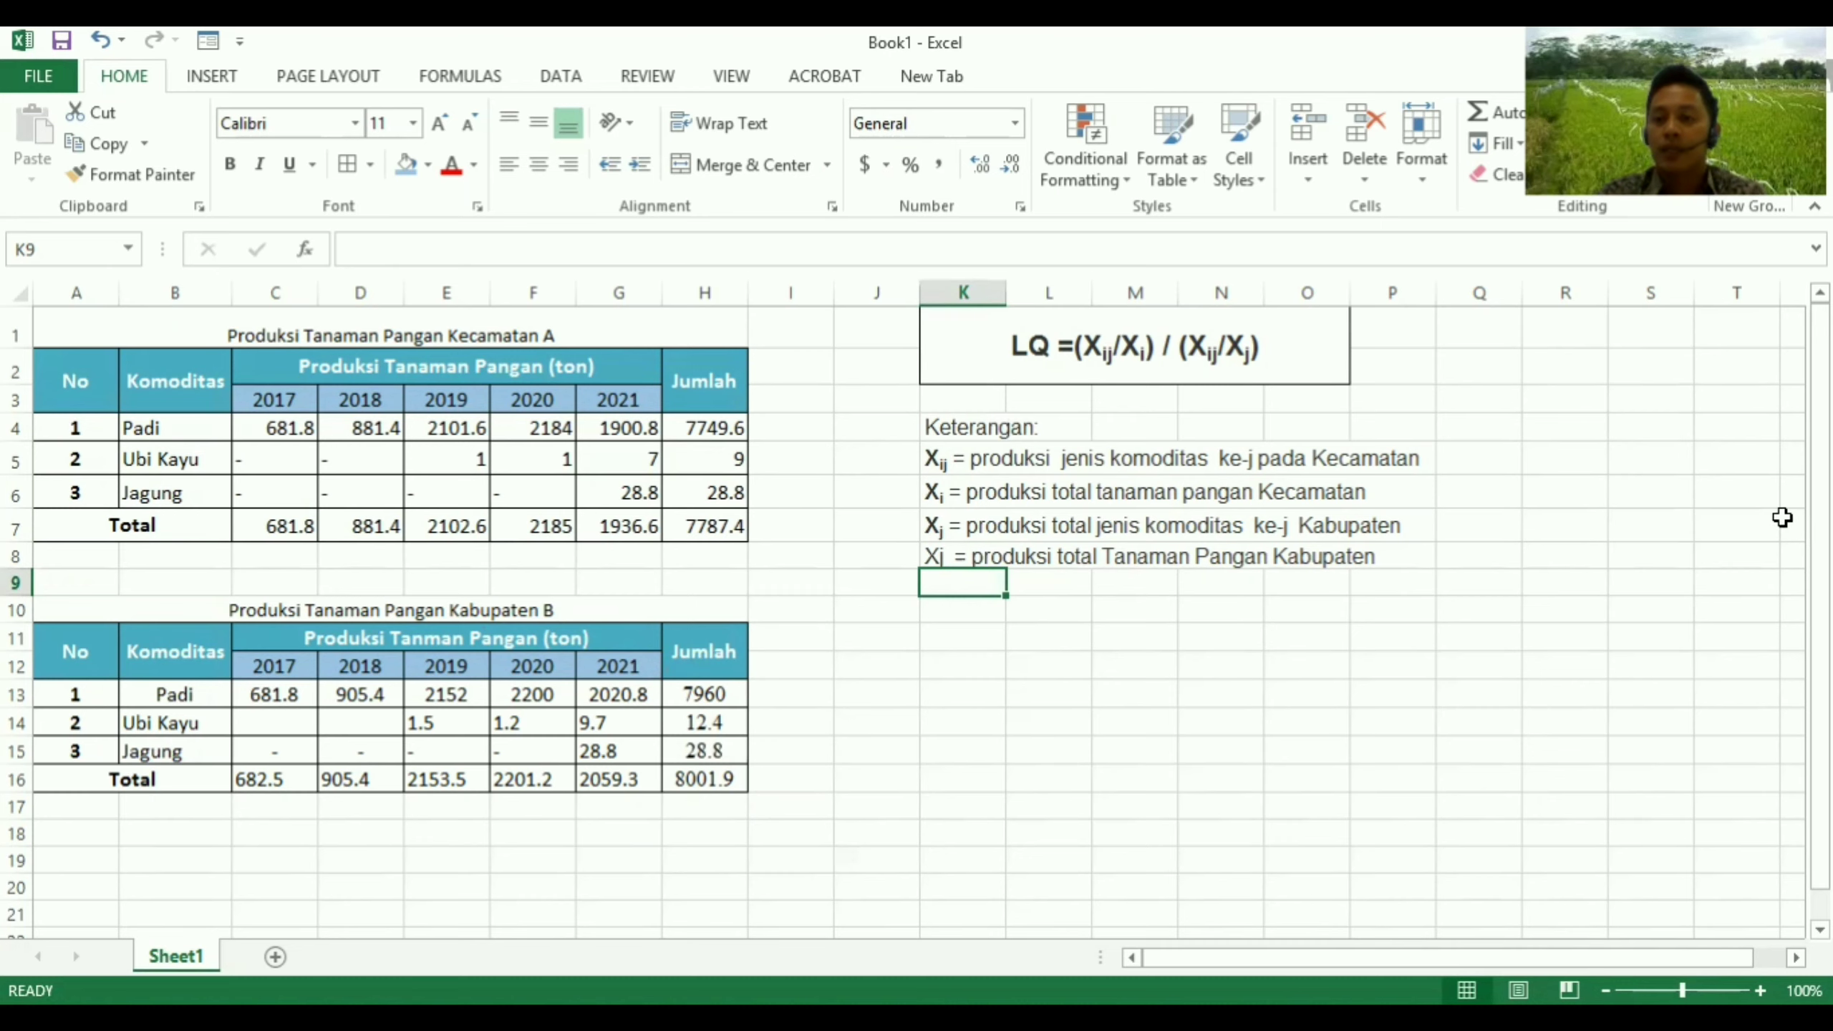
Calculate the padi LQ value by entering =(H4/H7)/(H13/H16) in M14 of the Nilai LQ Komoditas table
{"action": "left_click_drag", "start_coordinate": [1820, 693], "coordinate": [1820, 722]}
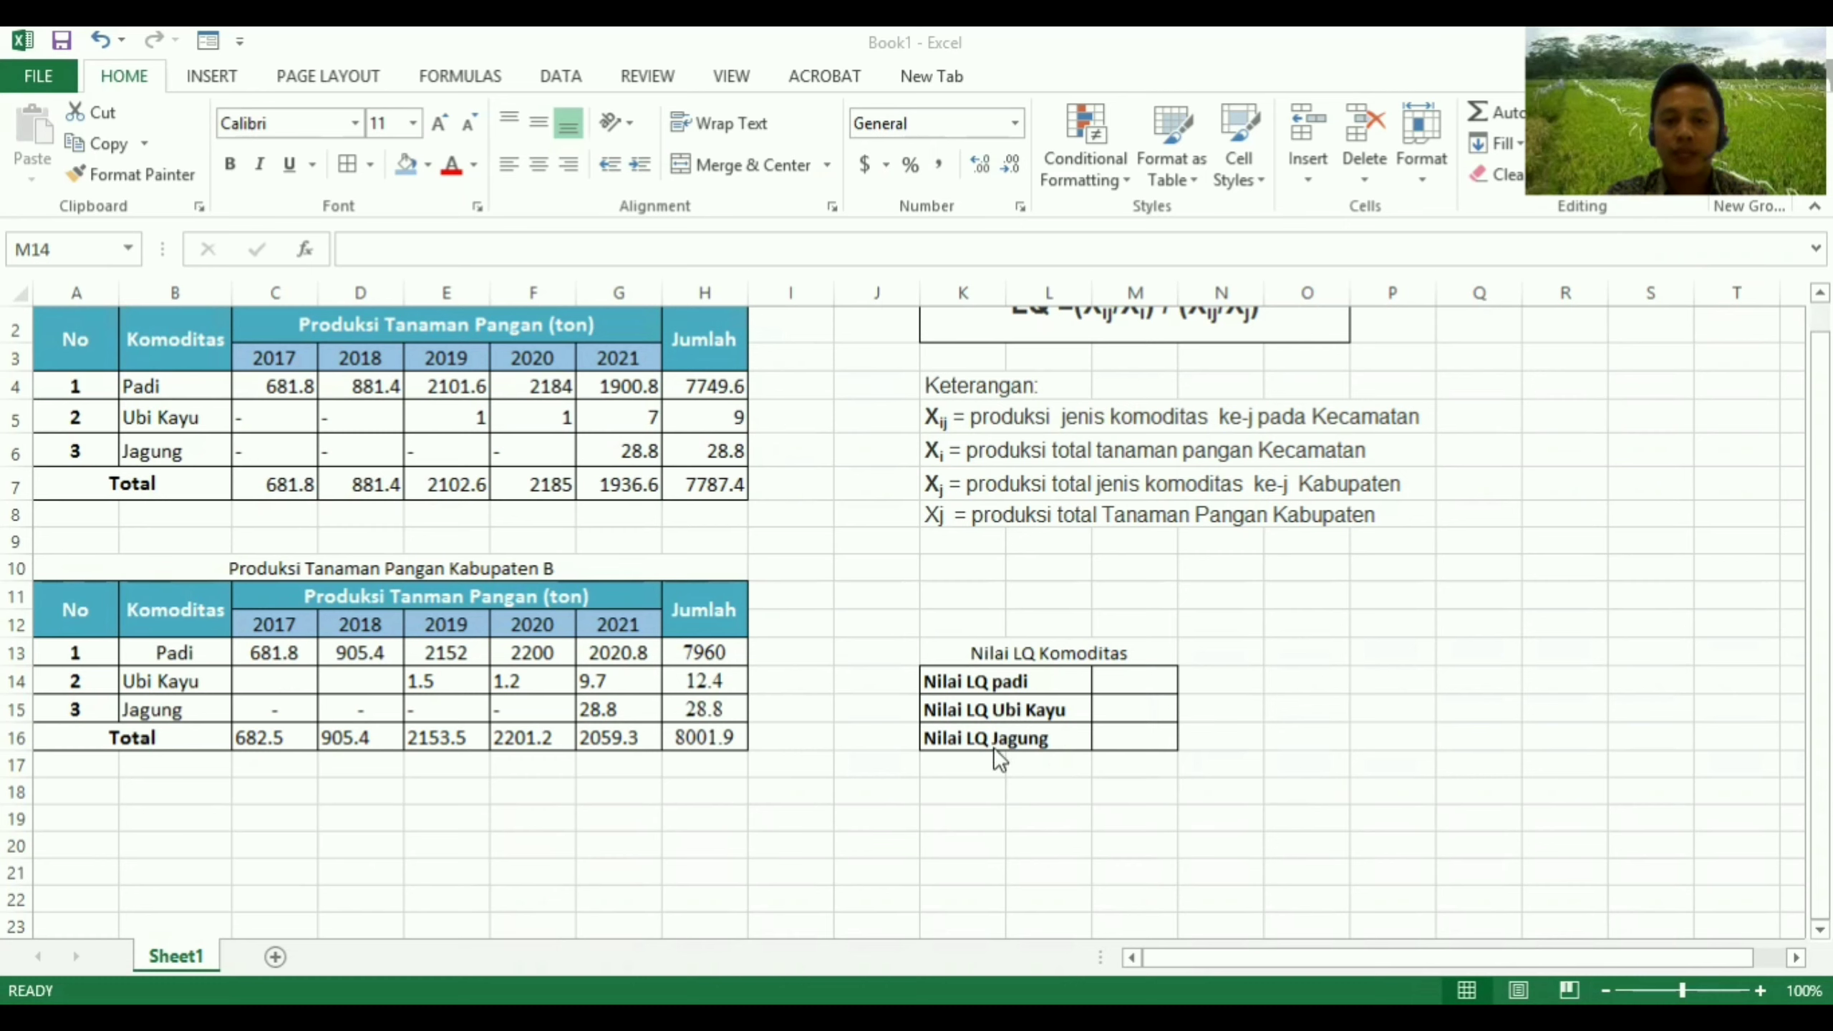
{"action": "left_click", "coordinate": [1137, 686]}
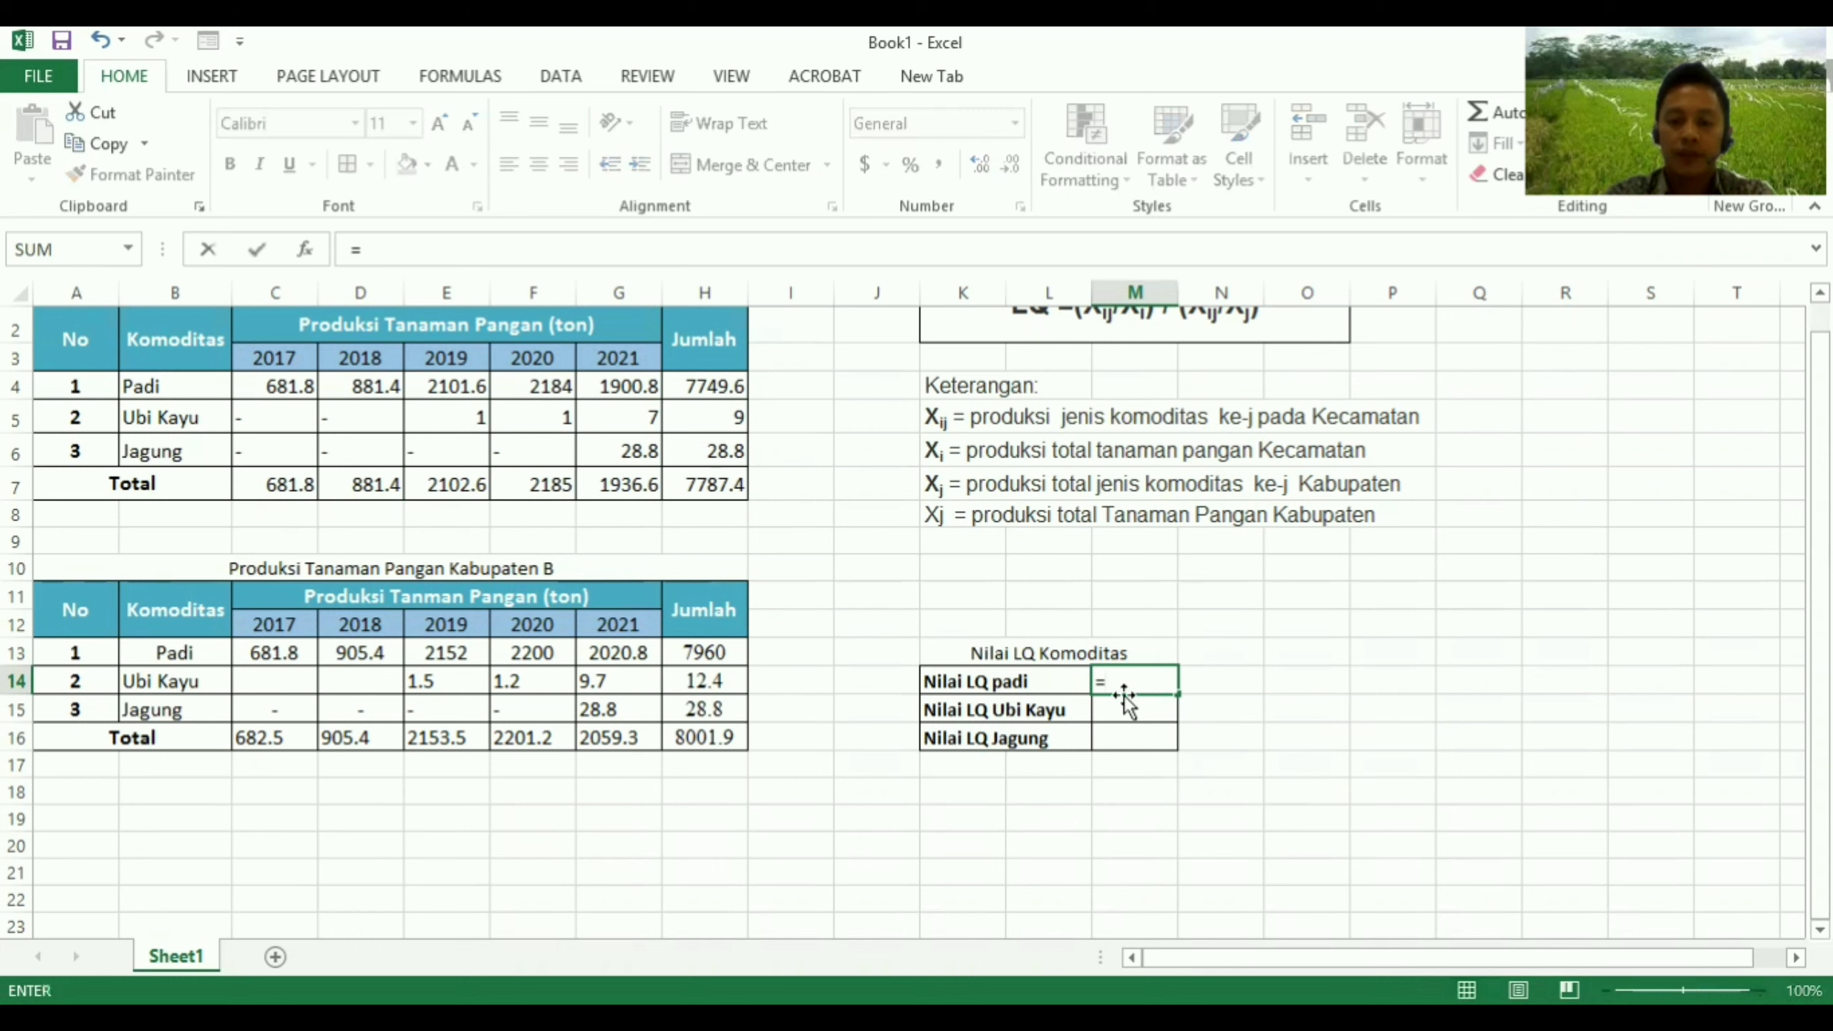
{"action": "type", "text": "("}
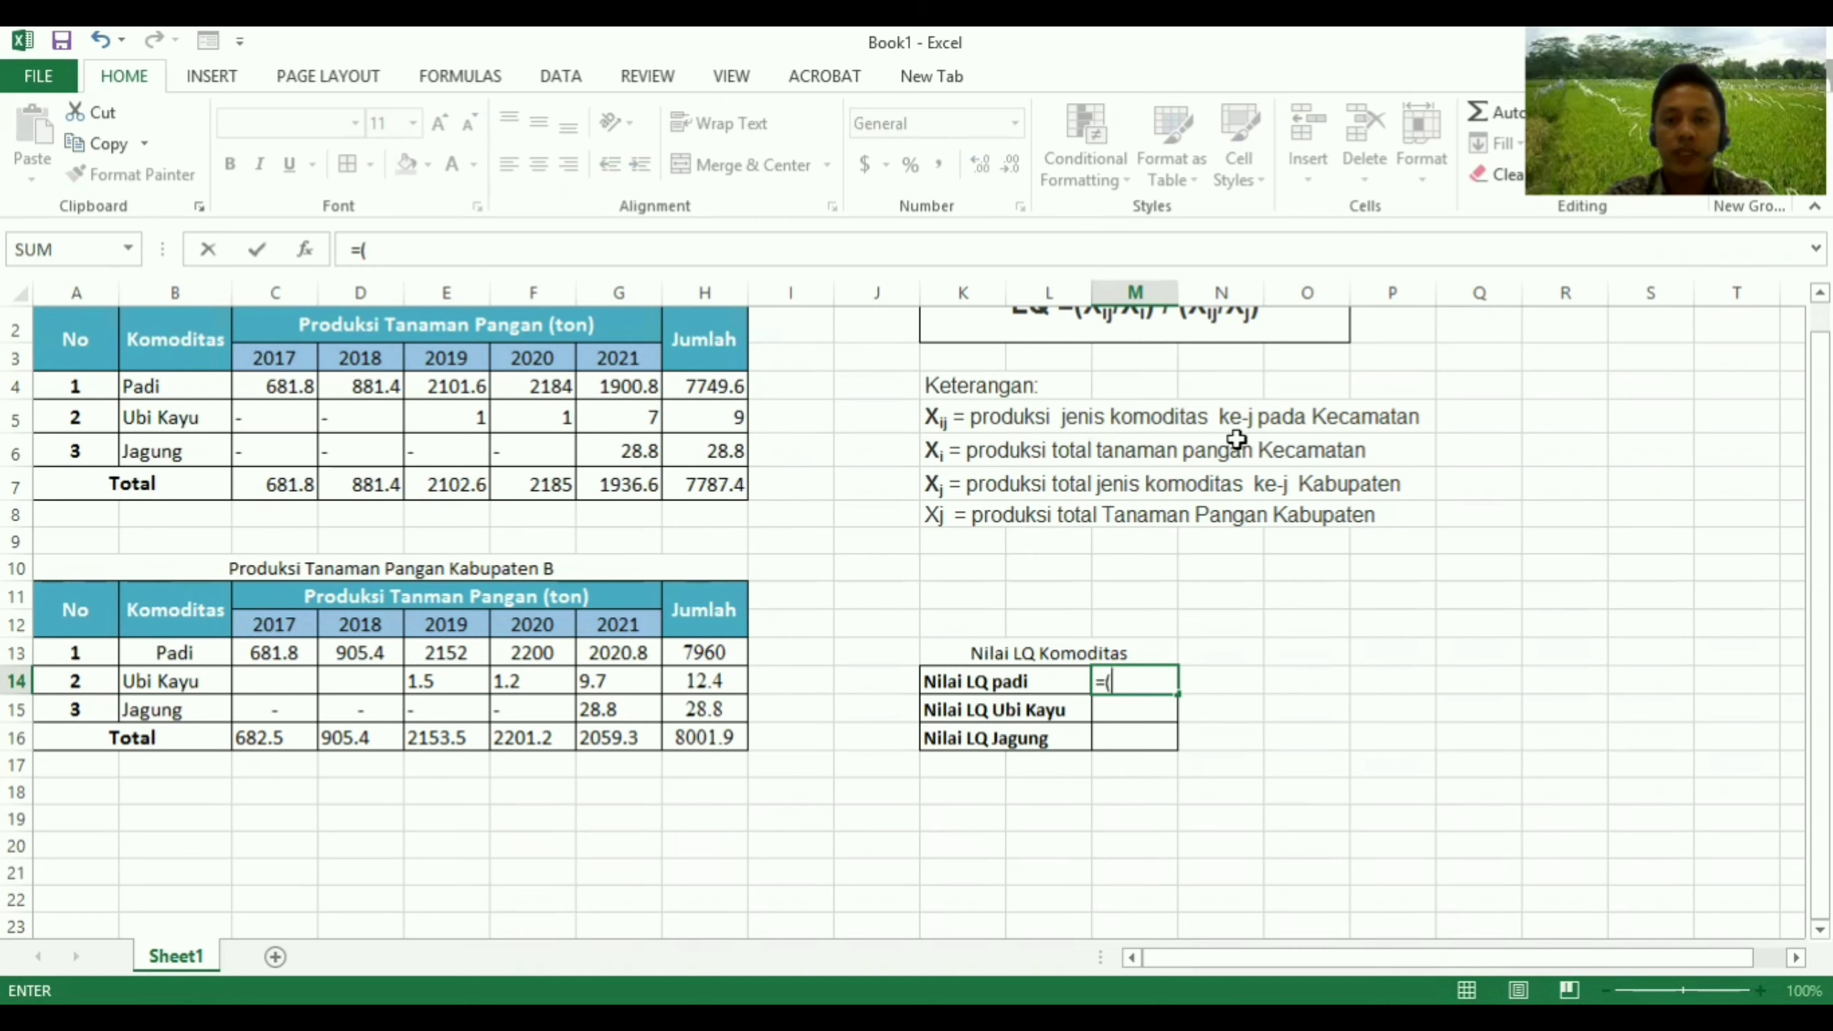
{"action": "left_click", "coordinate": [726, 386]}
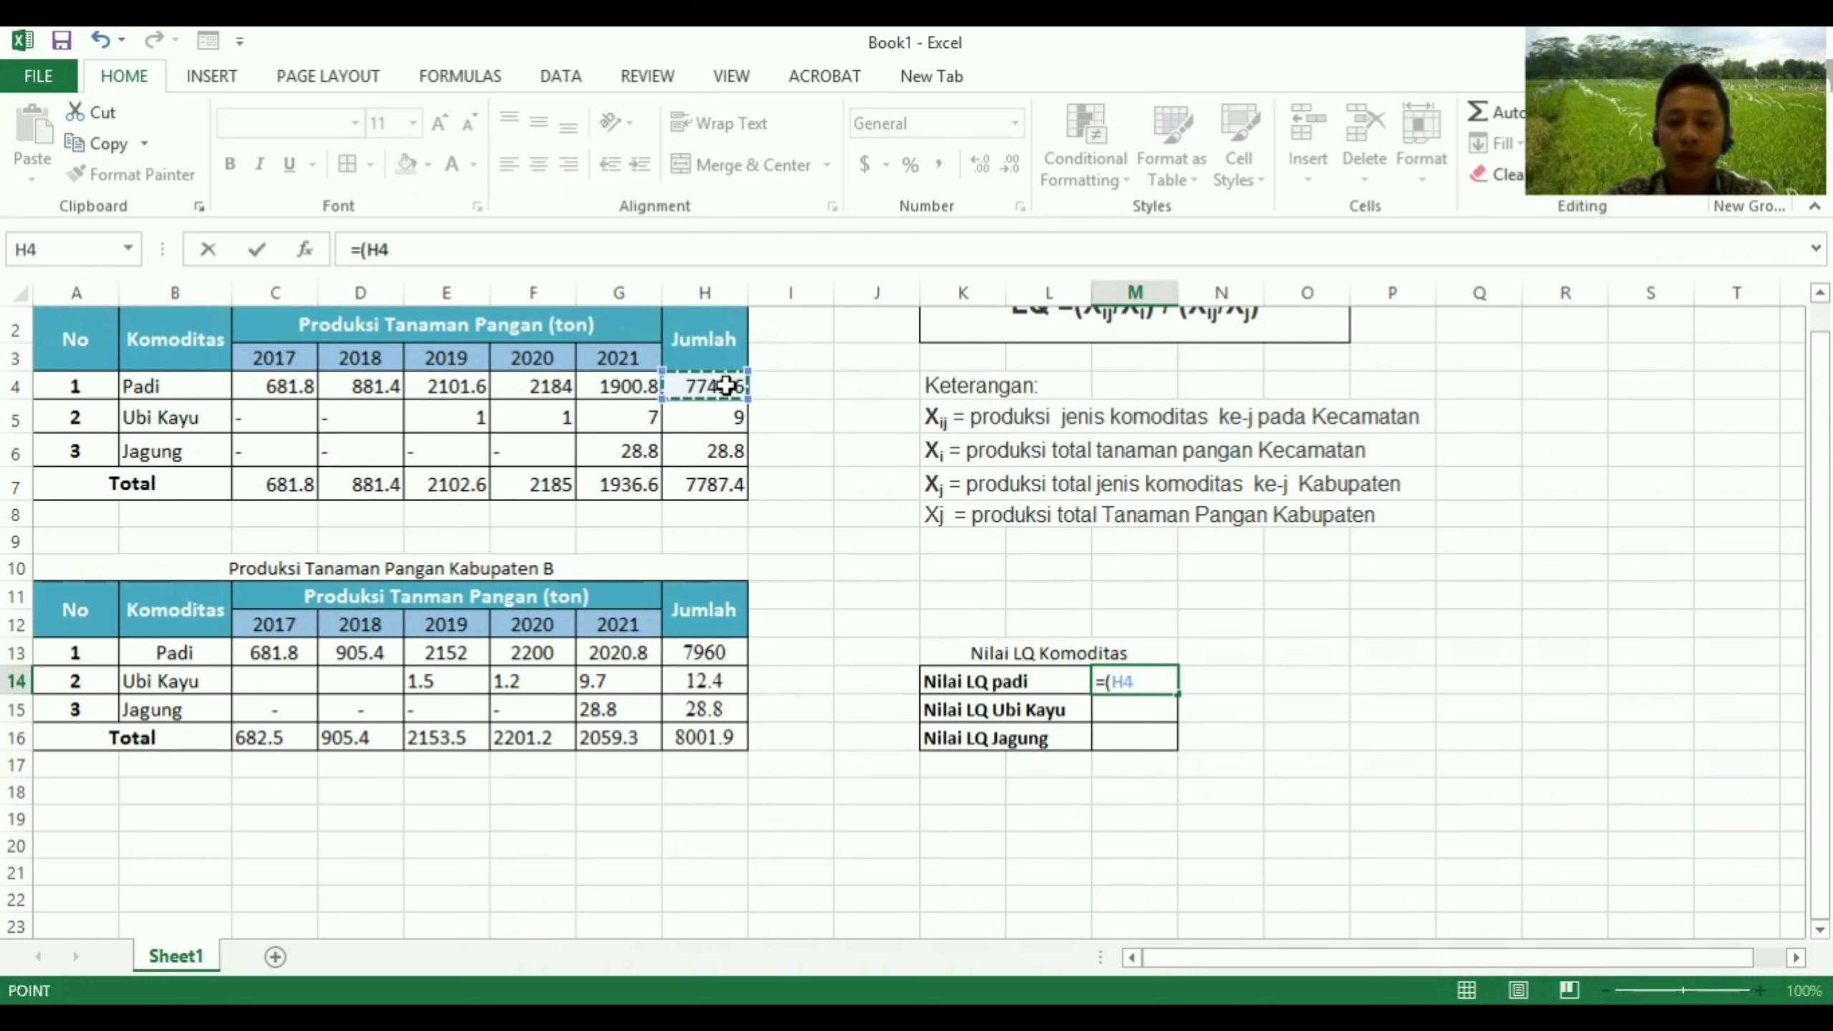
{"action": "type", "text": "/"}
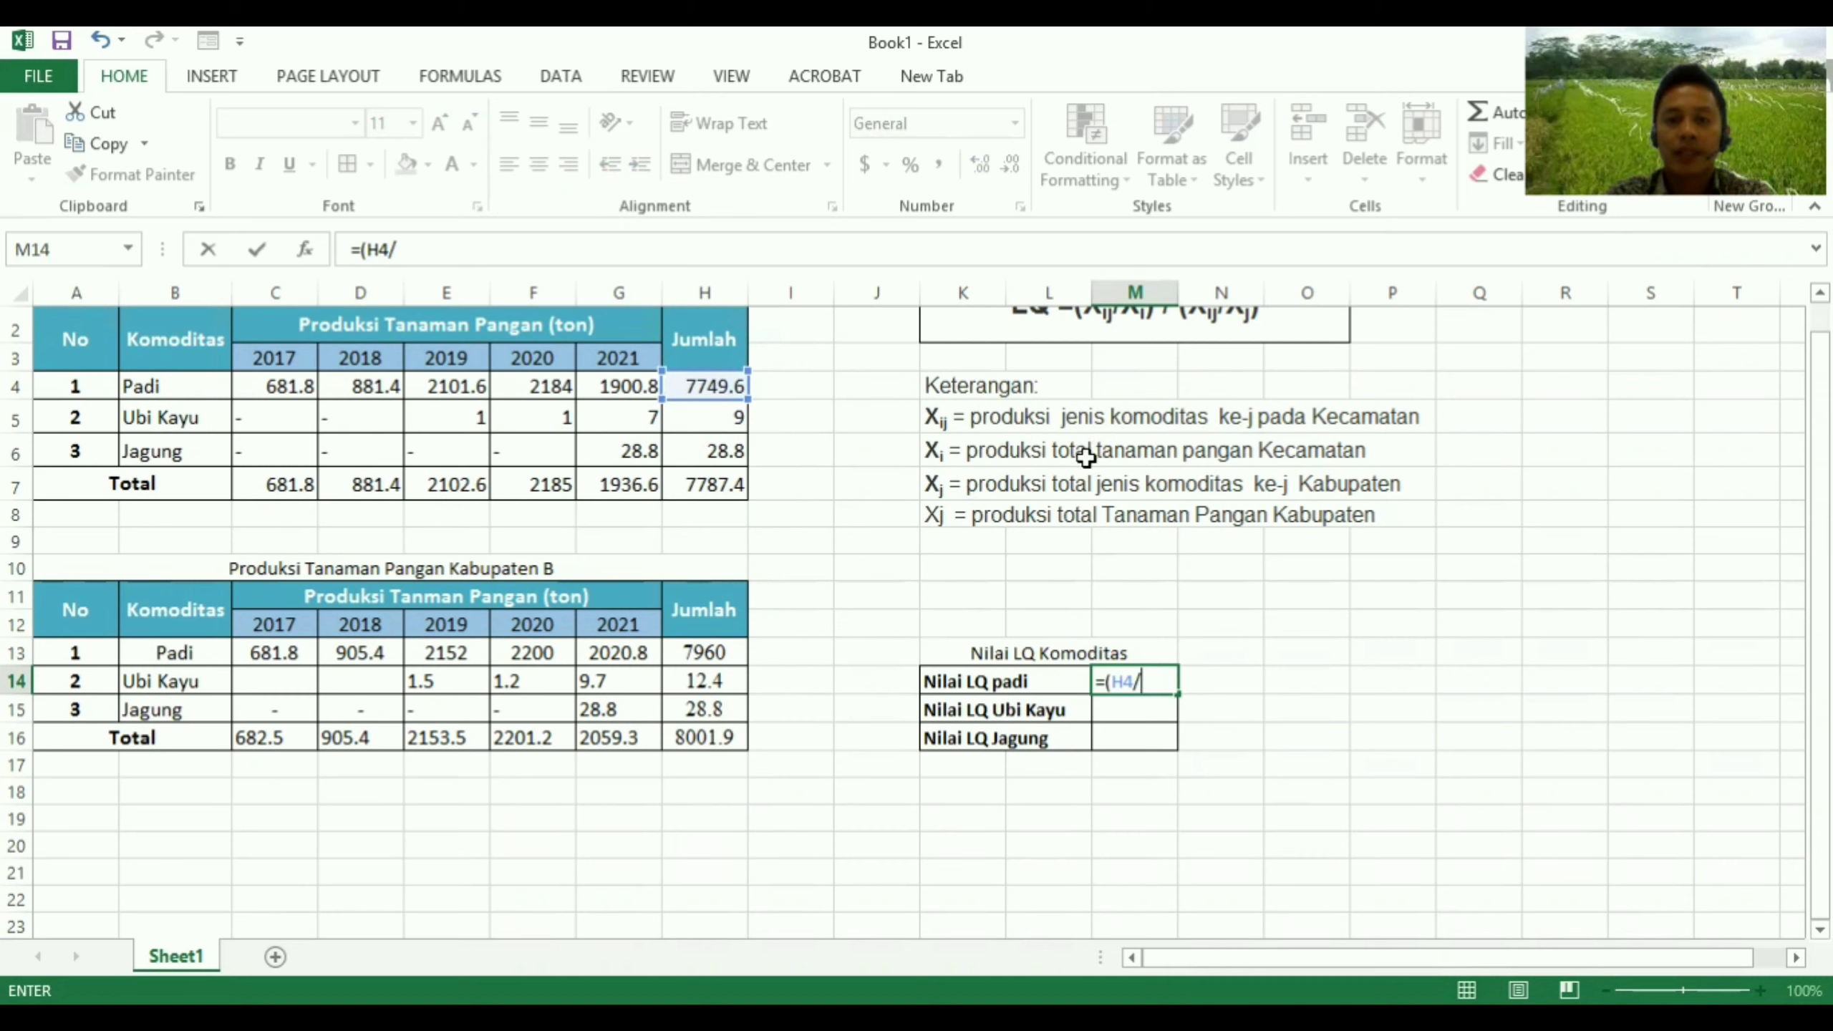
{"action": "left_click", "coordinate": [723, 489]}
{"action": "type", "text": ")"}
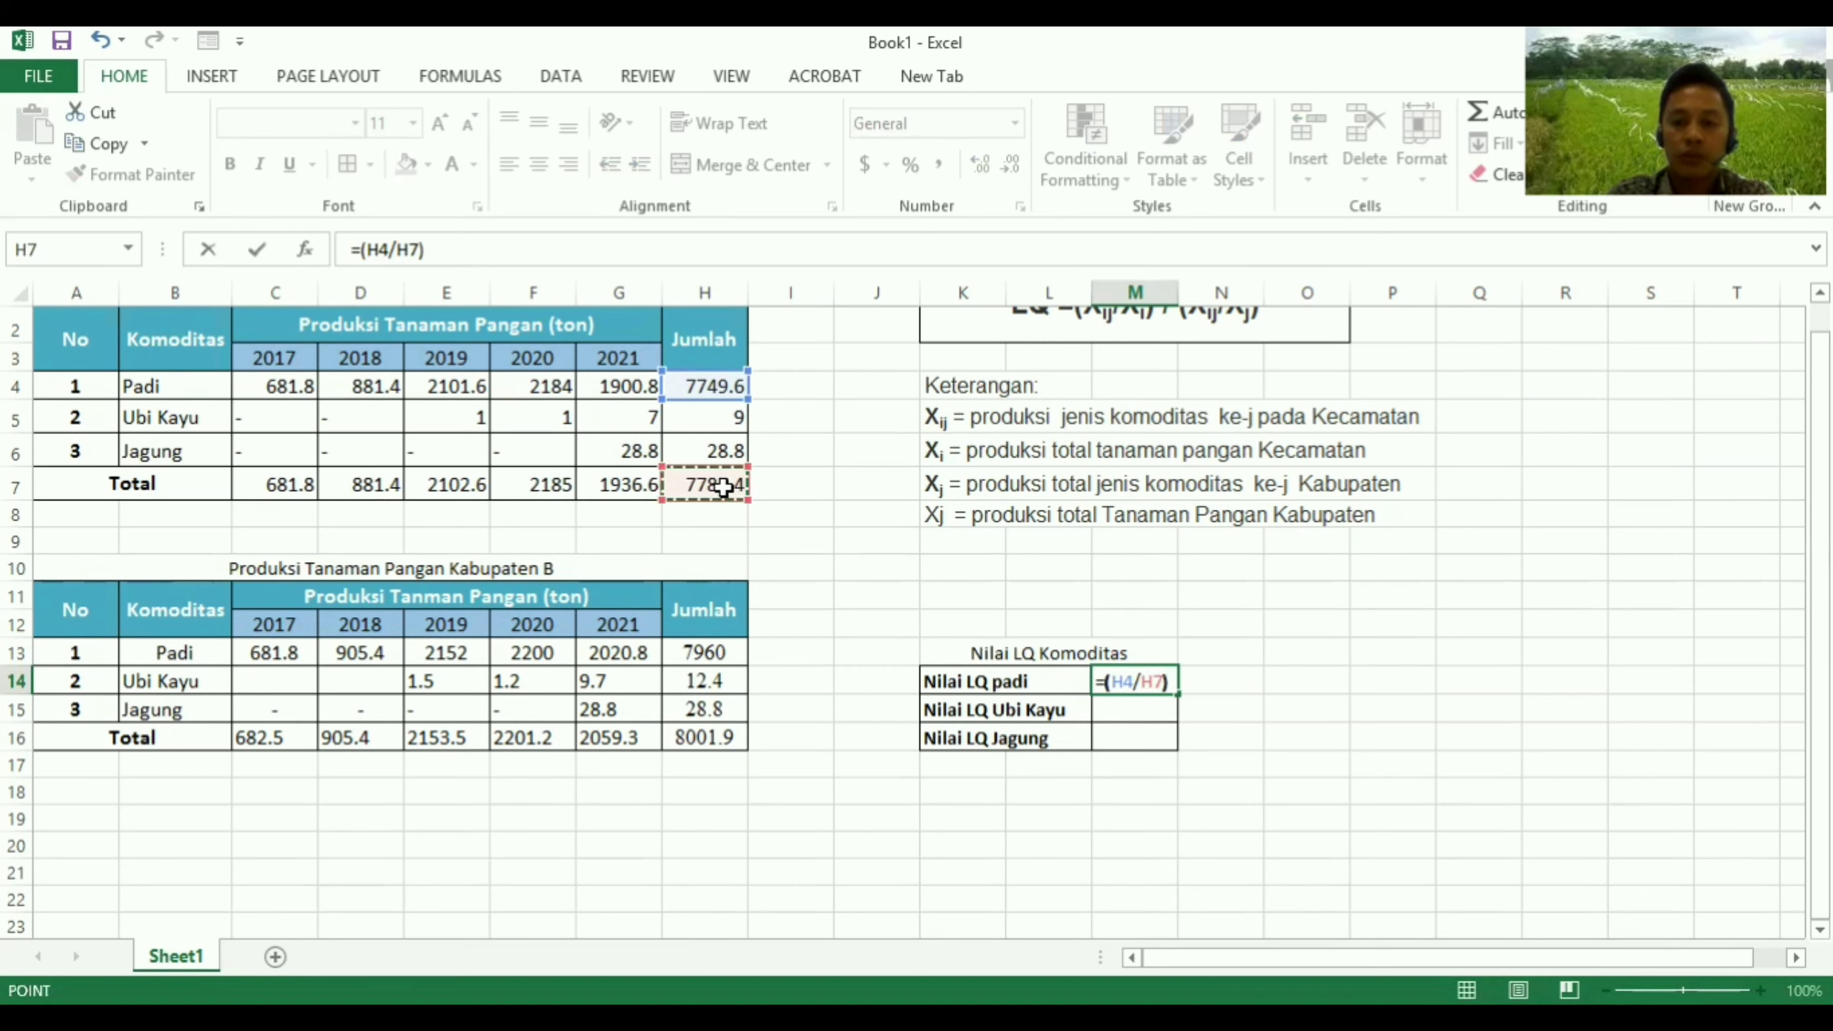
{"action": "type", "text": "/"}
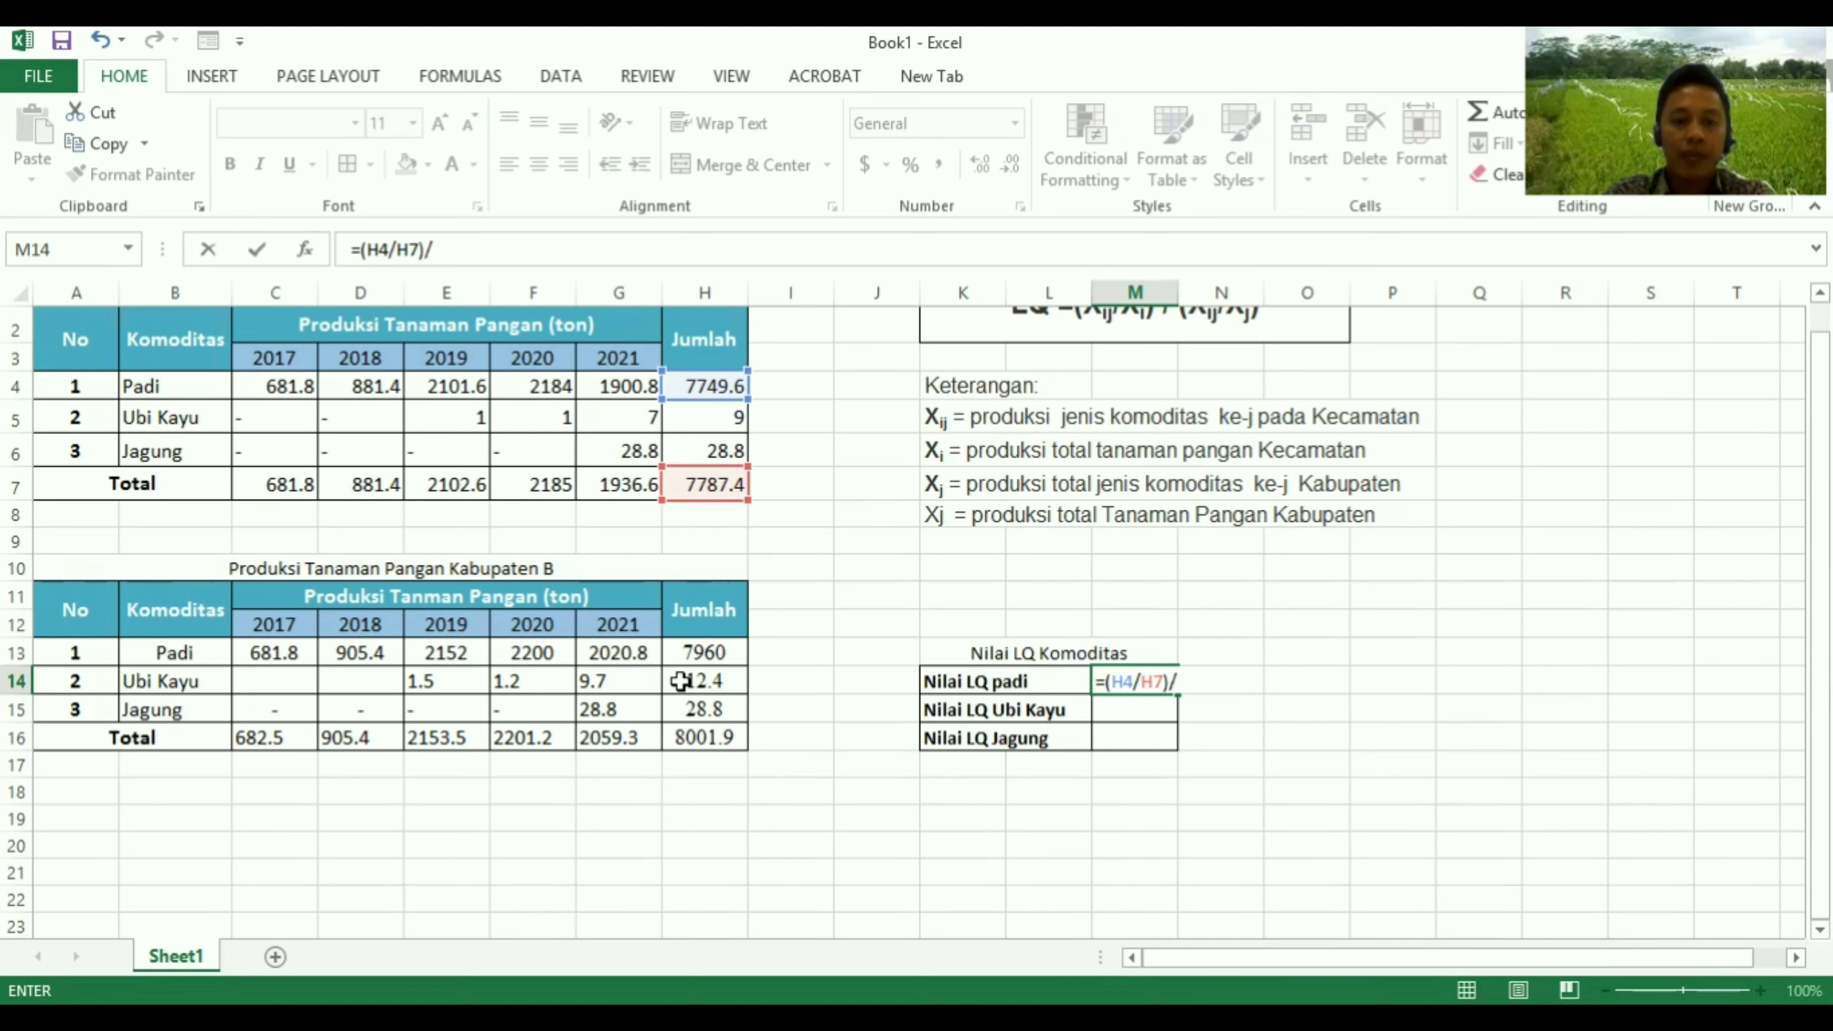
{"action": "left_click", "coordinate": [714, 655]}
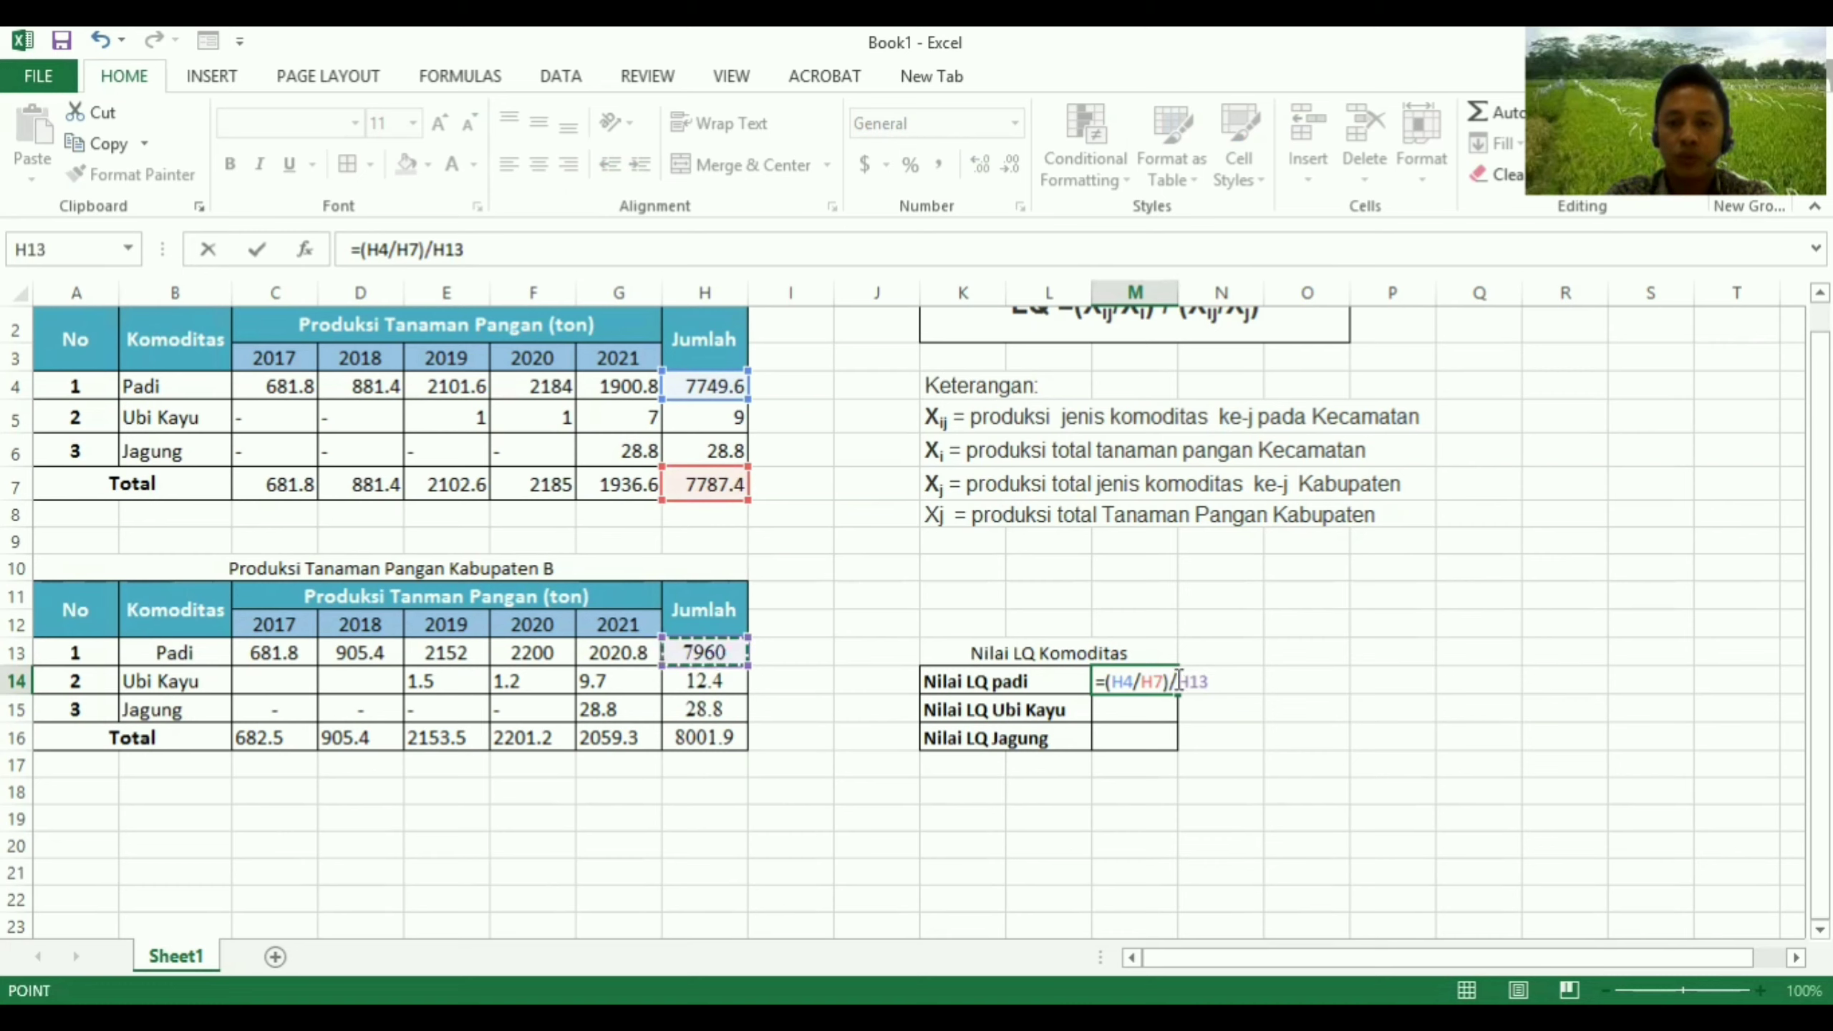
{"action": "left_click", "coordinate": [1182, 682]}
{"action": "type", "text": "("}
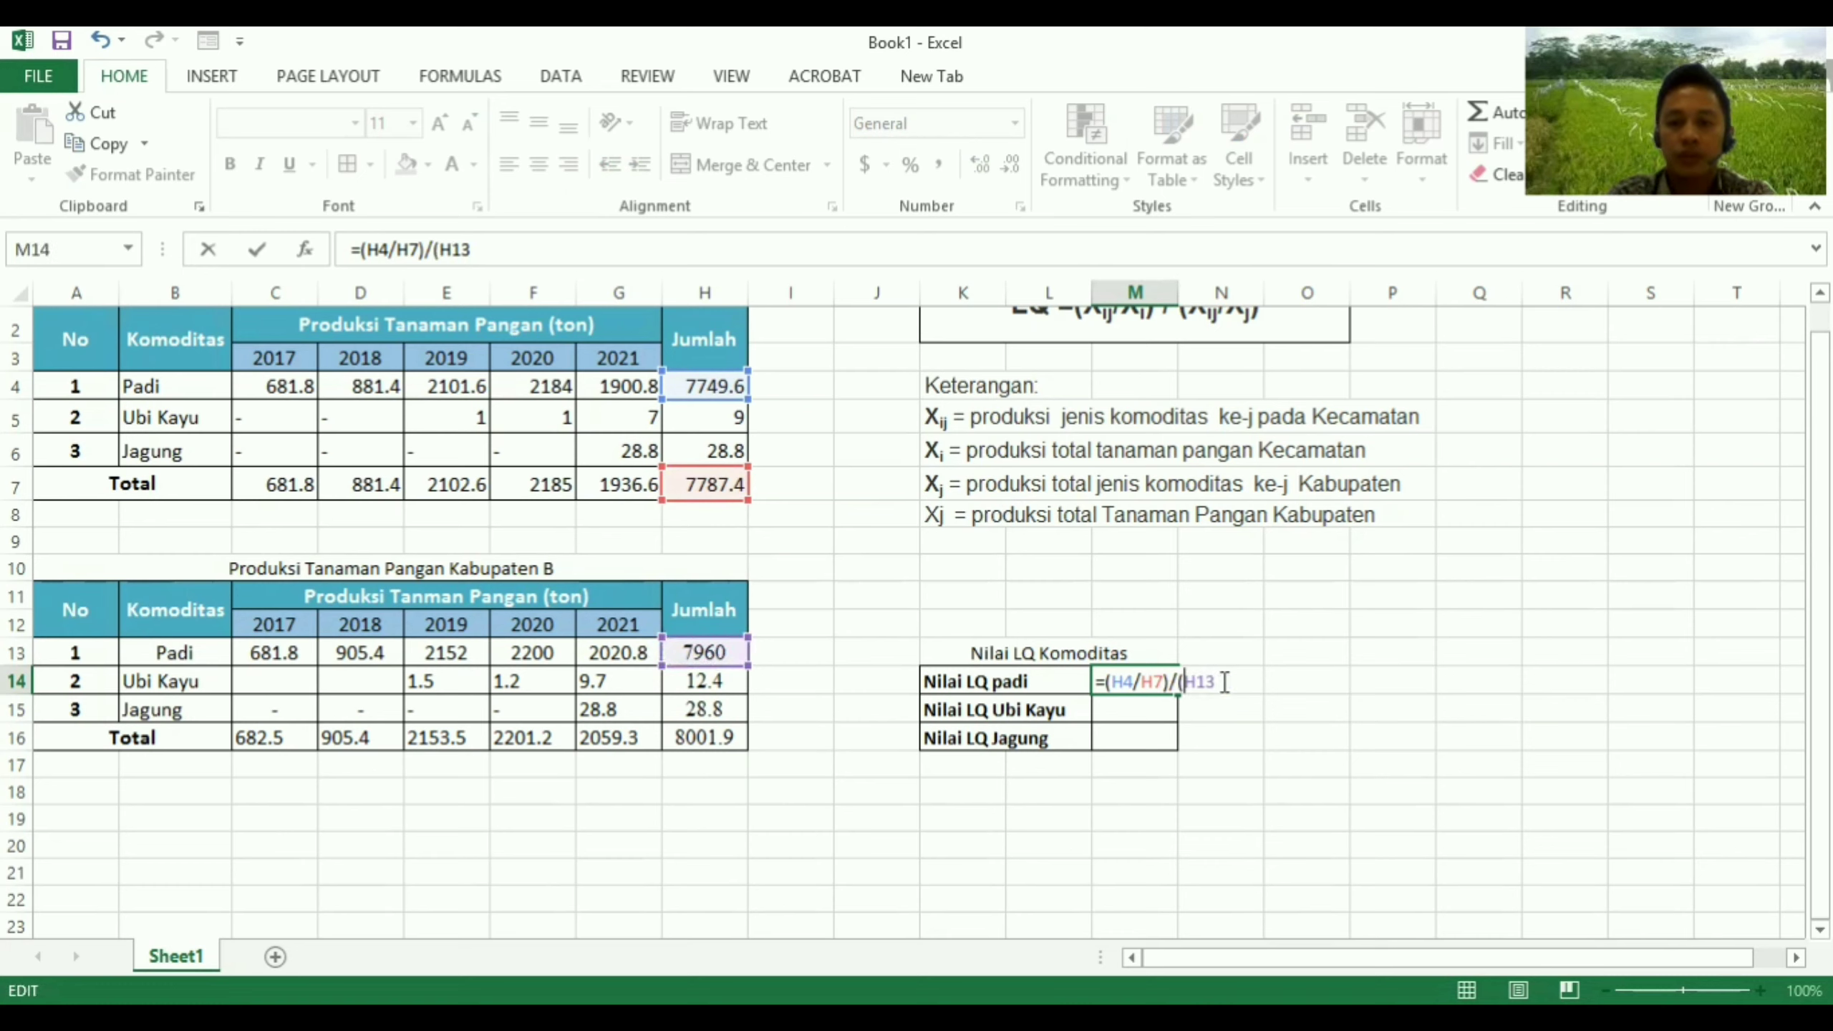
{"action": "left_click", "coordinate": [1225, 682]}
{"action": "type", "text": "/"}
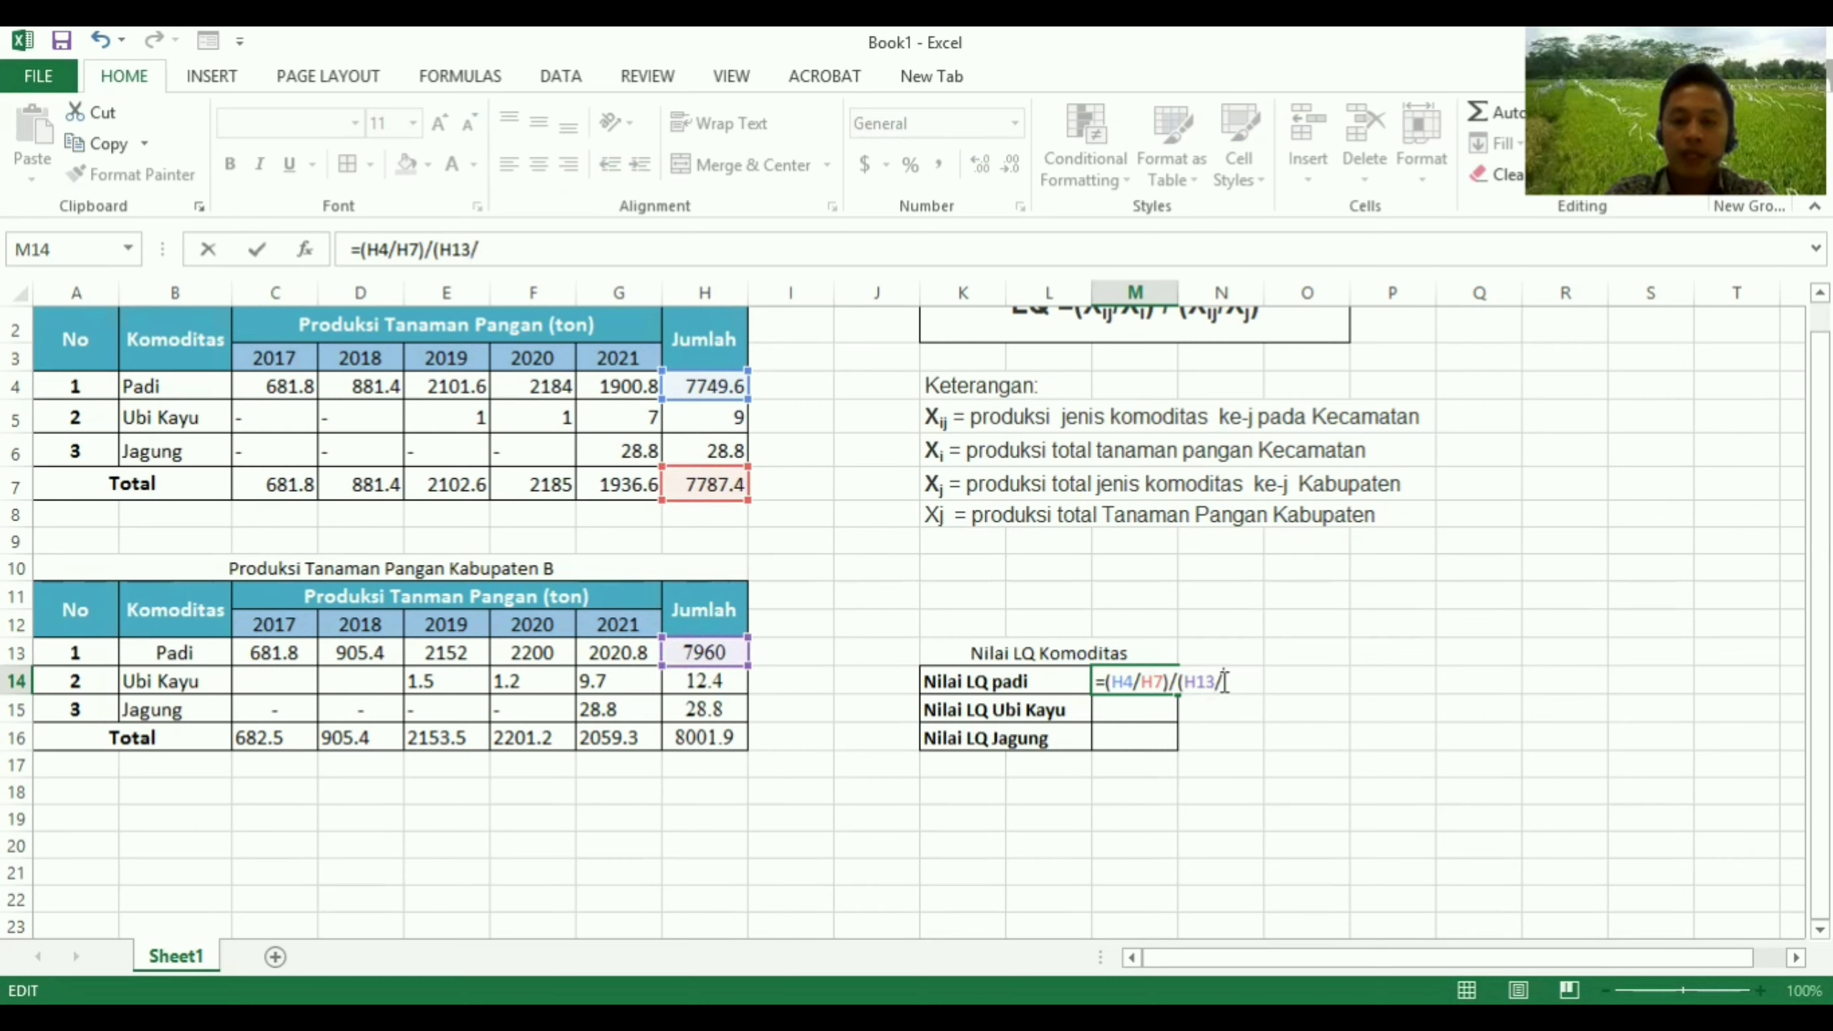
{"action": "left_click", "coordinate": [721, 738]}
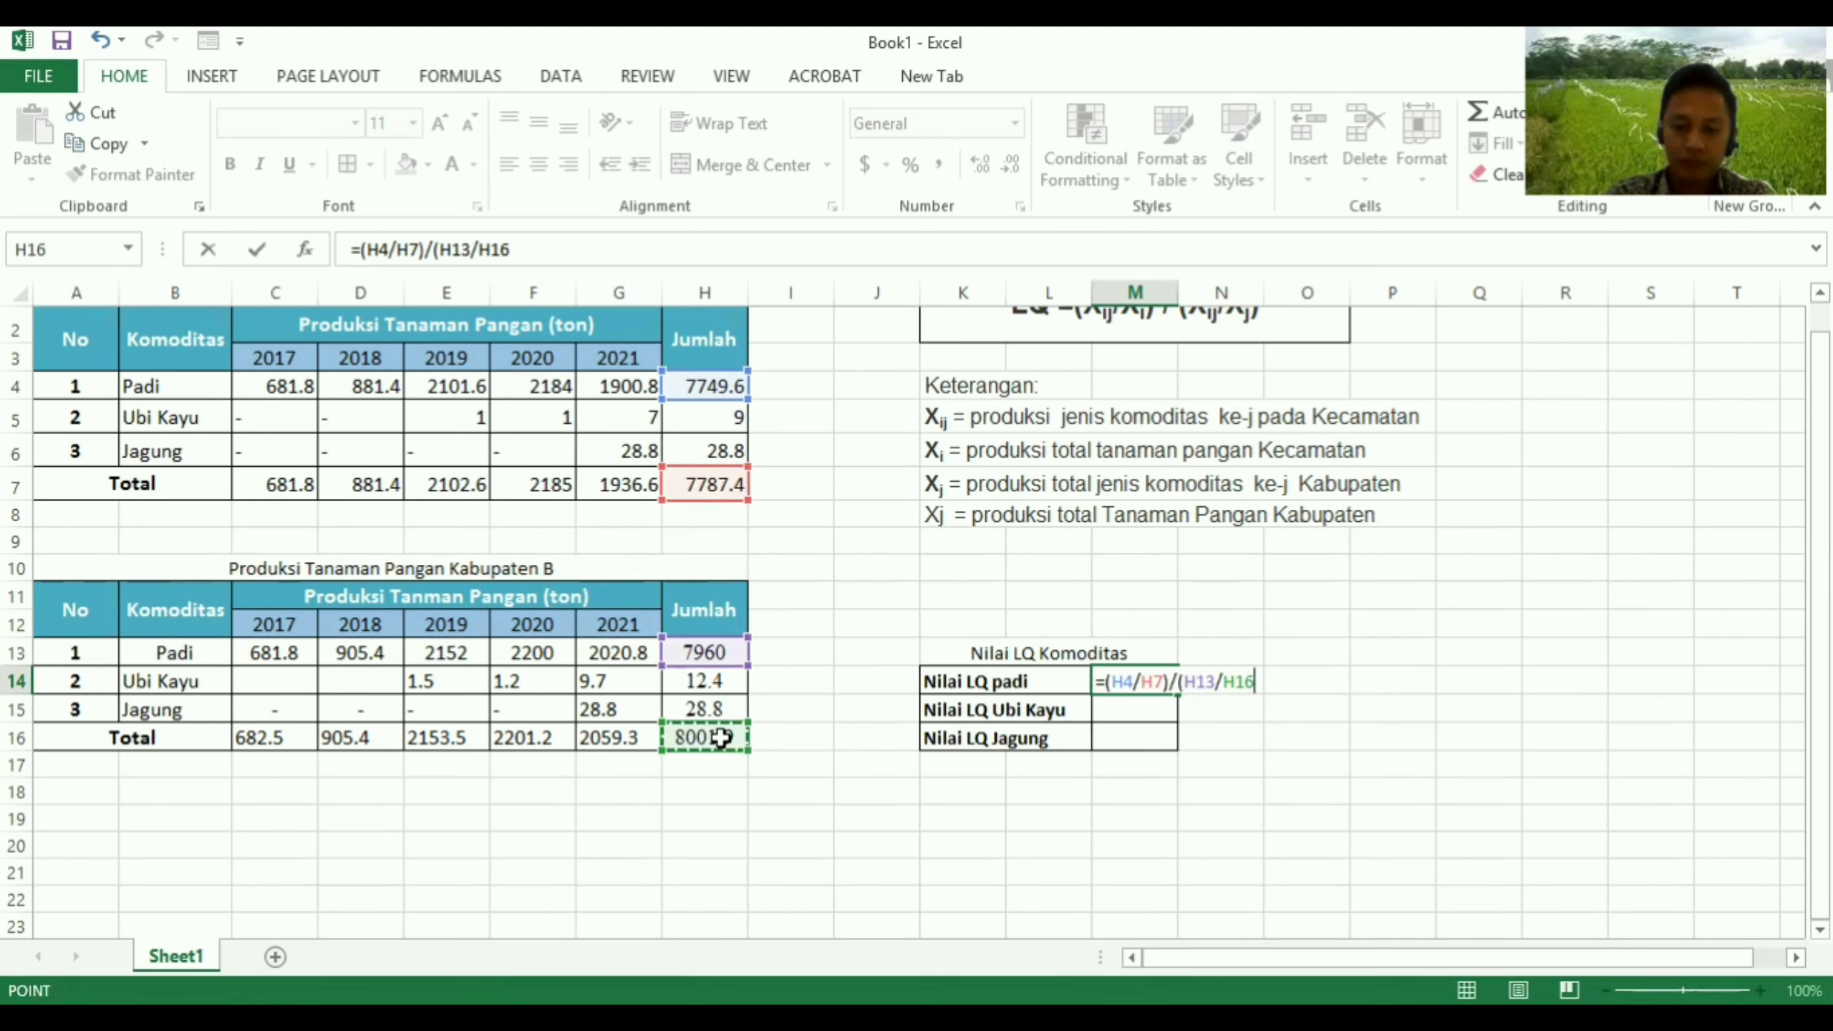
{"action": "type", "text": ")"}
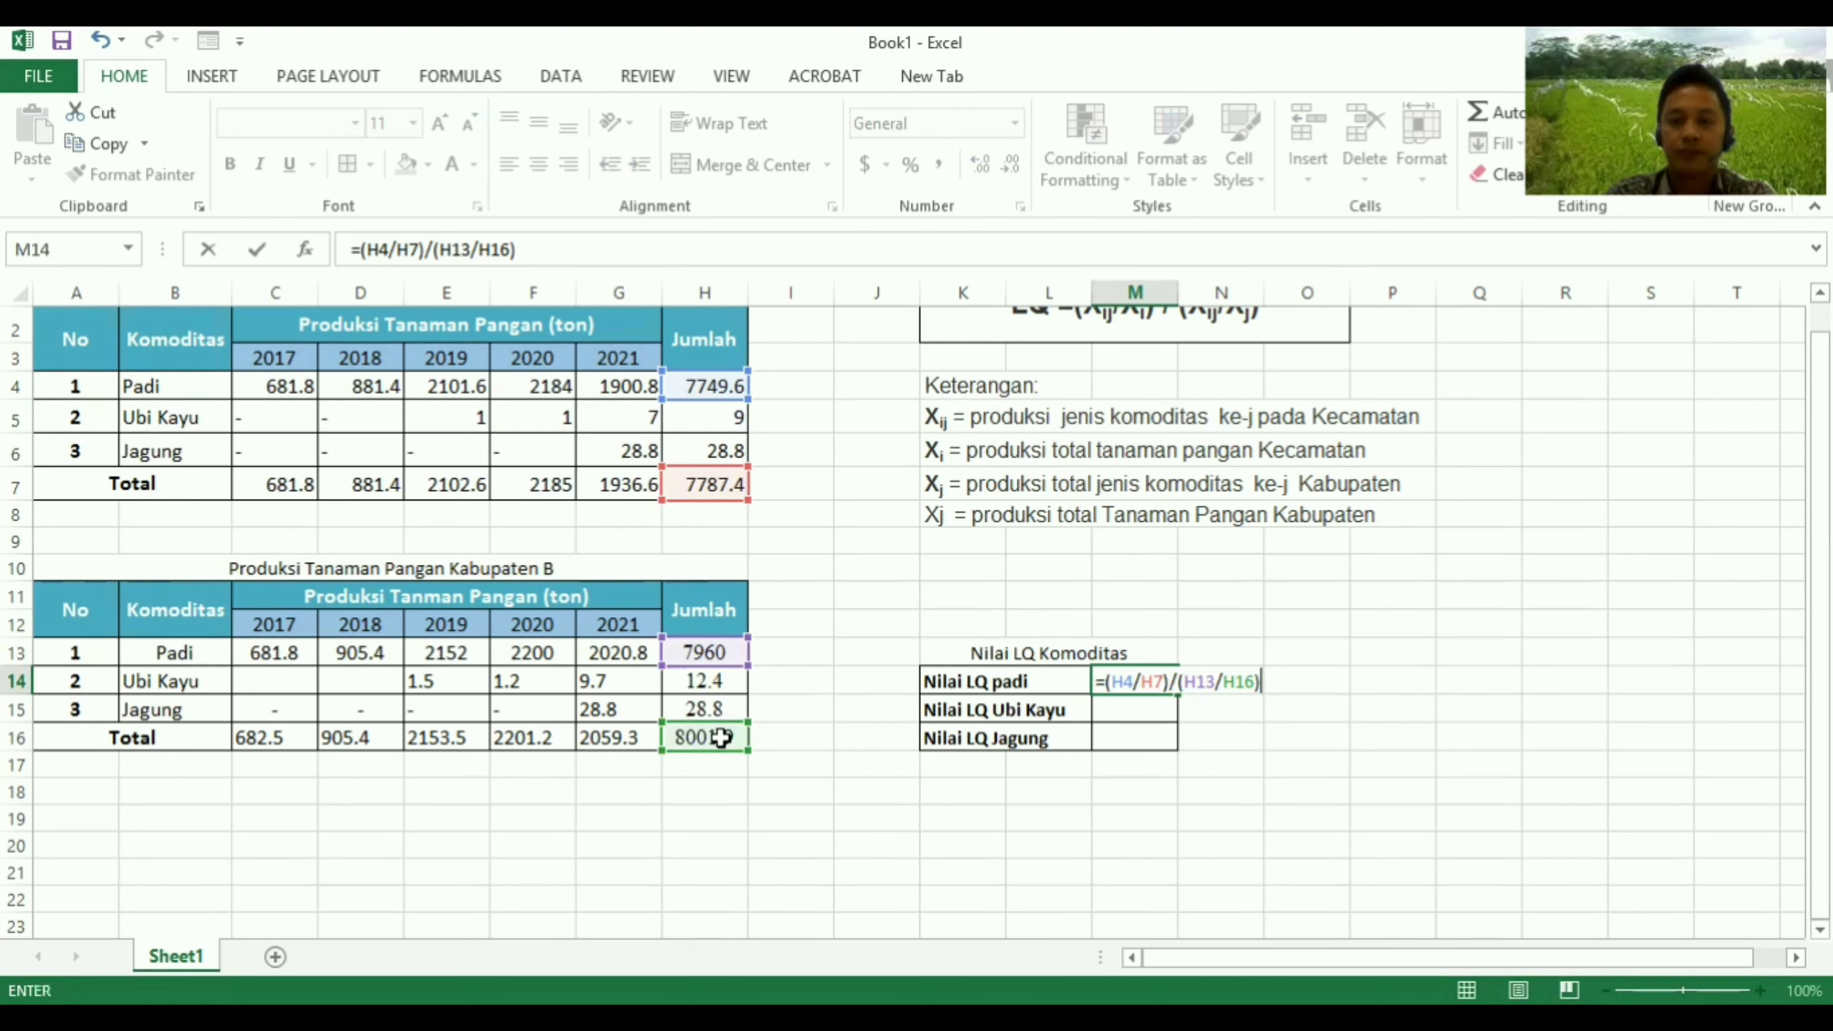
{"action": "key", "text": "Return"}
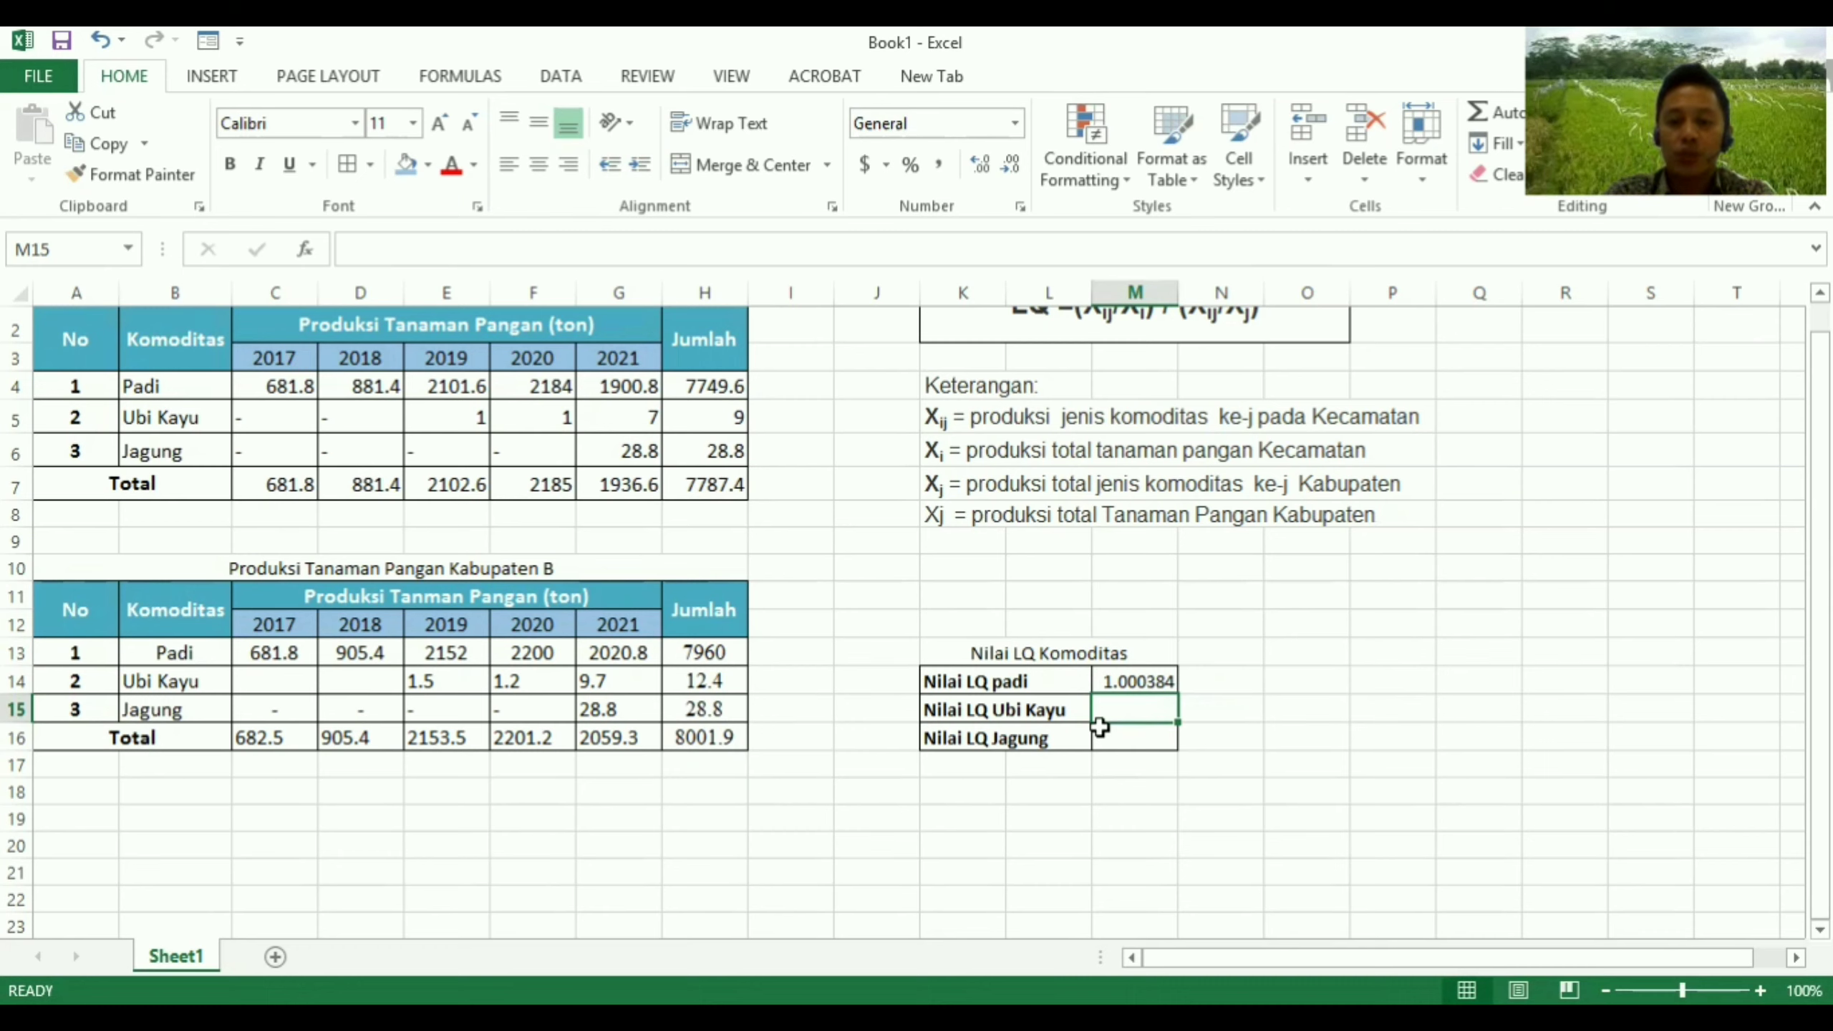
Calculate the Ubi Kayu LQ value by entering =(H5/H7)/(H14/H16) in M15
{"action": "type", "text": "=("}
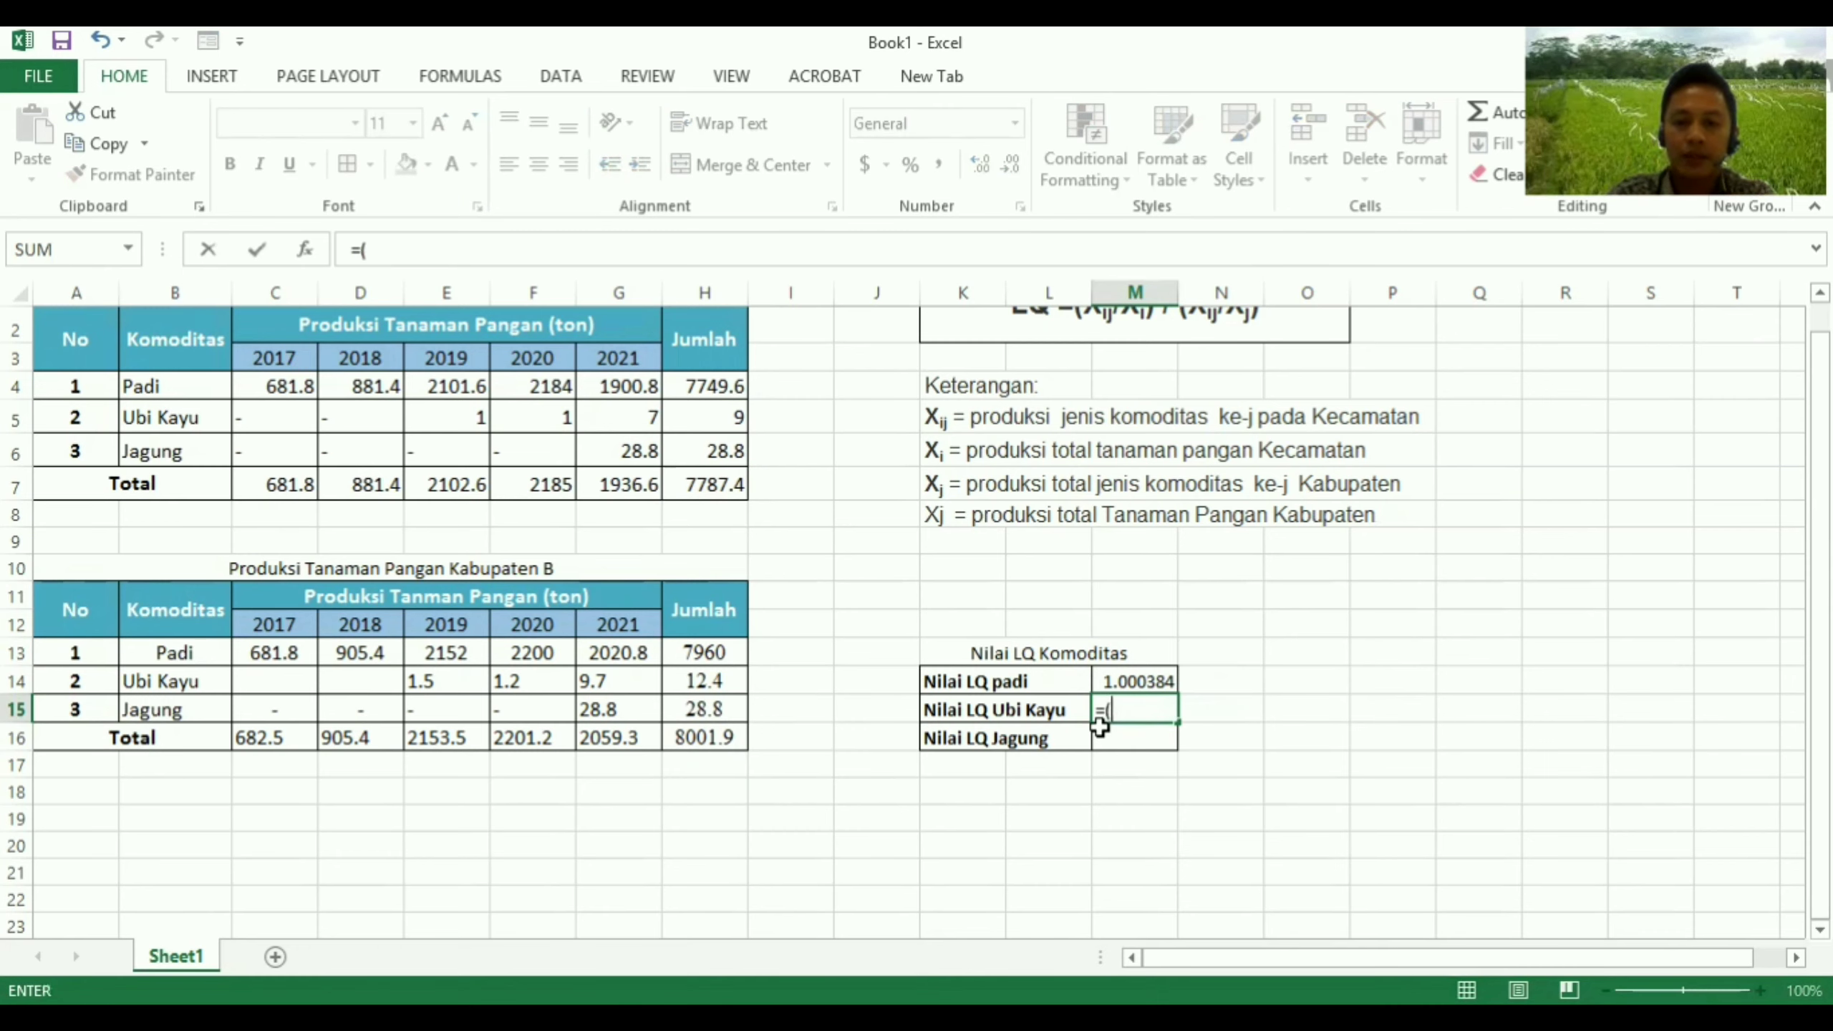
{"action": "left_click", "coordinate": [723, 421]}
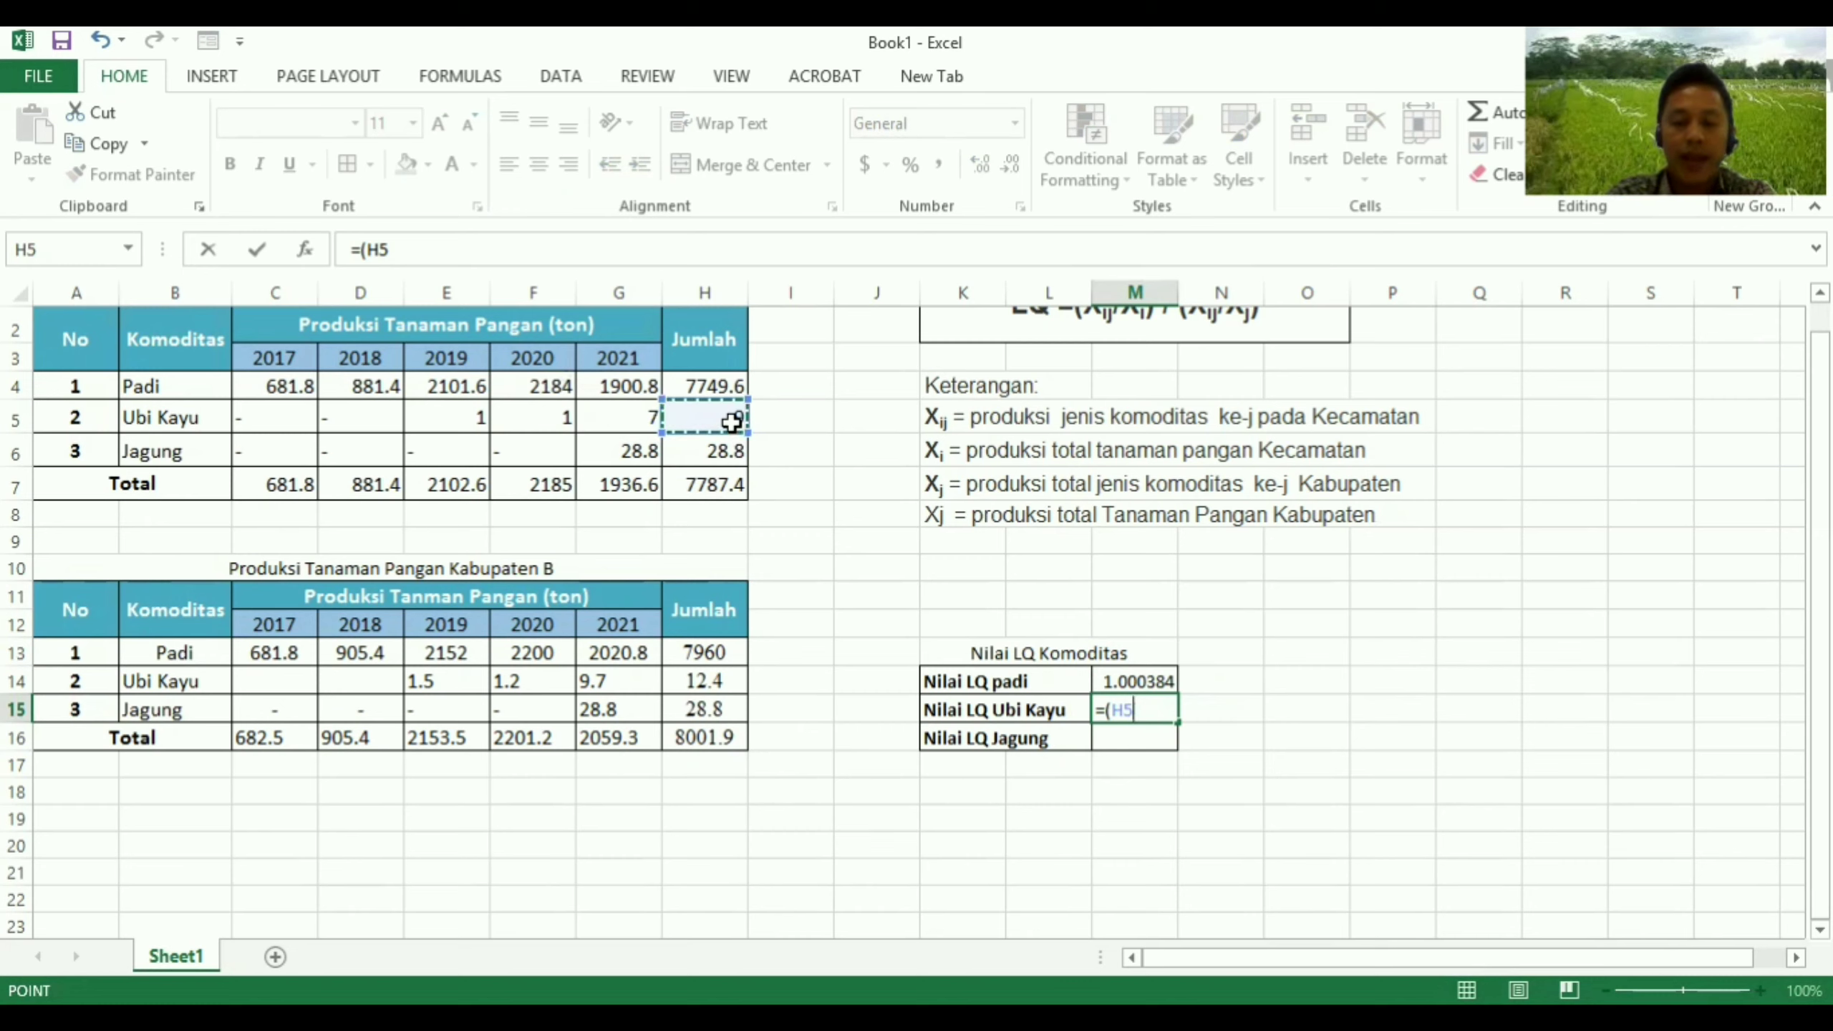
{"action": "type", "text": "/"}
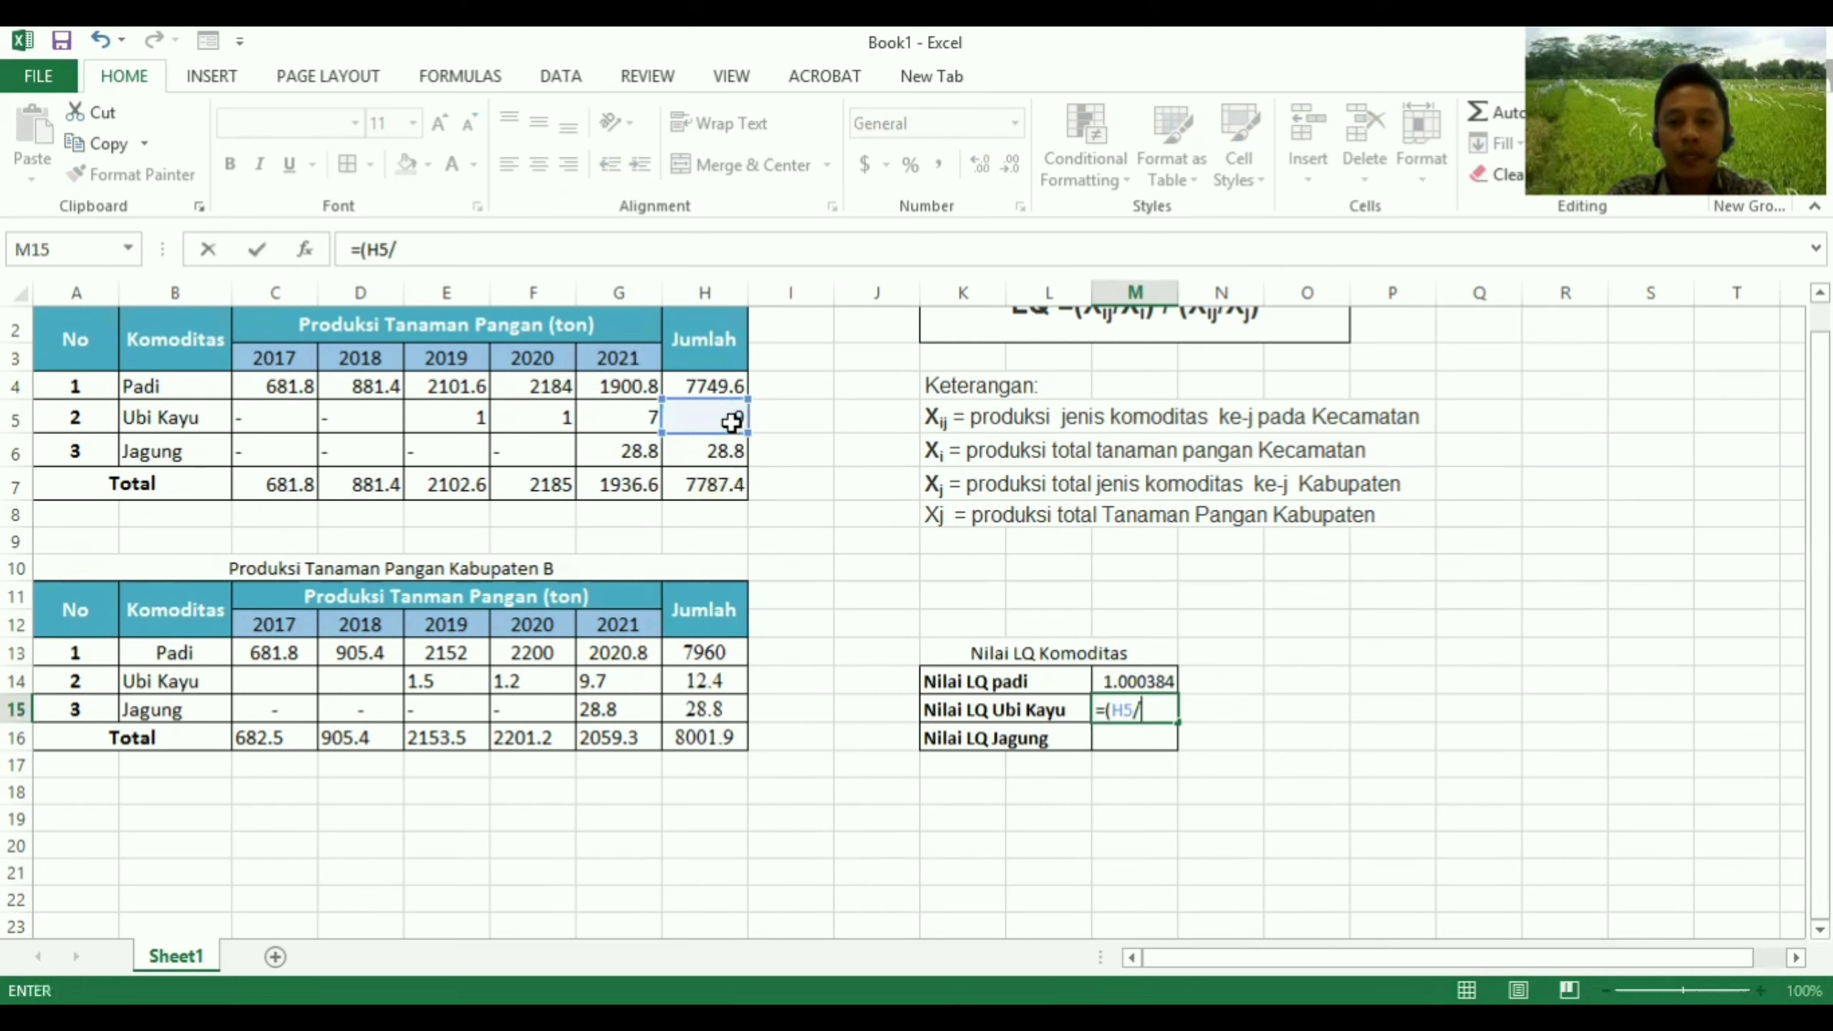
{"action": "left_click", "coordinate": [726, 489]}
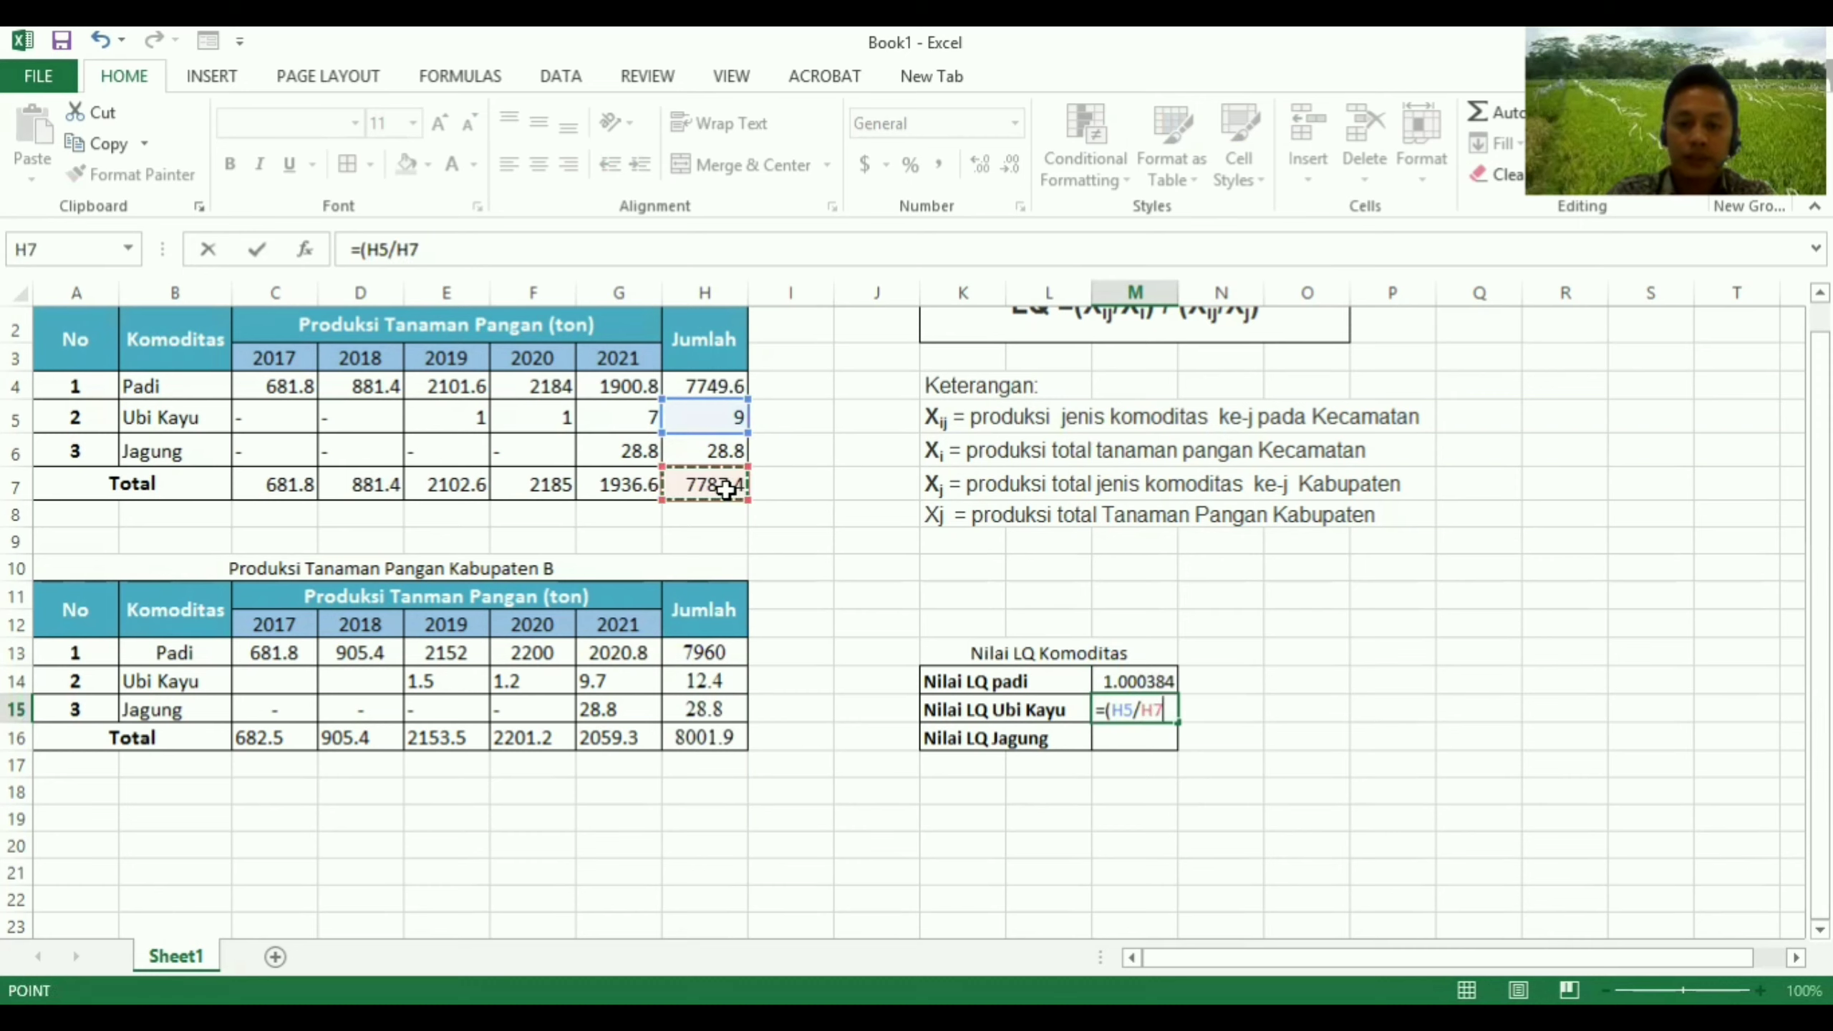
{"action": "type", "text": ")/"}
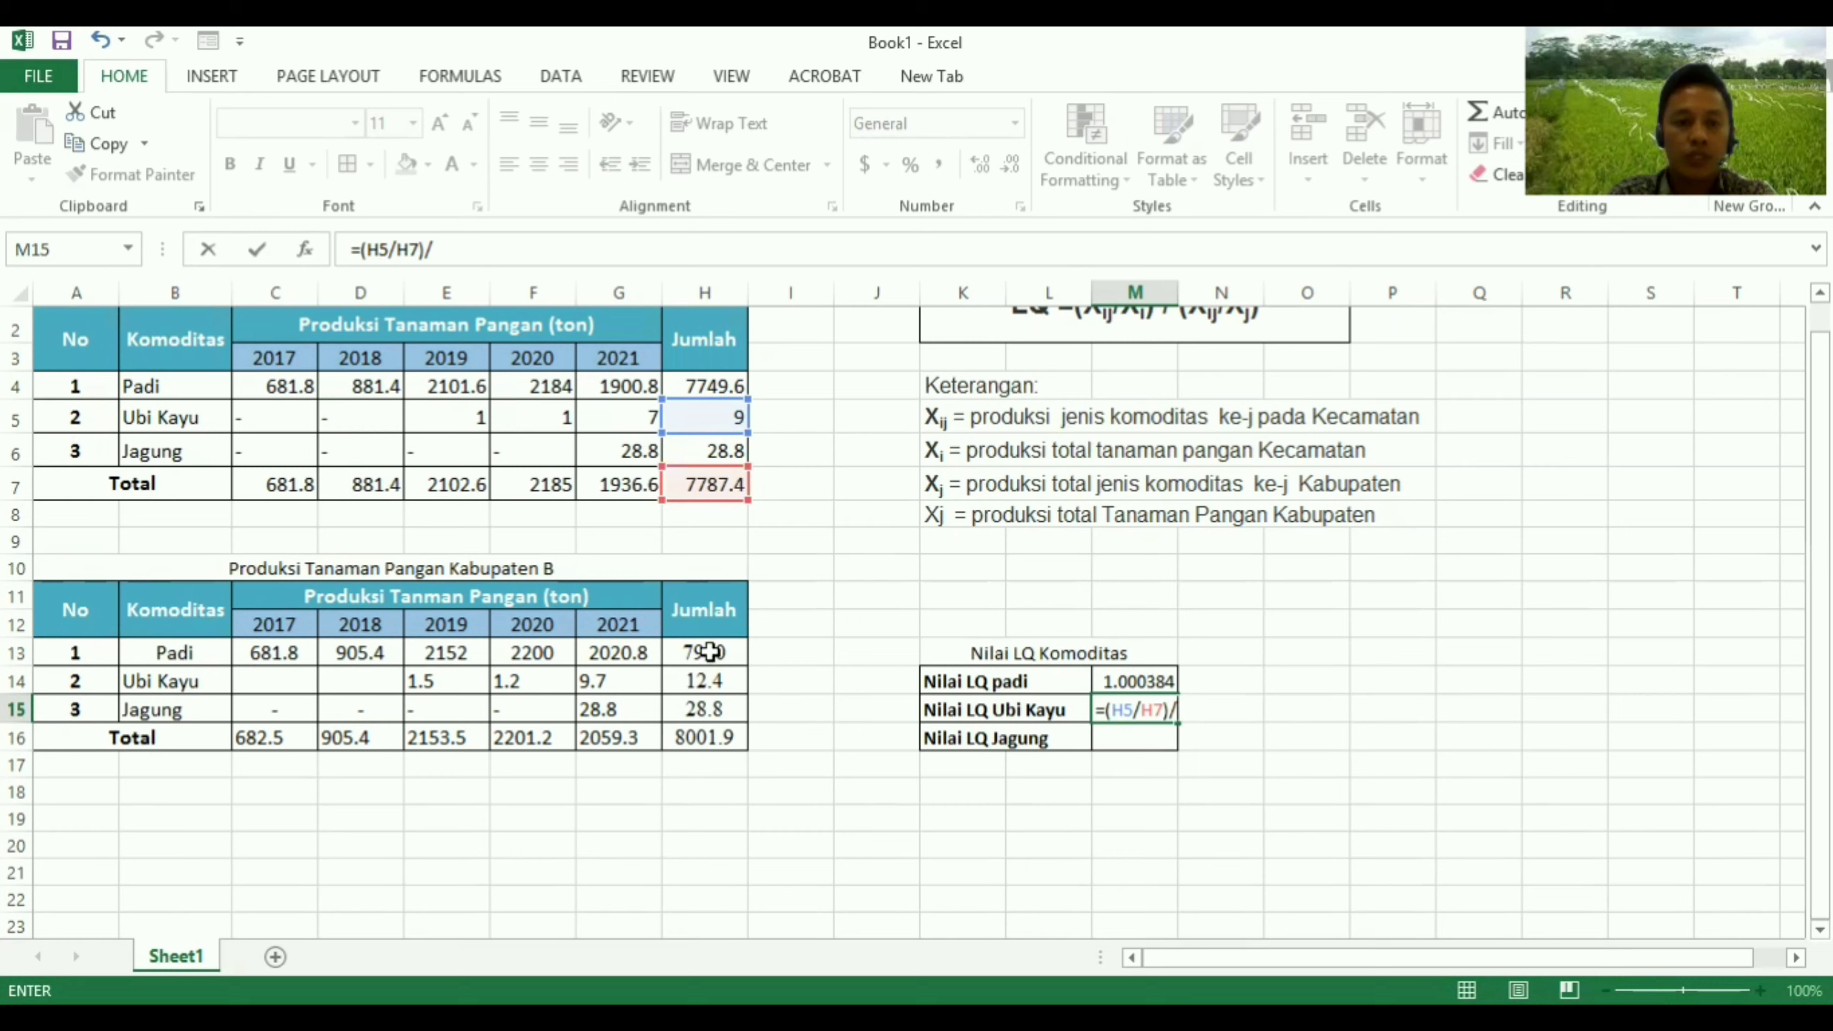
{"action": "left_click", "coordinate": [710, 681]}
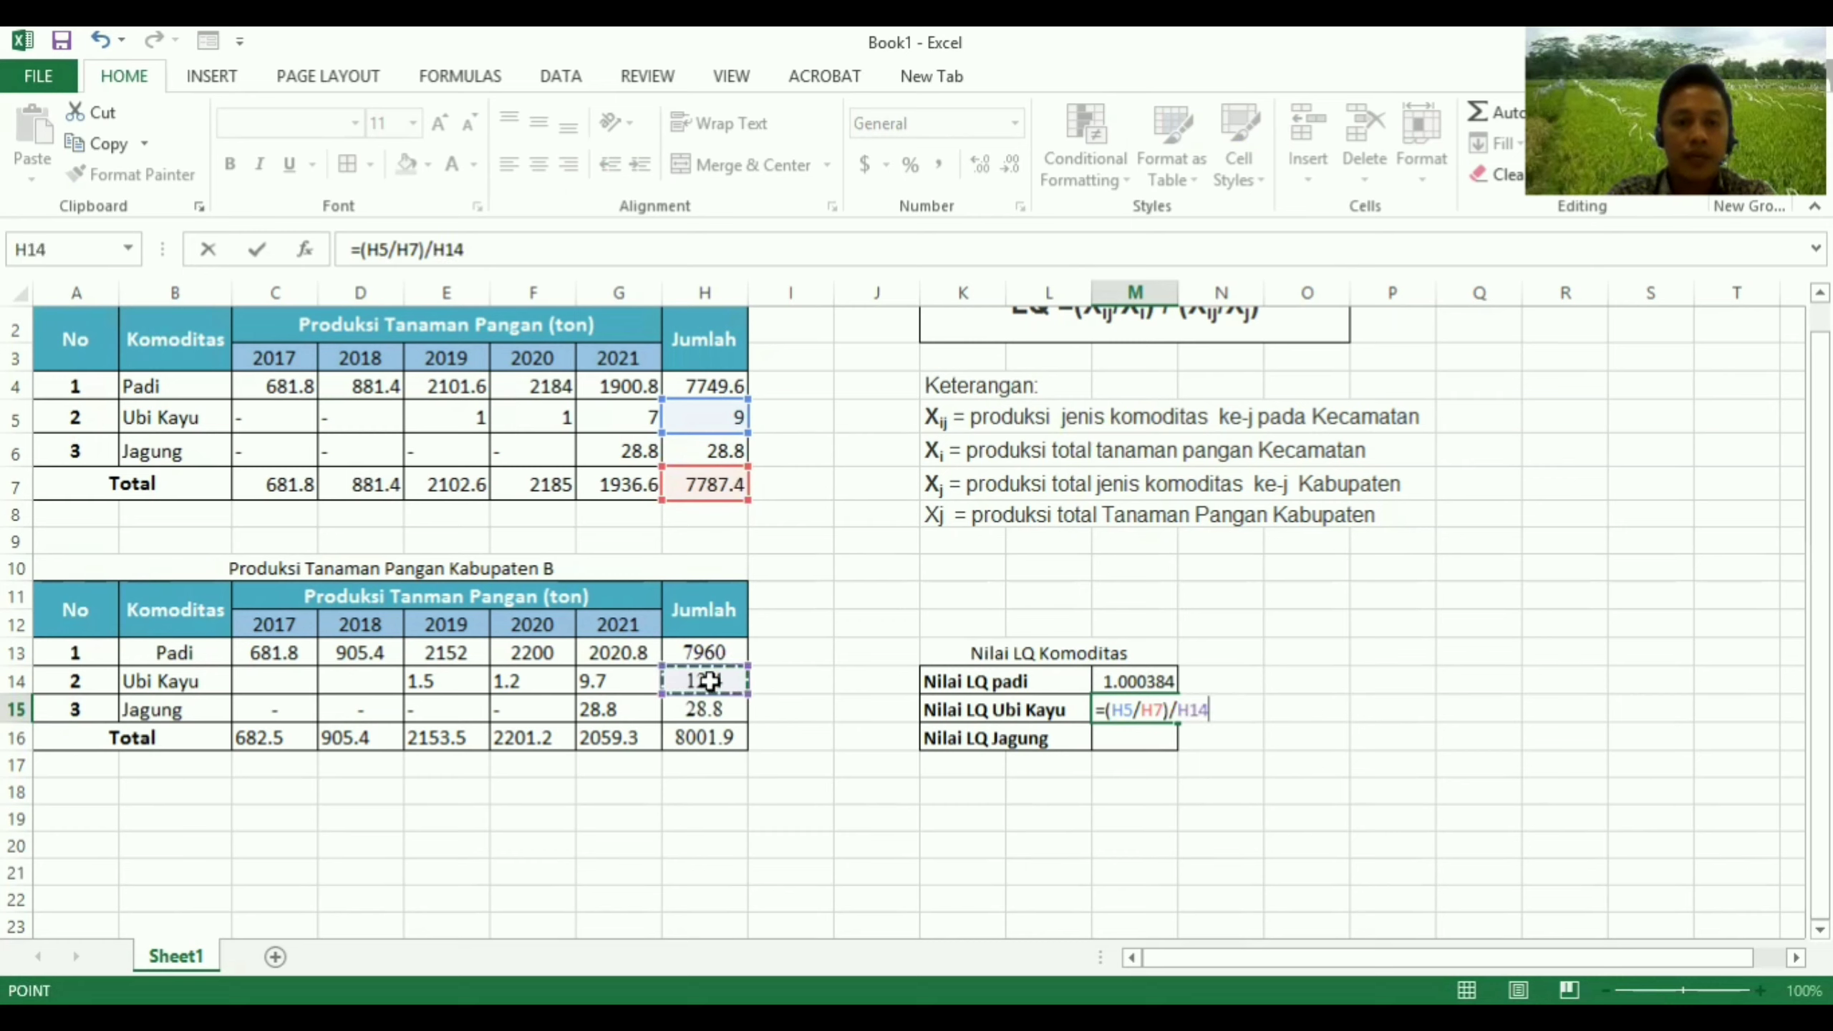
{"action": "left_click", "coordinate": [1176, 710]}
{"action": "type", "text": "(H5"}
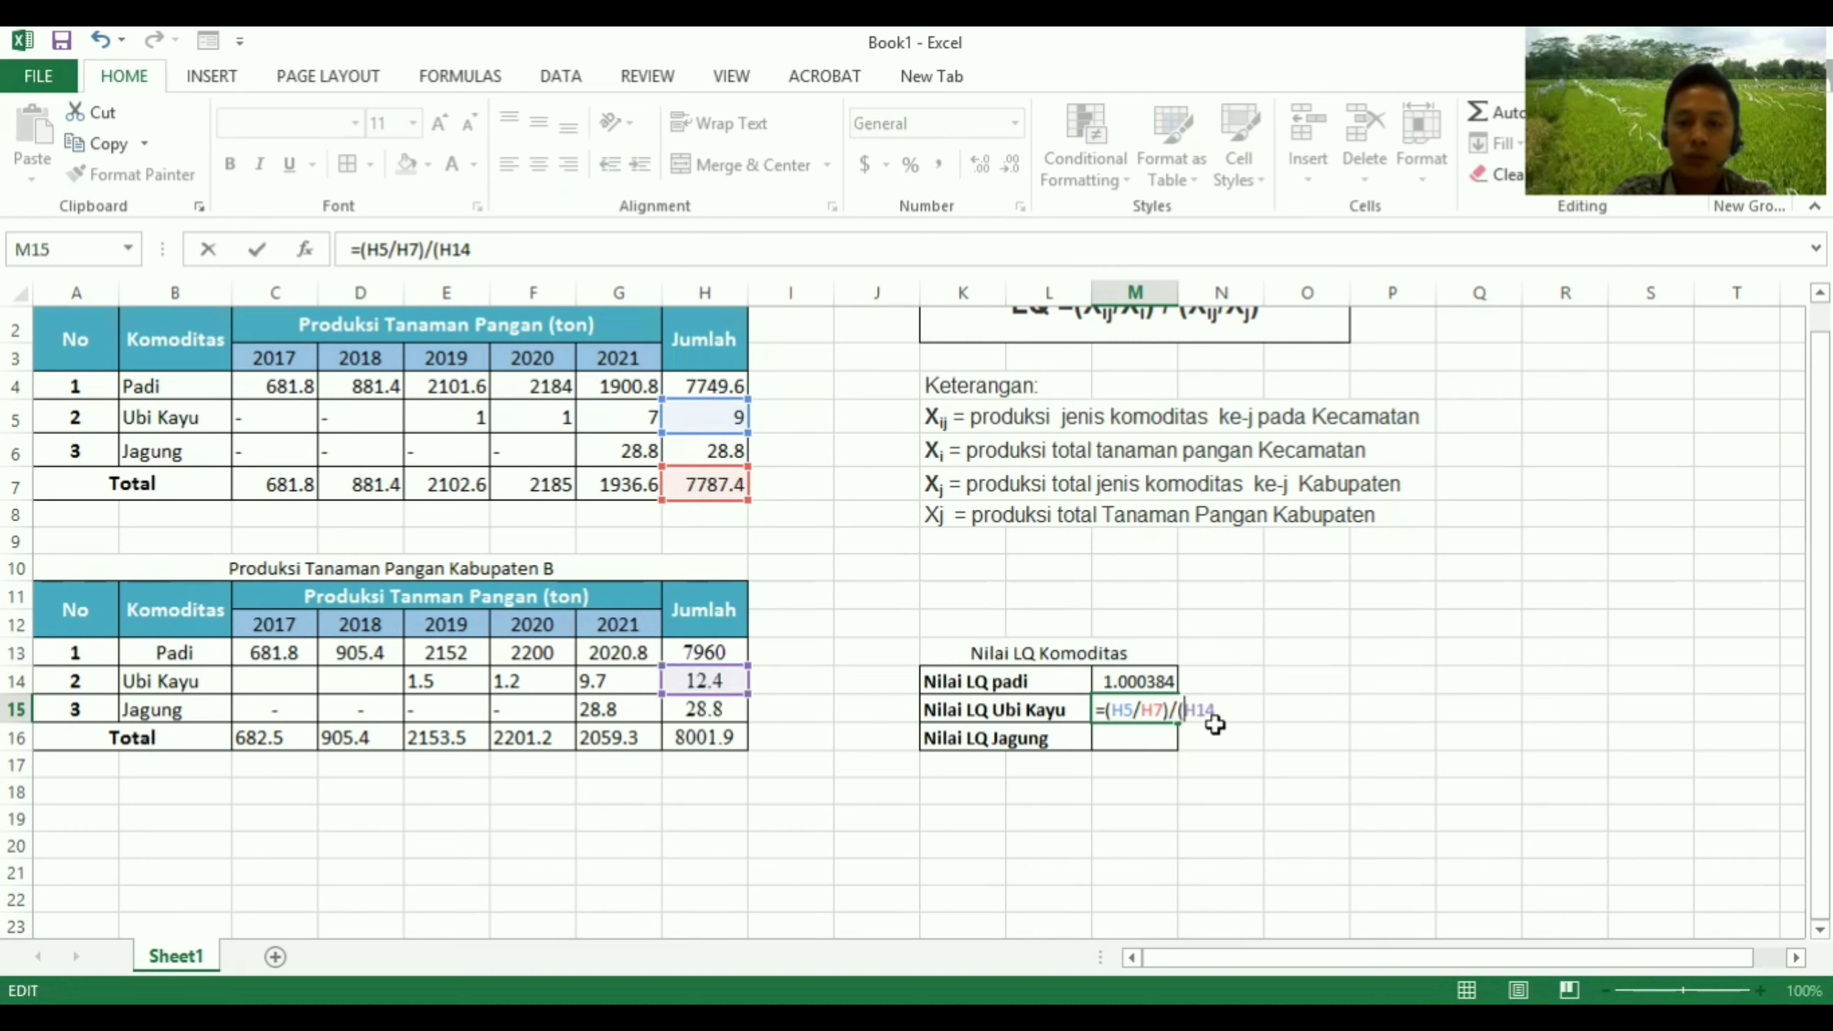
{"action": "type", "text": "/"}
{"action": "left_click", "coordinate": [725, 738]}
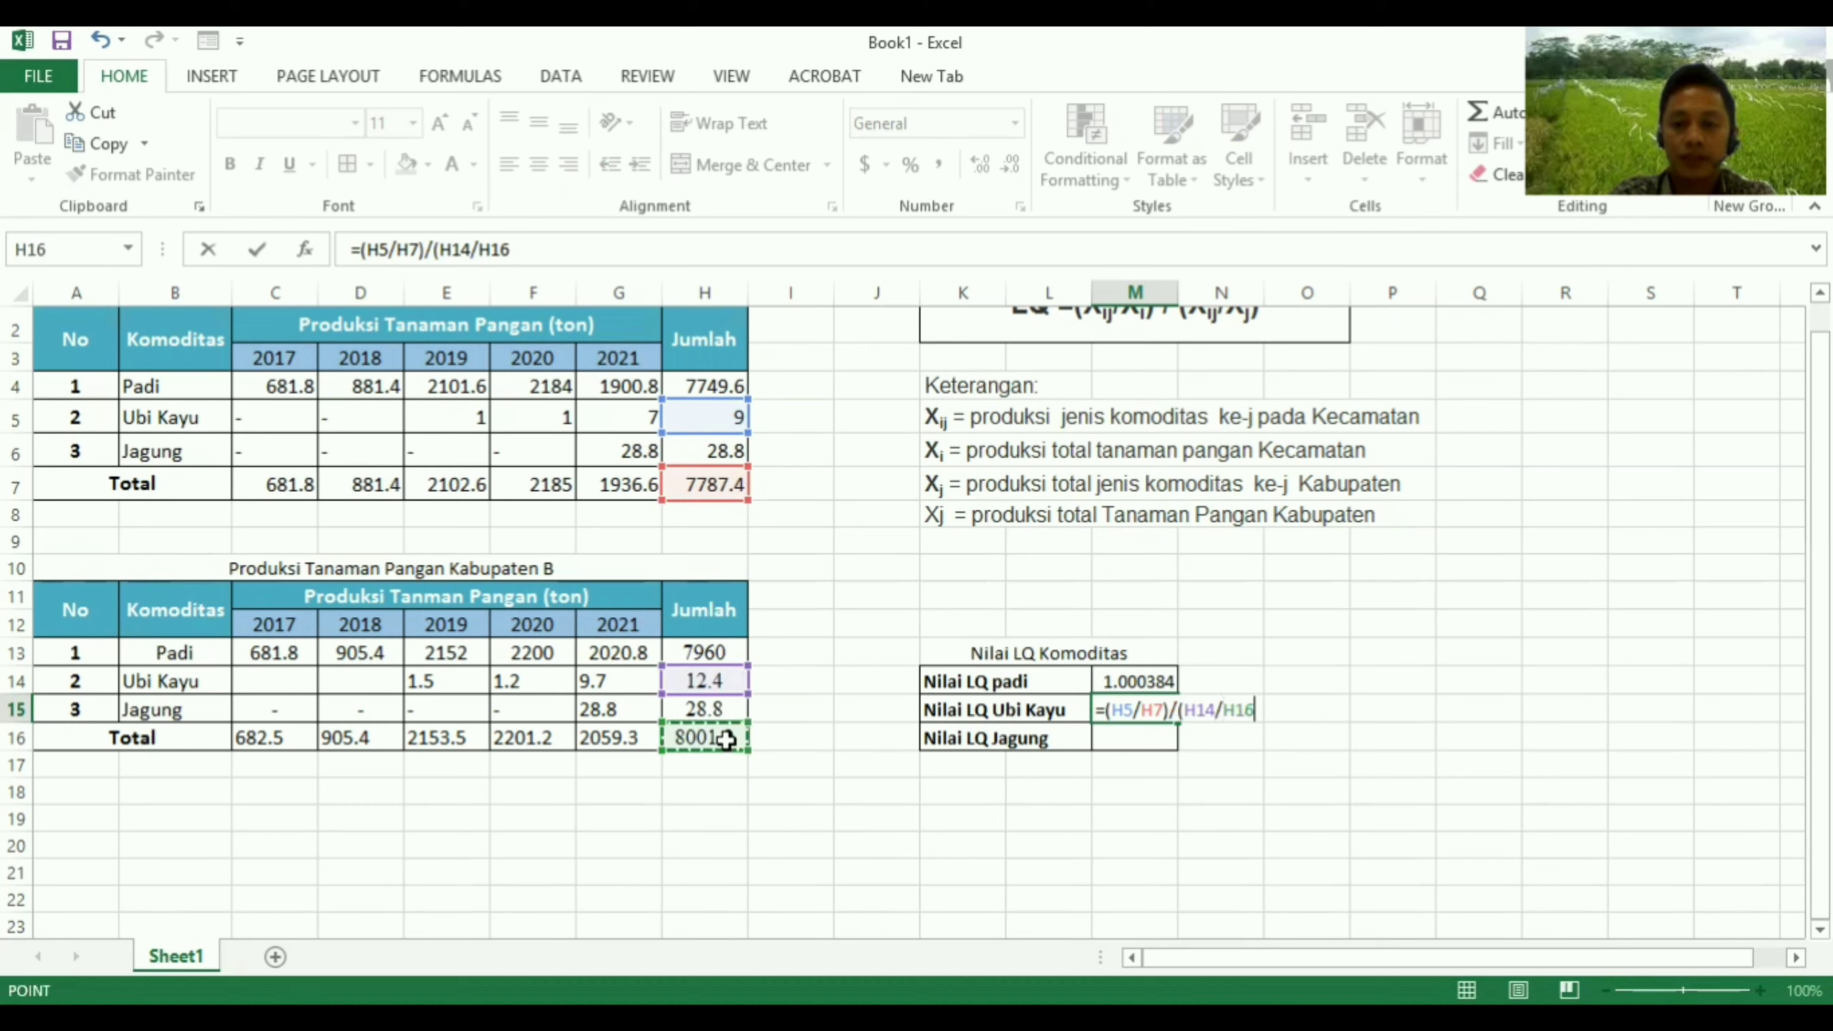
{"action": "key", "text": "Return"}
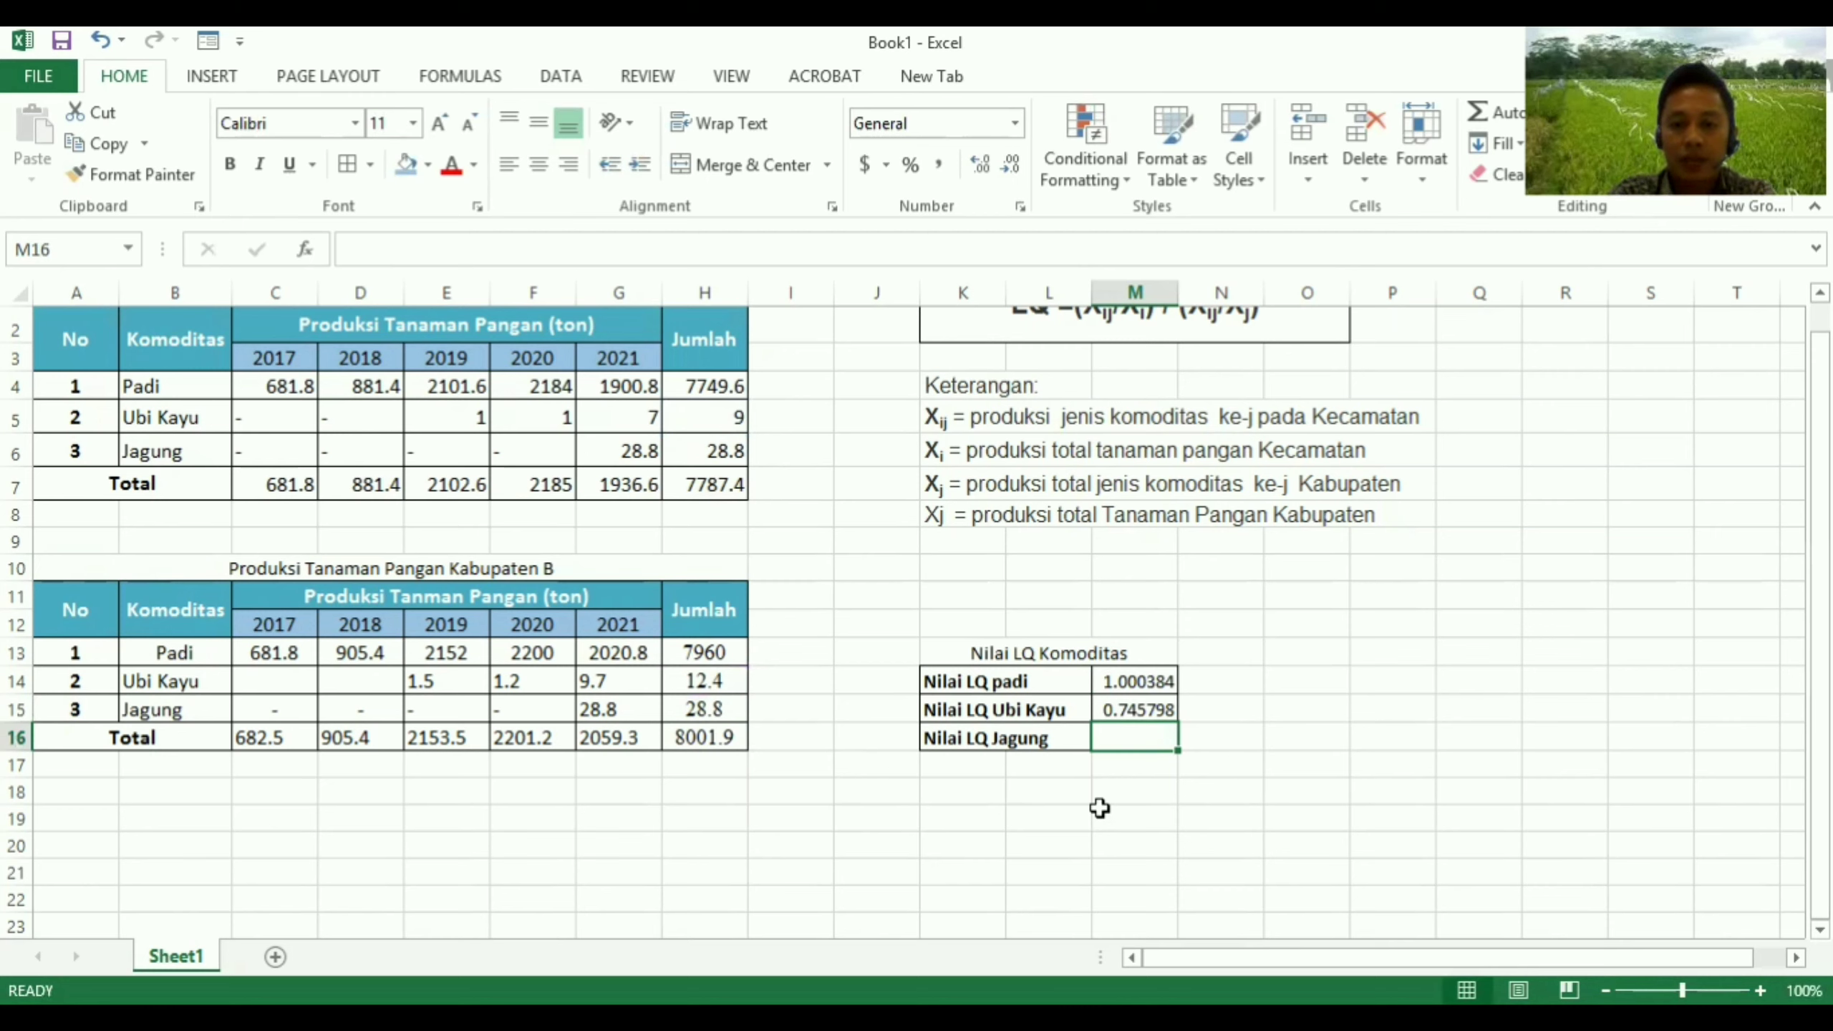
Calculate the Jagung LQ value by entering =(H6/H7)/(H15/H16) in M16 of the Nilai LQ Komoditas table
{"action": "type", "text": "="}
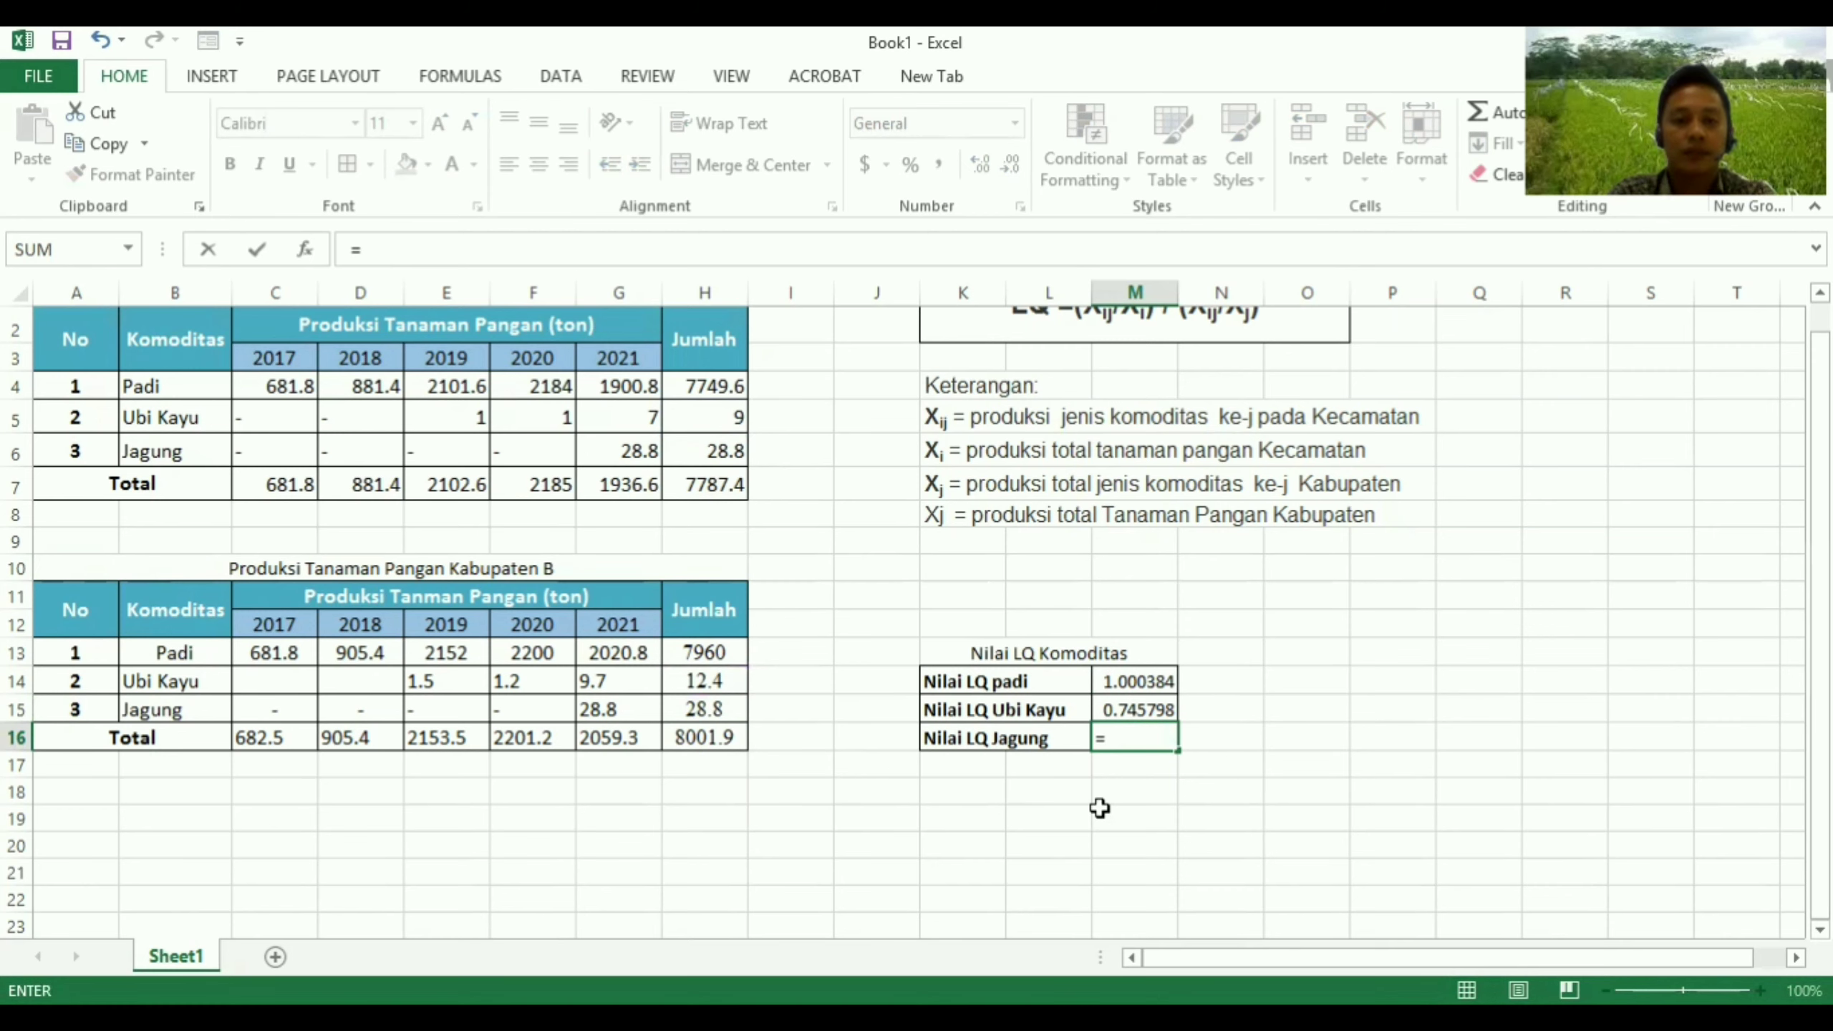
{"action": "left_click", "coordinate": [724, 450]}
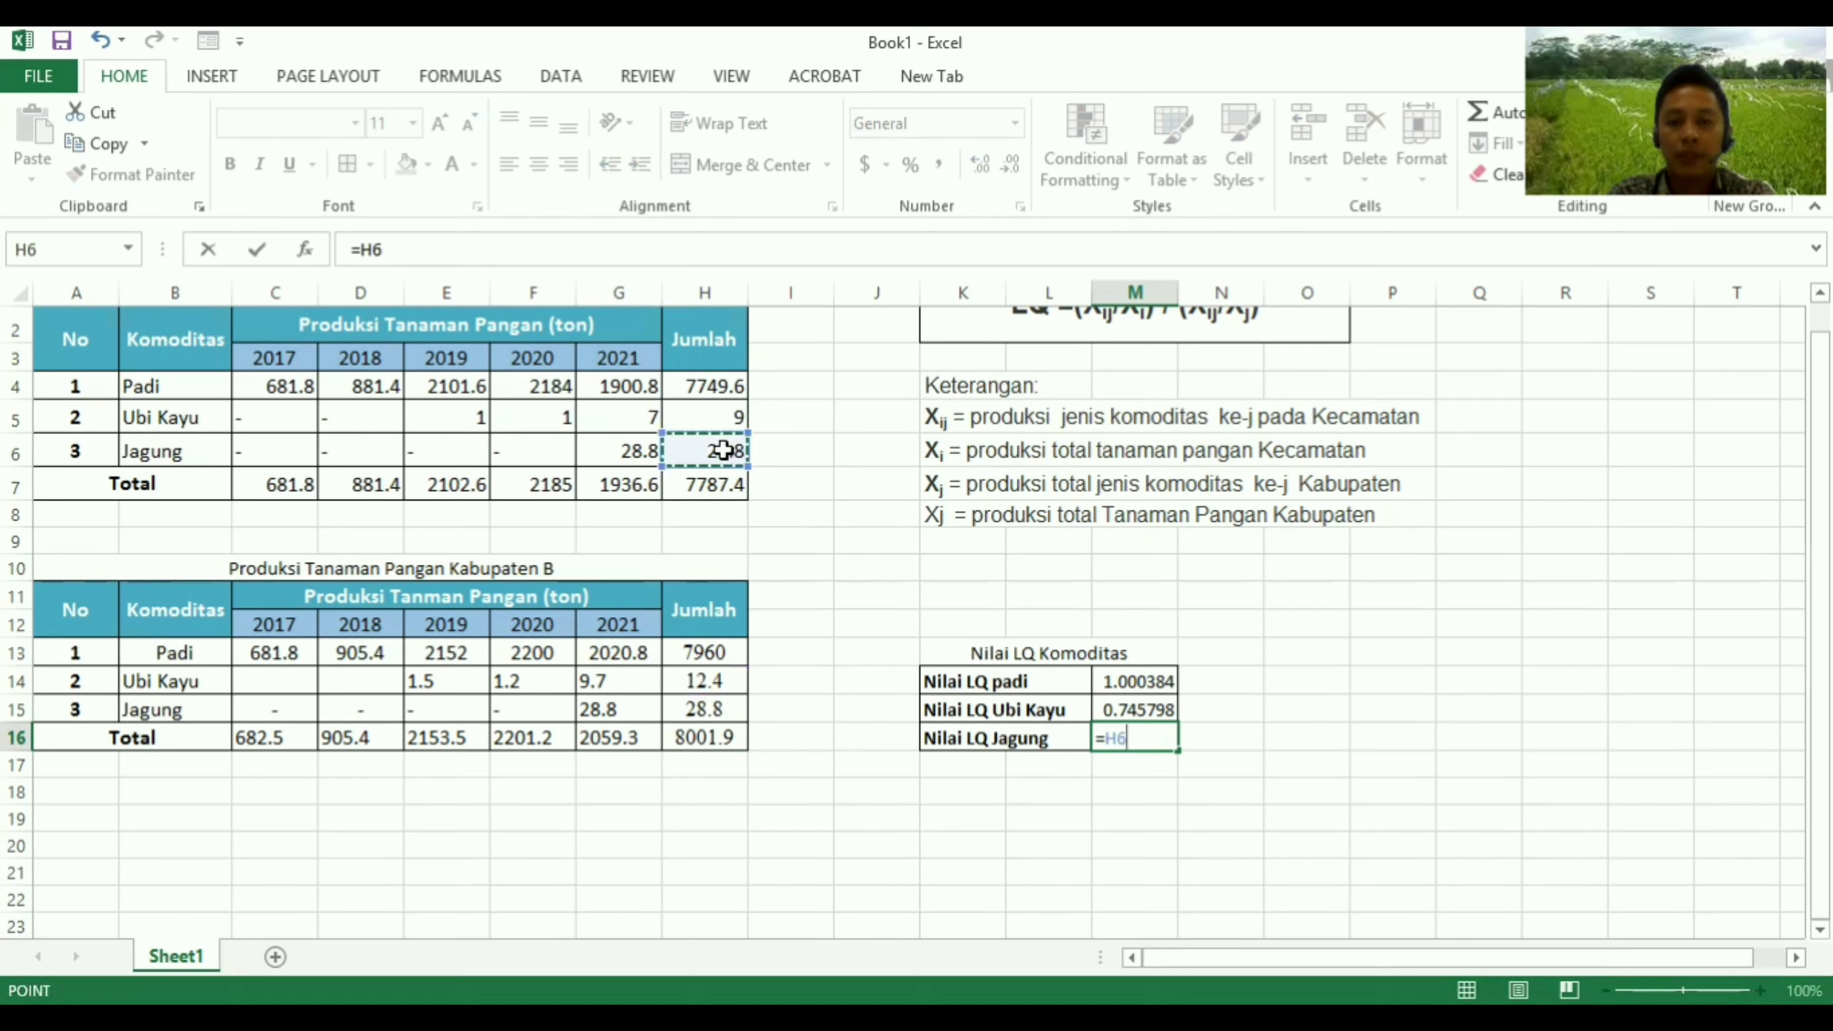
{"action": "left_click", "coordinate": [1108, 739]}
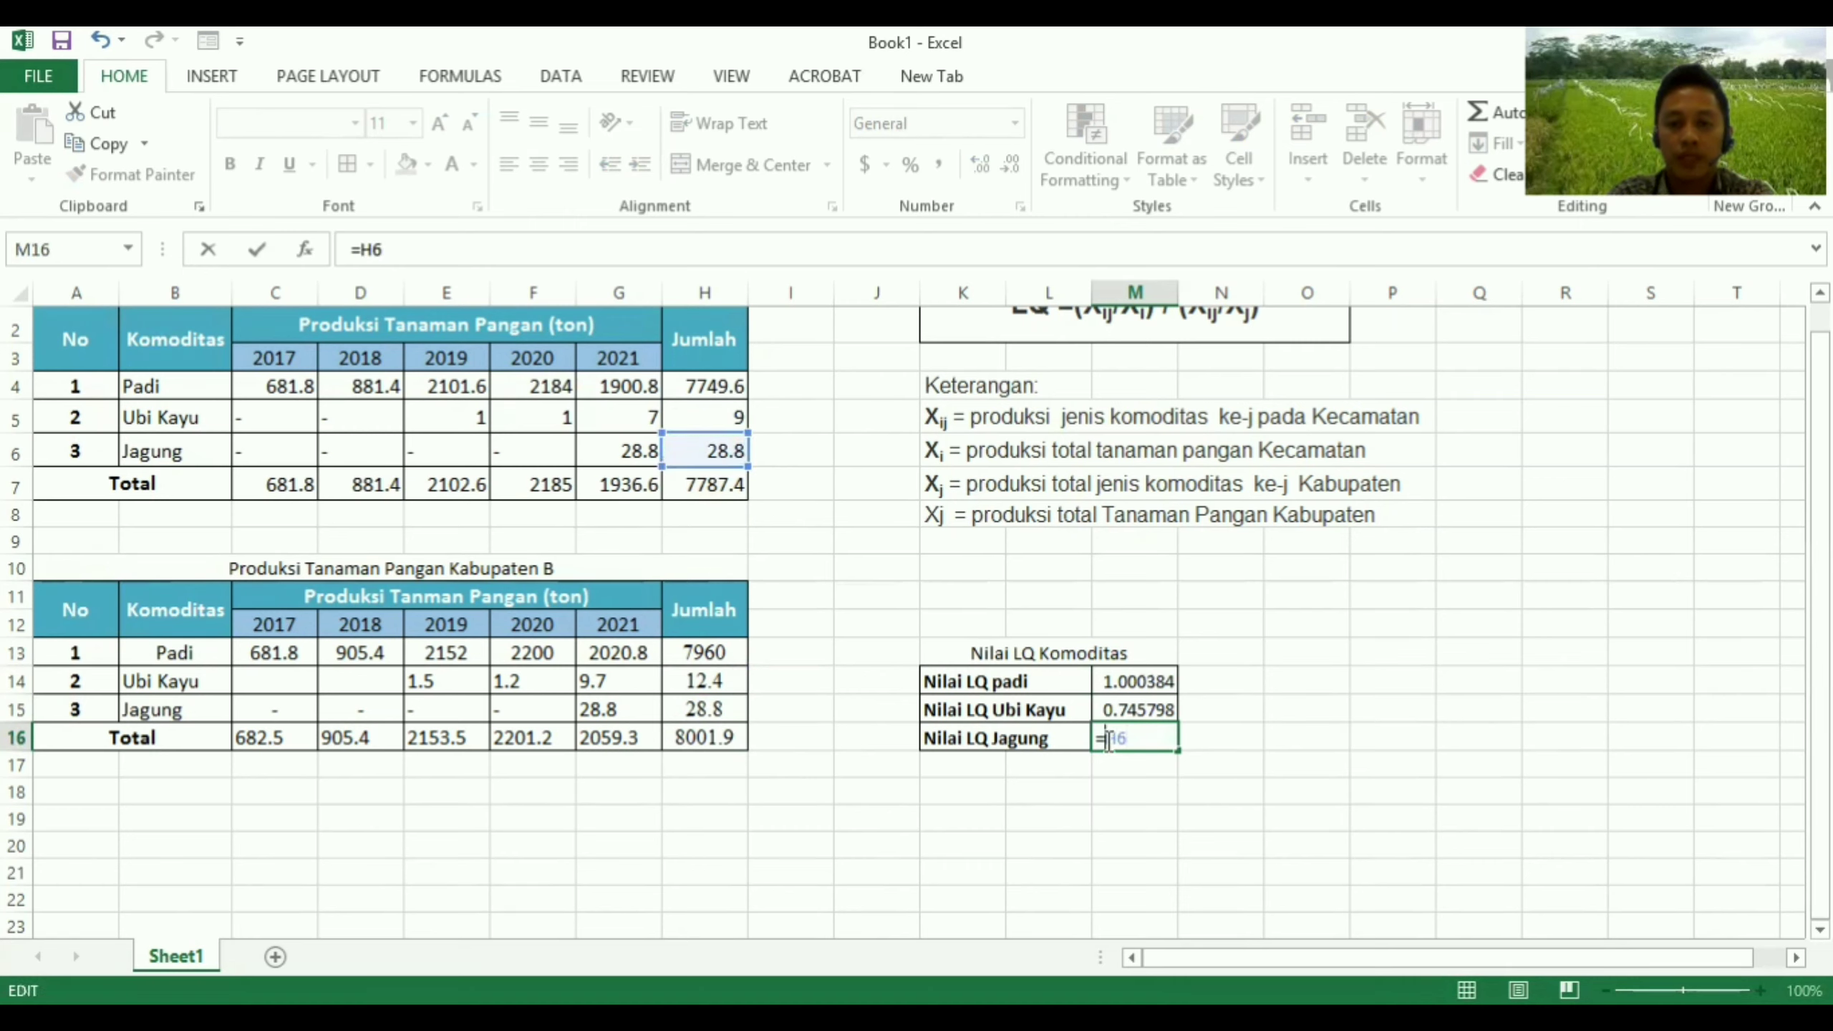
{"action": "type", "text": "("}
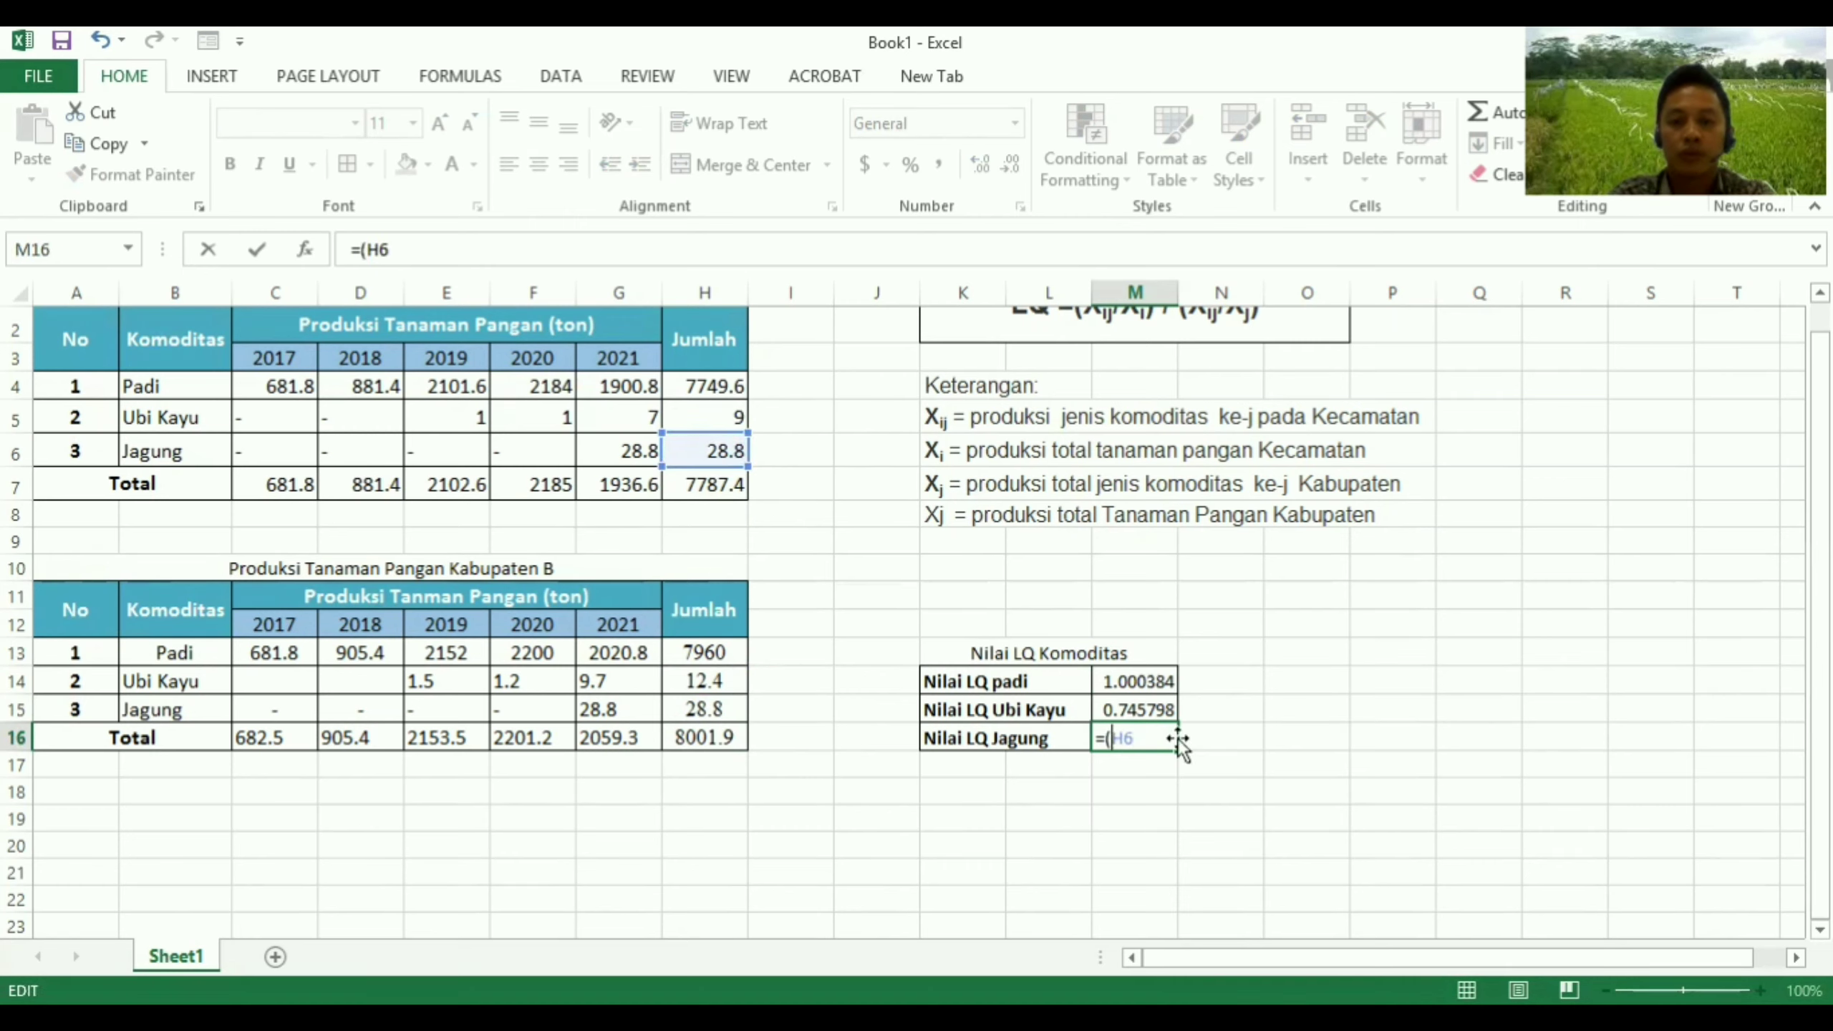
{"action": "left_click", "coordinate": [1140, 738]}
{"action": "type", "text": "/"}
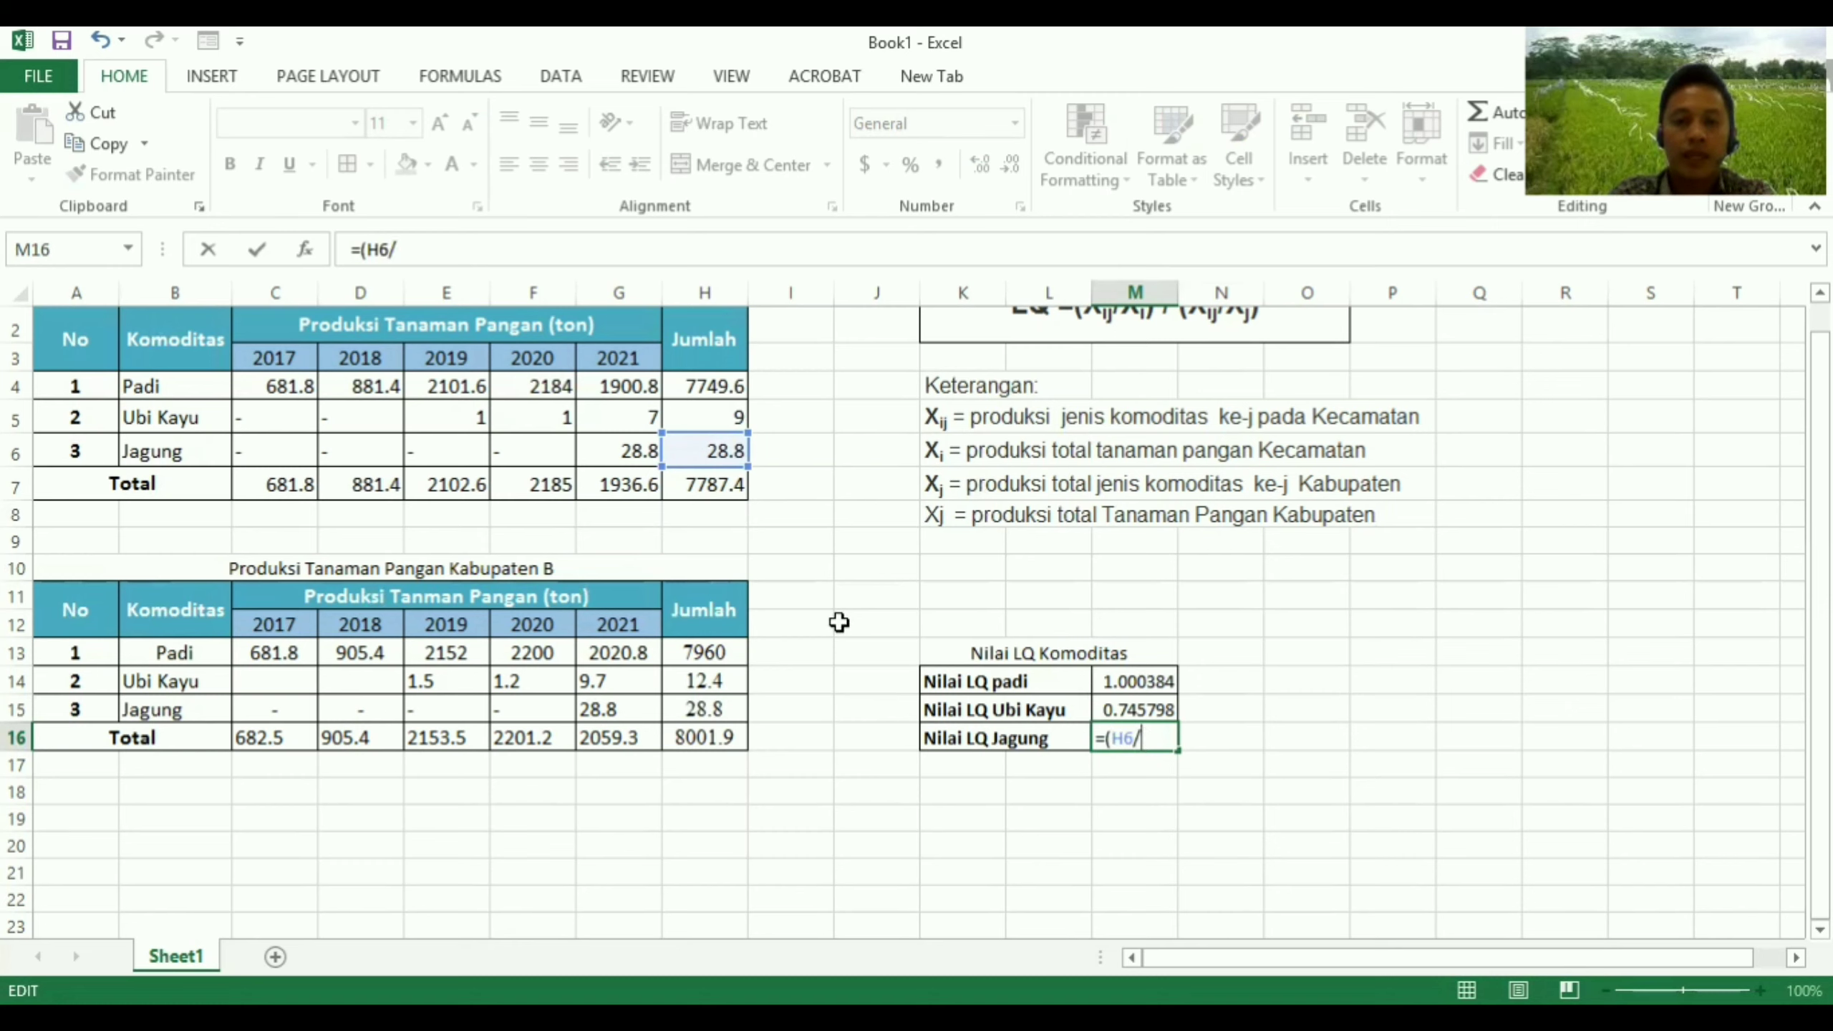
{"action": "left_click", "coordinate": [726, 482]}
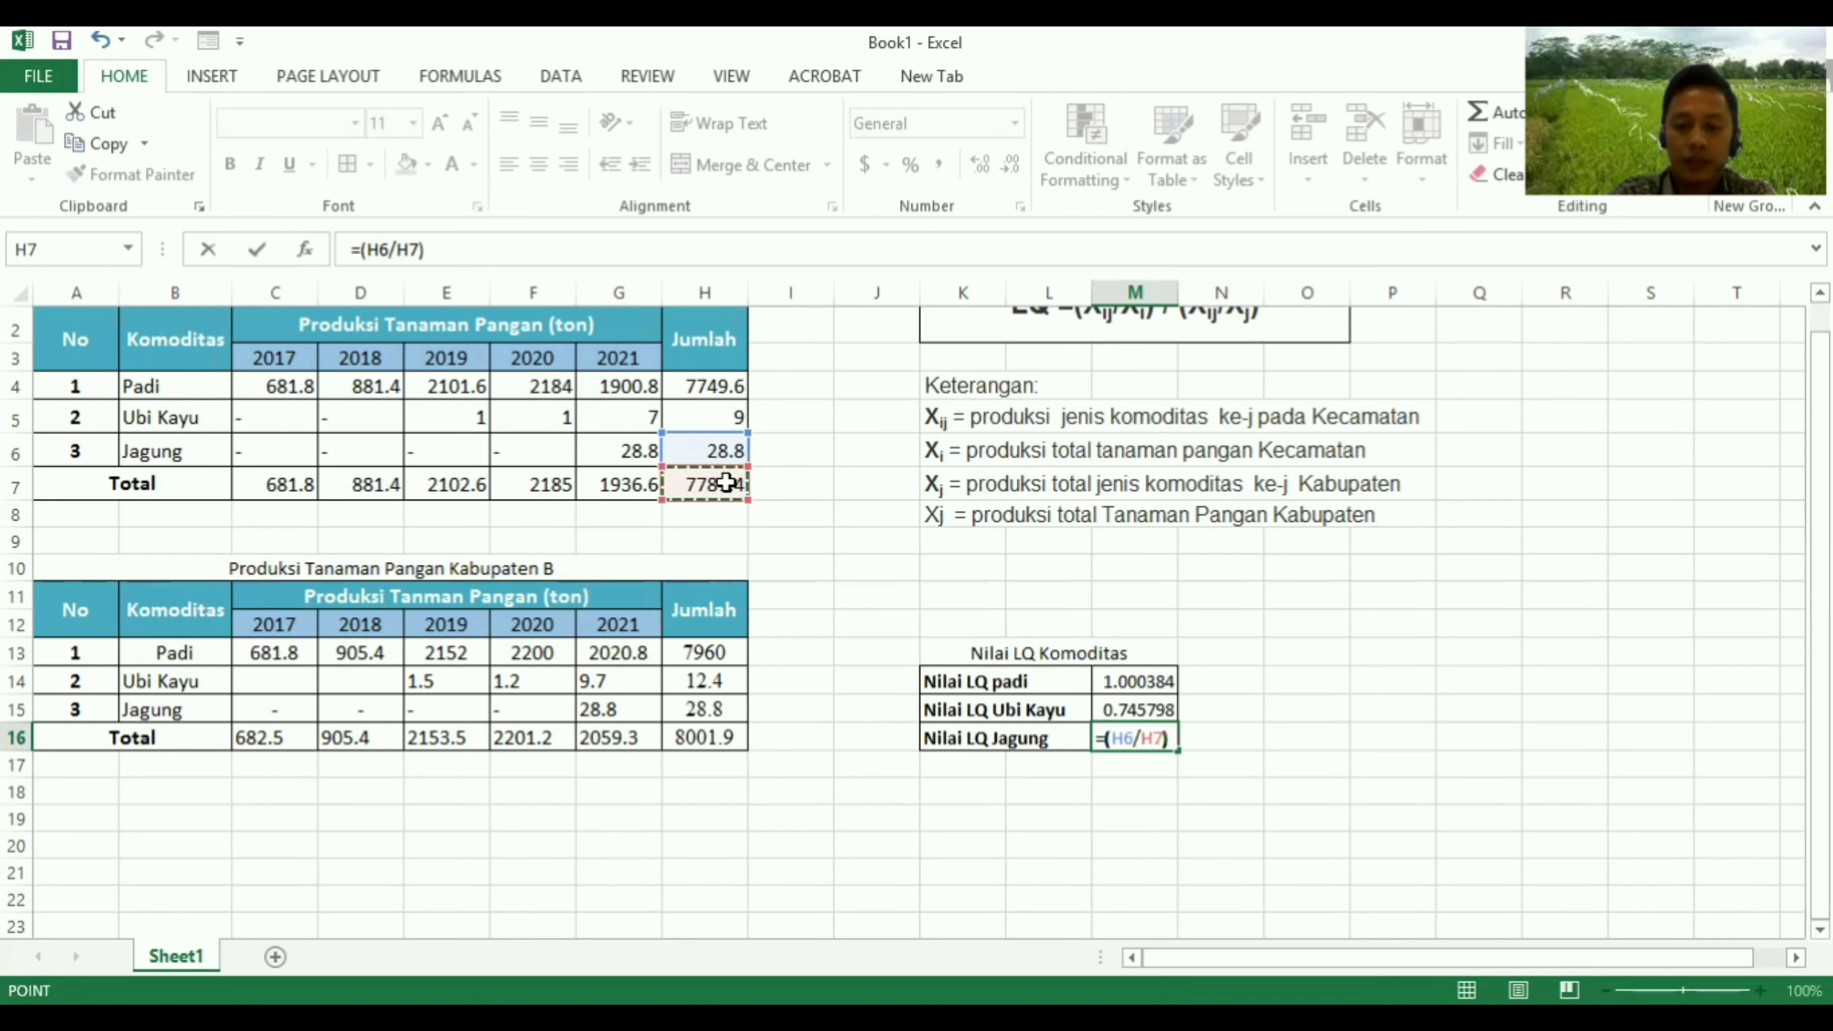
{"action": "type", "text": ")/("}
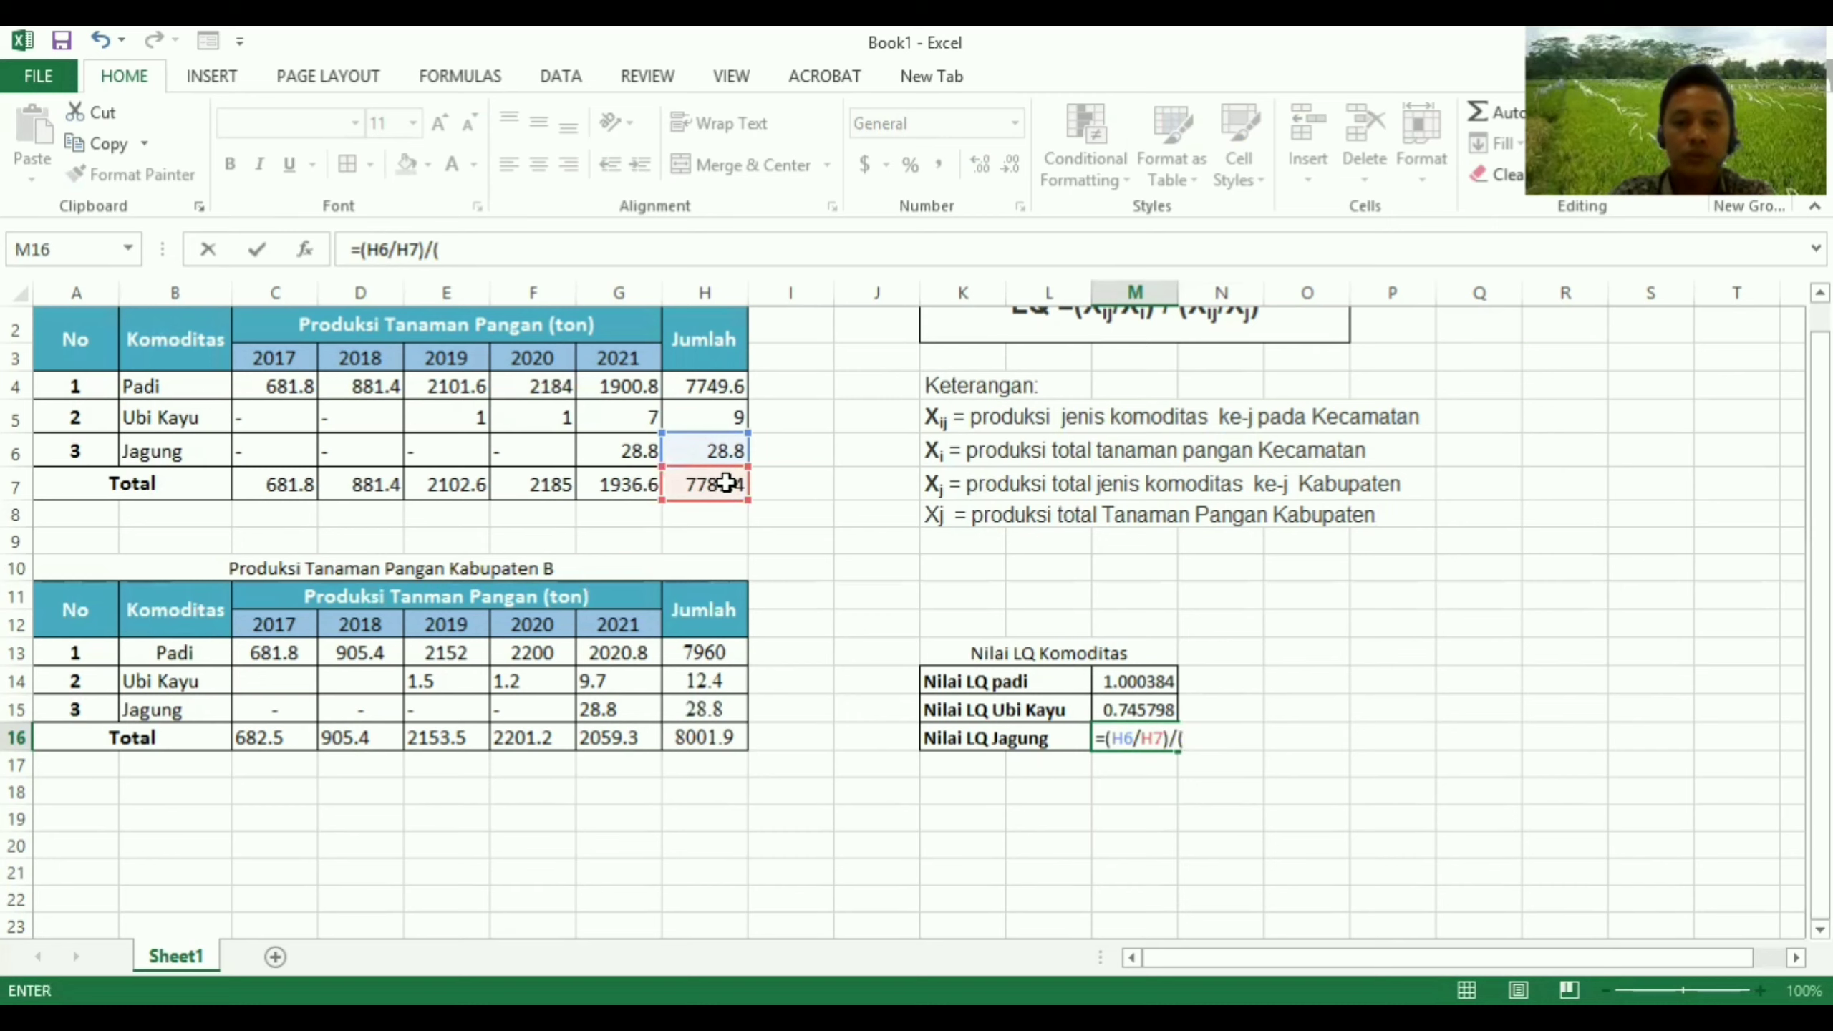
{"action": "left_click", "coordinate": [709, 708]}
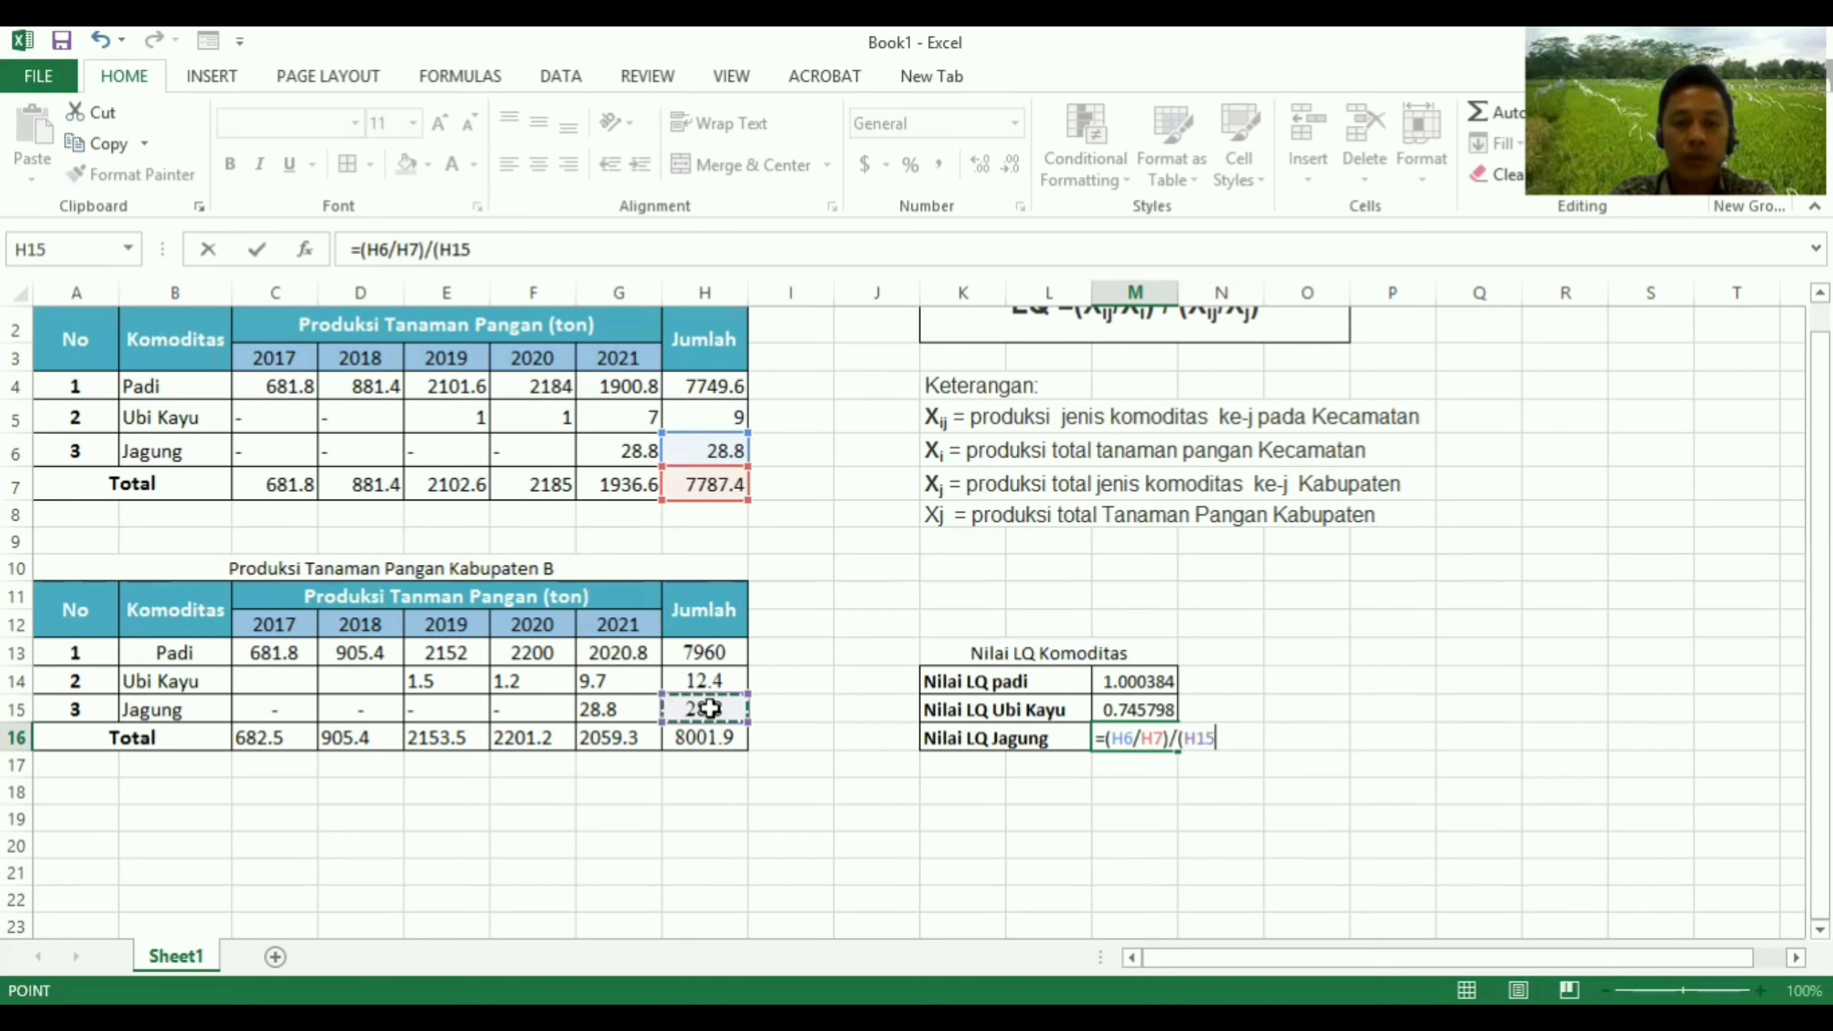
{"action": "type", "text": "/"}
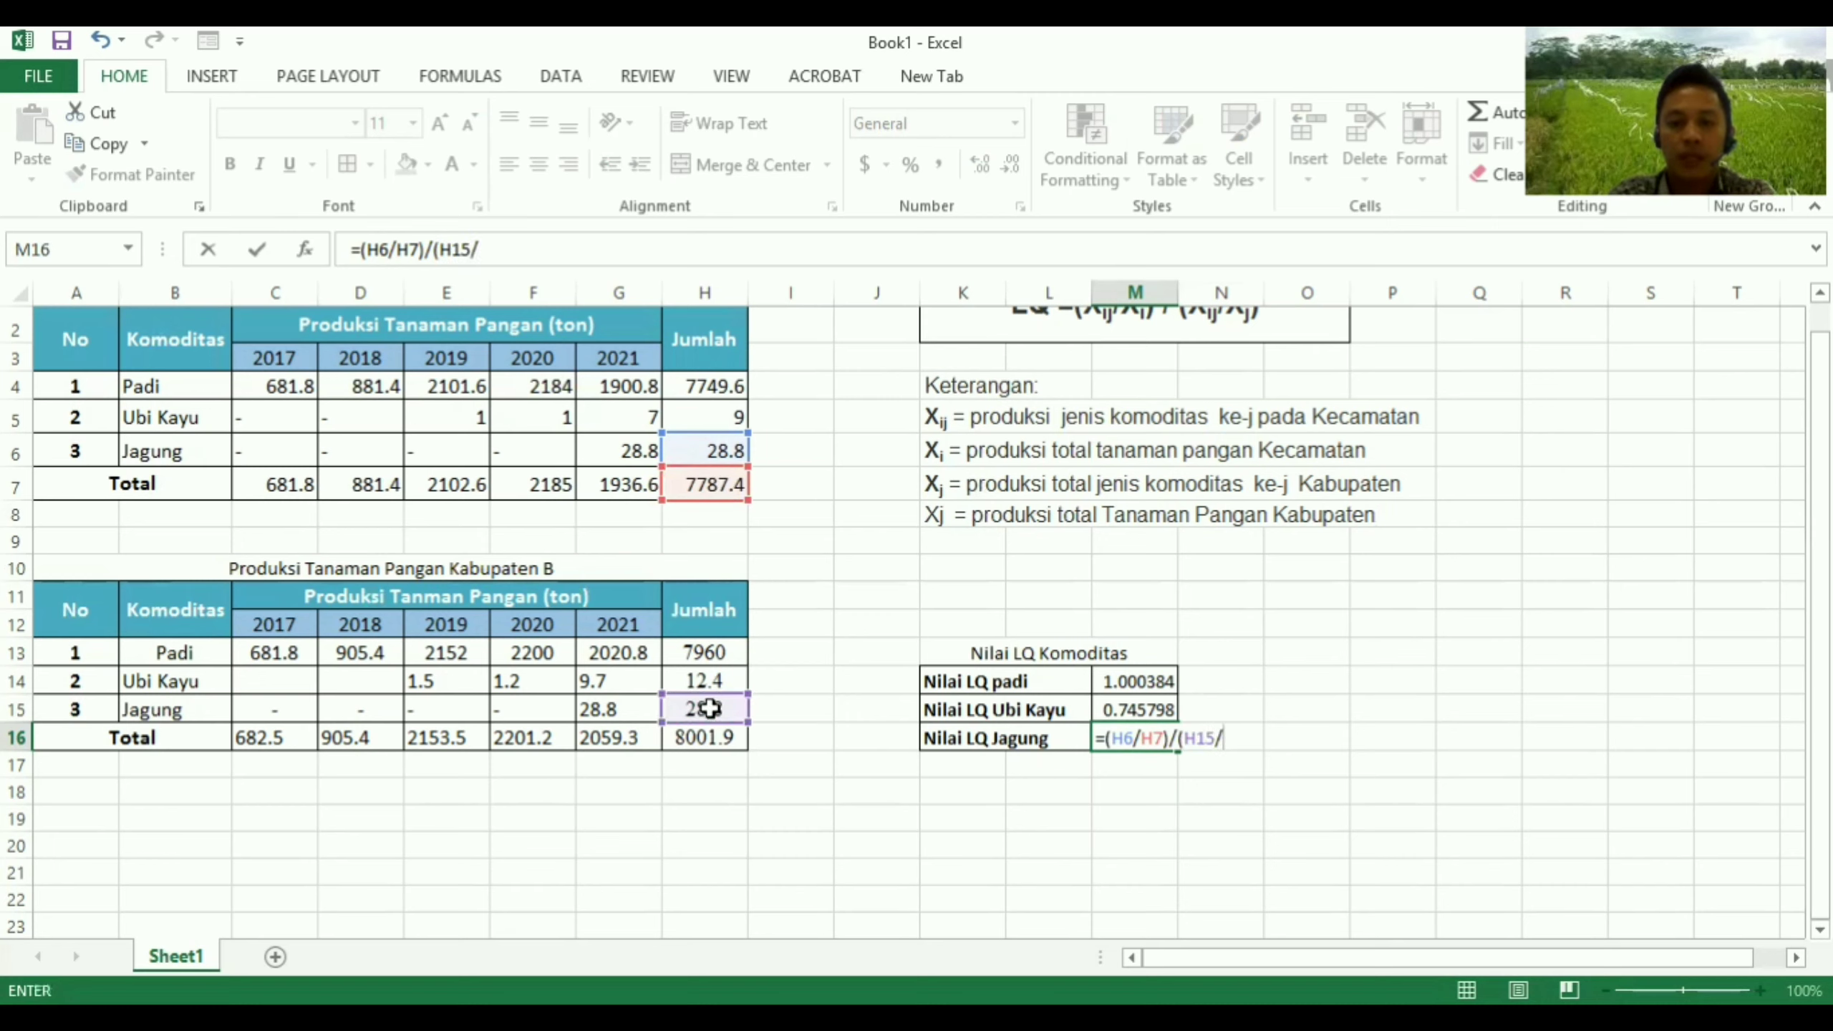
{"action": "left_click", "coordinate": [708, 737]}
{"action": "type", "text": ")"}
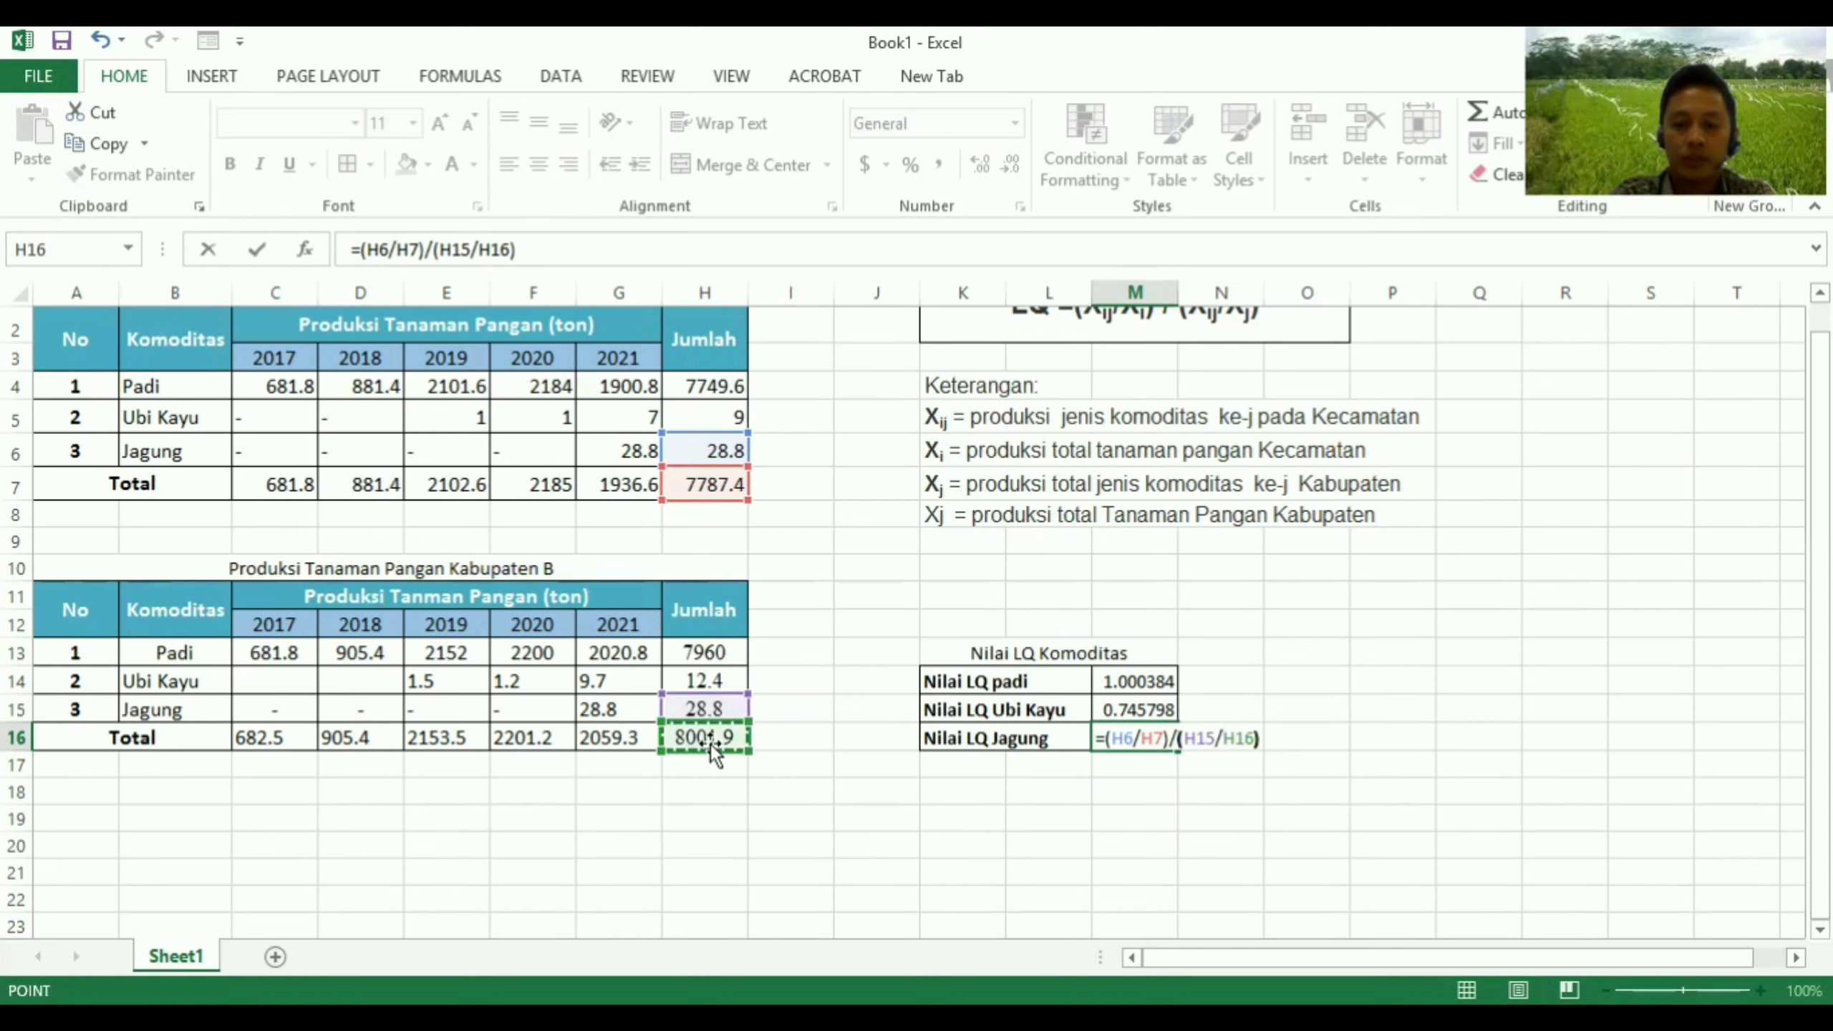
{"action": "key", "text": "Return"}
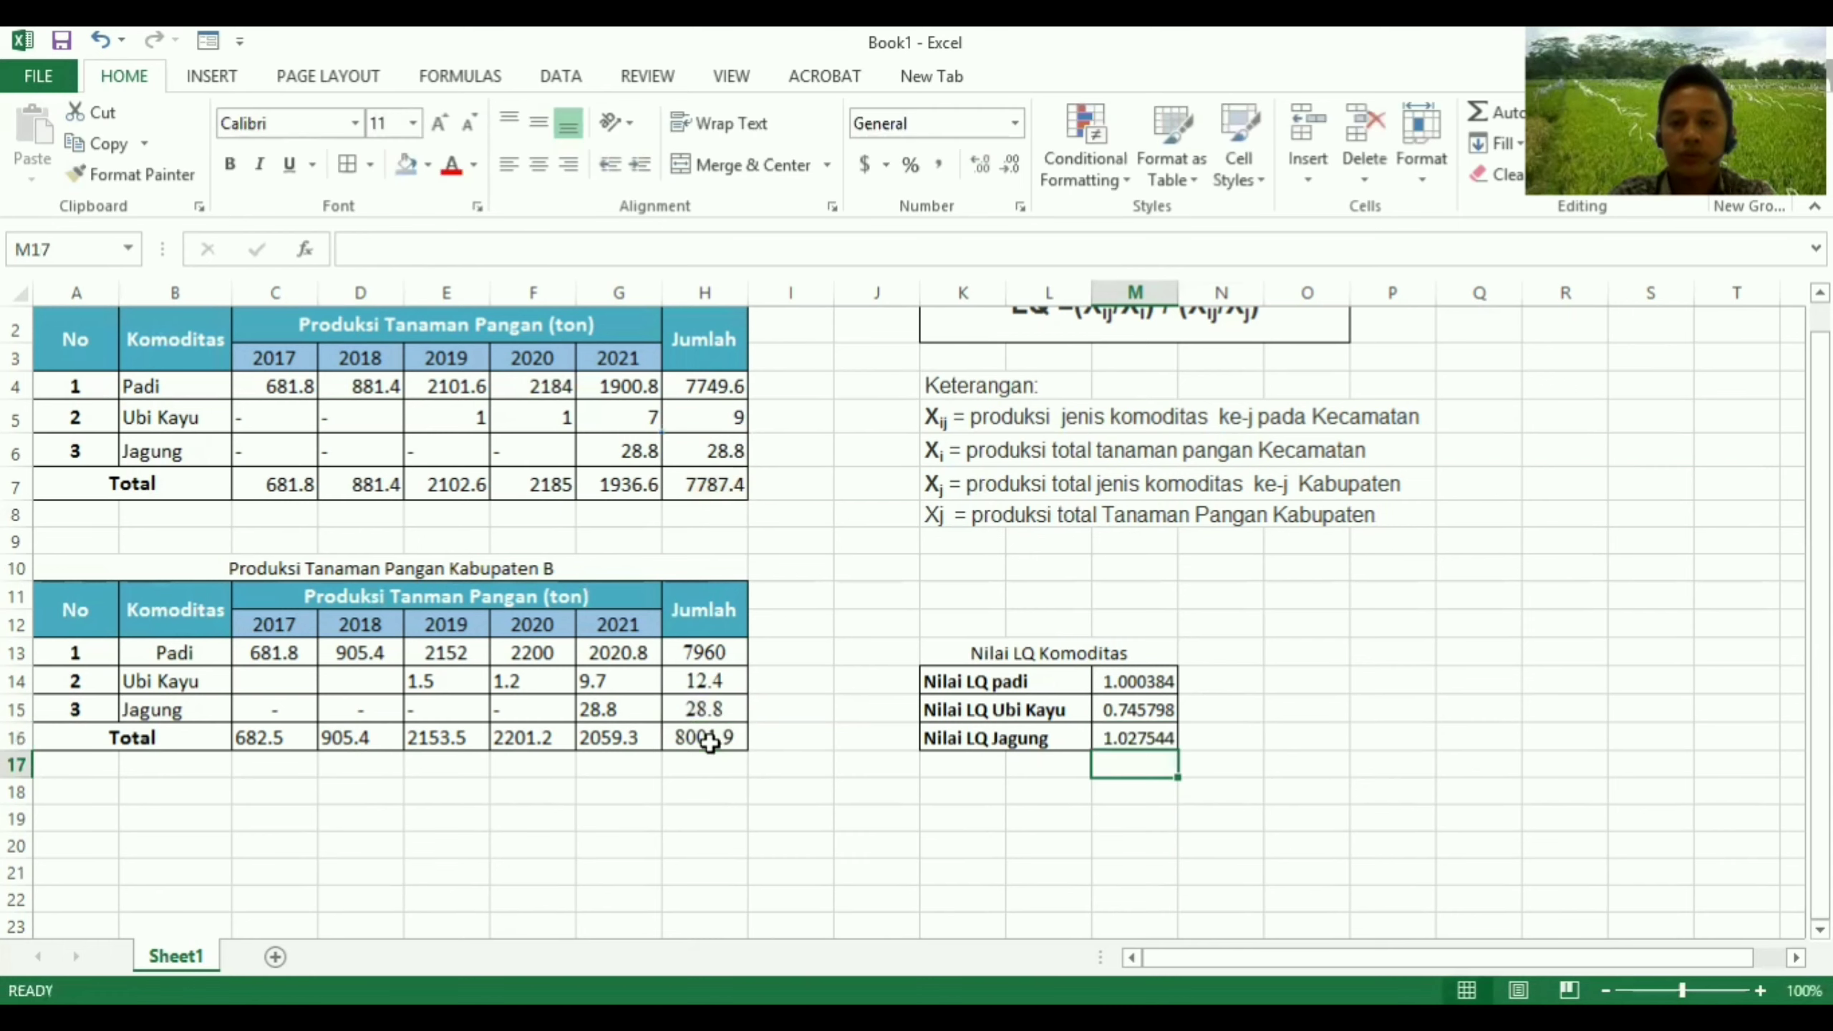
{"action": "left_click", "coordinate": [1068, 838]}
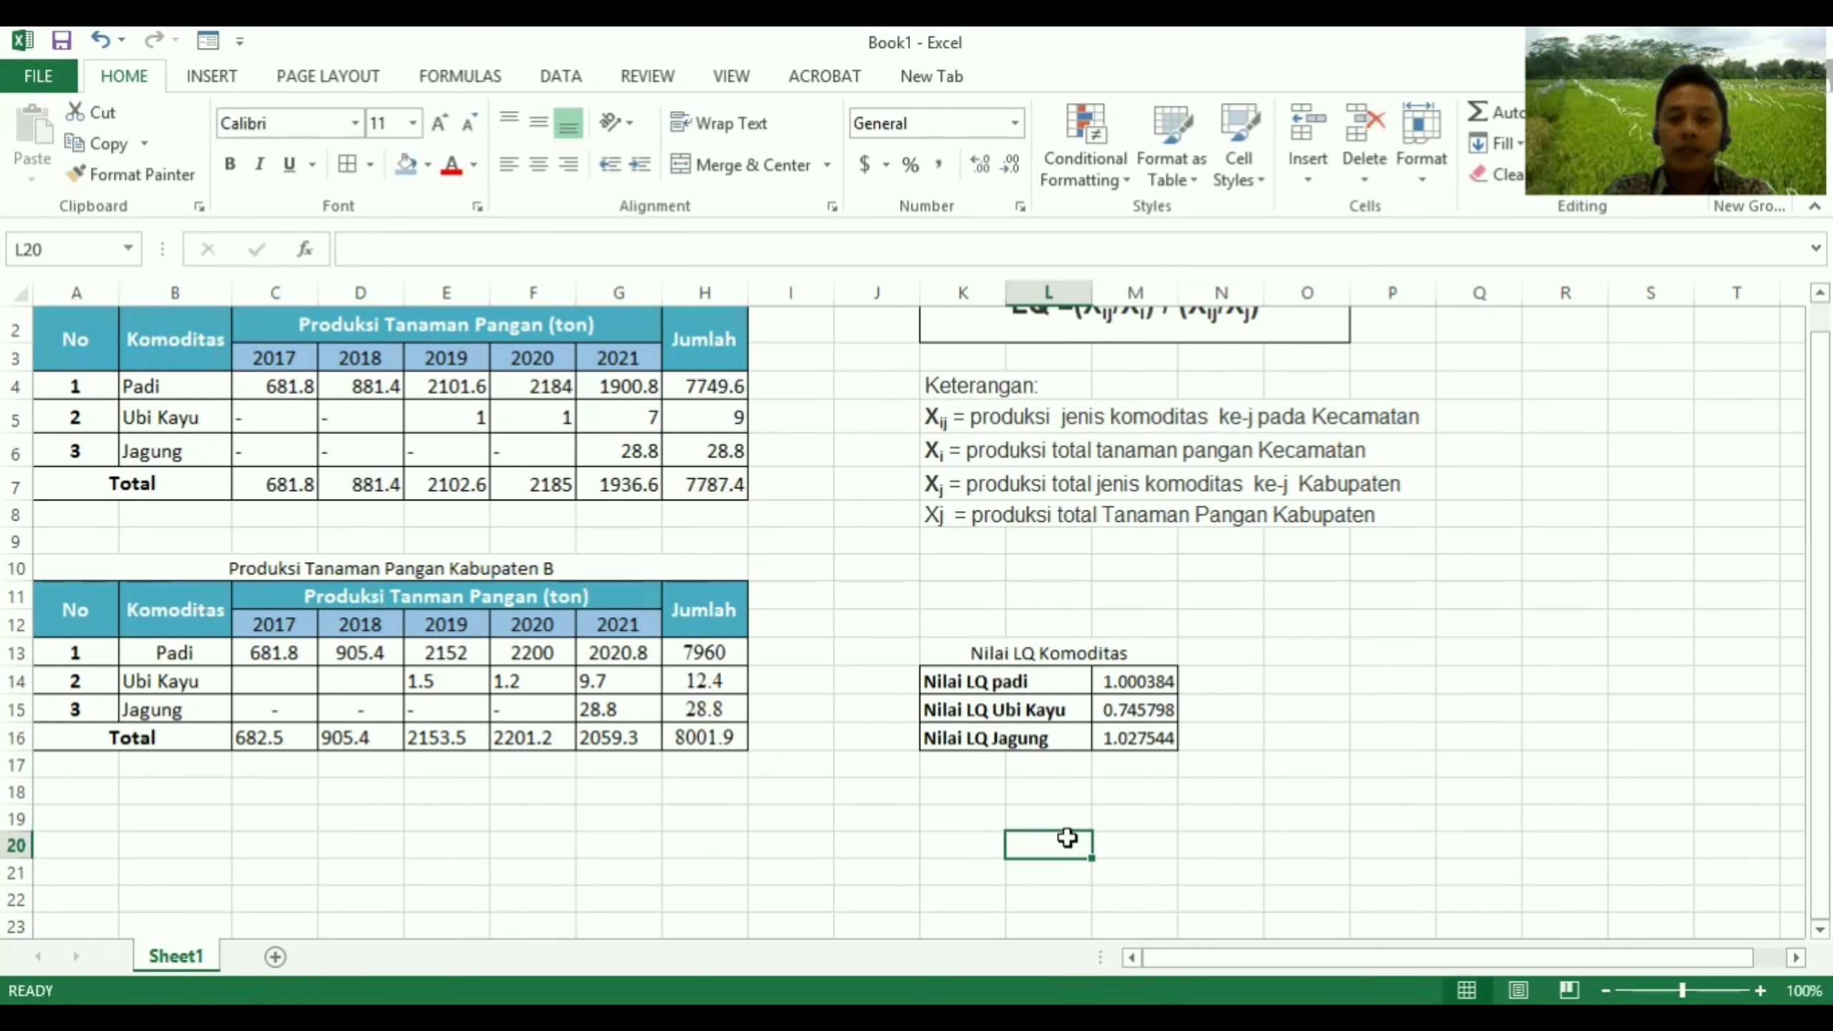
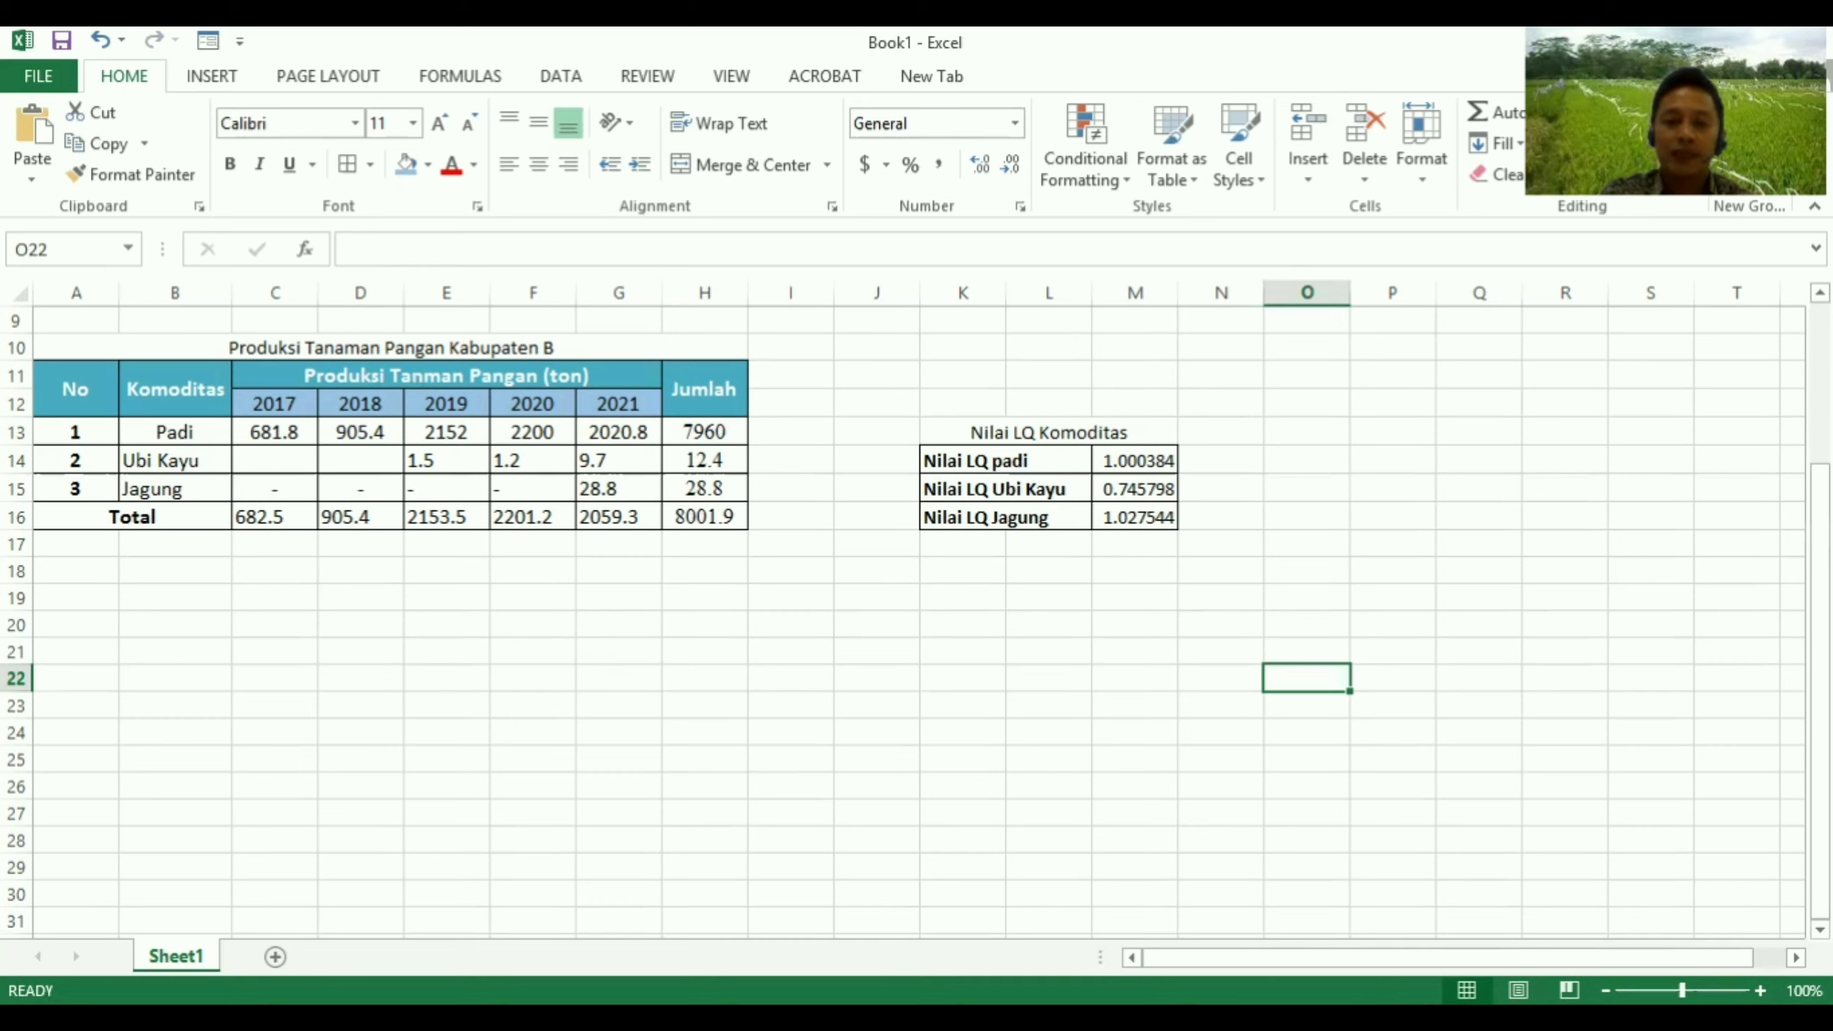
{"action": "key", "text": "alt+Tab"}
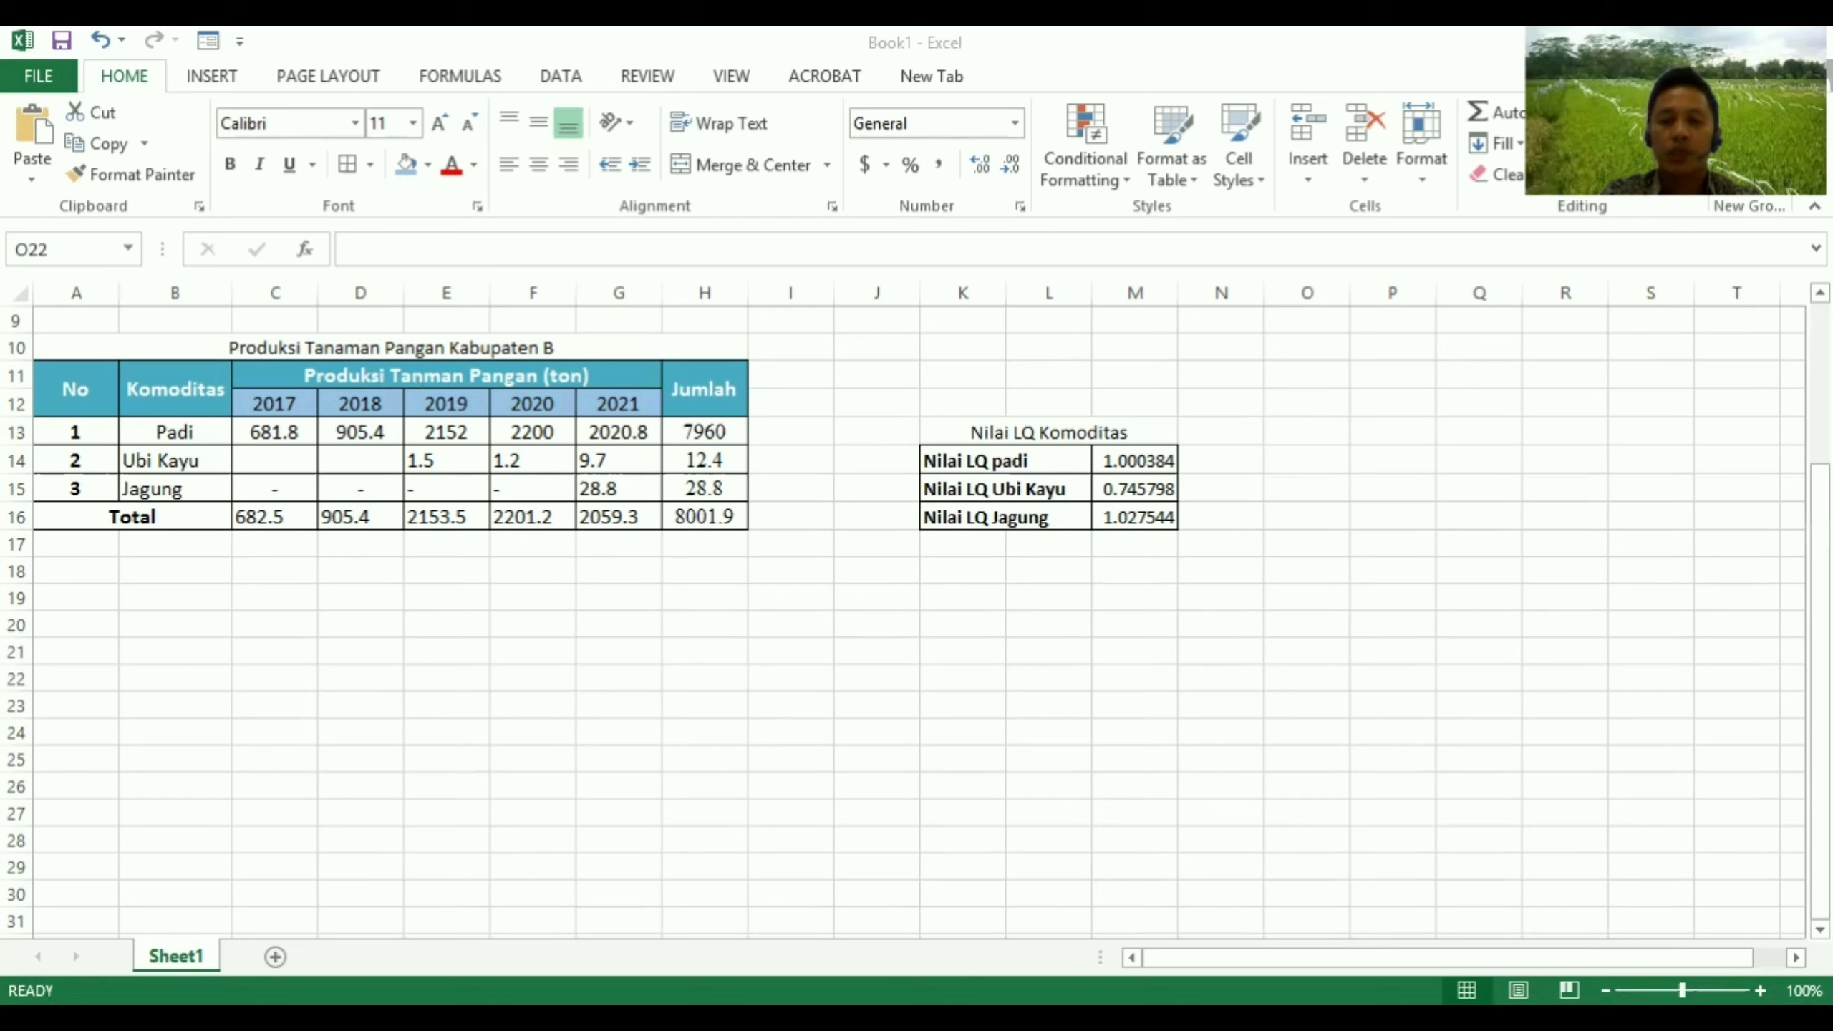
{"action": "left_click", "coordinate": [1307, 678]}
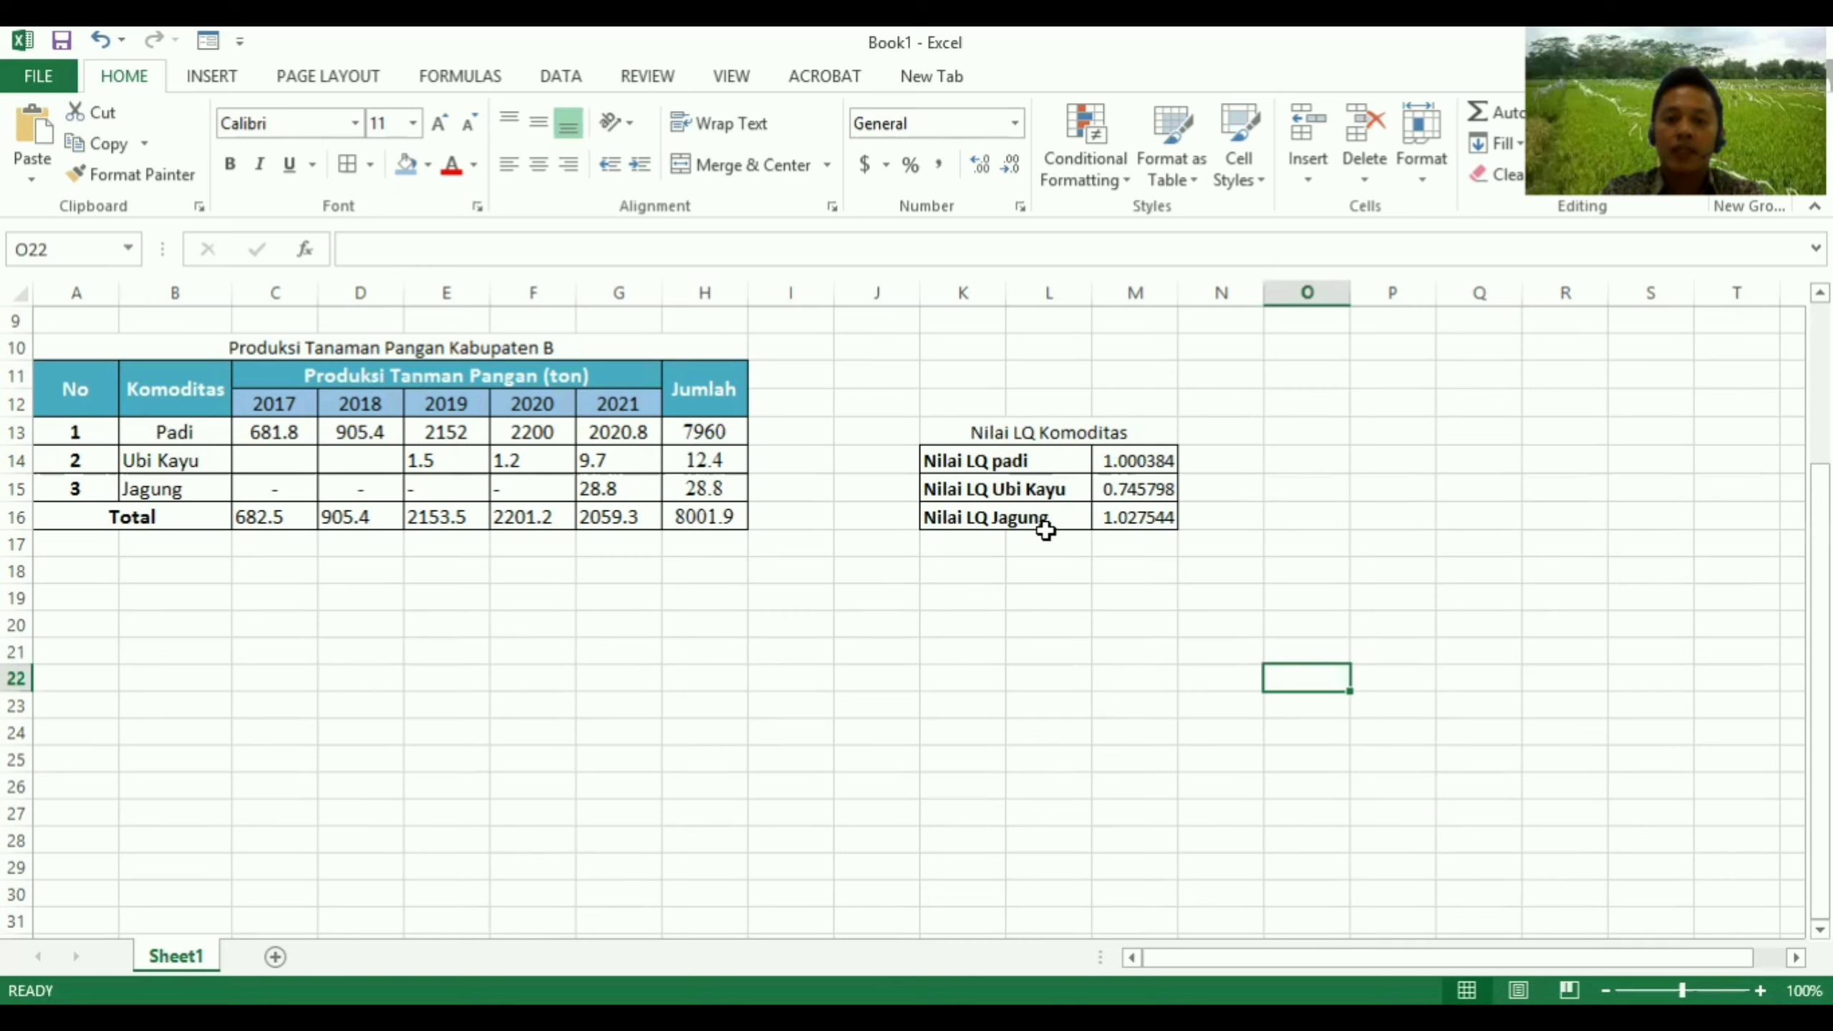
{"action": "left_click", "coordinate": [1112, 465]}
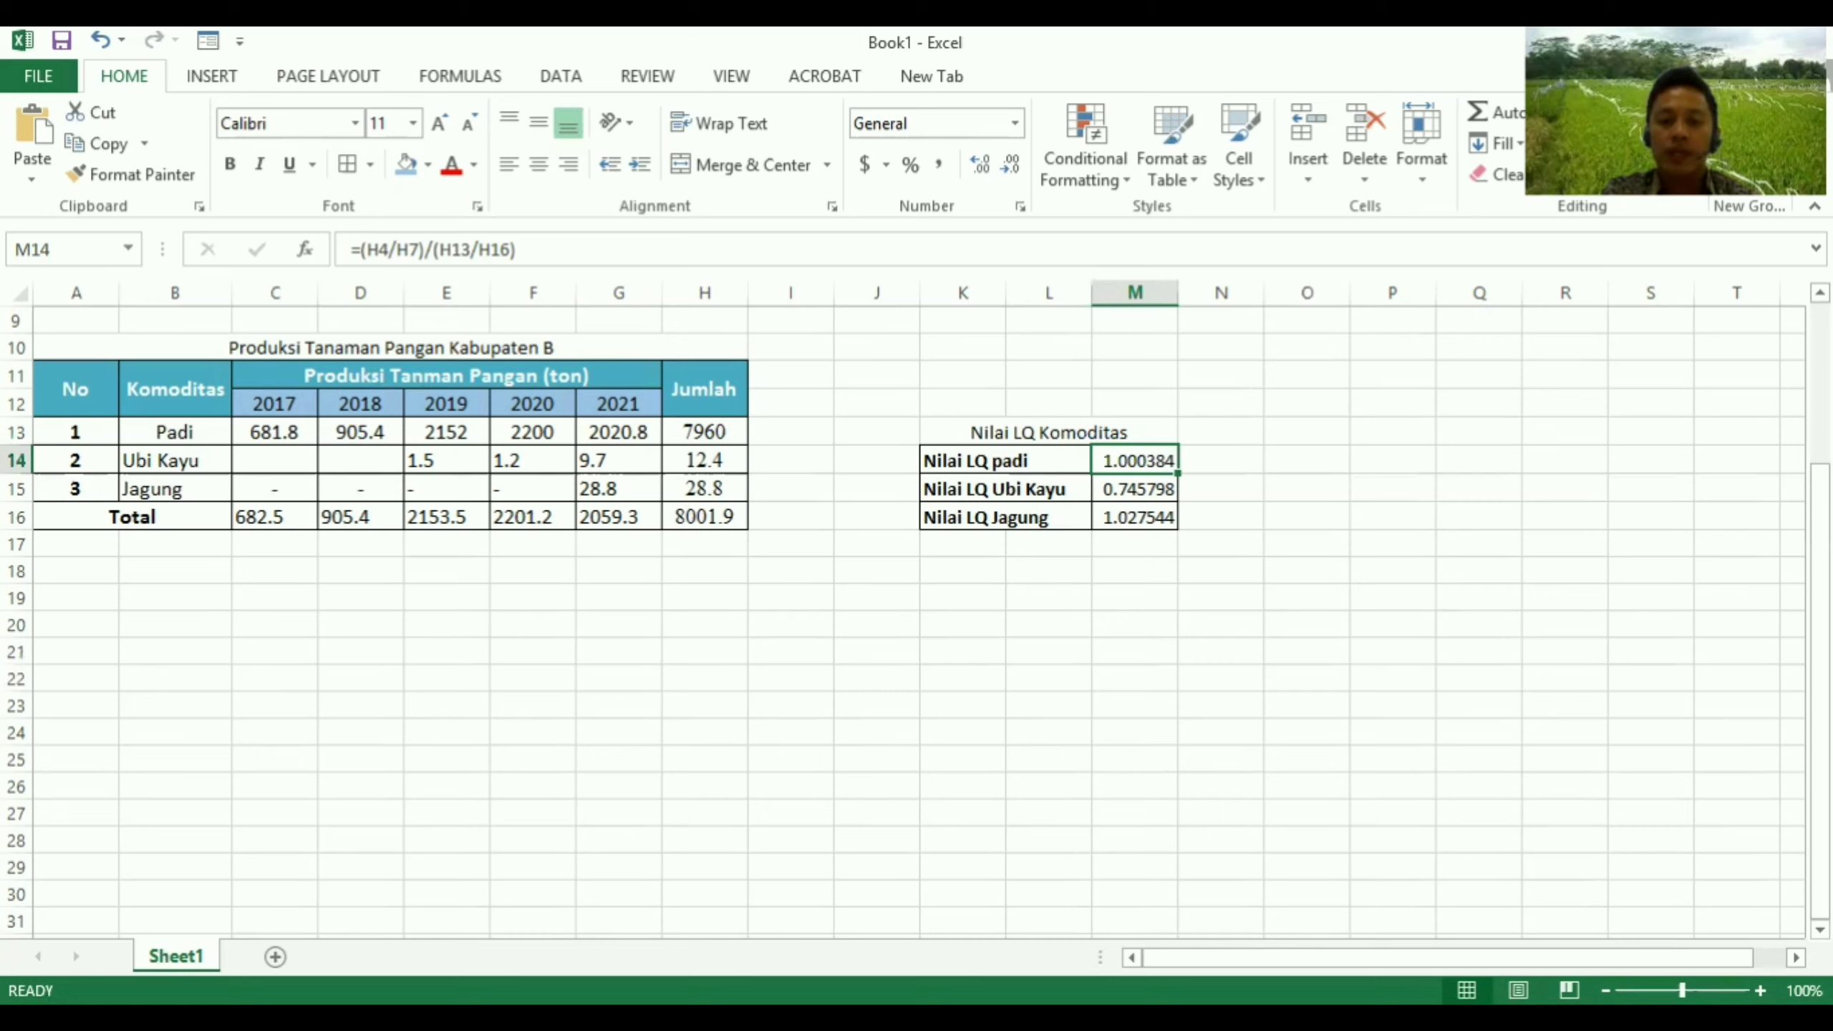
Switch to the Cabe Besar workbook and examine its 2005–2014 production data and the Kabupaten/Kota rows and 2014 column of the empty Cabe table
{"action": "key", "text": "alt+Tab"}
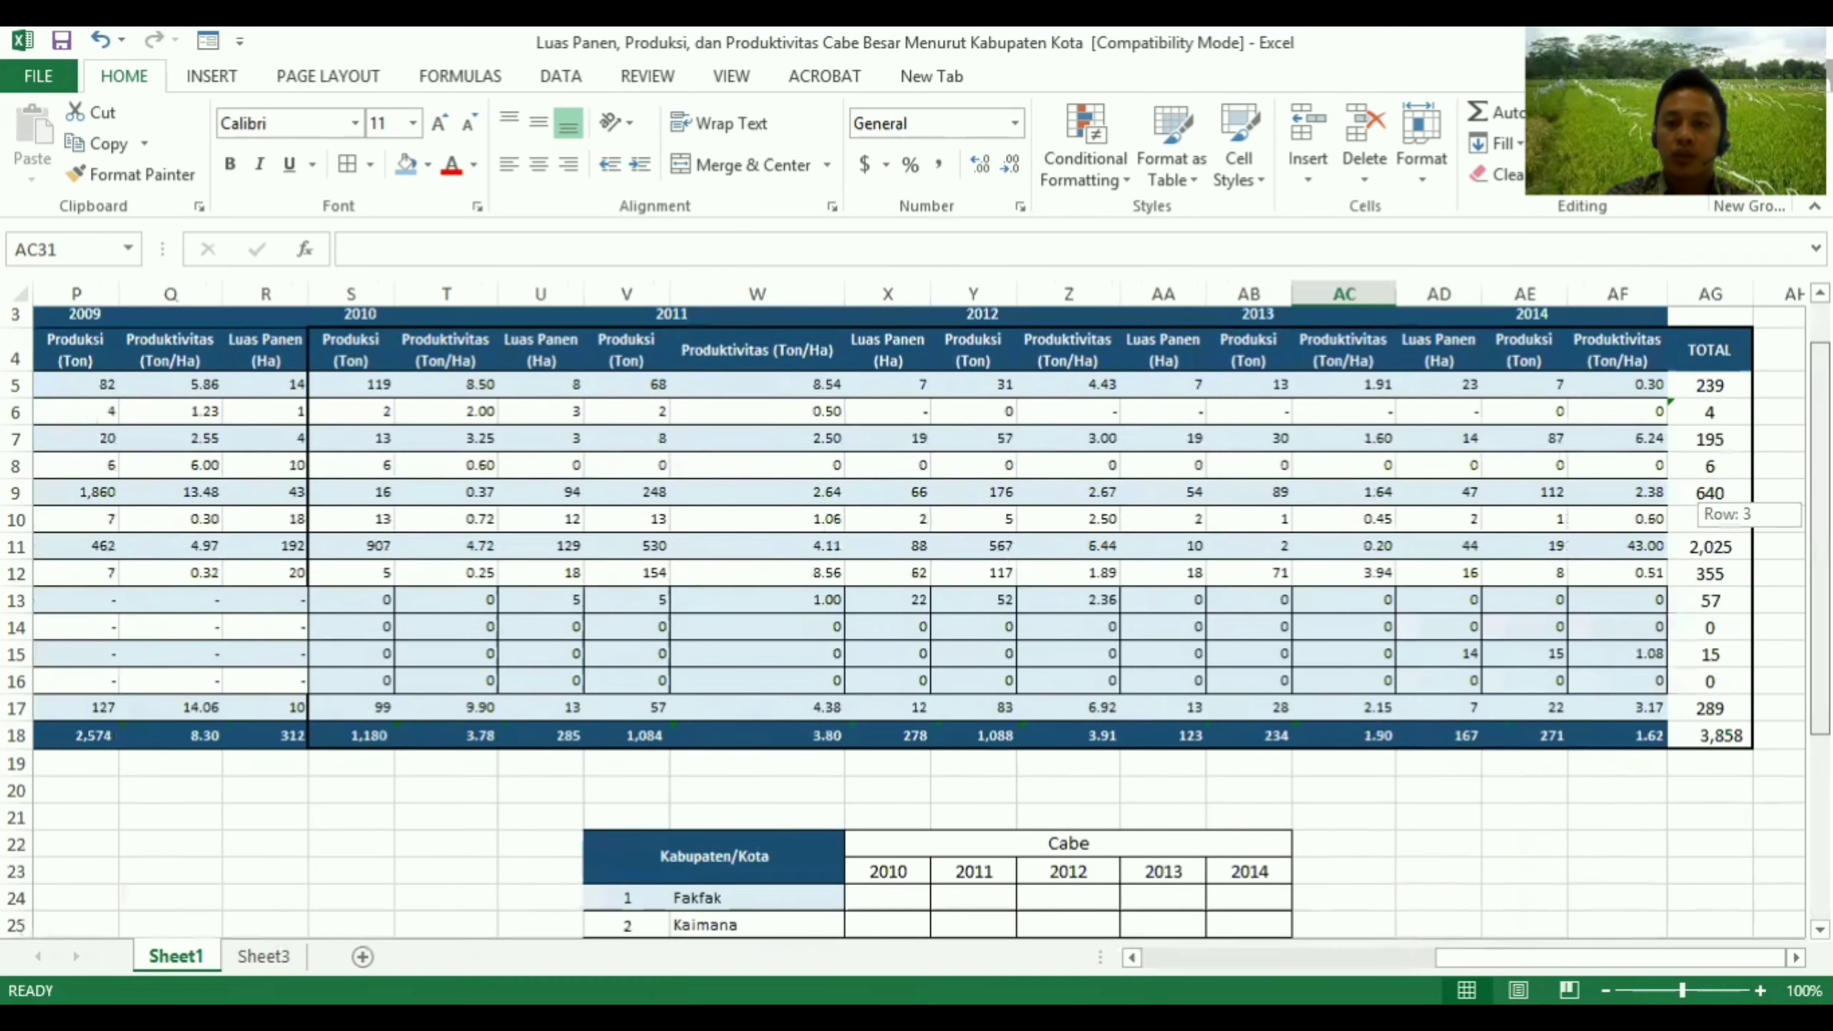
{"action": "scroll", "coordinate": [1559, 926], "scroll_direction": "up", "scroll_amount": 1}
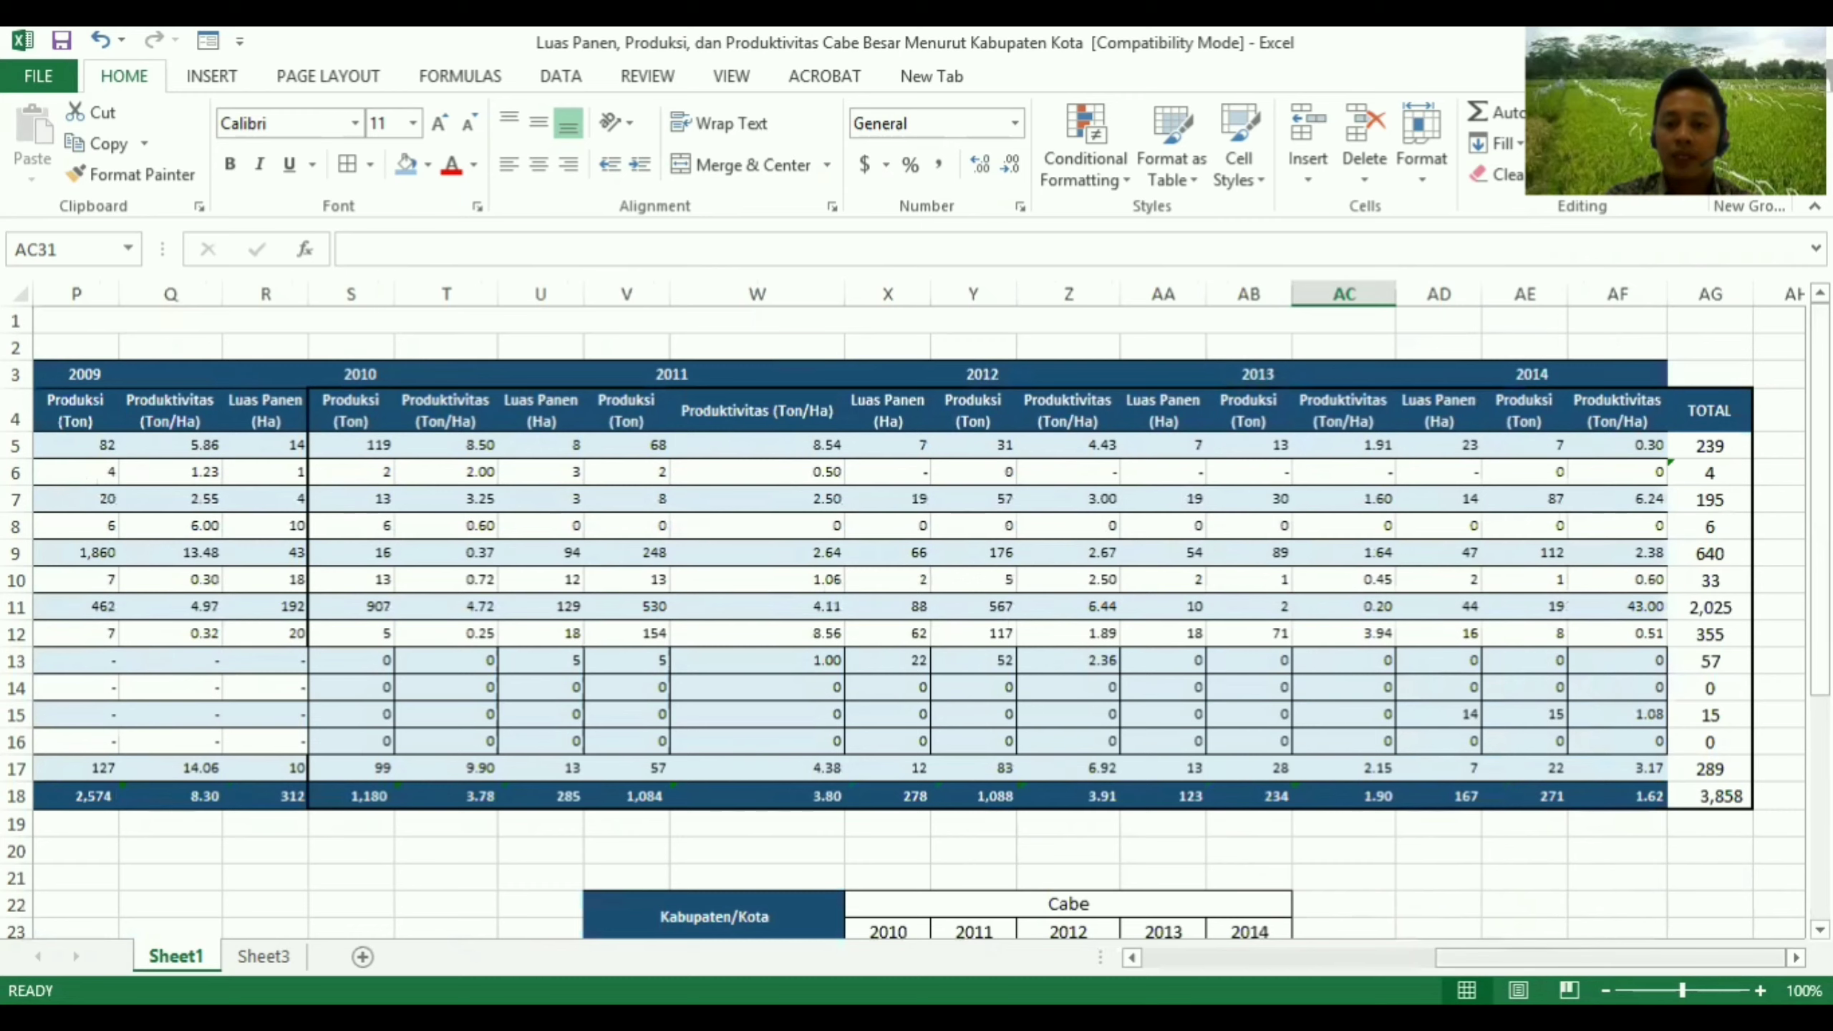
{"action": "scroll", "coordinate": [1559, 925], "scroll_direction": "left", "scroll_amount": 2}
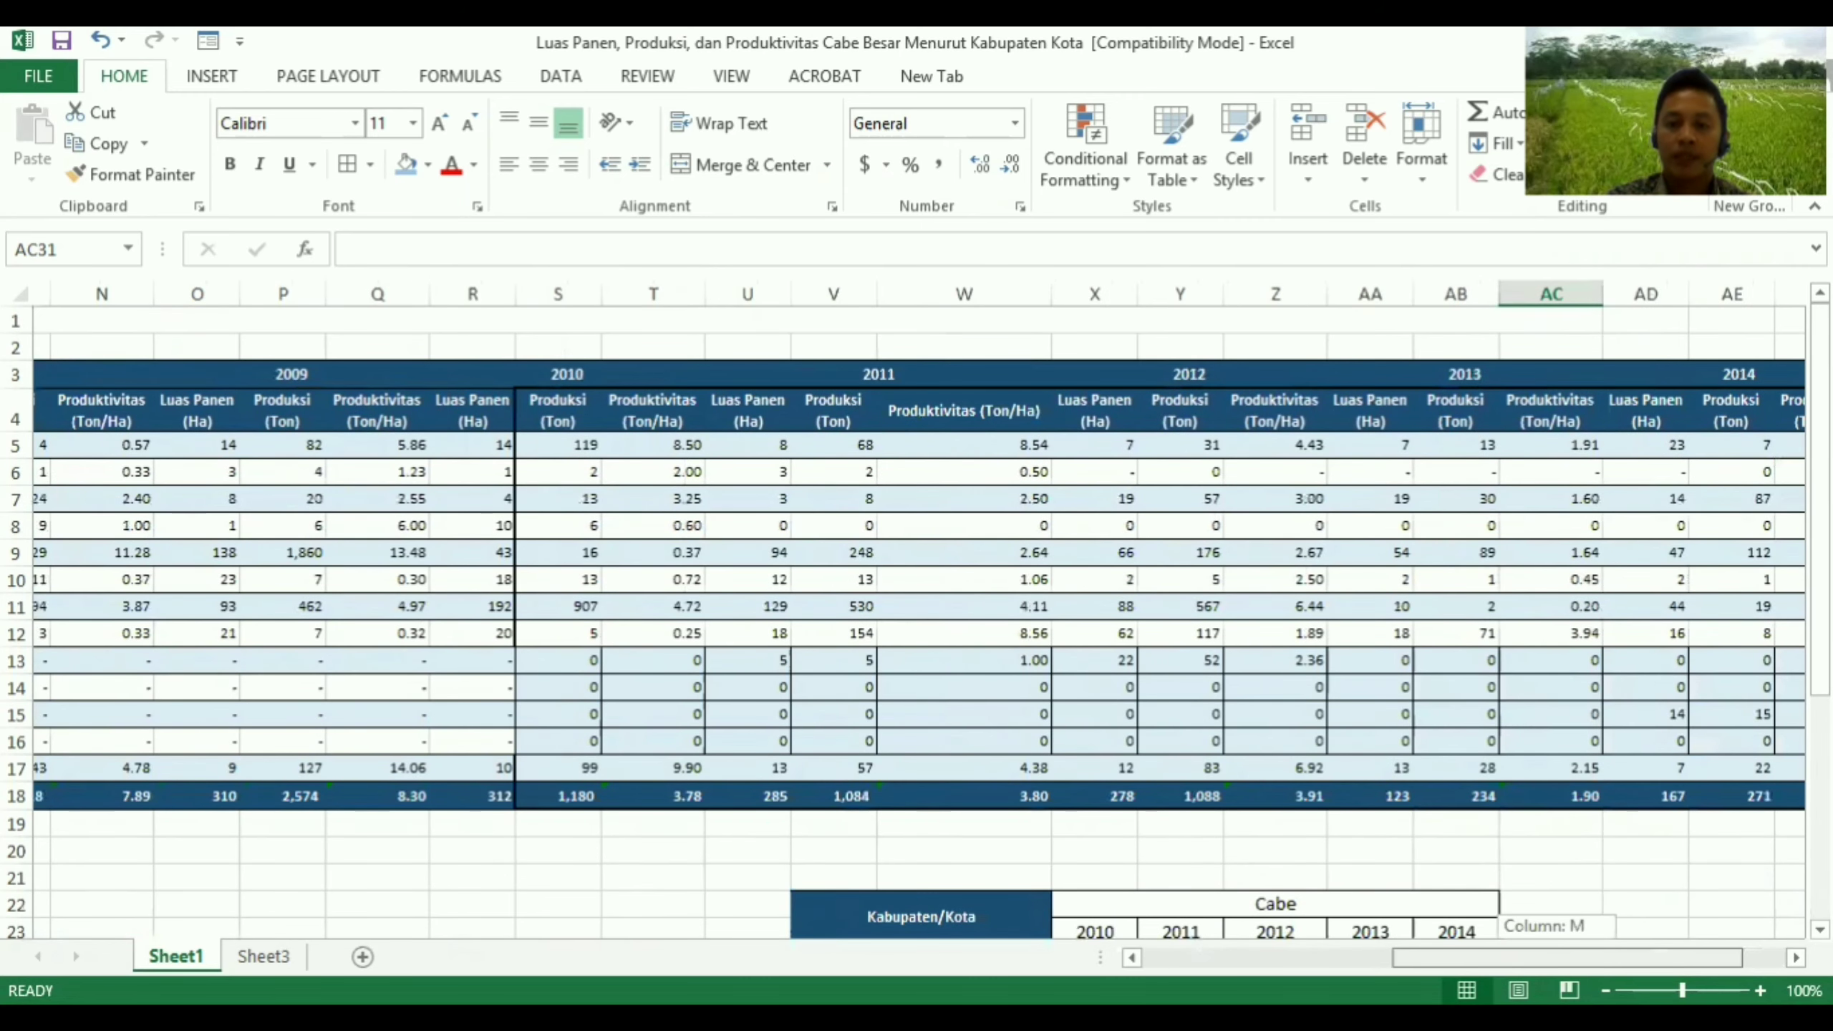
{"action": "left_click_drag", "start_coordinate": [1515, 960], "coordinate": [1377, 962]}
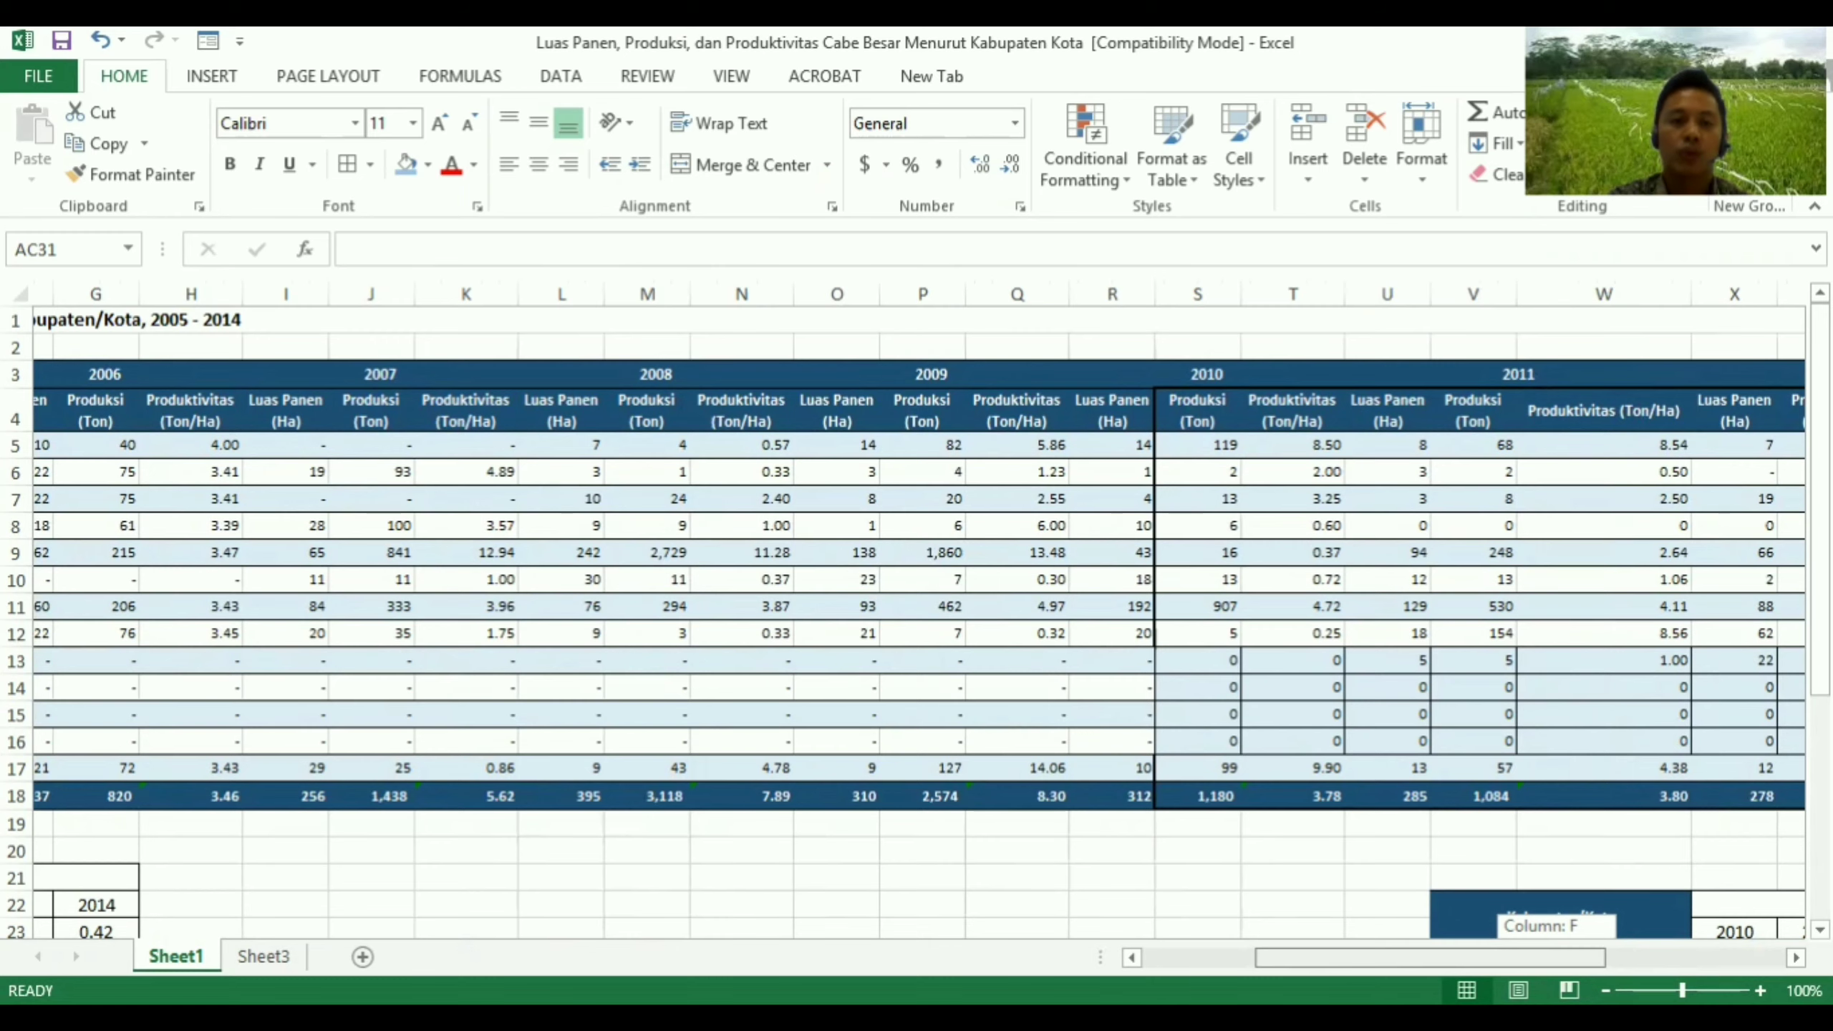
{"action": "left_click_drag", "start_coordinate": [1343, 961], "coordinate": [1196, 945]}
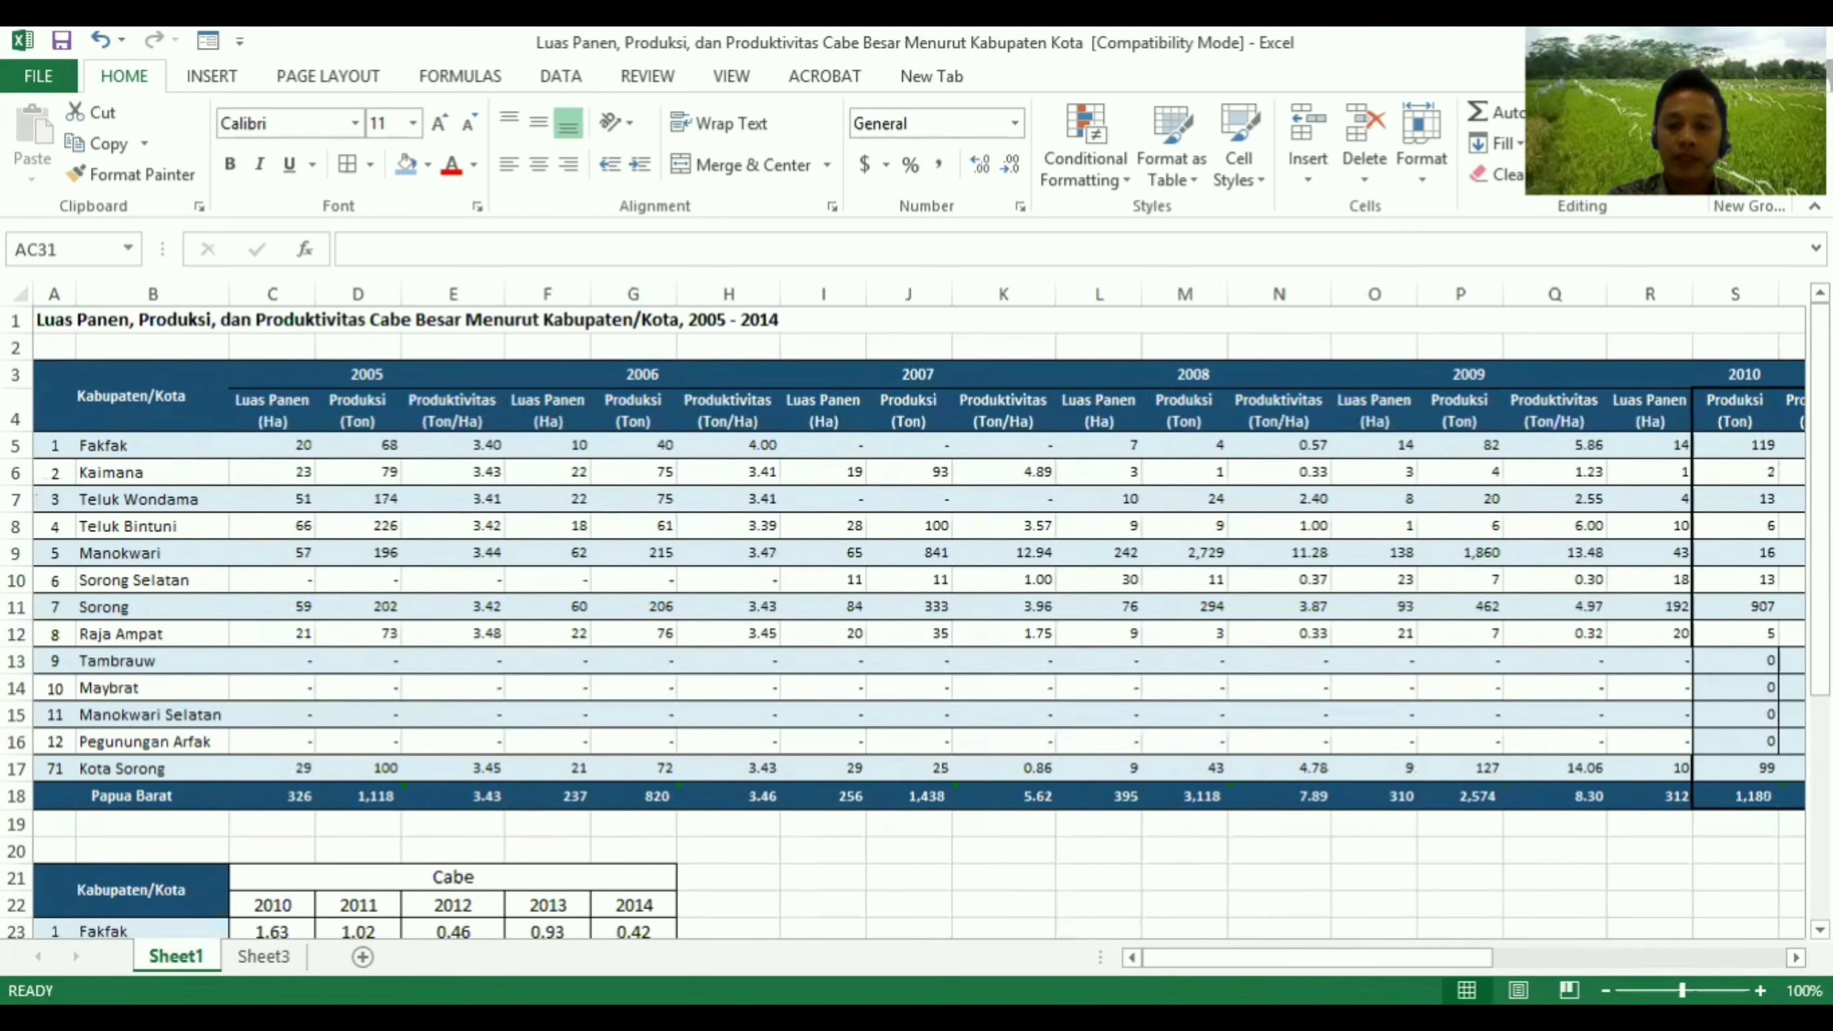
{"action": "left_click_drag", "start_coordinate": [1318, 958], "coordinate": [1611, 958]}
{"action": "left_click_drag", "start_coordinate": [1821, 573], "coordinate": [1820, 658]}
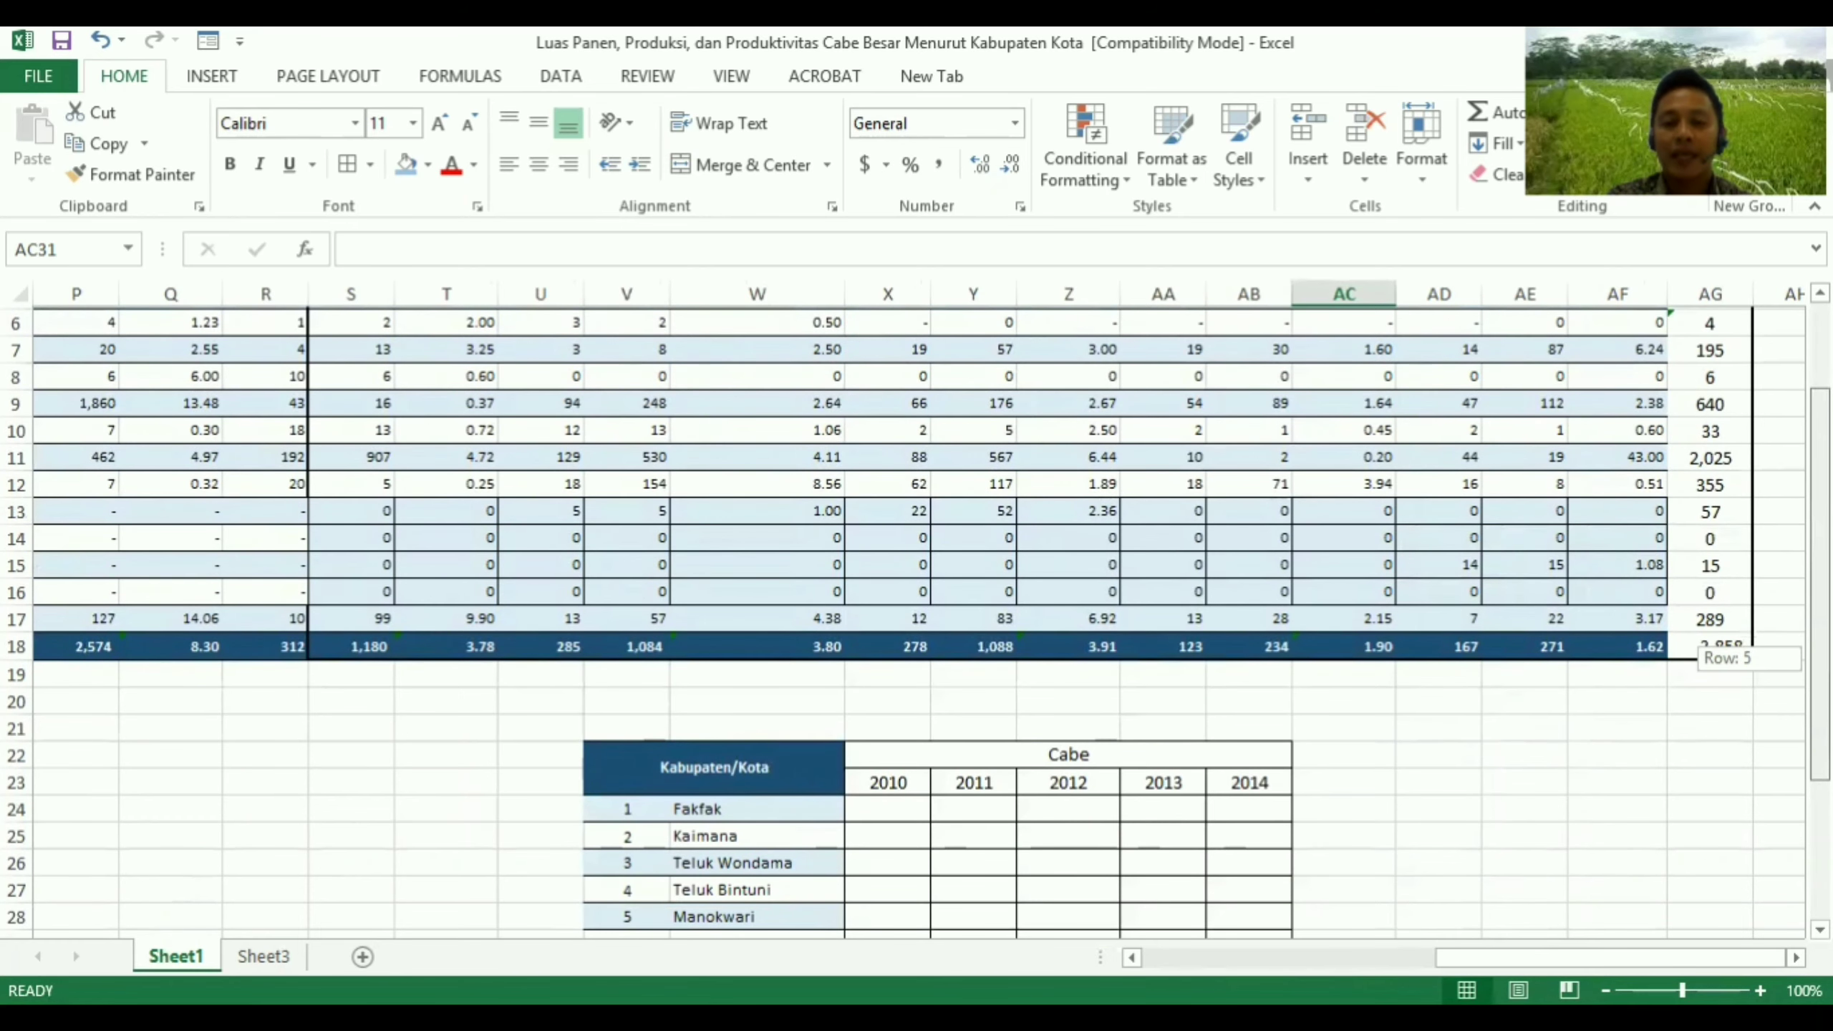
{"action": "left_click_drag", "start_coordinate": [1820, 658], "coordinate": [1821, 679]}
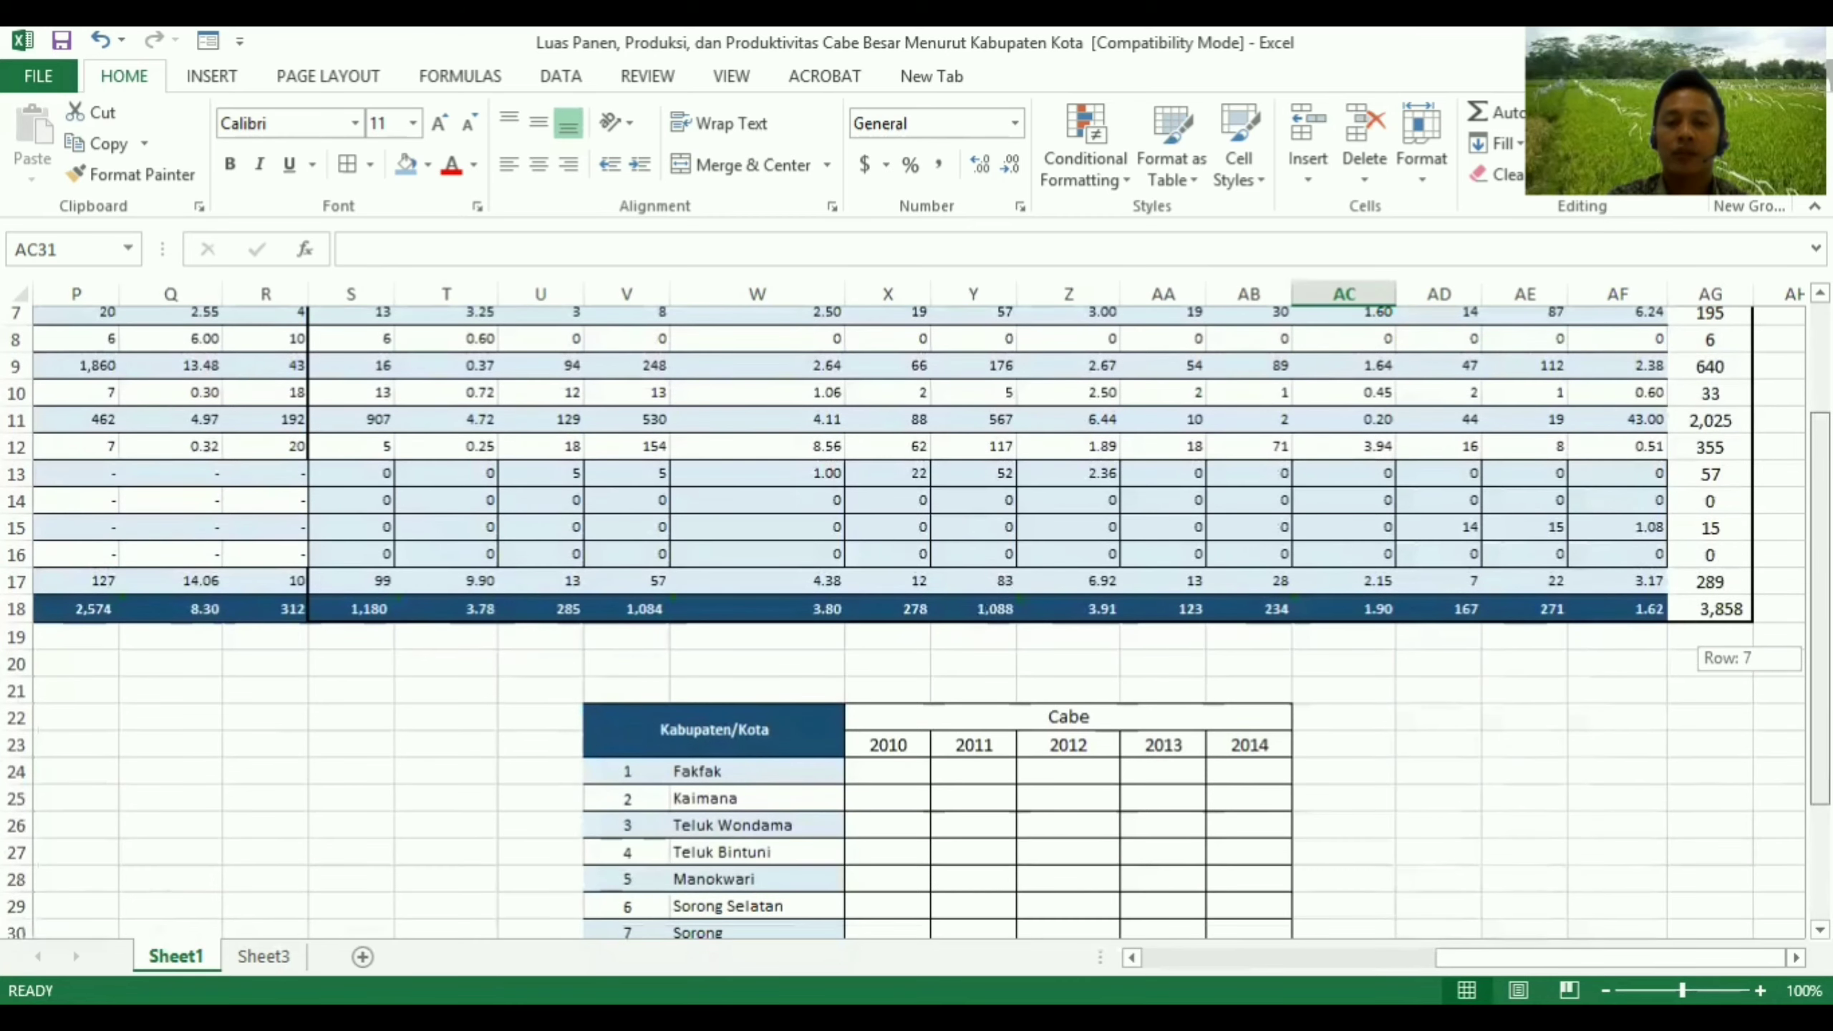
{"action": "left_click_drag", "start_coordinate": [1820, 679], "coordinate": [1820, 729]}
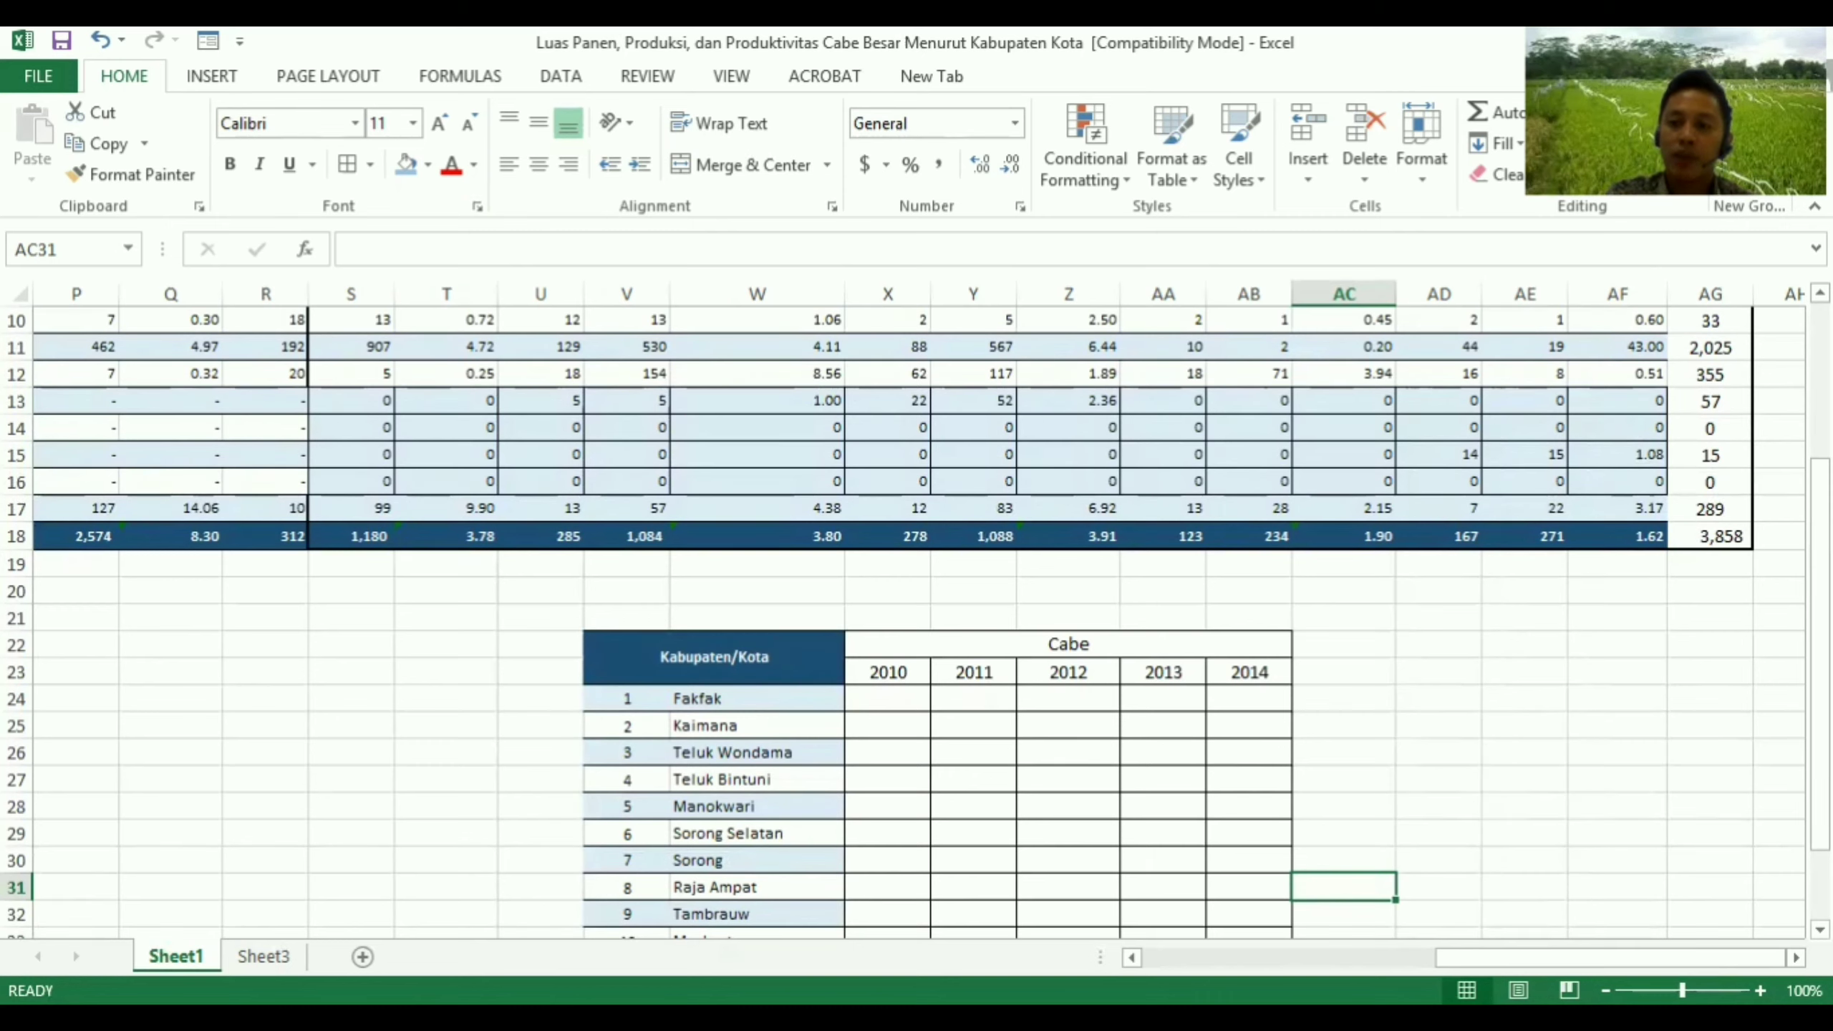
{"action": "left_click_drag", "start_coordinate": [1820, 654], "coordinate": [1821, 724]}
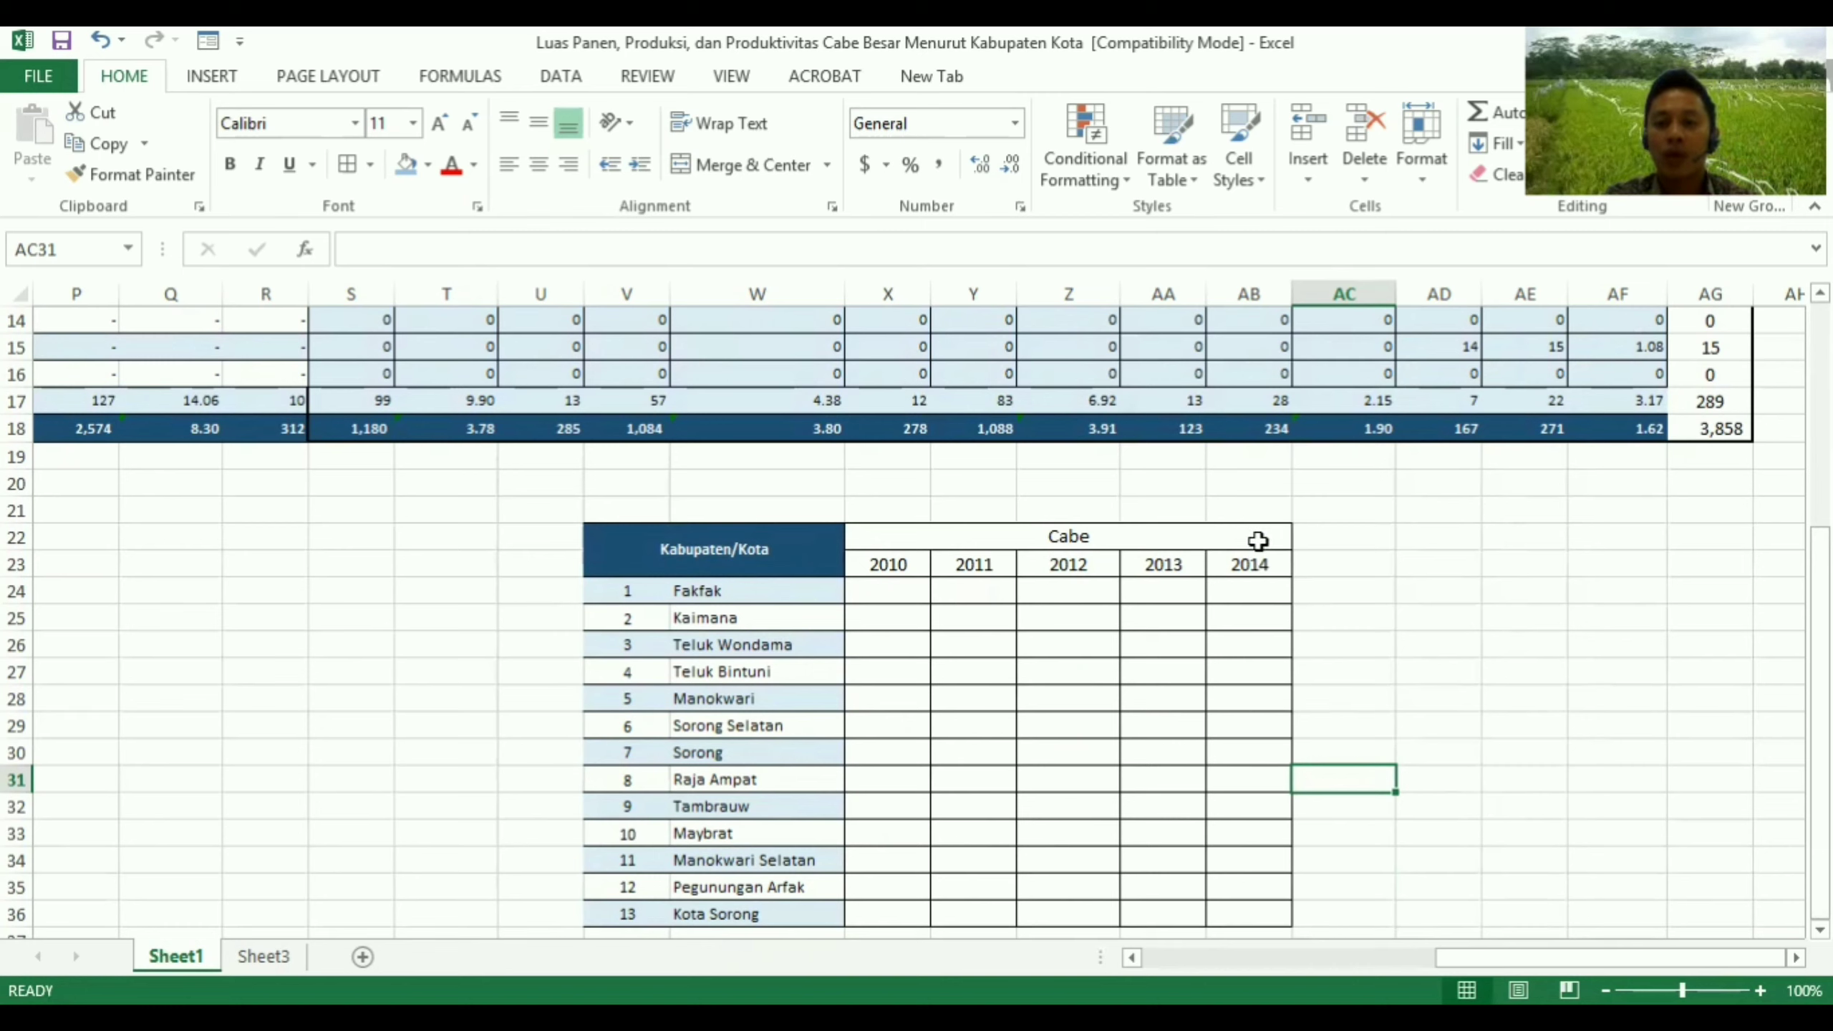
{"action": "left_click", "coordinate": [1254, 563]}
{"action": "left_click_drag", "start_coordinate": [1256, 594], "coordinate": [1253, 908]}
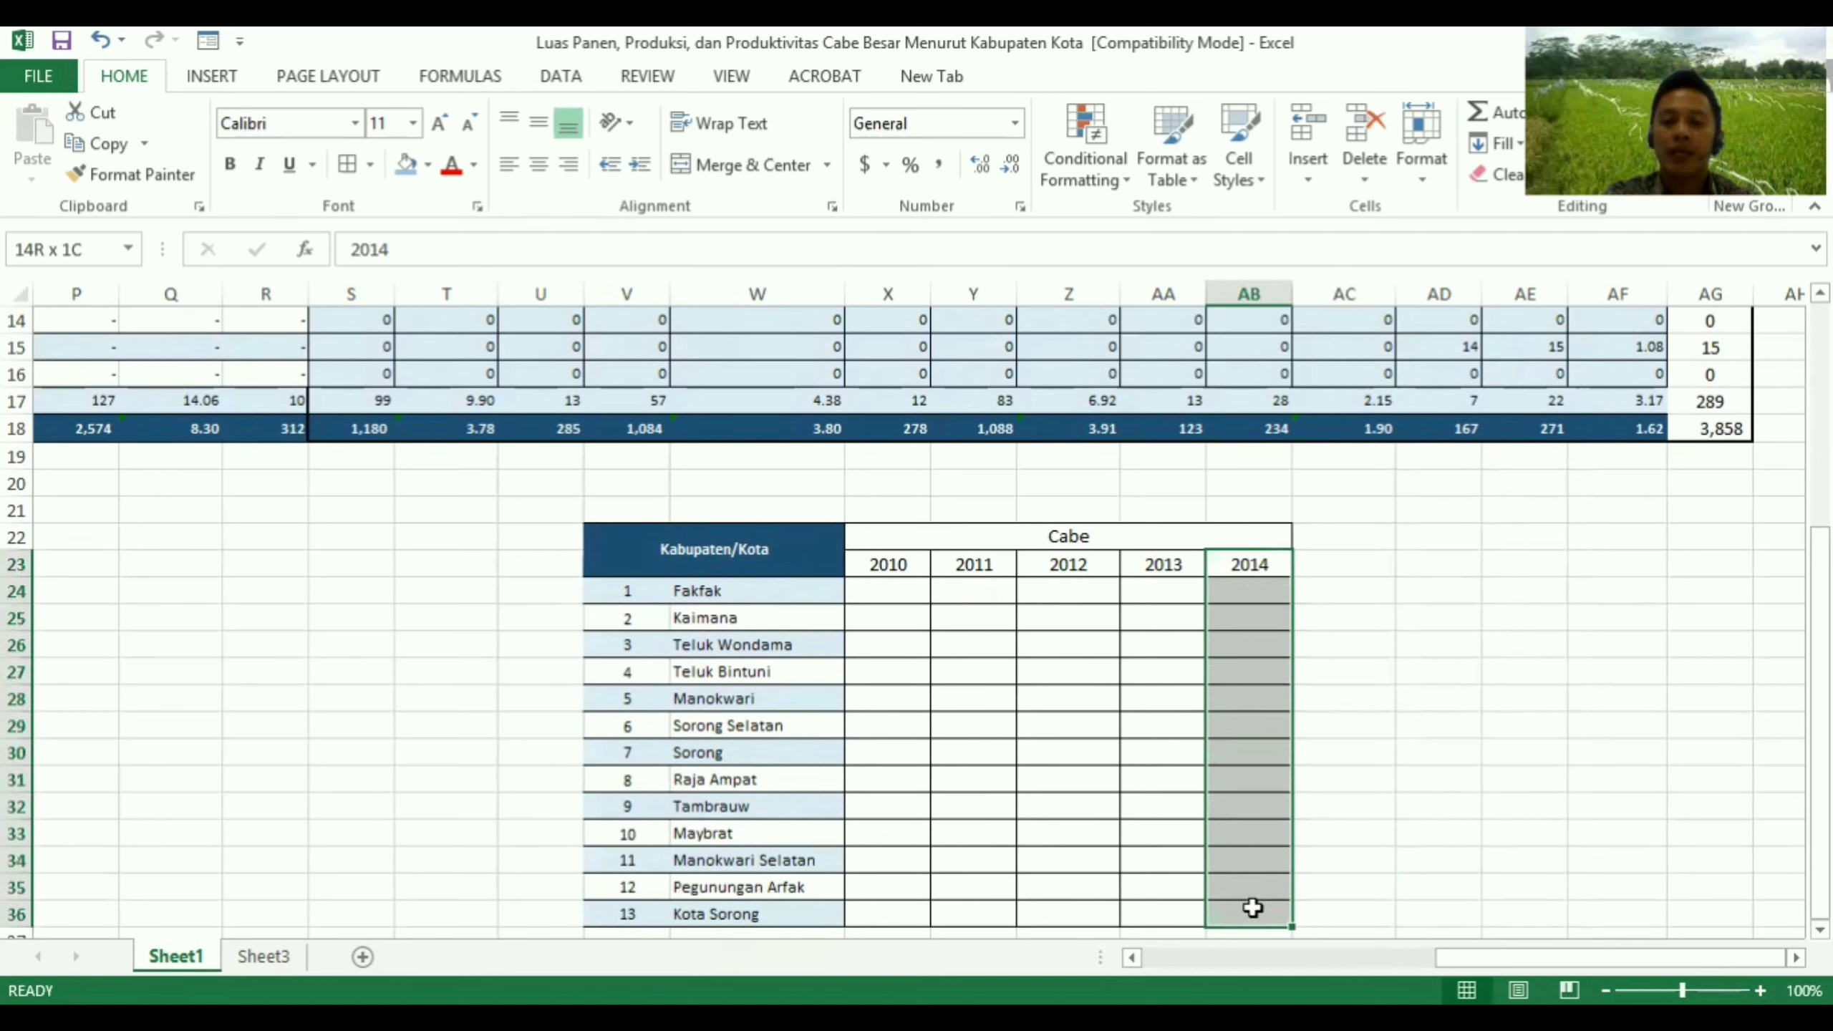
{"action": "left_click_drag", "start_coordinate": [1253, 908], "coordinate": [1253, 908]}
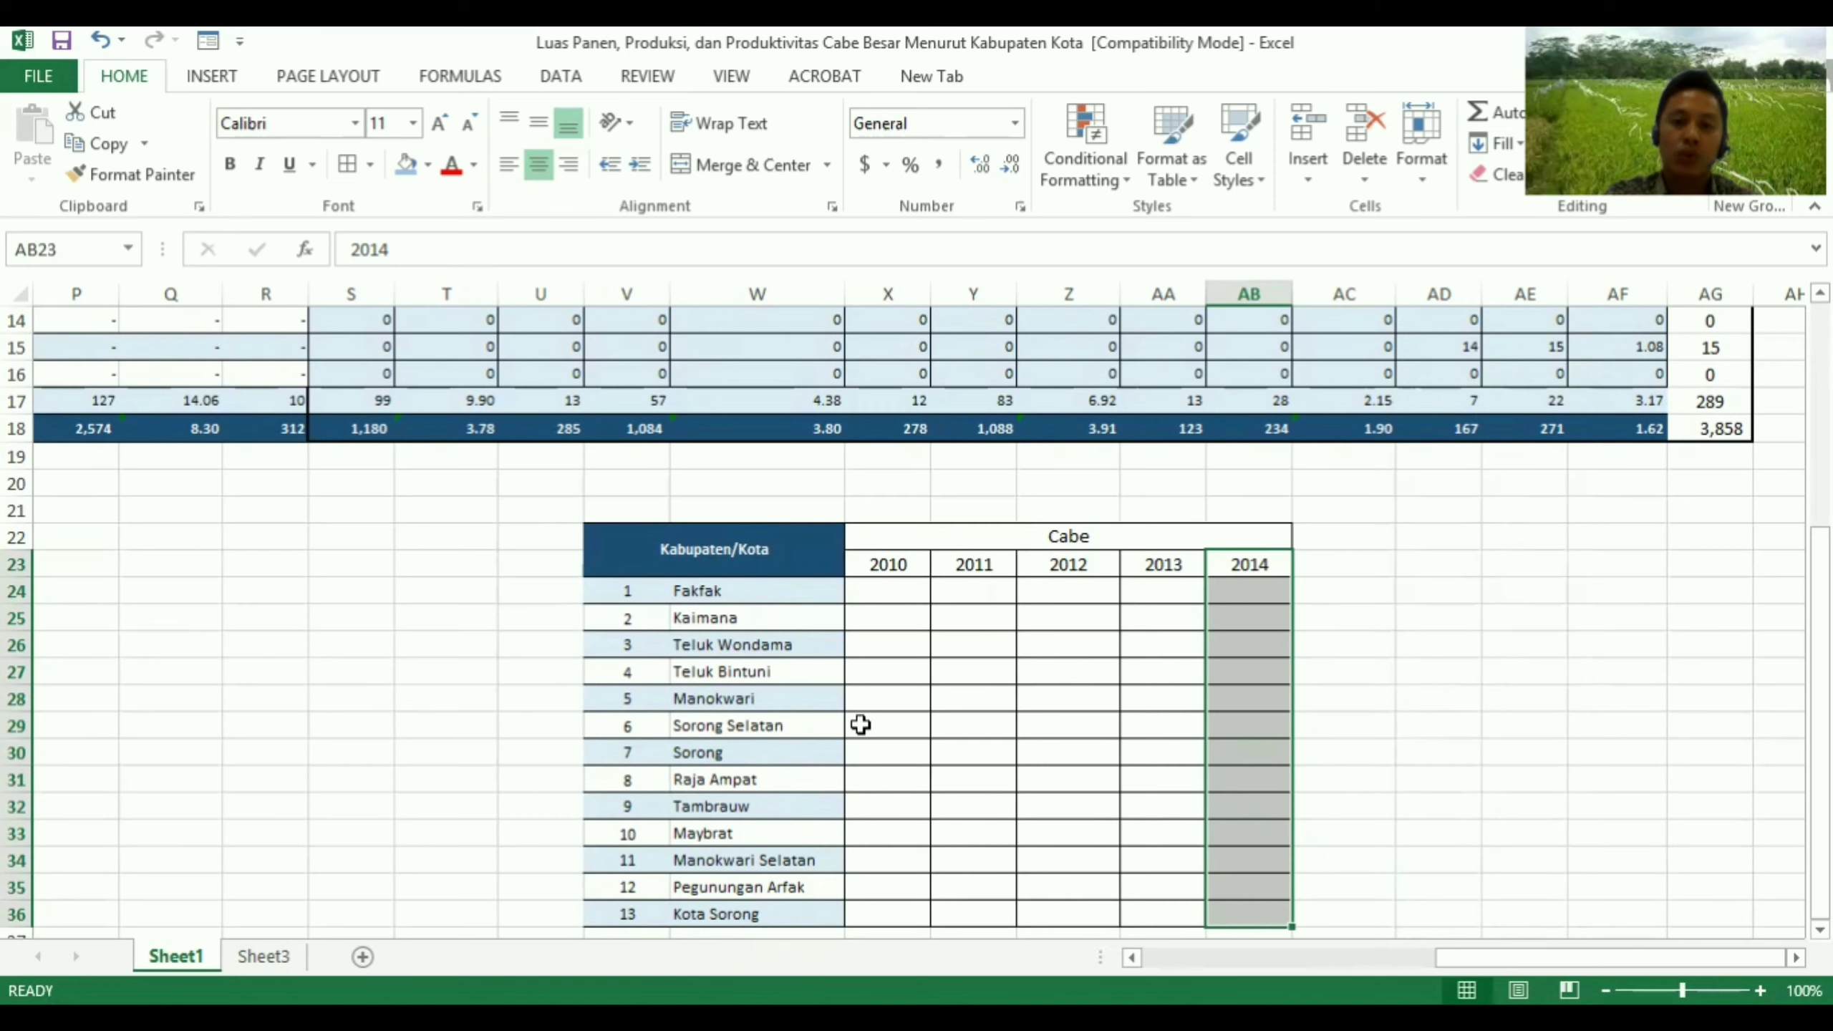
{"action": "left_click_drag", "start_coordinate": [735, 592], "coordinate": [733, 618]}
{"action": "left_click_drag", "start_coordinate": [732, 724], "coordinate": [723, 914]}
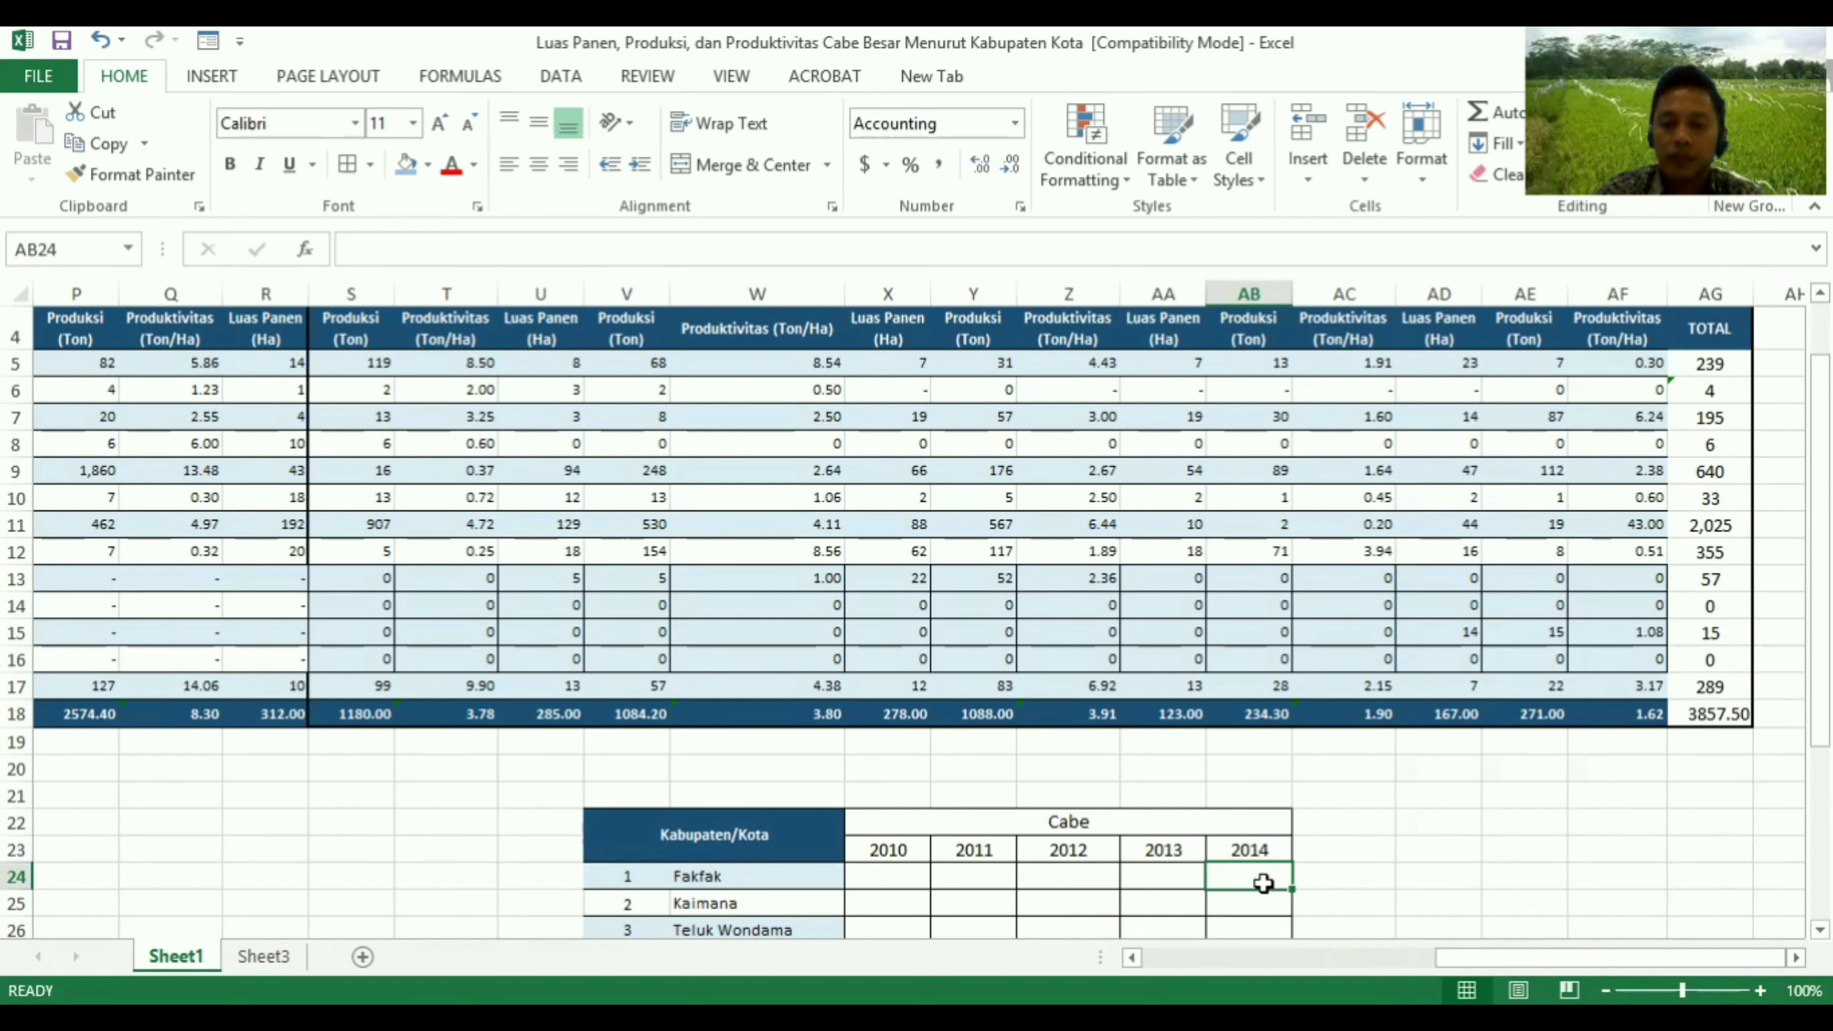
Calculate Fakfak's 2014 Cabe LQ value by entering =(AE5/AG5)/(AE18/AG18) in AB24
{"action": "type", "text": "="}
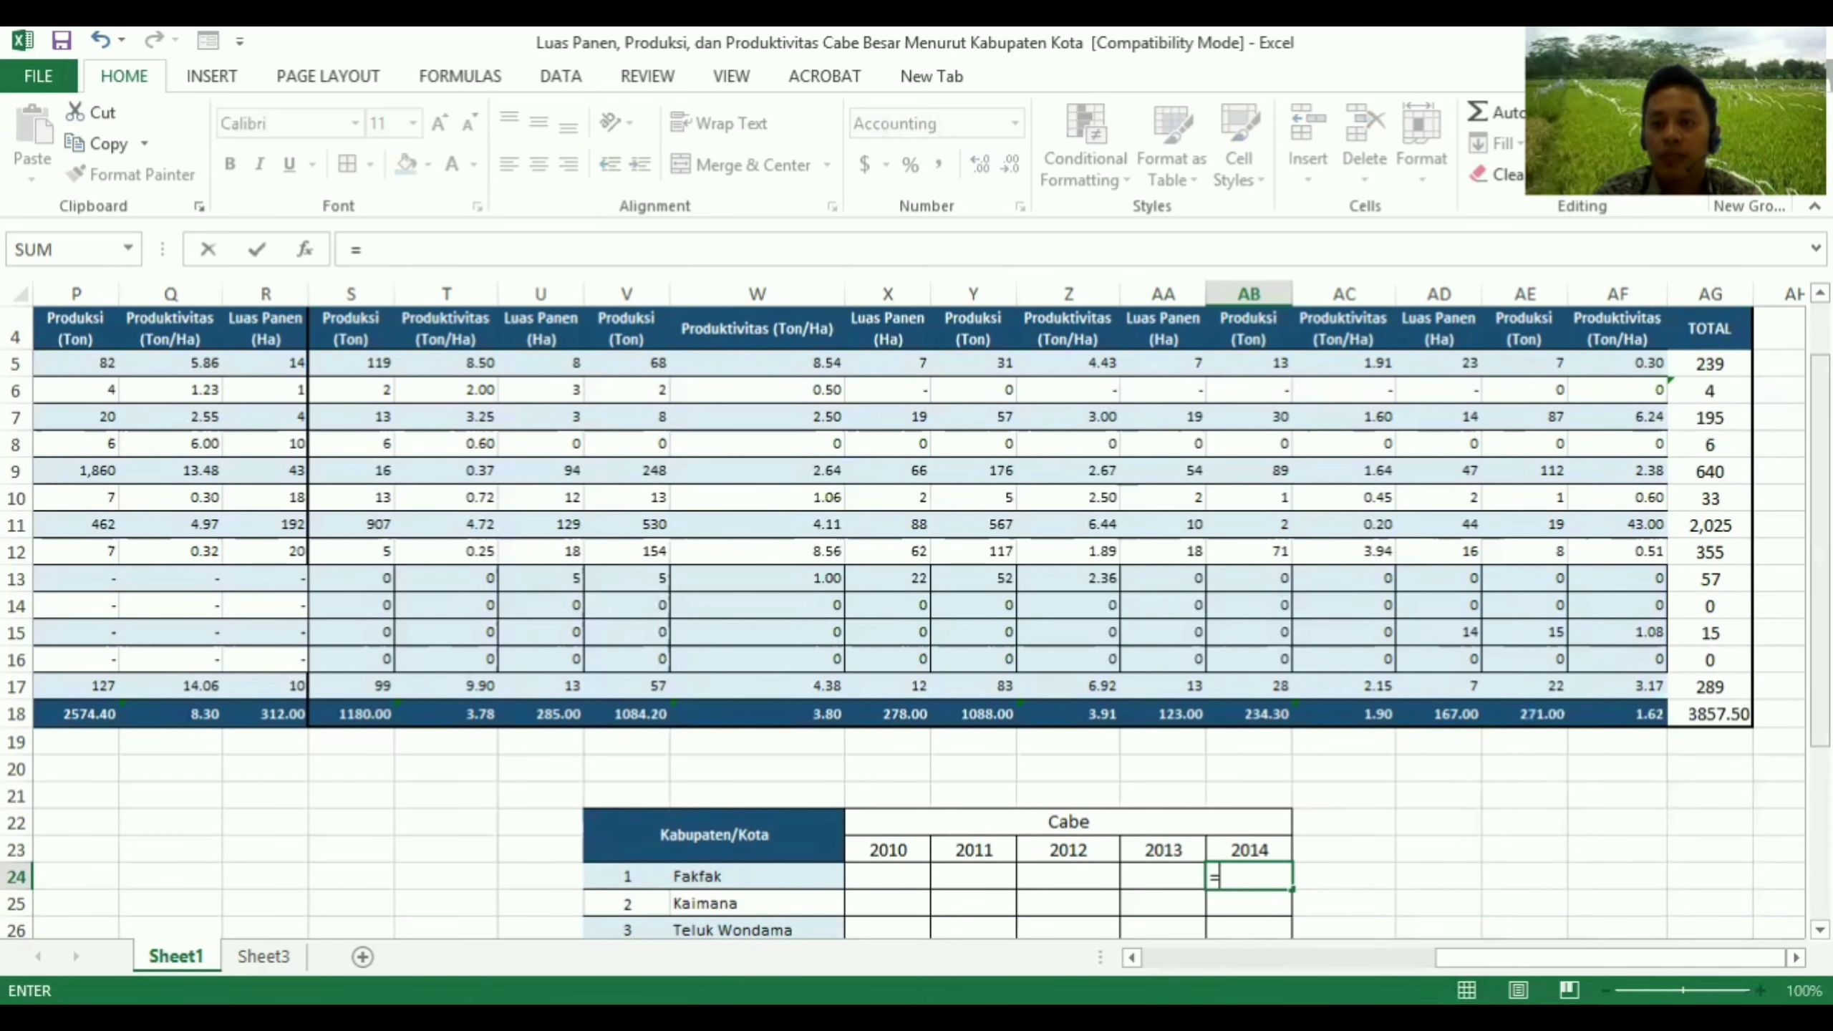
{"action": "scroll", "coordinate": [1719, 409], "scroll_direction": "up", "scroll_amount": 1}
{"action": "scroll", "coordinate": [1610, 434], "scroll_direction": "down", "scroll_amount": 1}
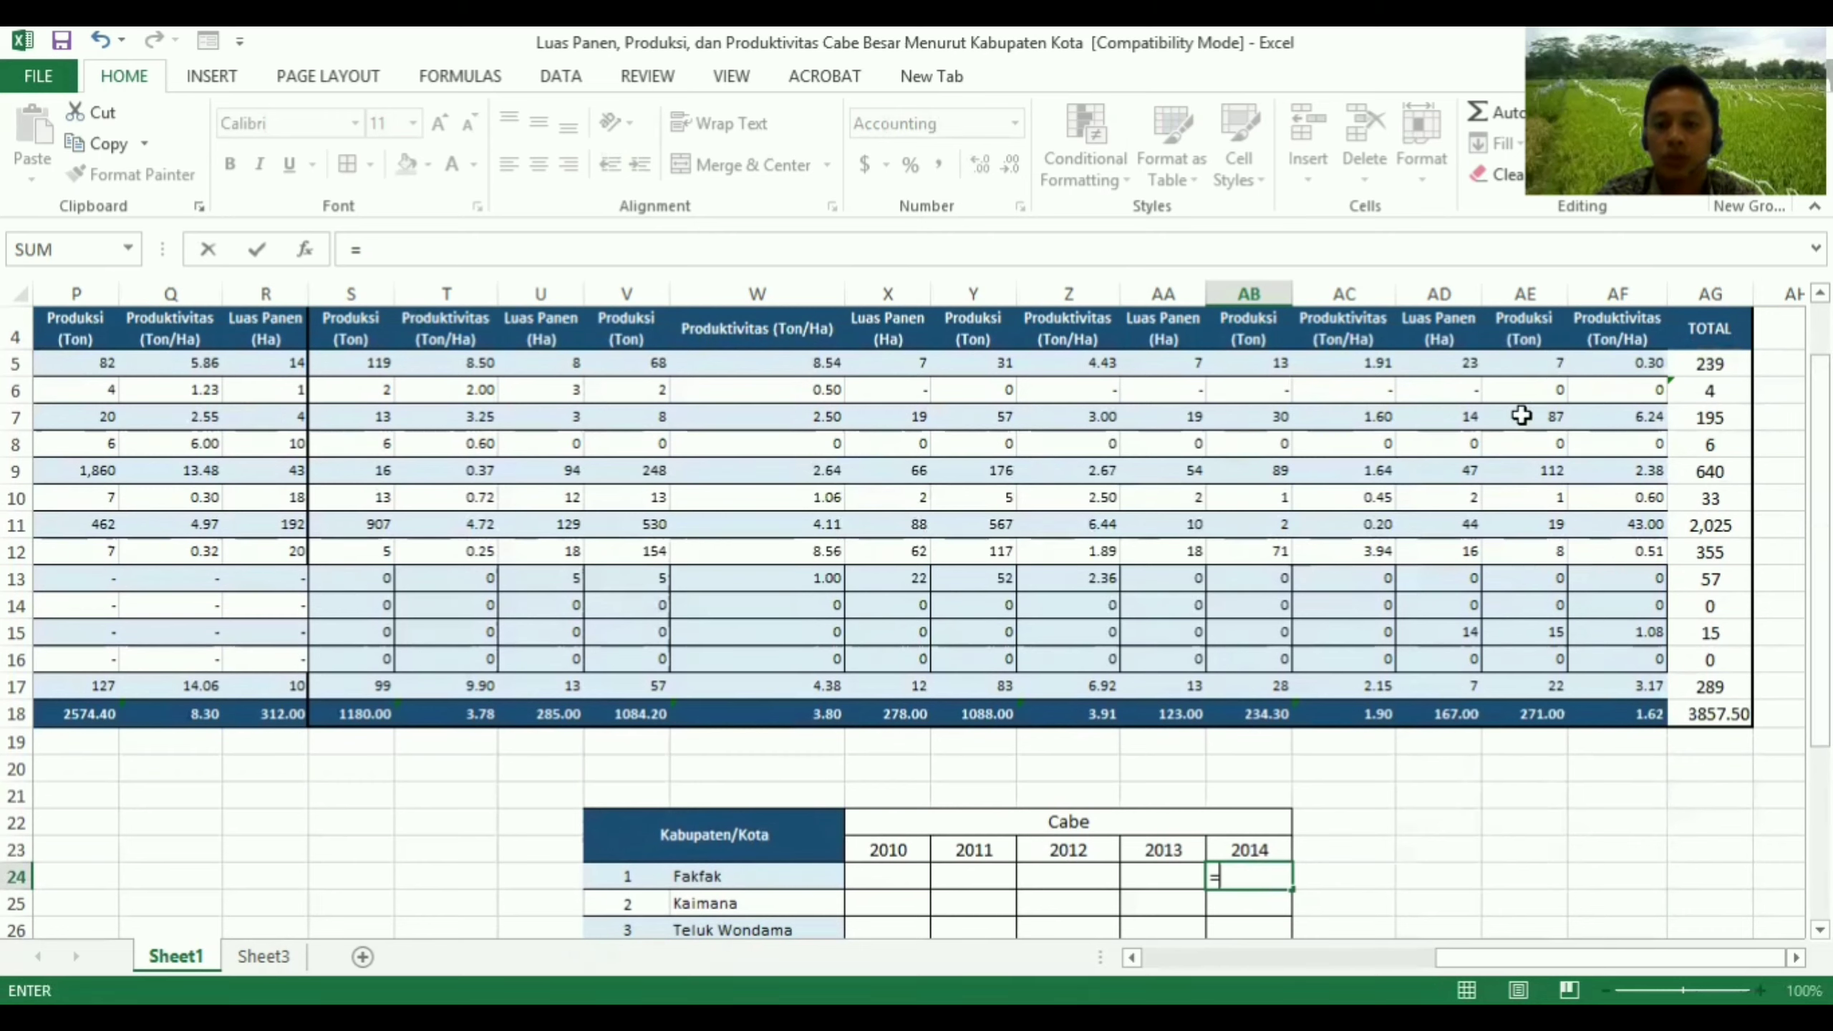
{"action": "type", "text": "("}
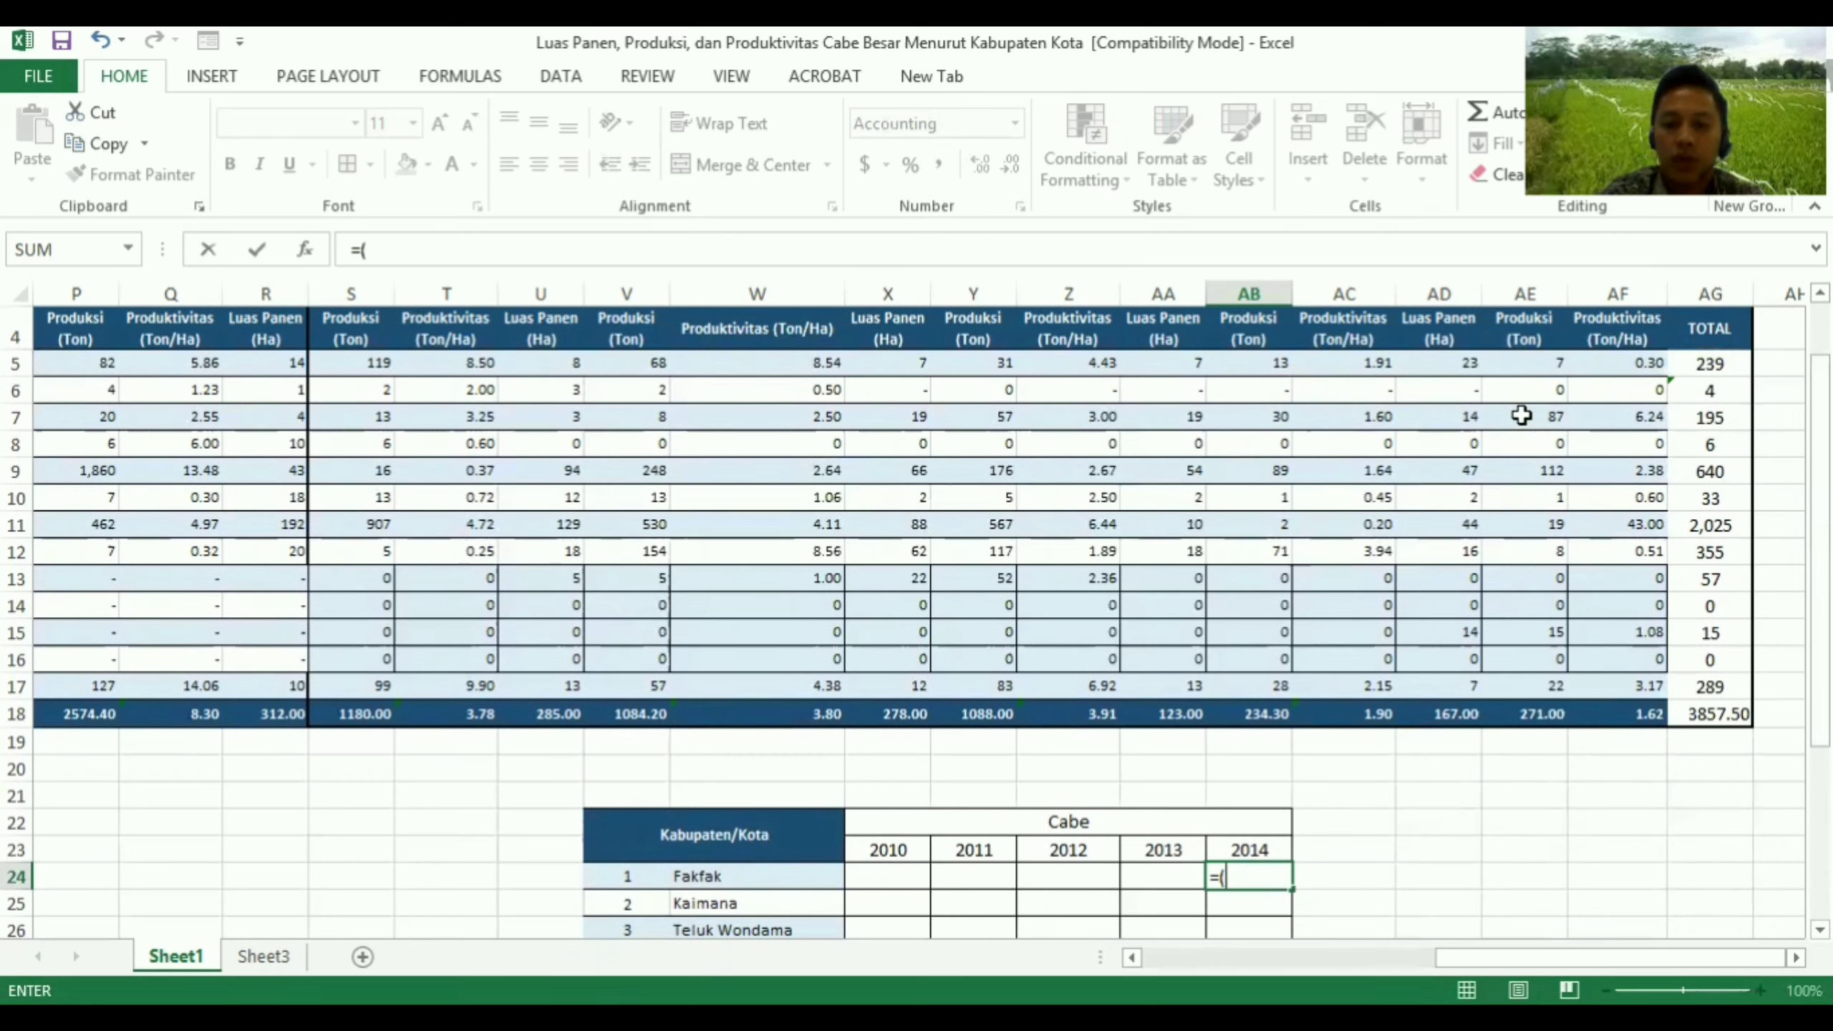
{"action": "left_click", "coordinate": [1554, 365]}
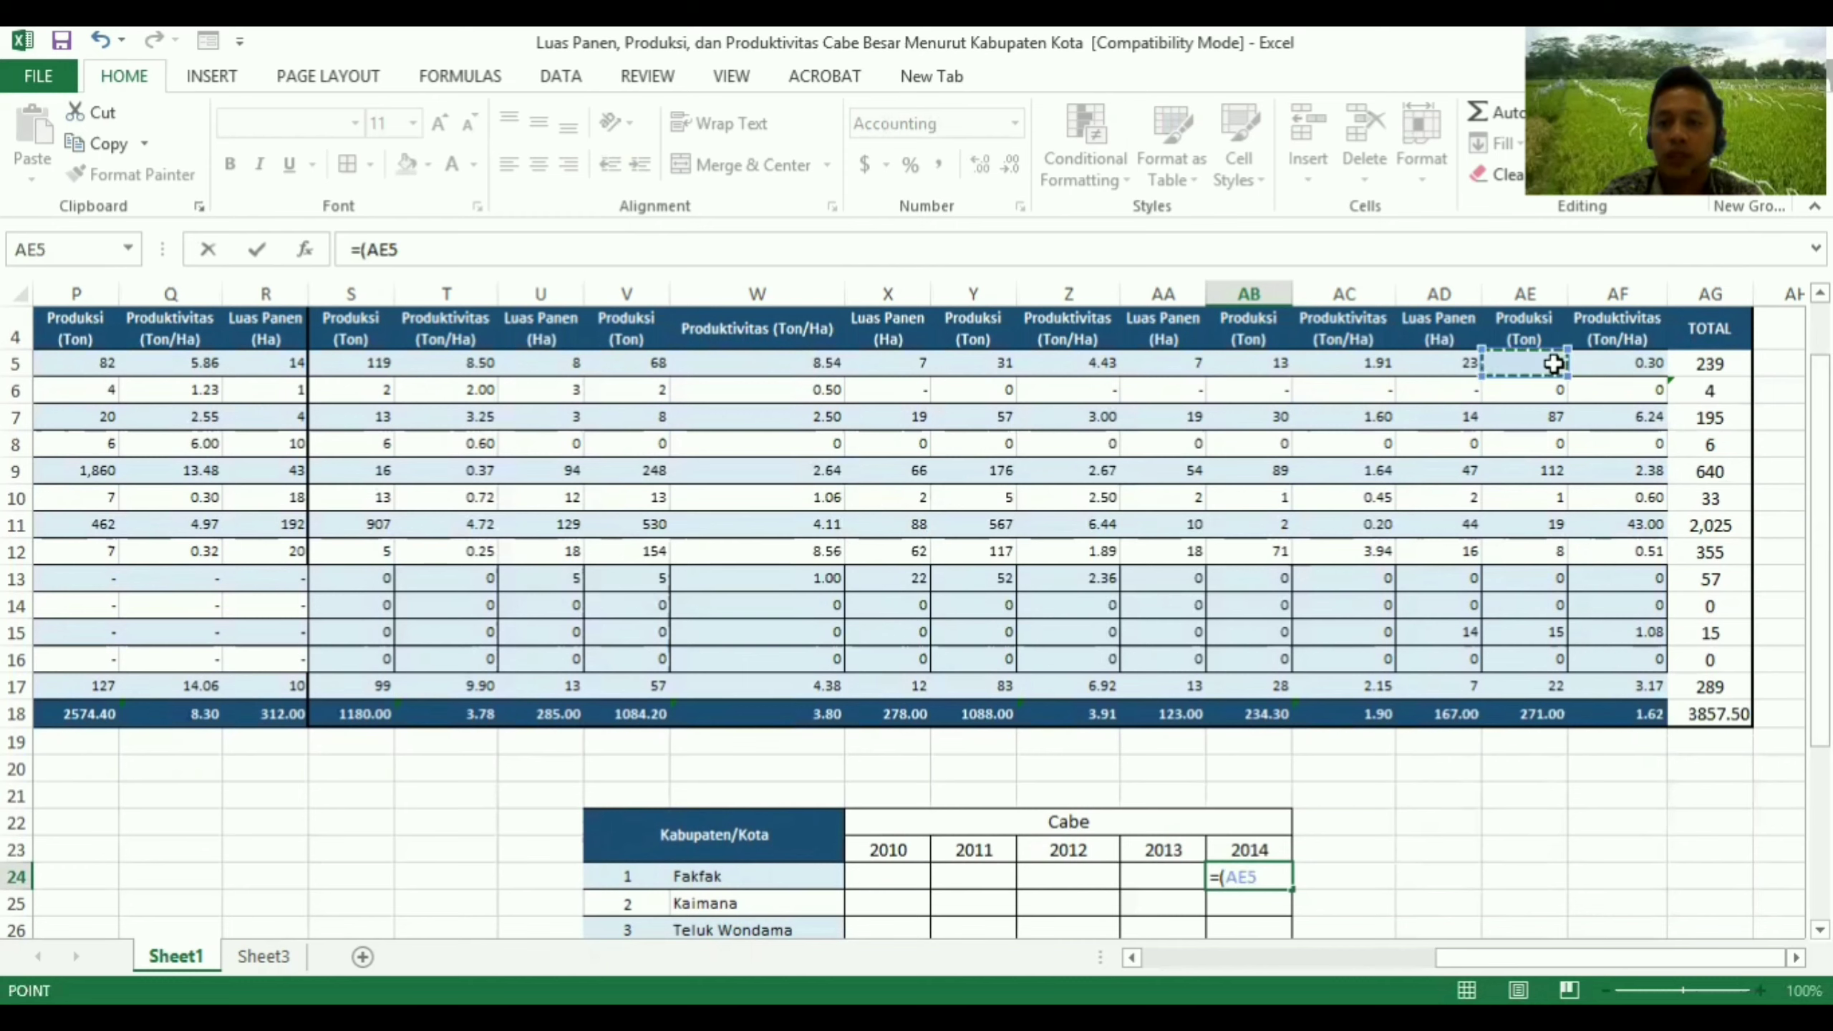
{"action": "type", "text": "/"}
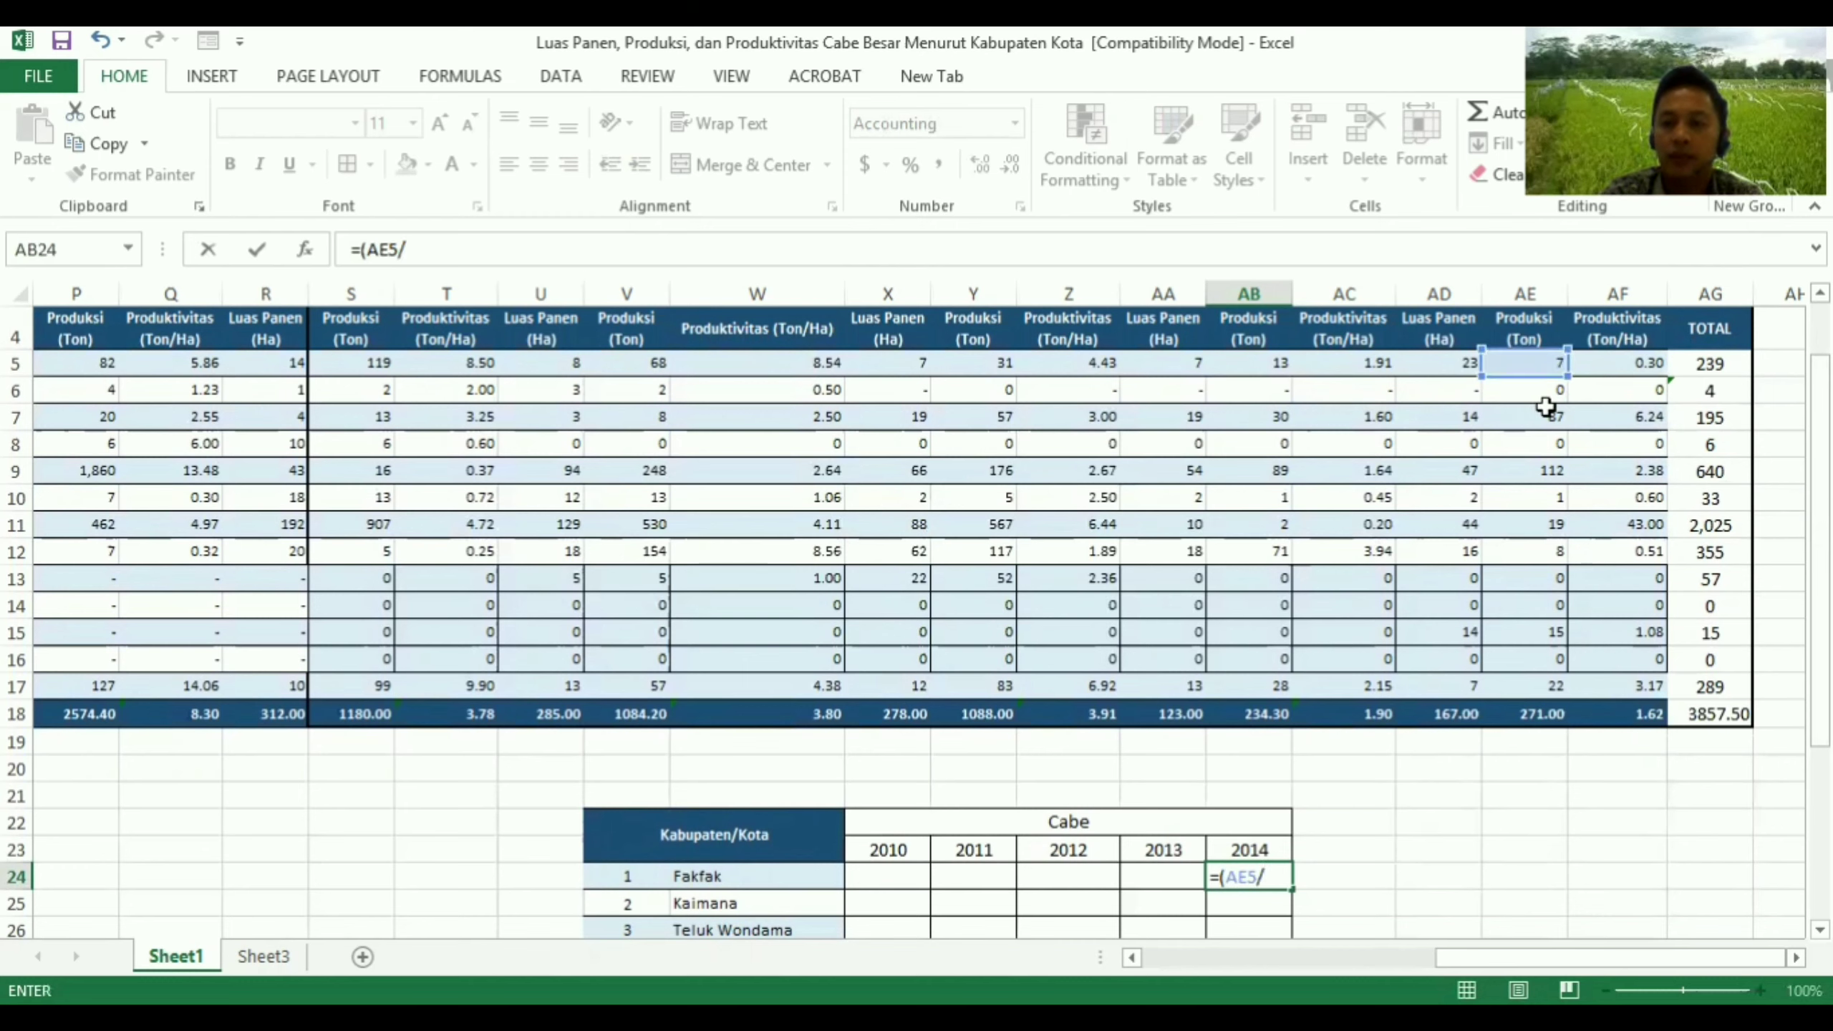
{"action": "left_click", "coordinate": [1715, 364]}
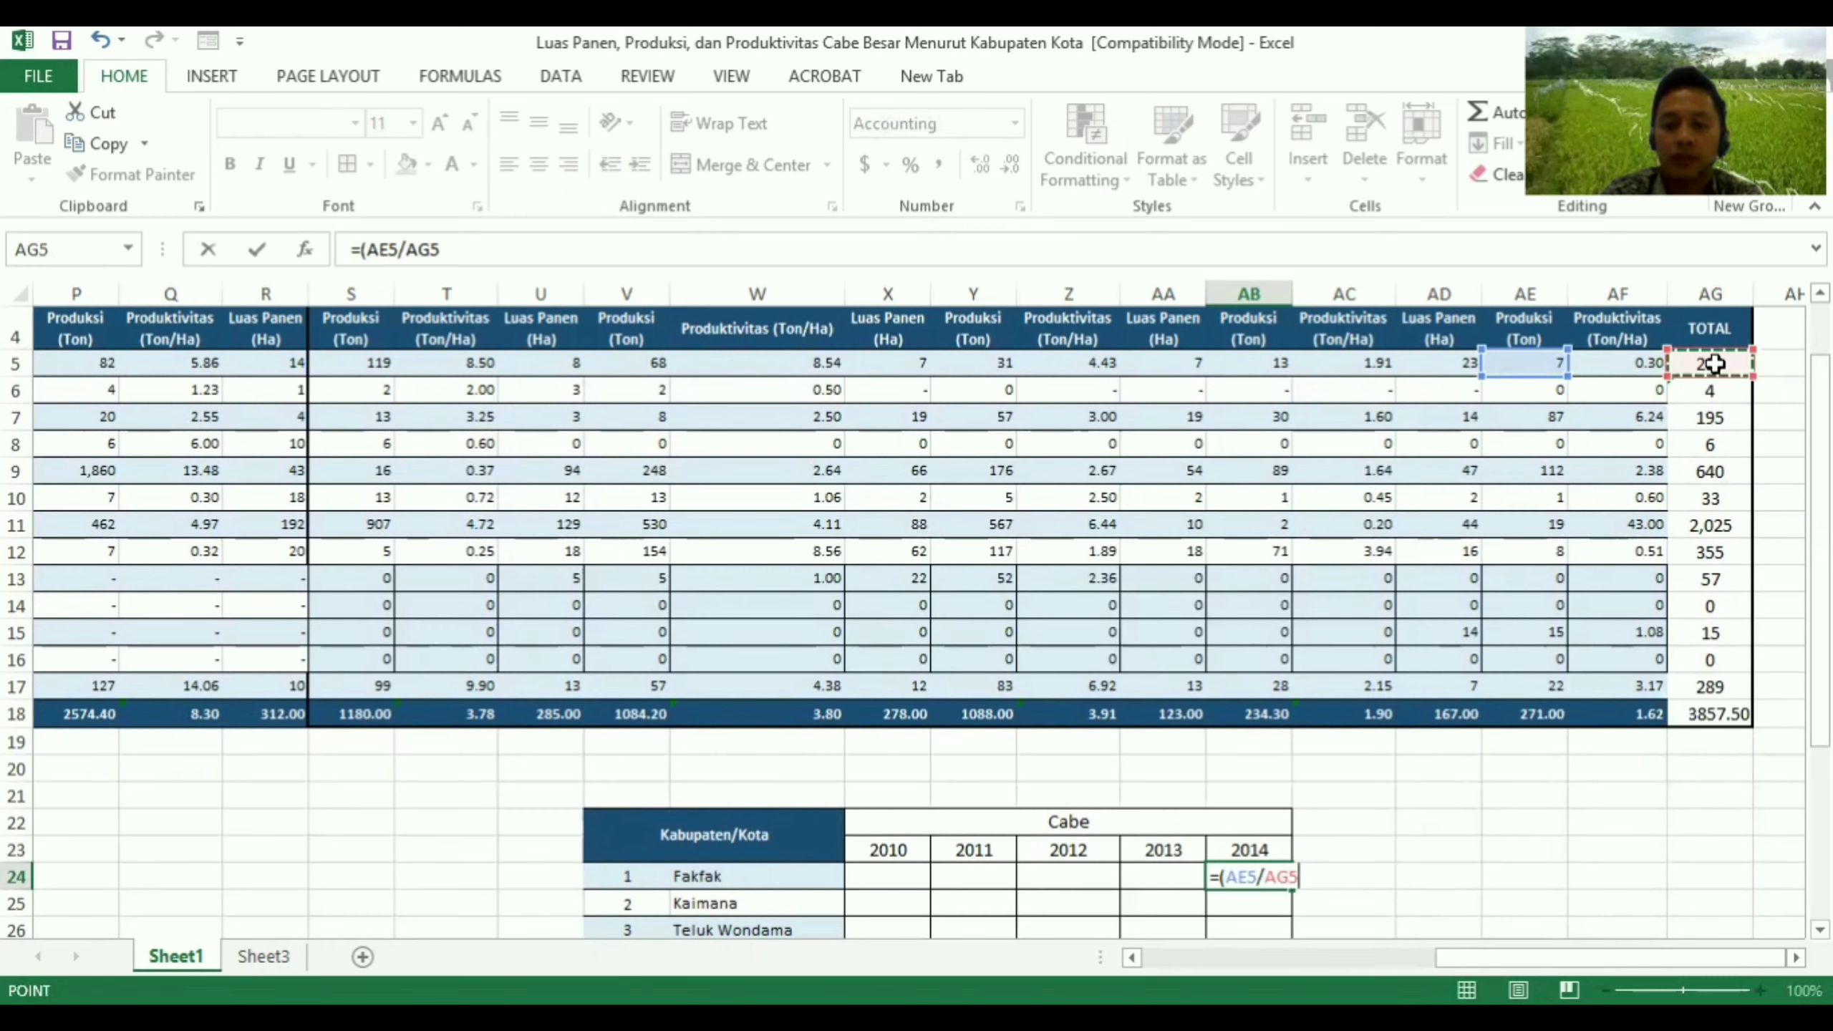
{"action": "type", "text": ")/"}
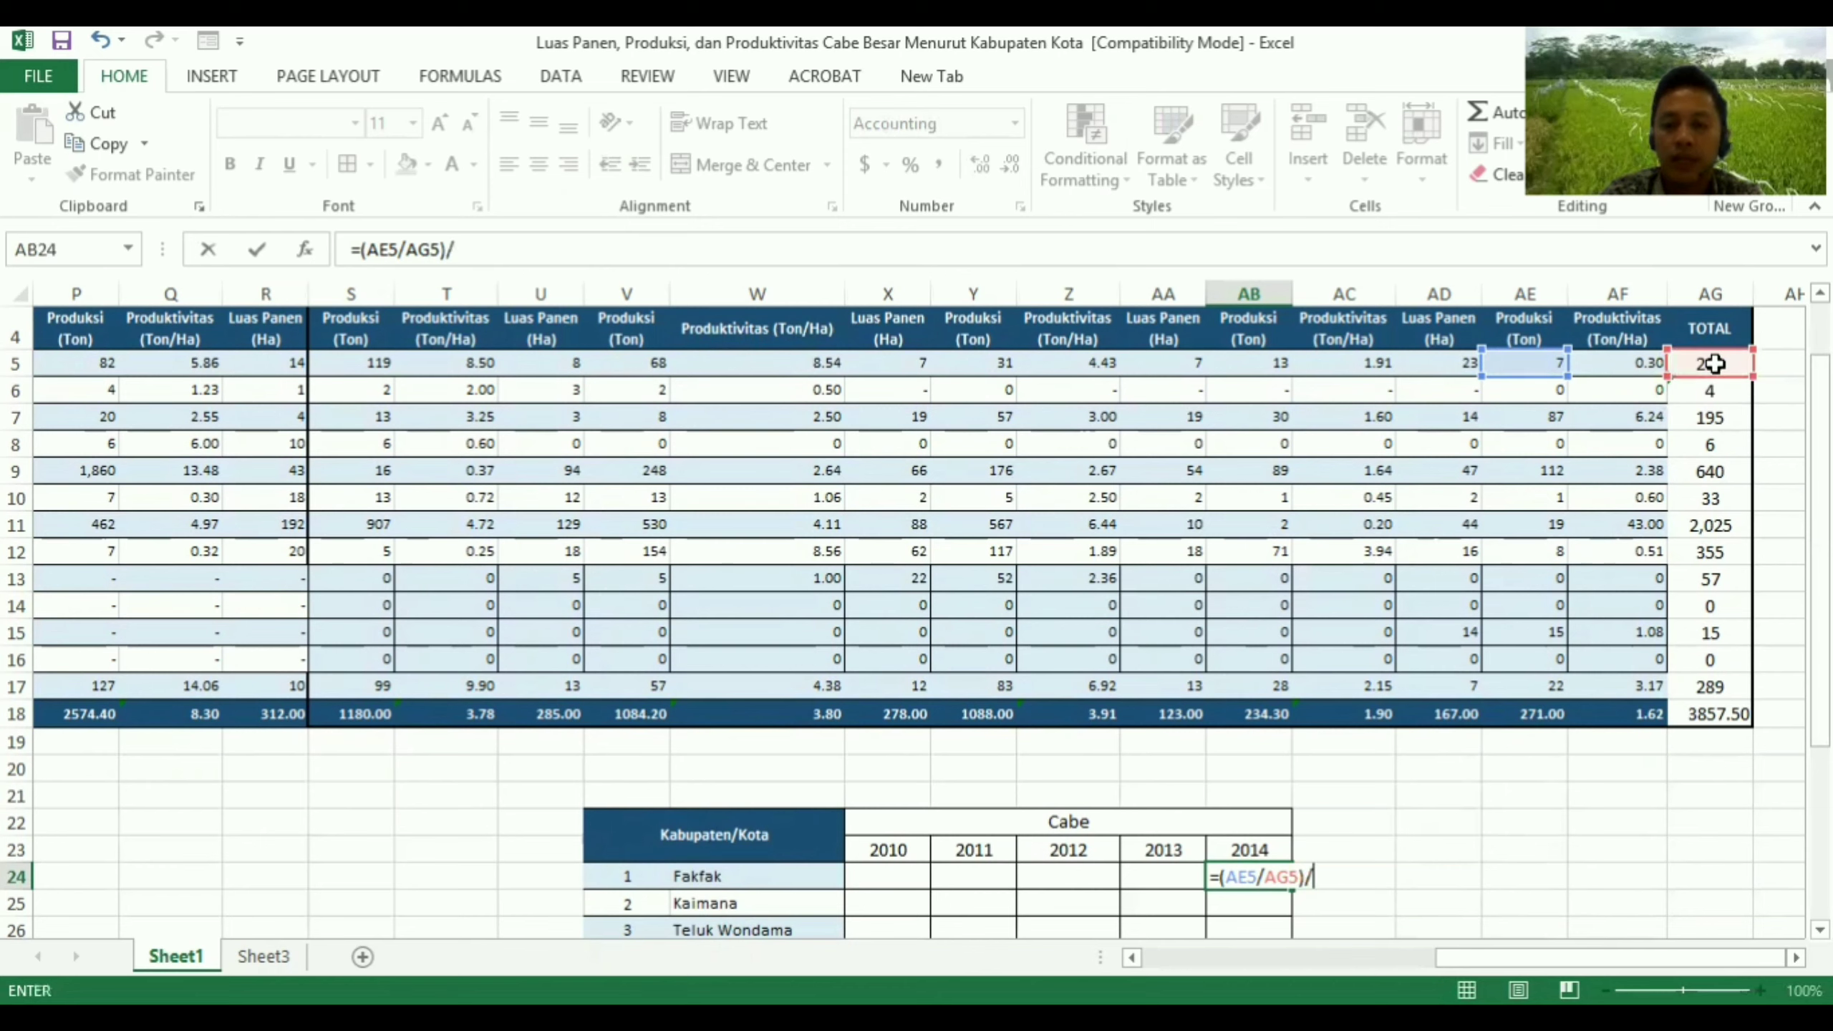
{"action": "type", "text": "("}
{"action": "left_click", "coordinate": [1540, 713]}
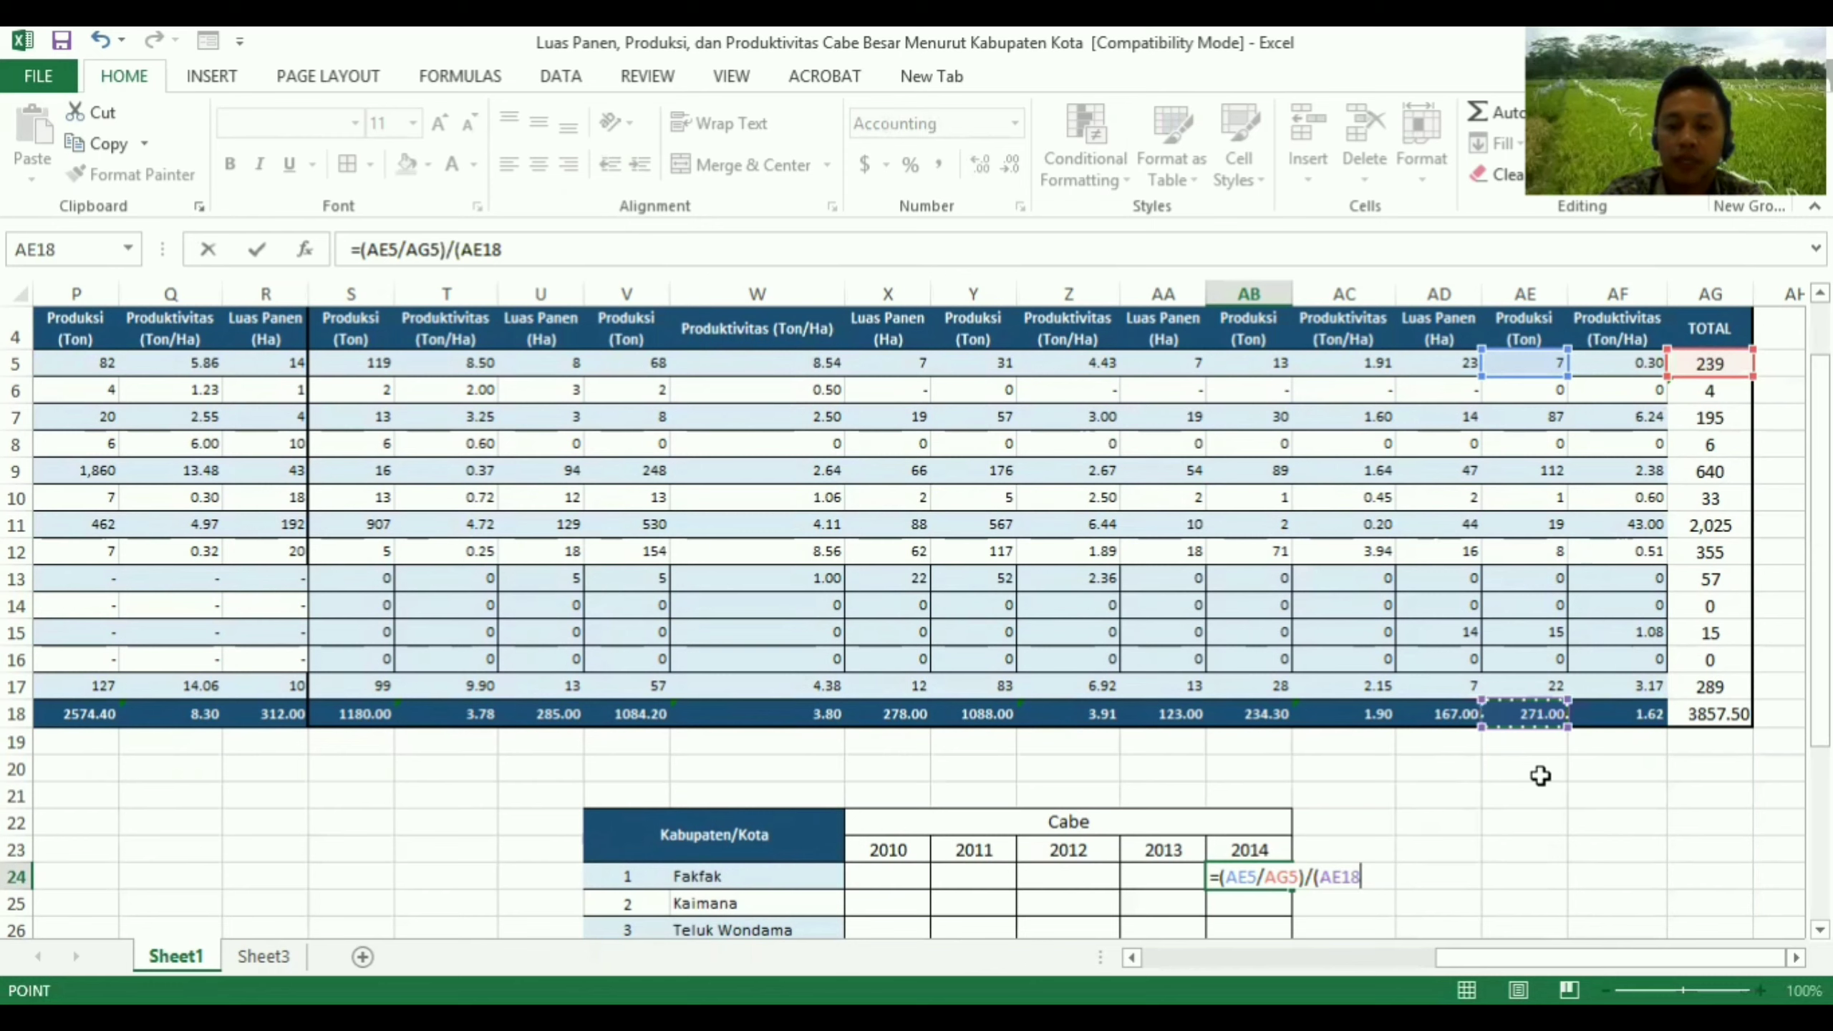
{"action": "type", "text": "/"}
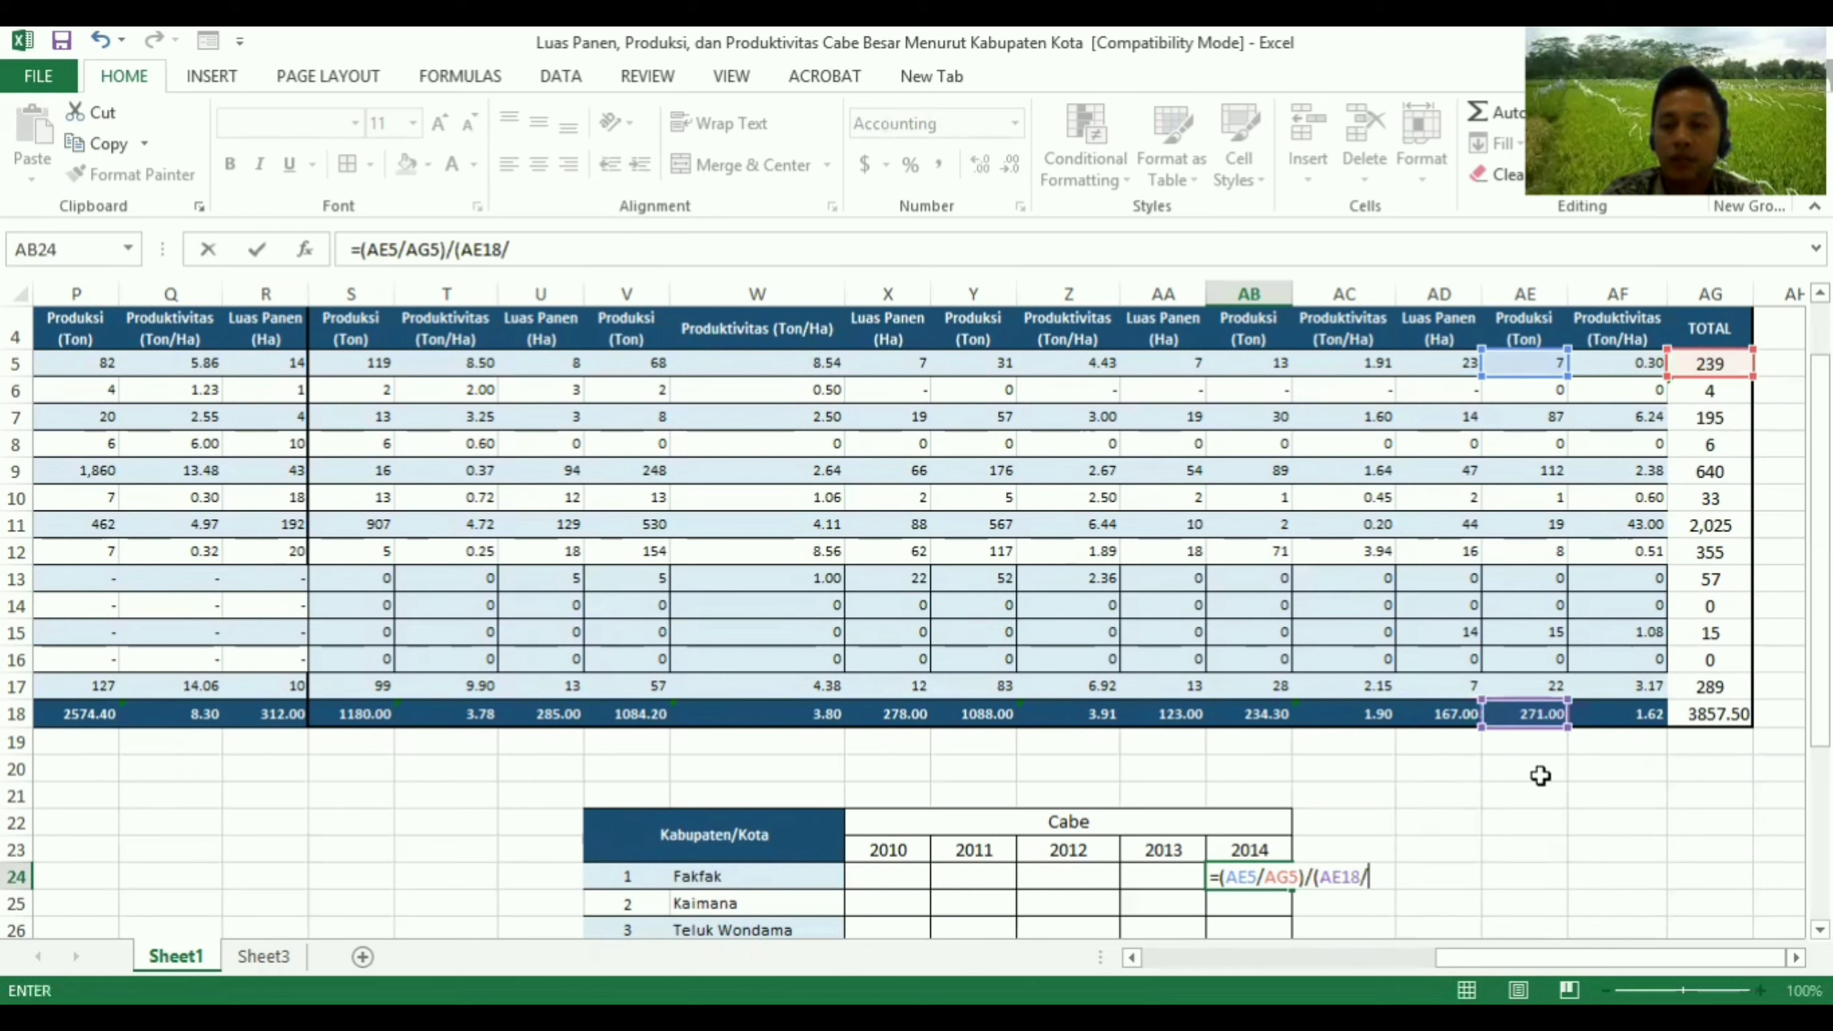
{"action": "left_click", "coordinate": [1718, 714]}
{"action": "type", "text": ")"}
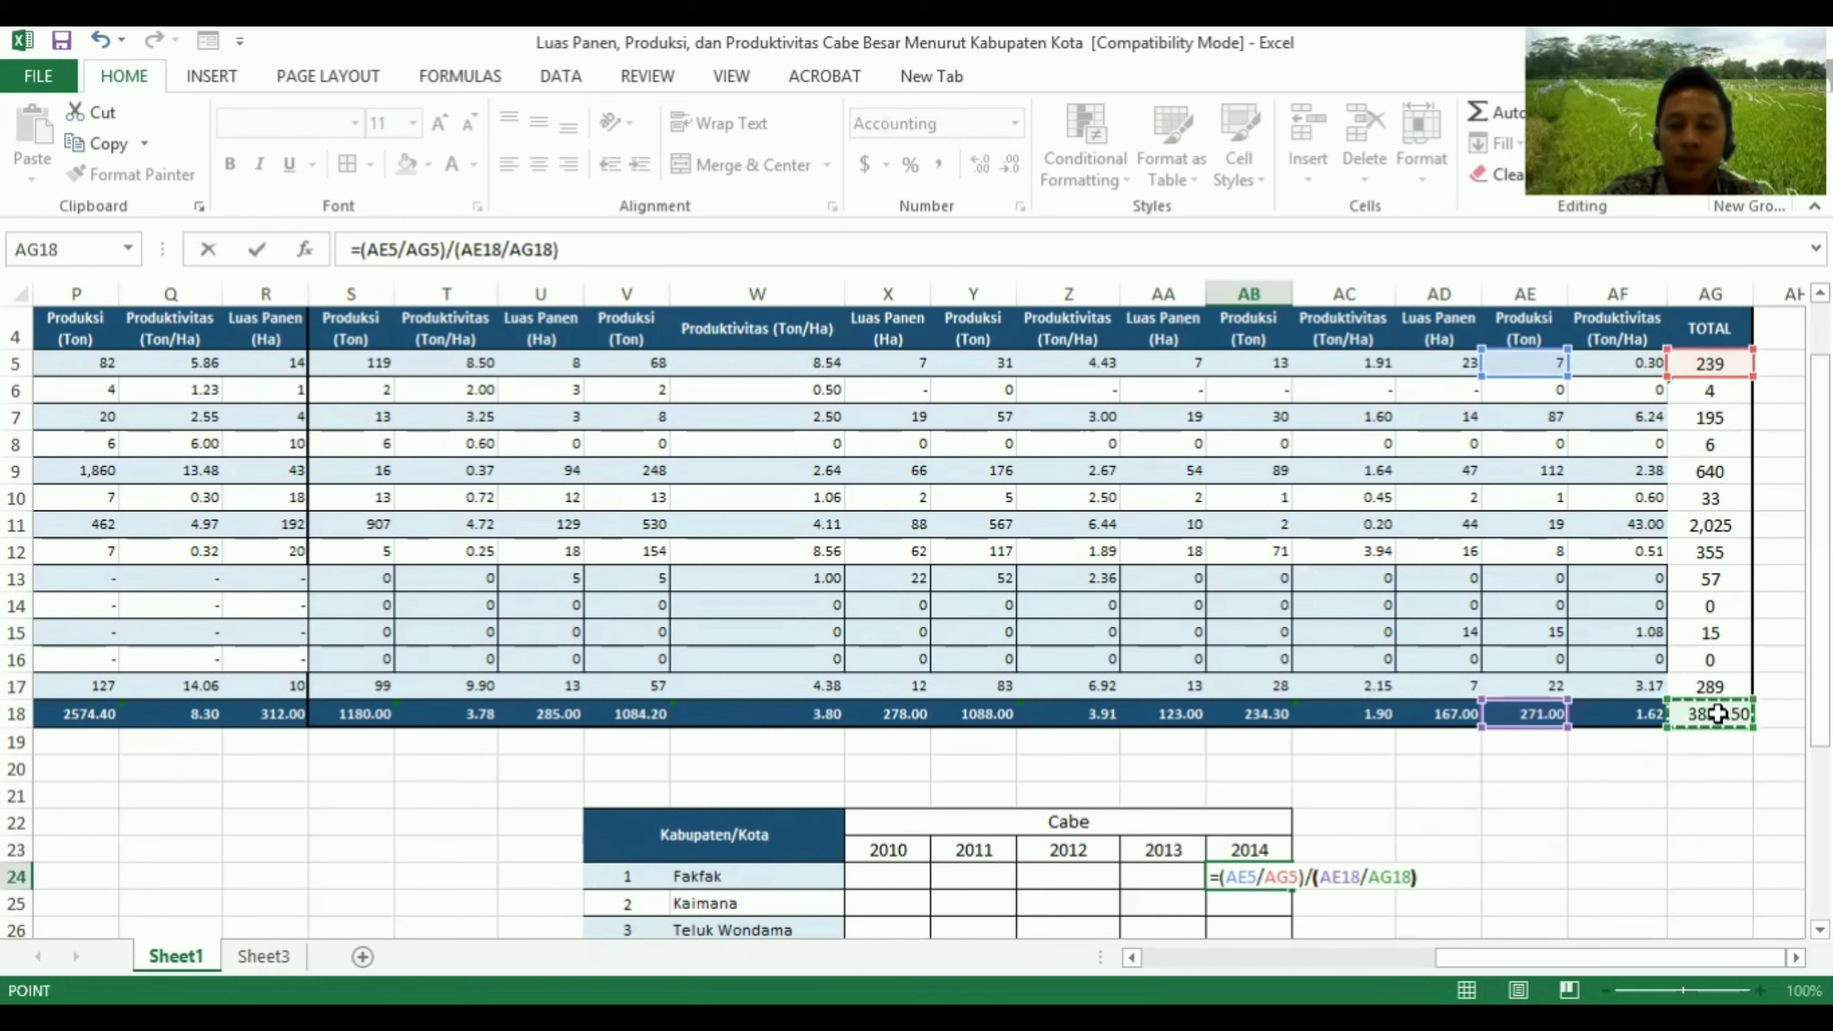
{"action": "key", "text": "Return"}
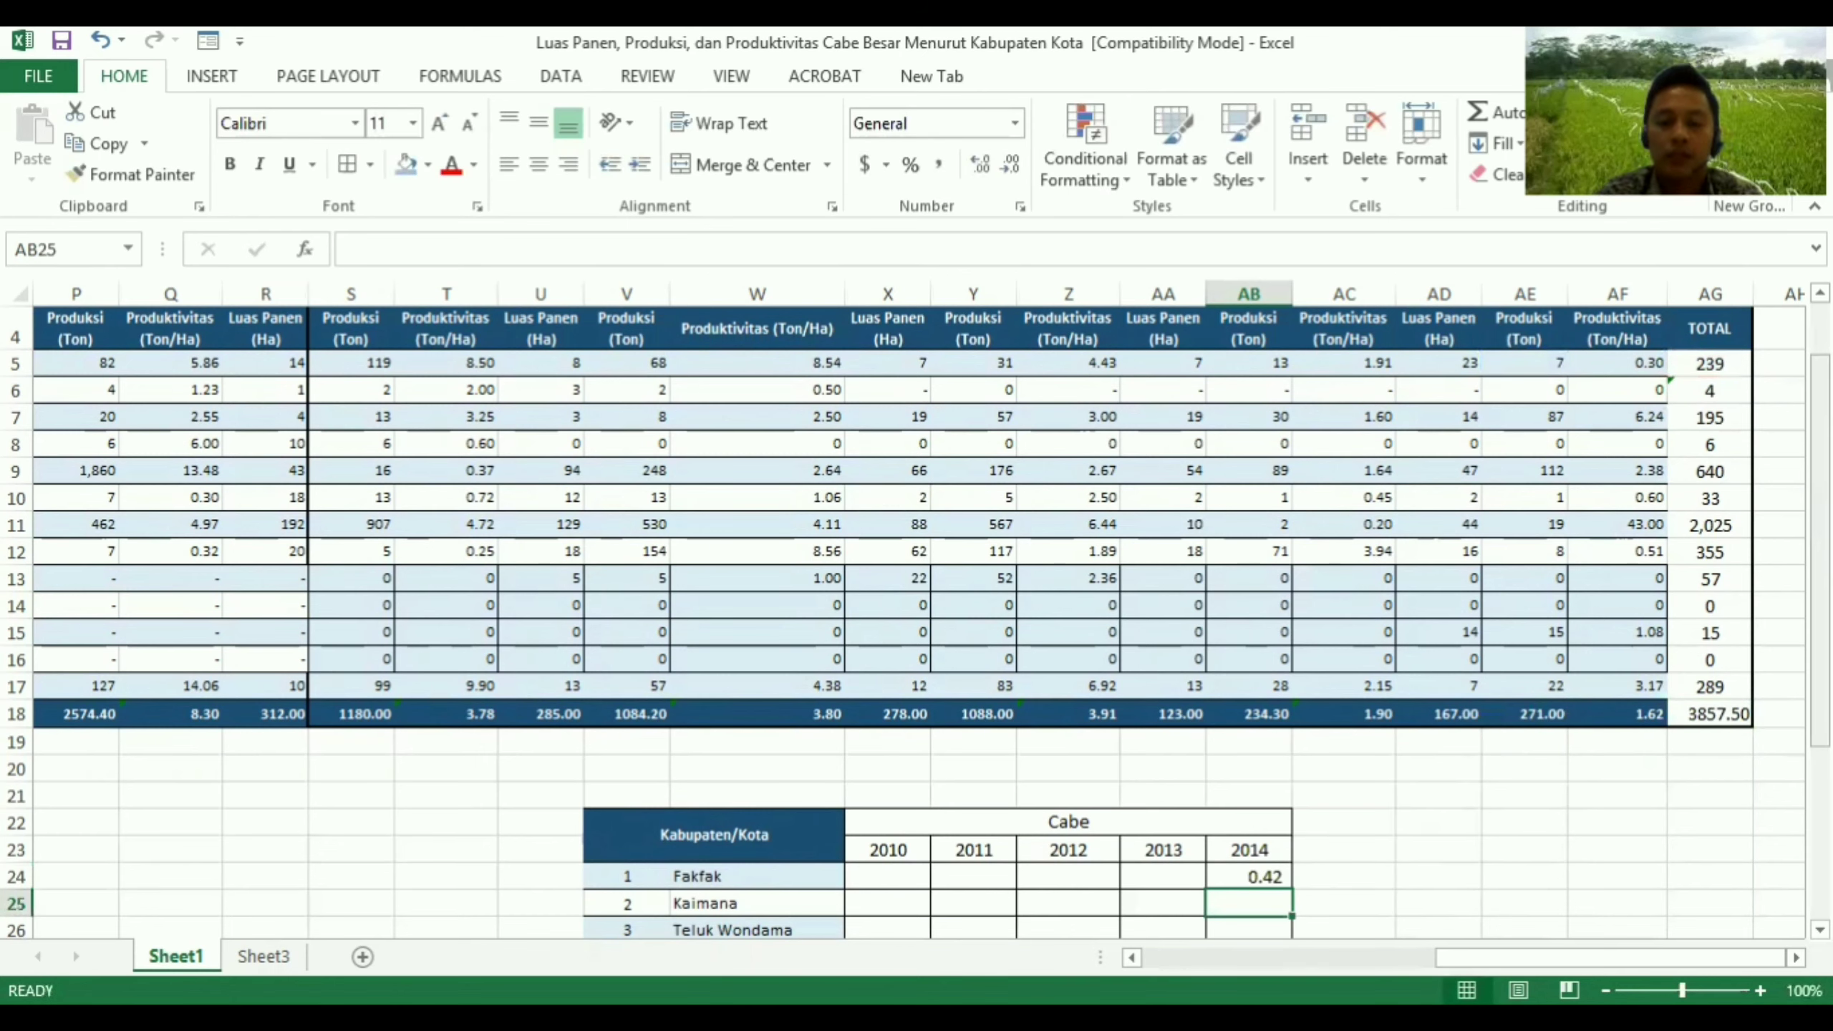
{"action": "left_click_drag", "start_coordinate": [1821, 548], "coordinate": [1820, 621]}
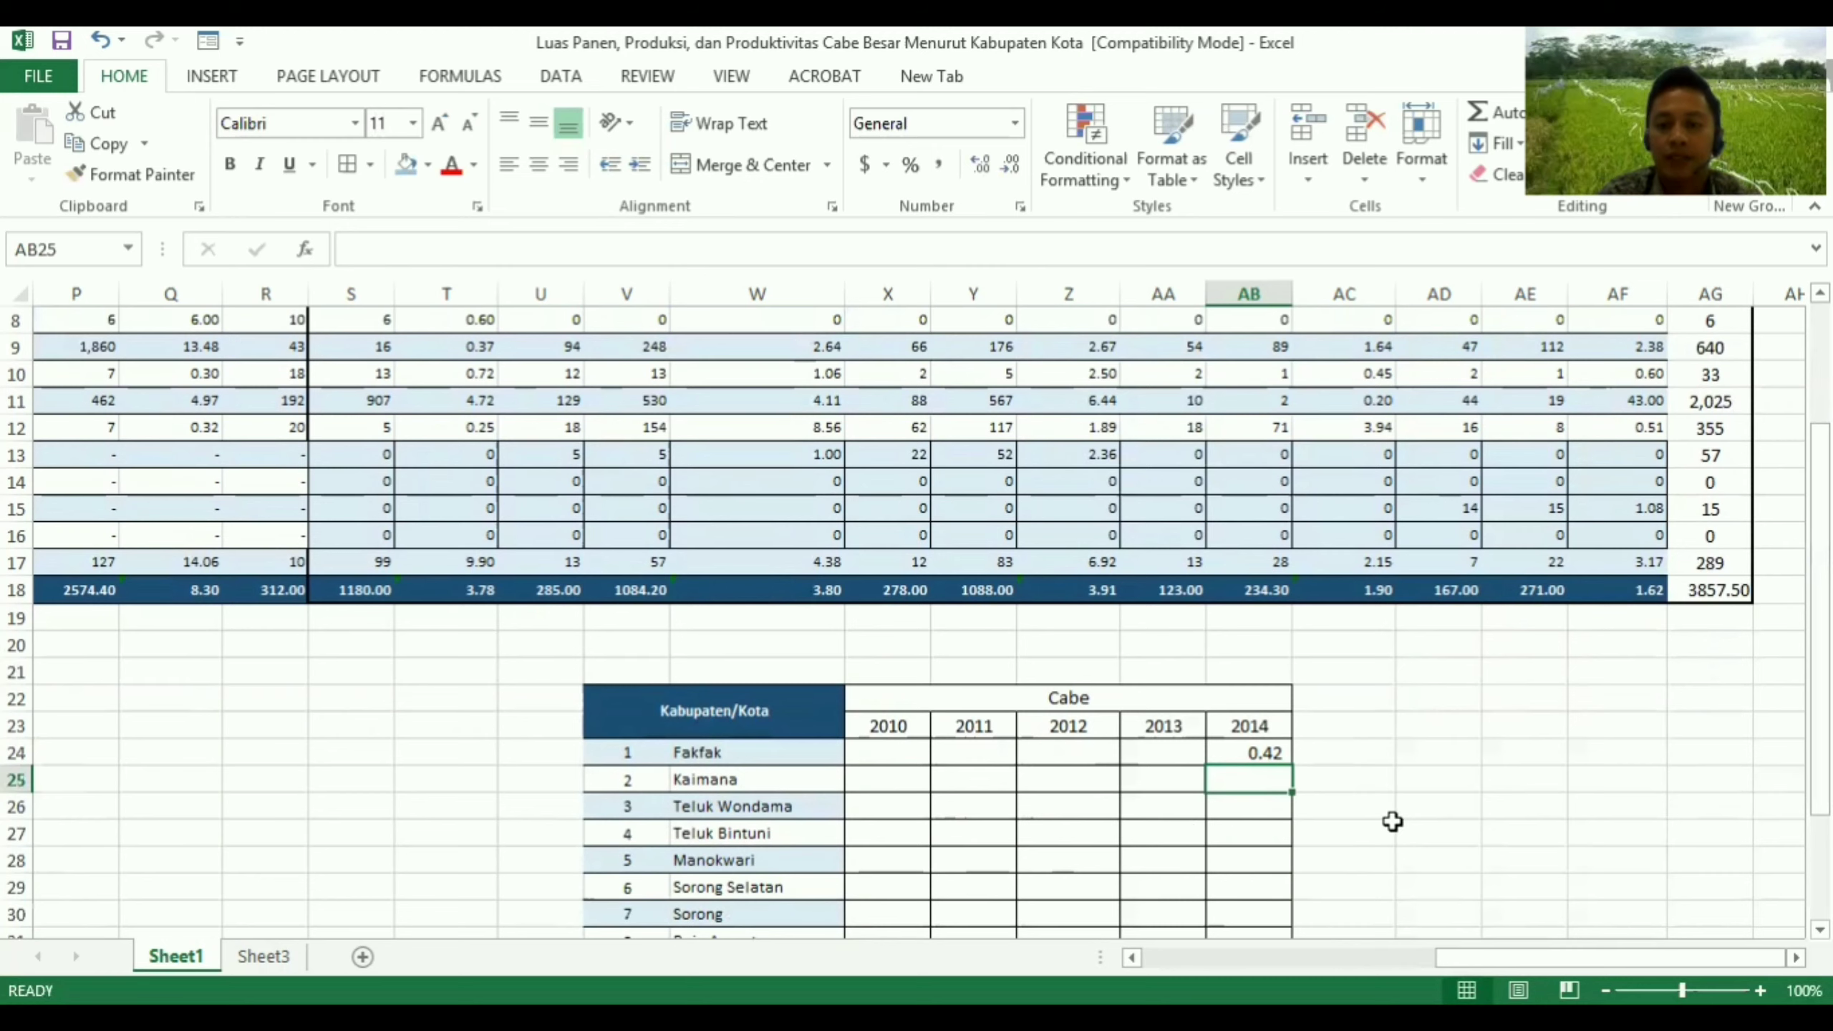
{"action": "type", "text": "=("}
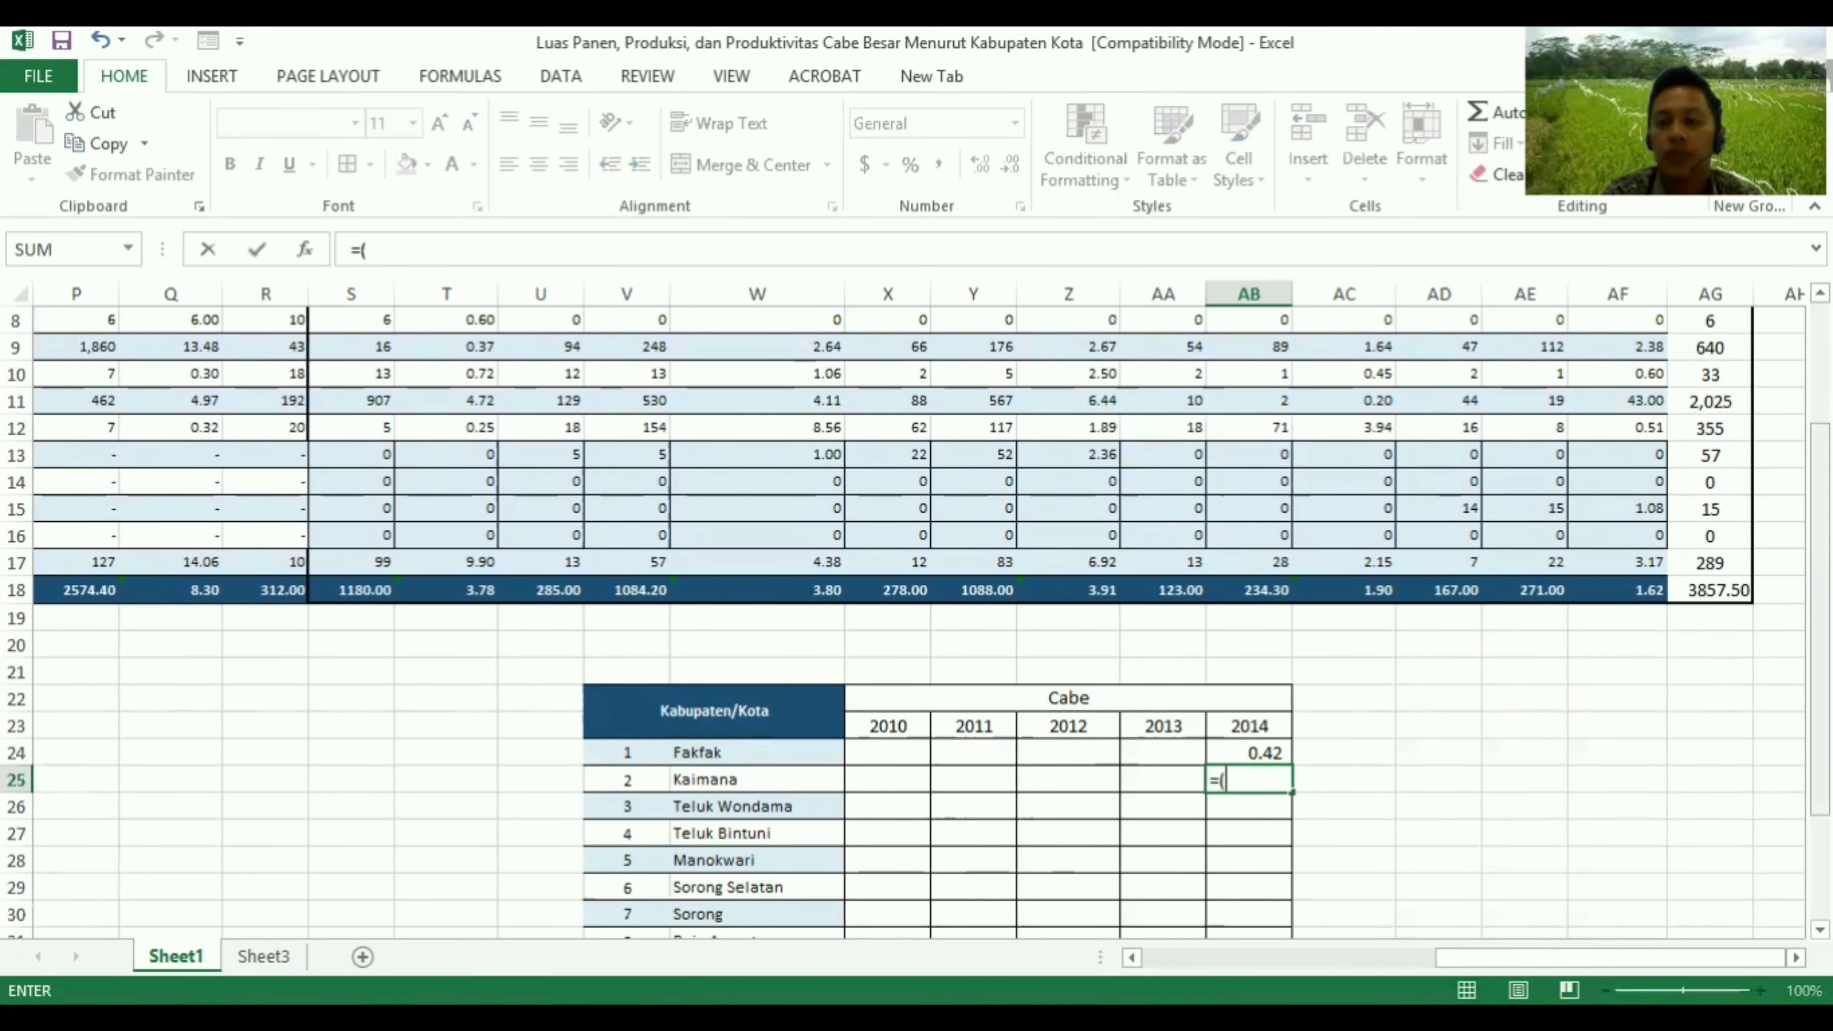
{"action": "scroll", "coordinate": [1596, 484], "scroll_direction": "up", "scroll_amount": 2}
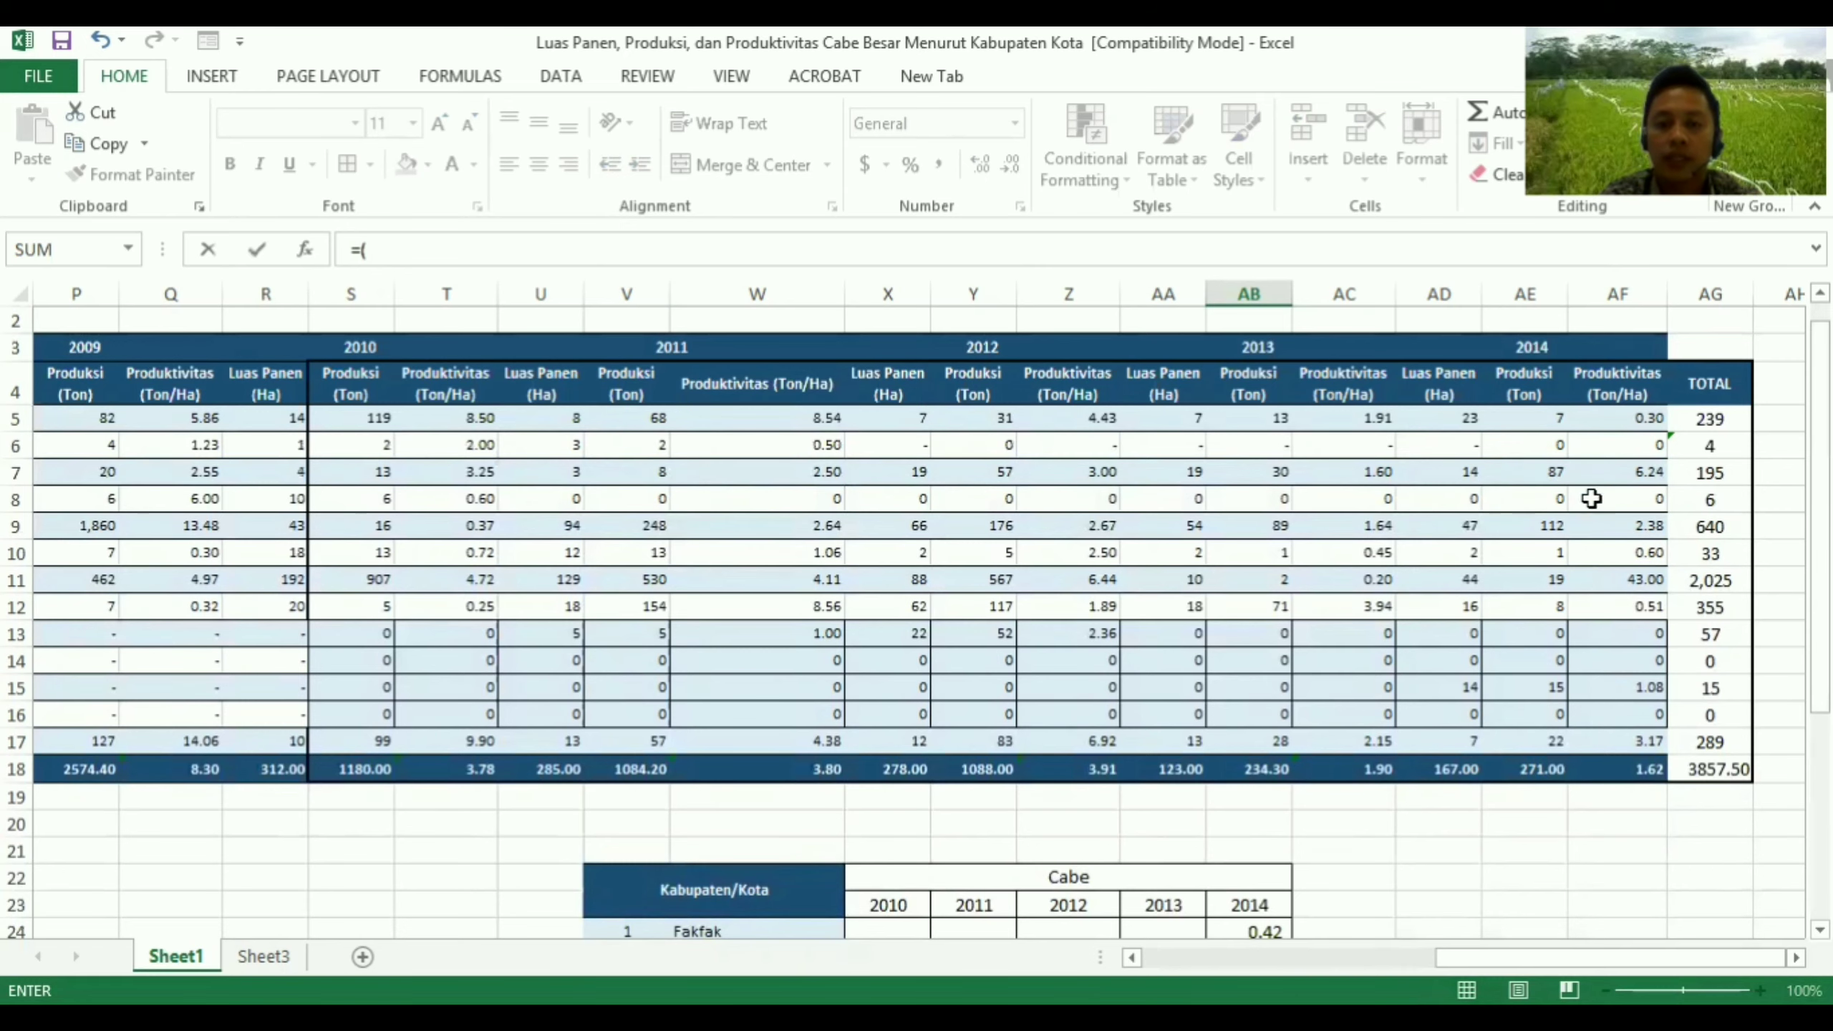
{"action": "scroll", "coordinate": [1441, 852], "scroll_direction": "down", "scroll_amount": 2}
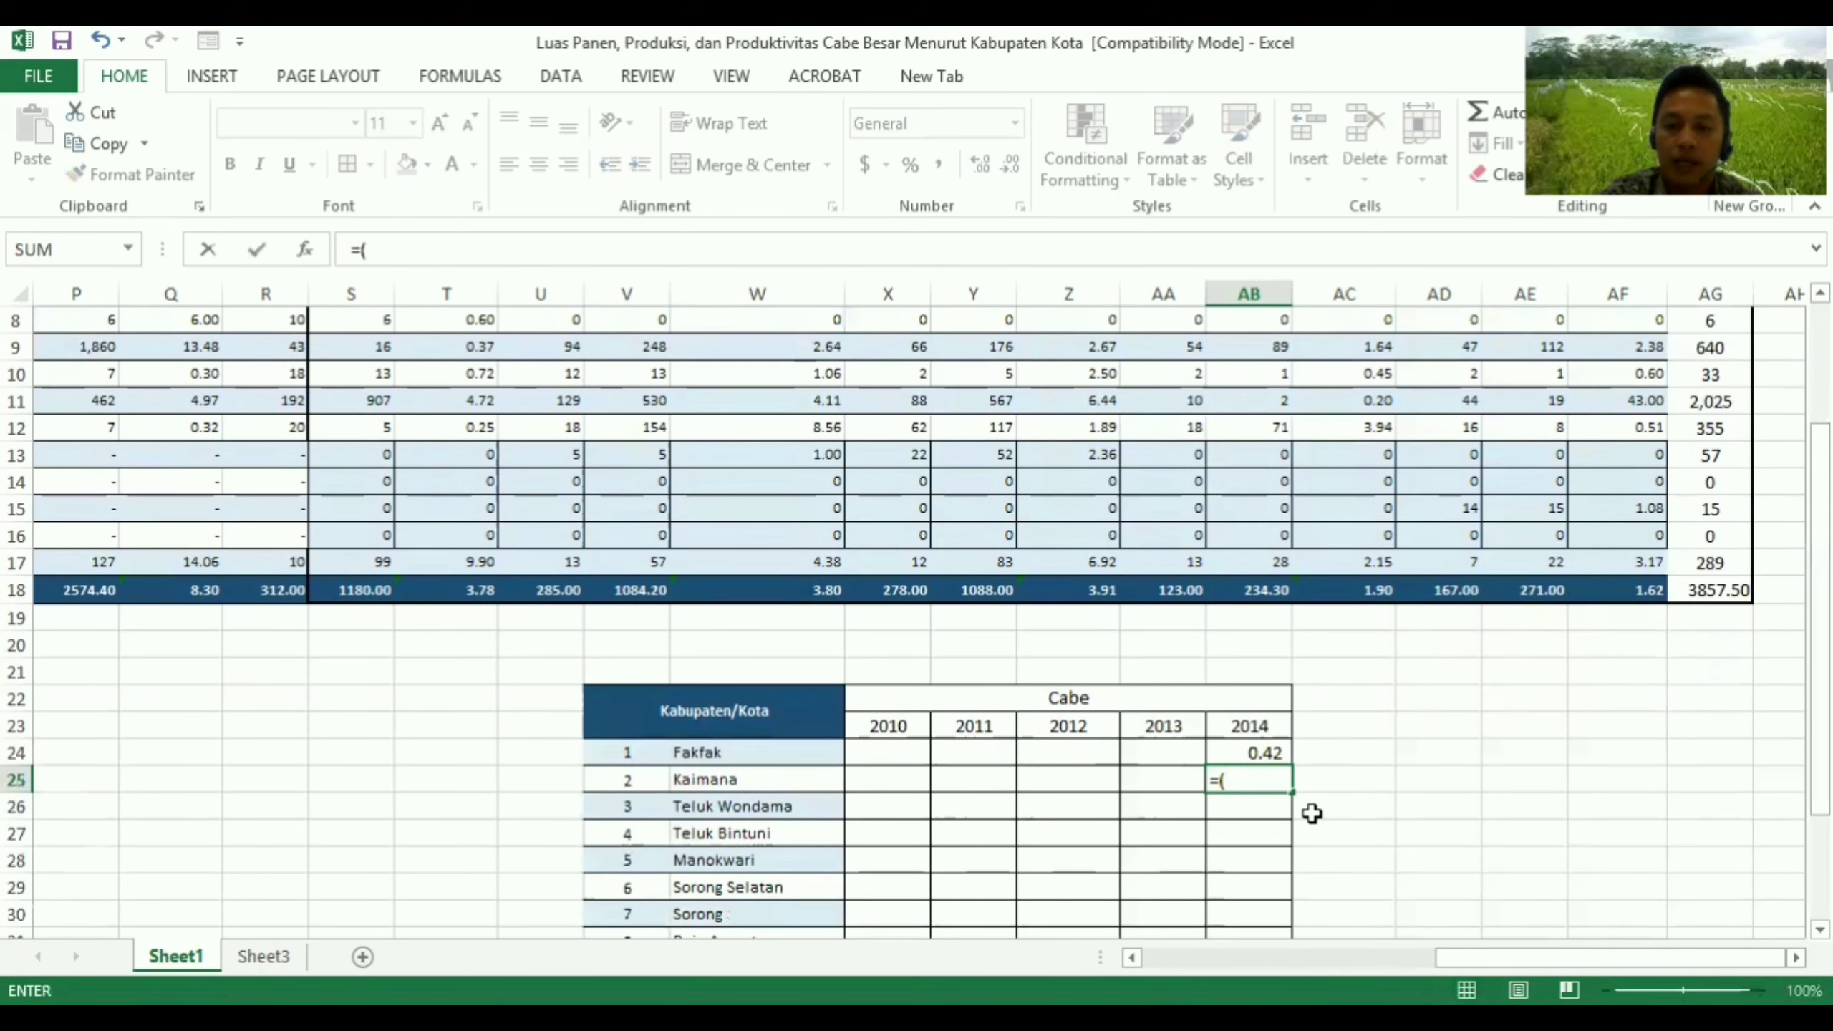
{"action": "key", "text": "Escape"}
Calculate Teluk Wondama's 2014 Cabe LQ value by entering =(AE7/AG7)/(AE18/AG18) in AB26
{"action": "key", "text": "Down"}
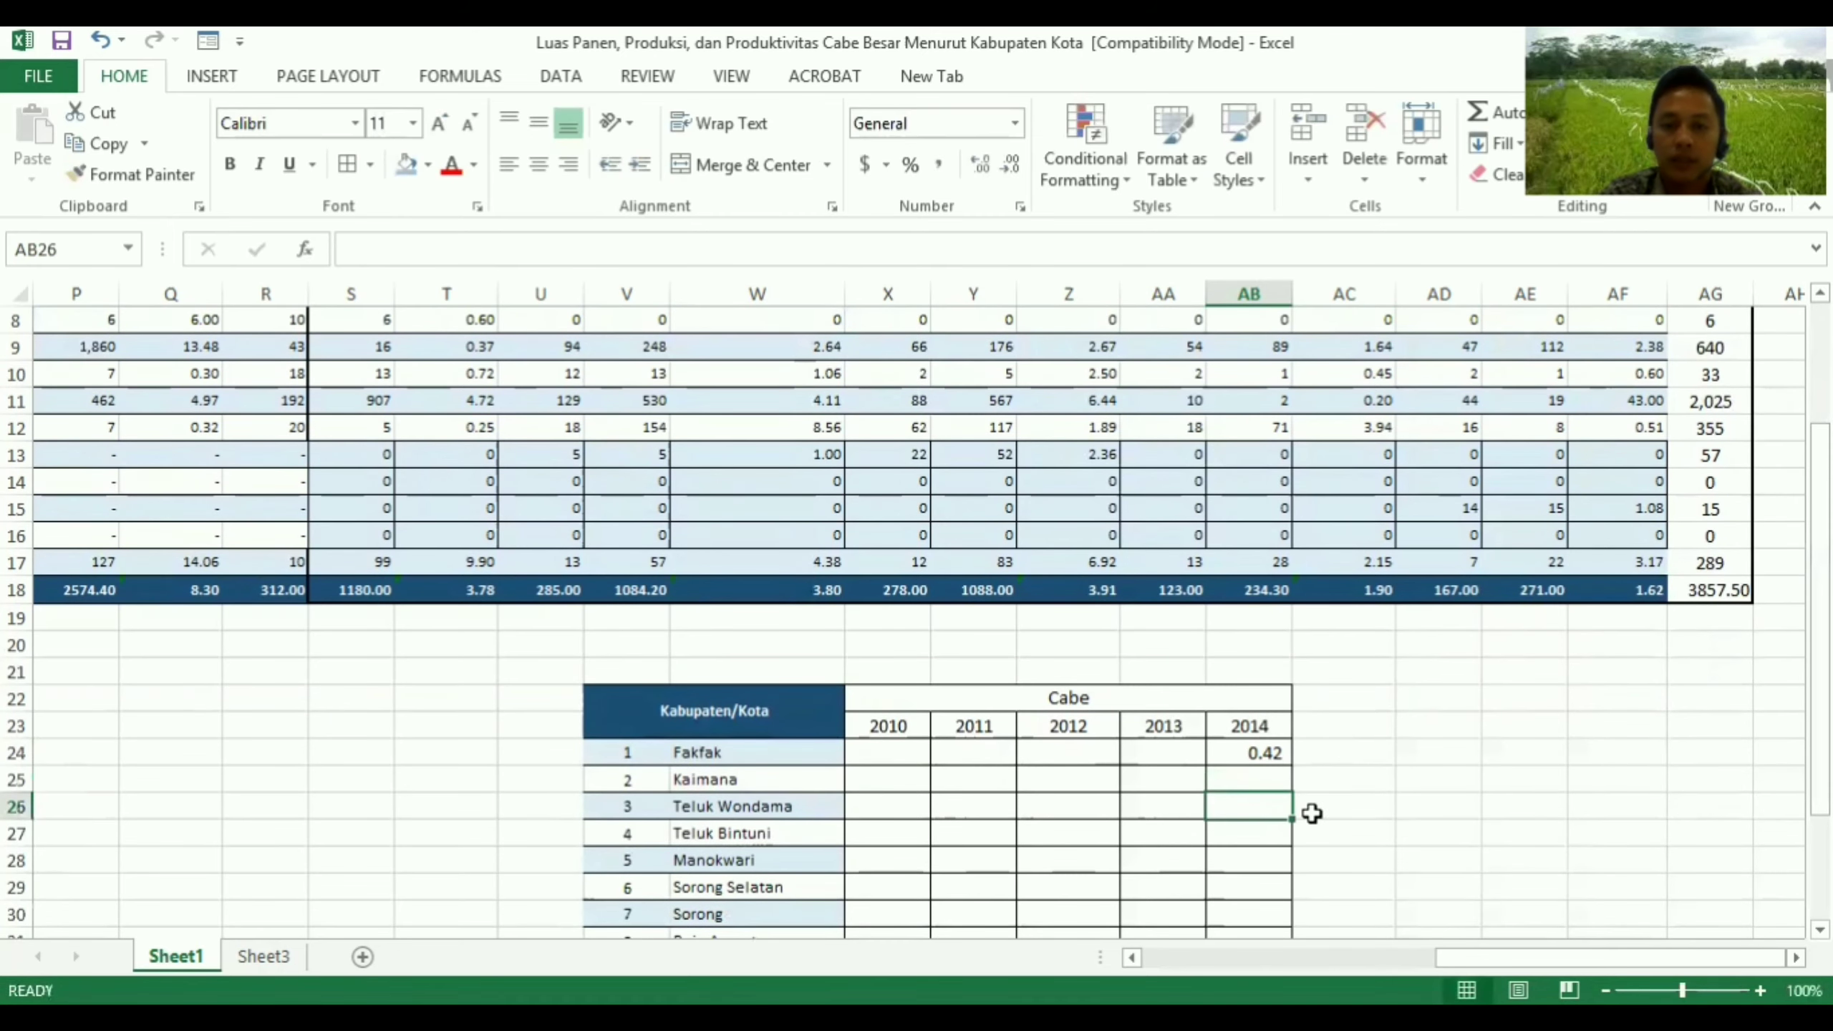
{"action": "type", "text": "="}
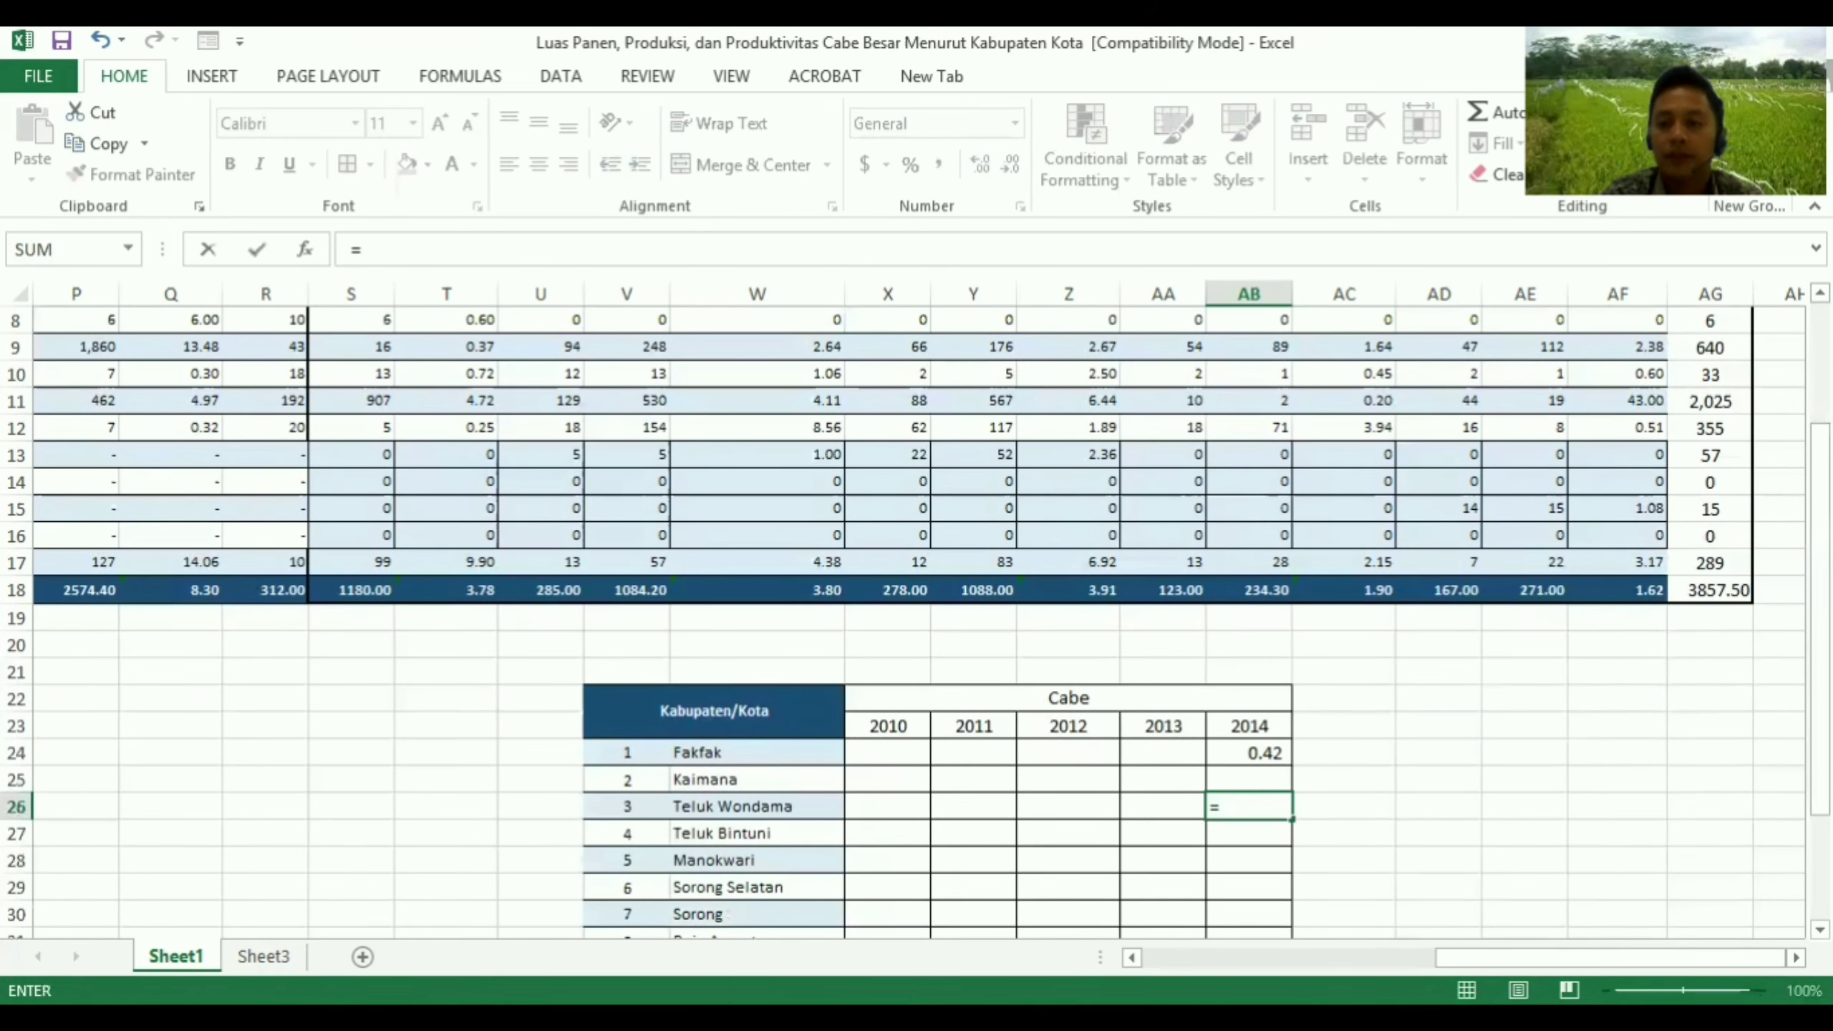
{"action": "type", "text": "("}
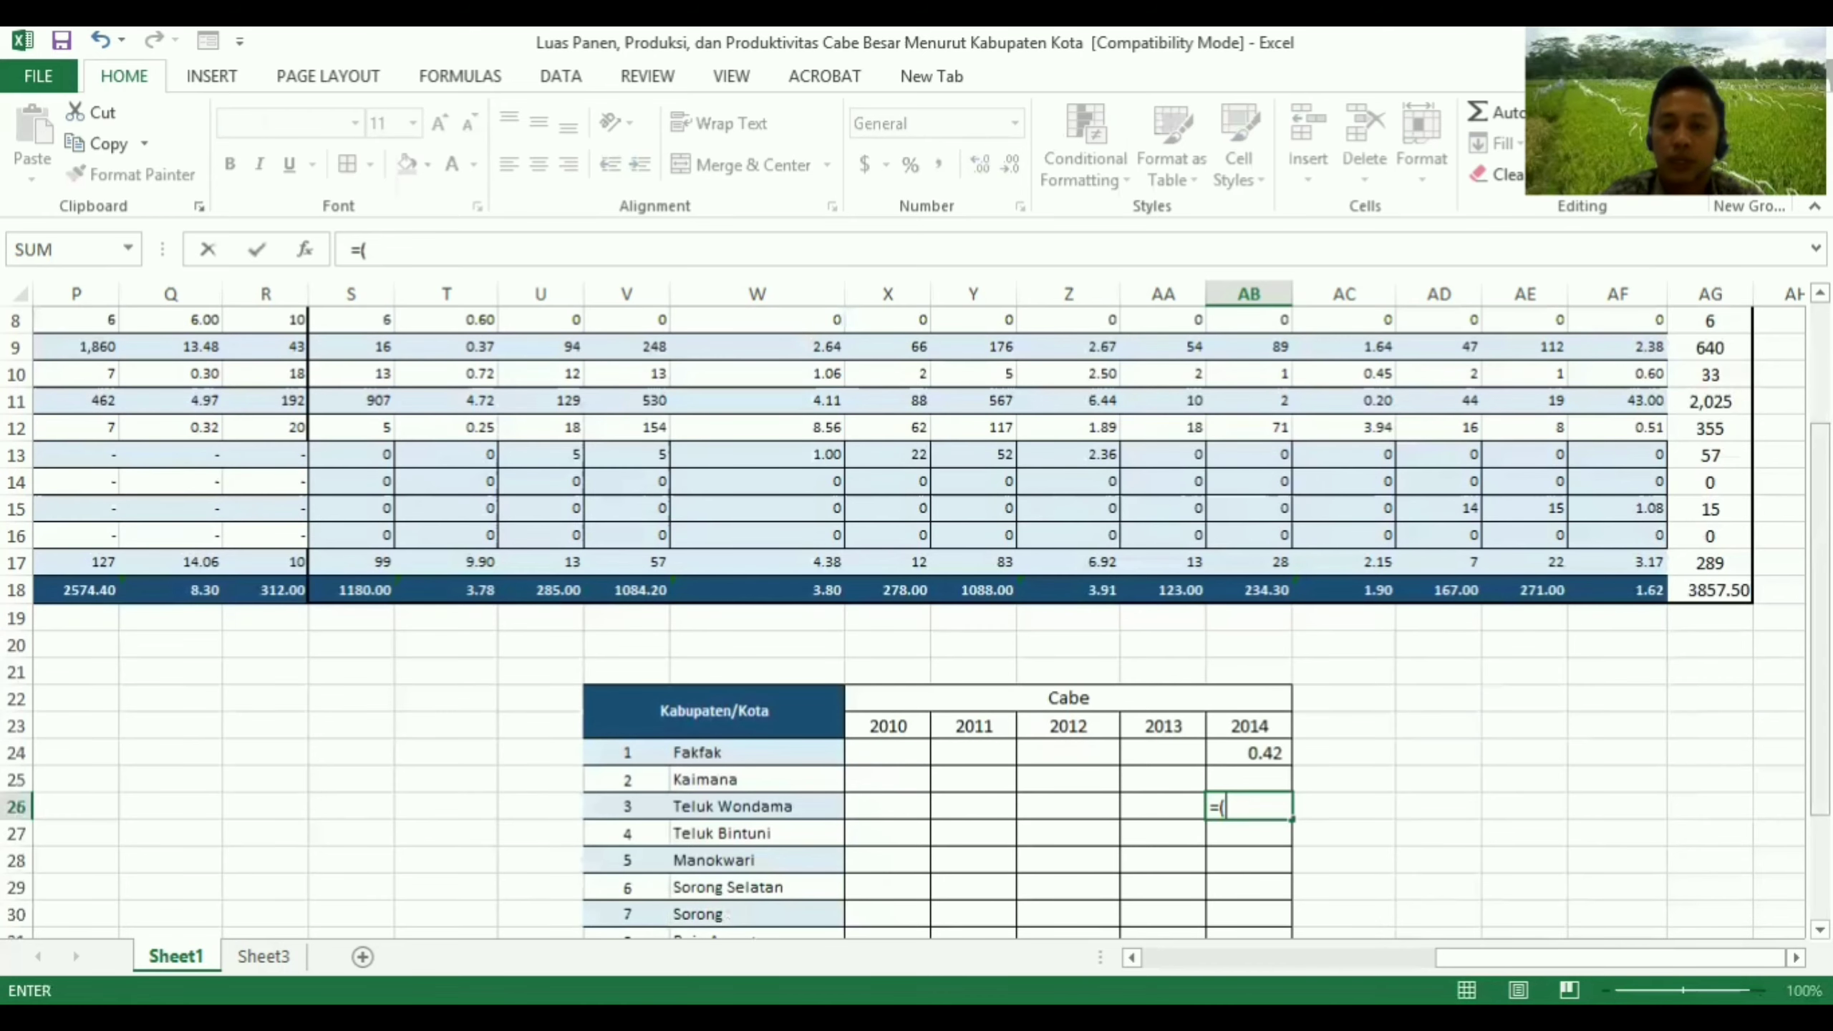
{"action": "scroll", "coordinate": [1525, 519], "scroll_direction": "up", "scroll_amount": 2}
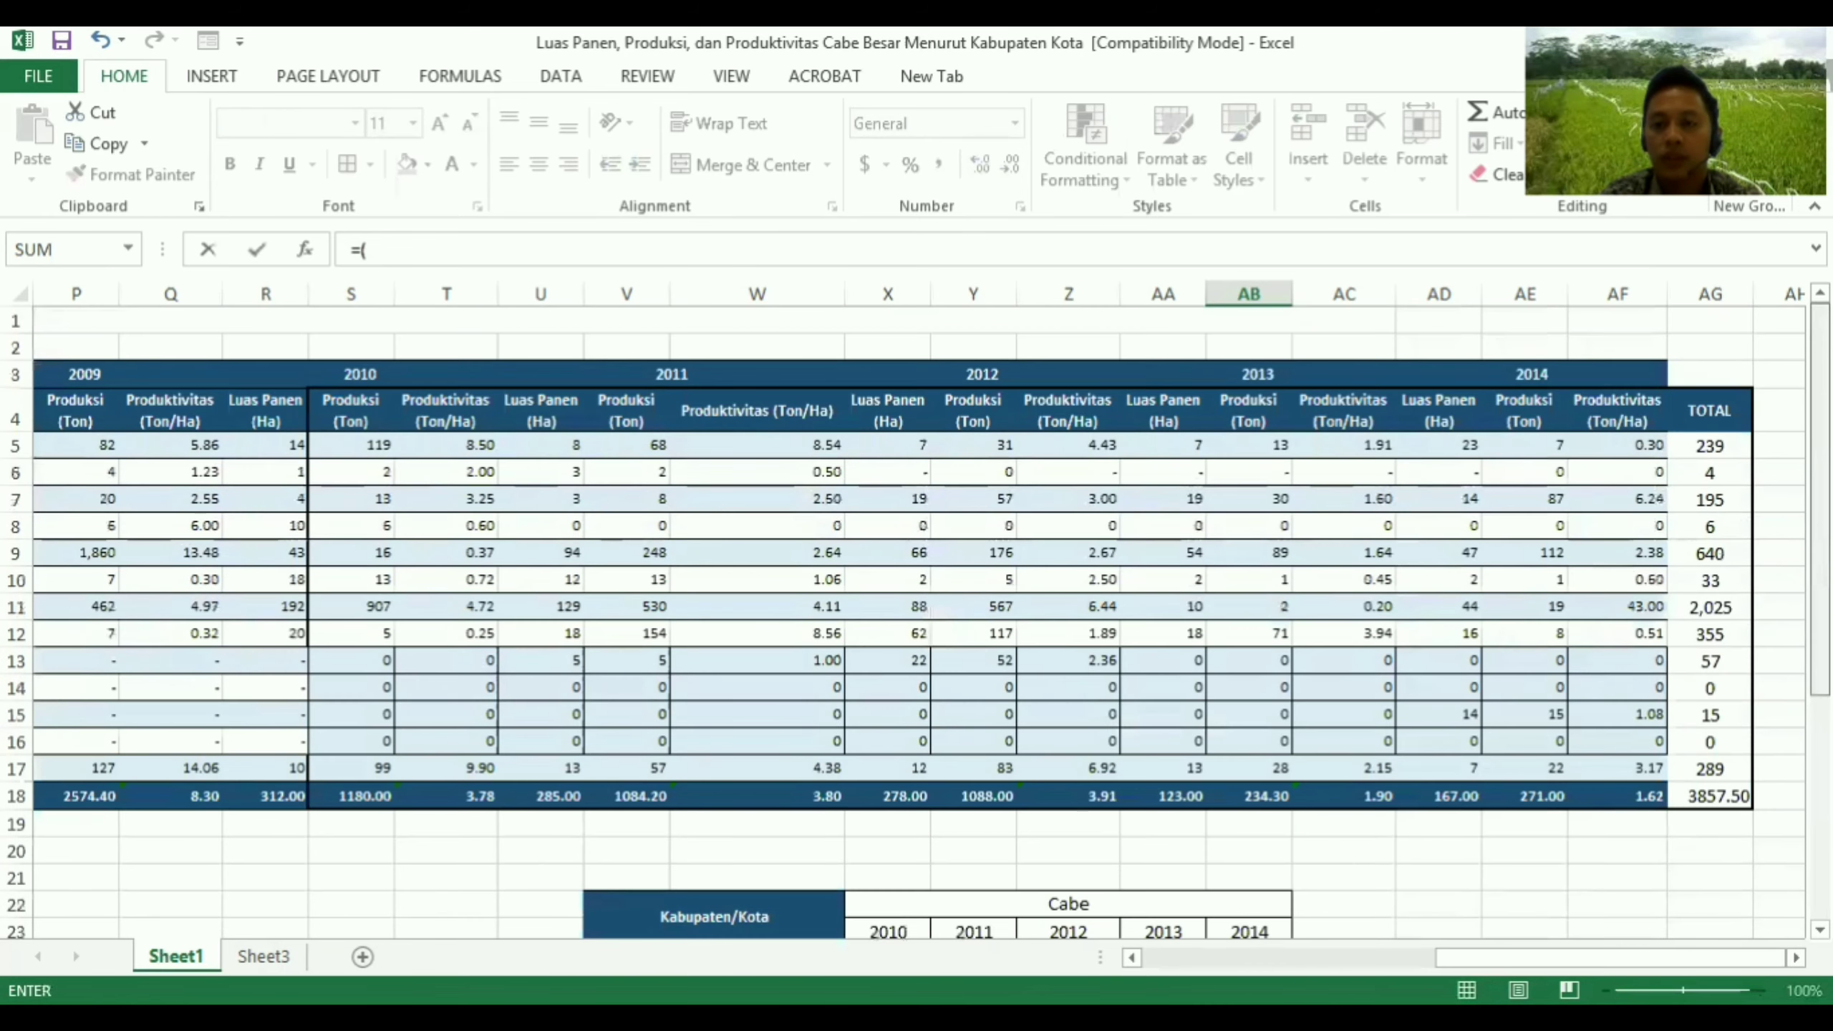
{"action": "left_click", "coordinate": [1557, 500]}
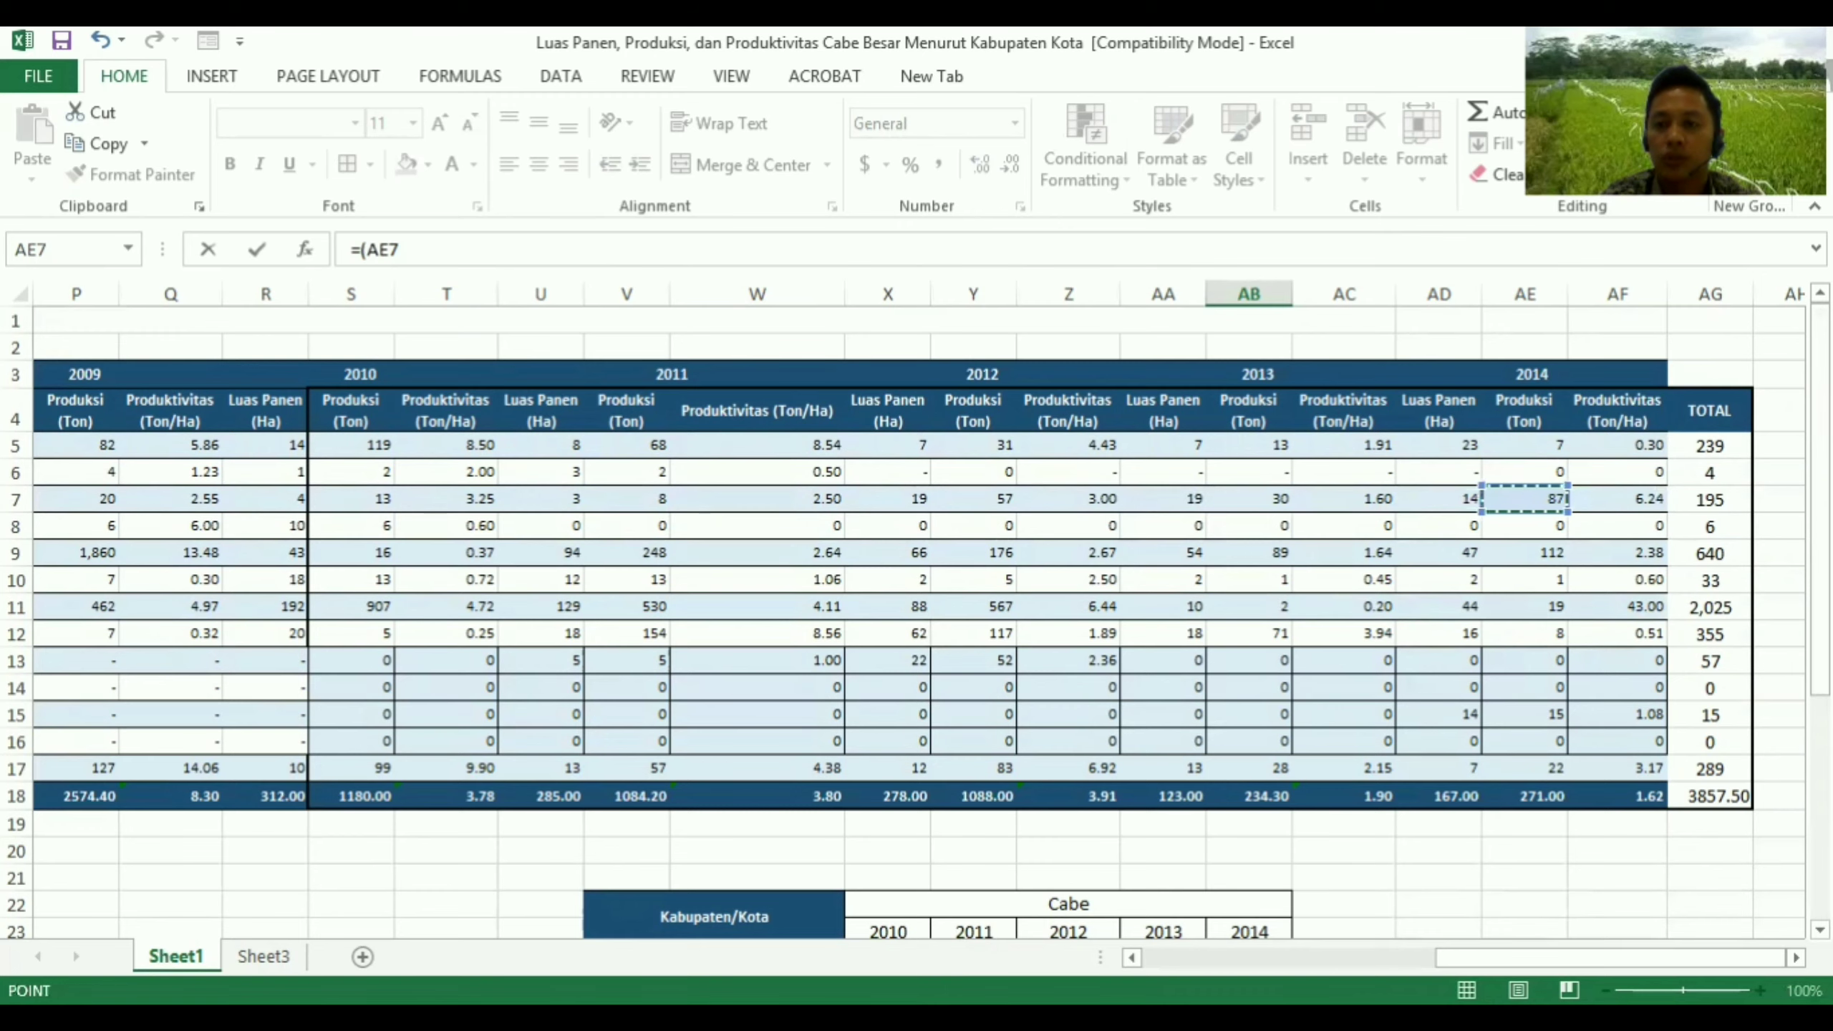
{"action": "scroll", "coordinate": [1557, 500], "scroll_direction": "down", "scroll_amount": 1}
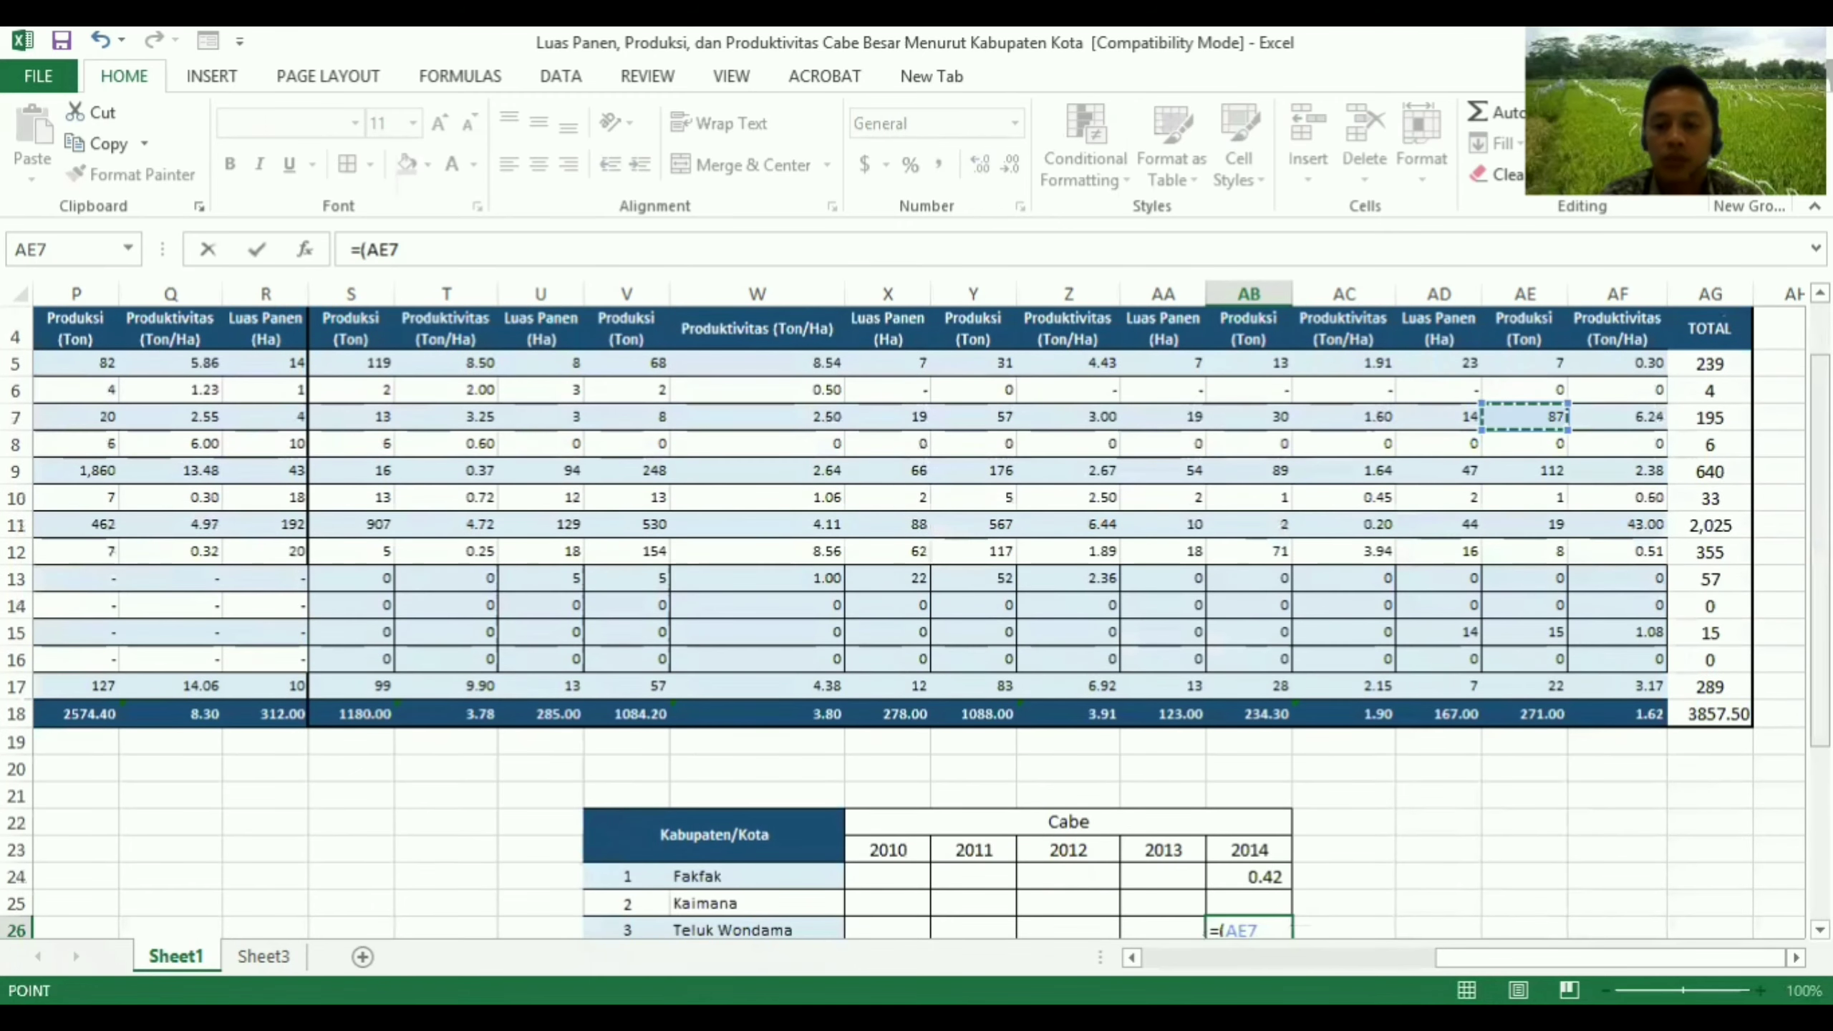
{"action": "type", "text": "/"}
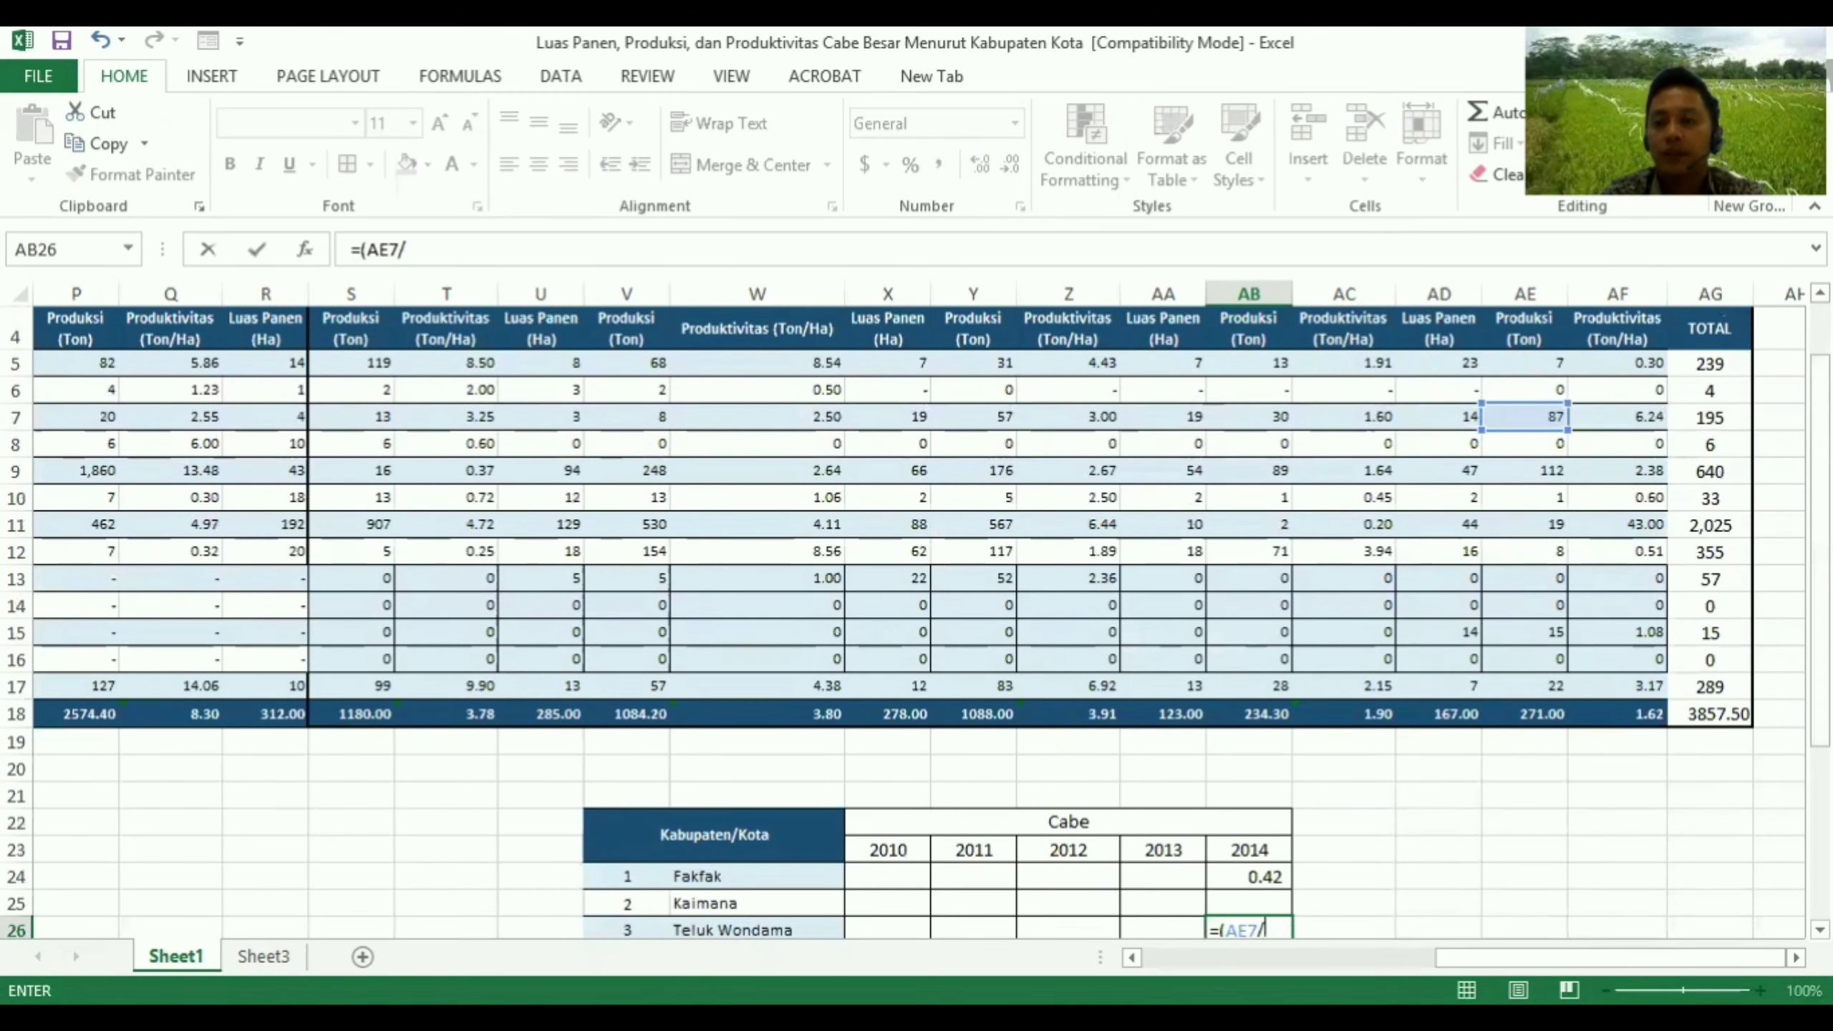
{"action": "left_click", "coordinate": [1720, 422]}
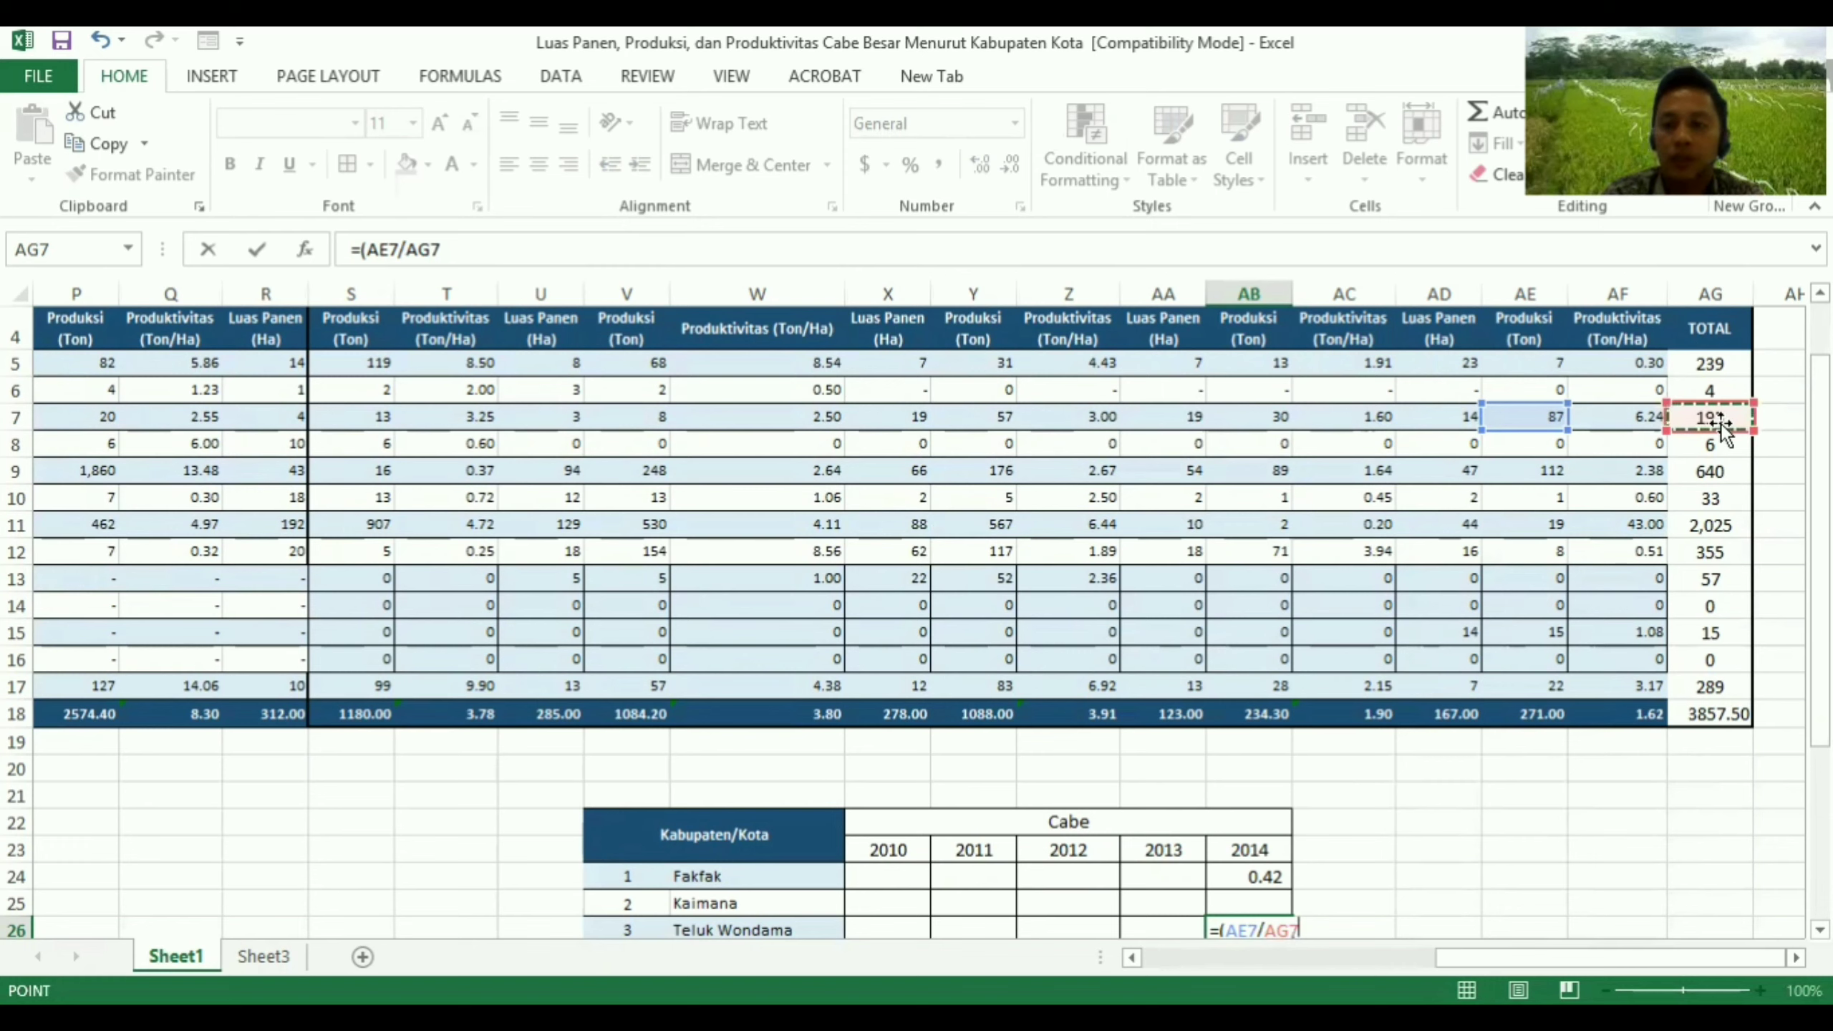
{"action": "type", "text": ")"}
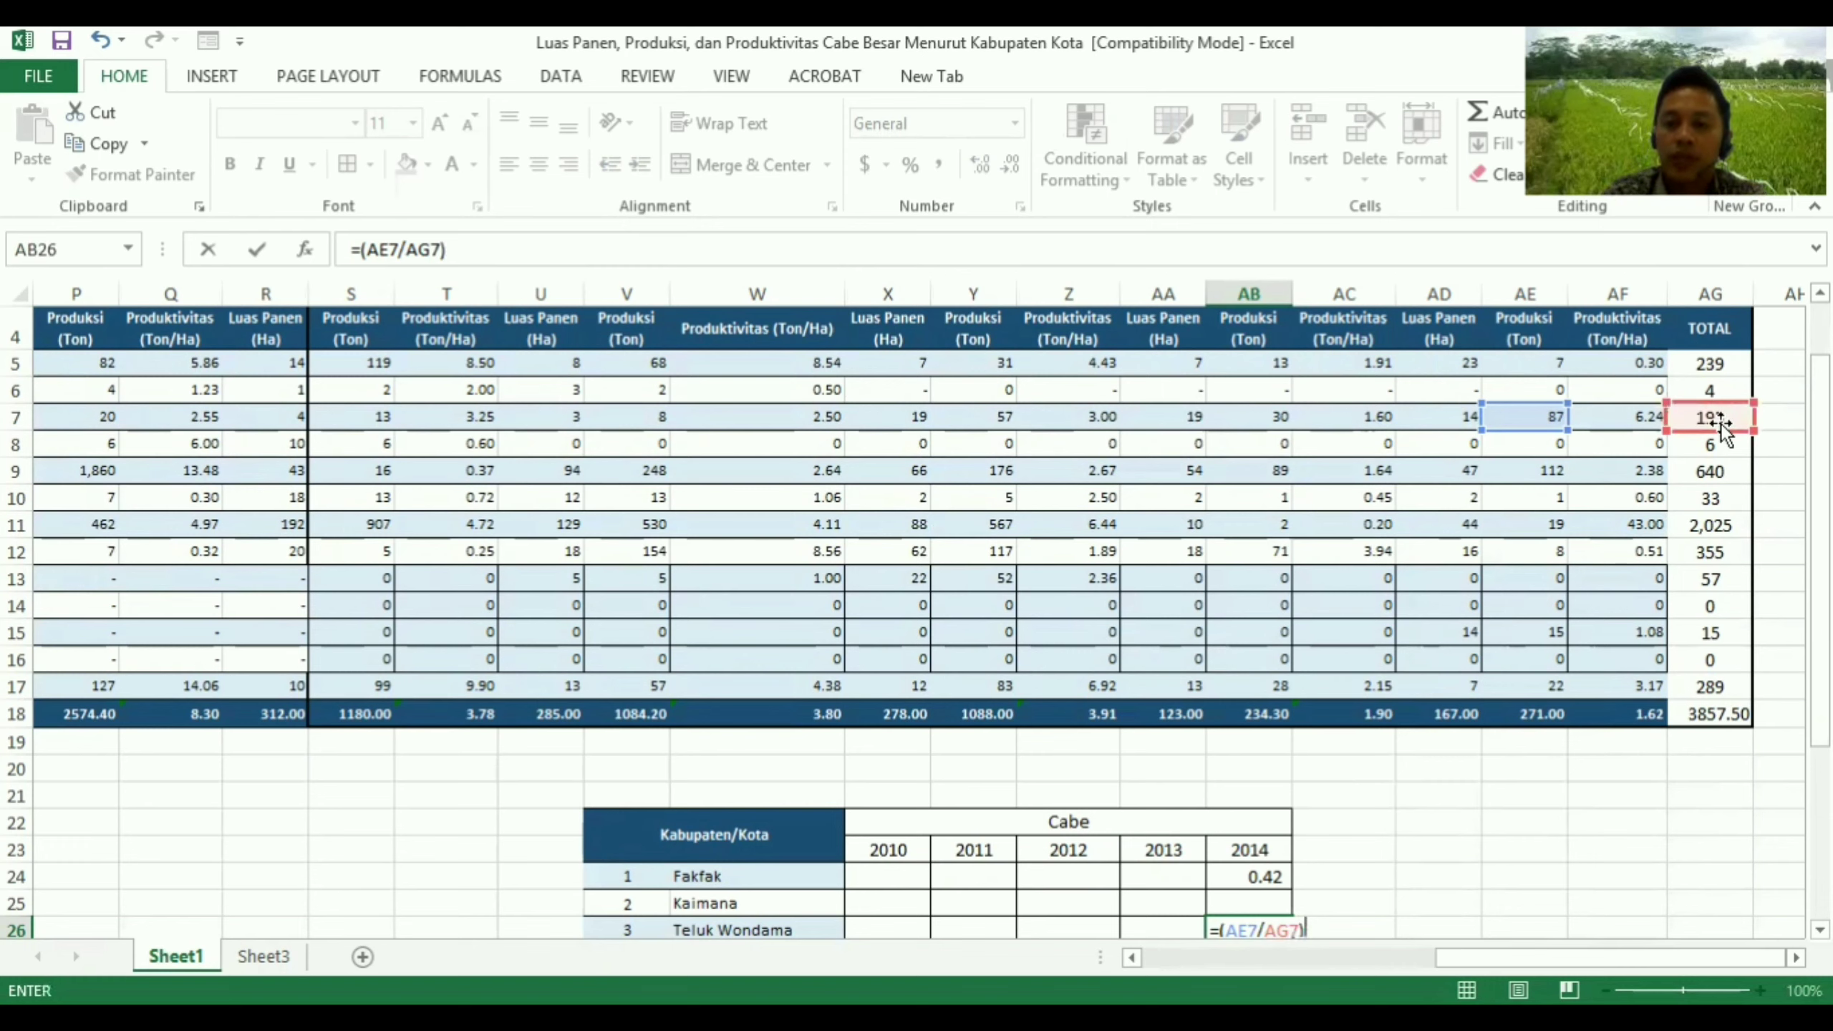
{"action": "type", "text": "/"}
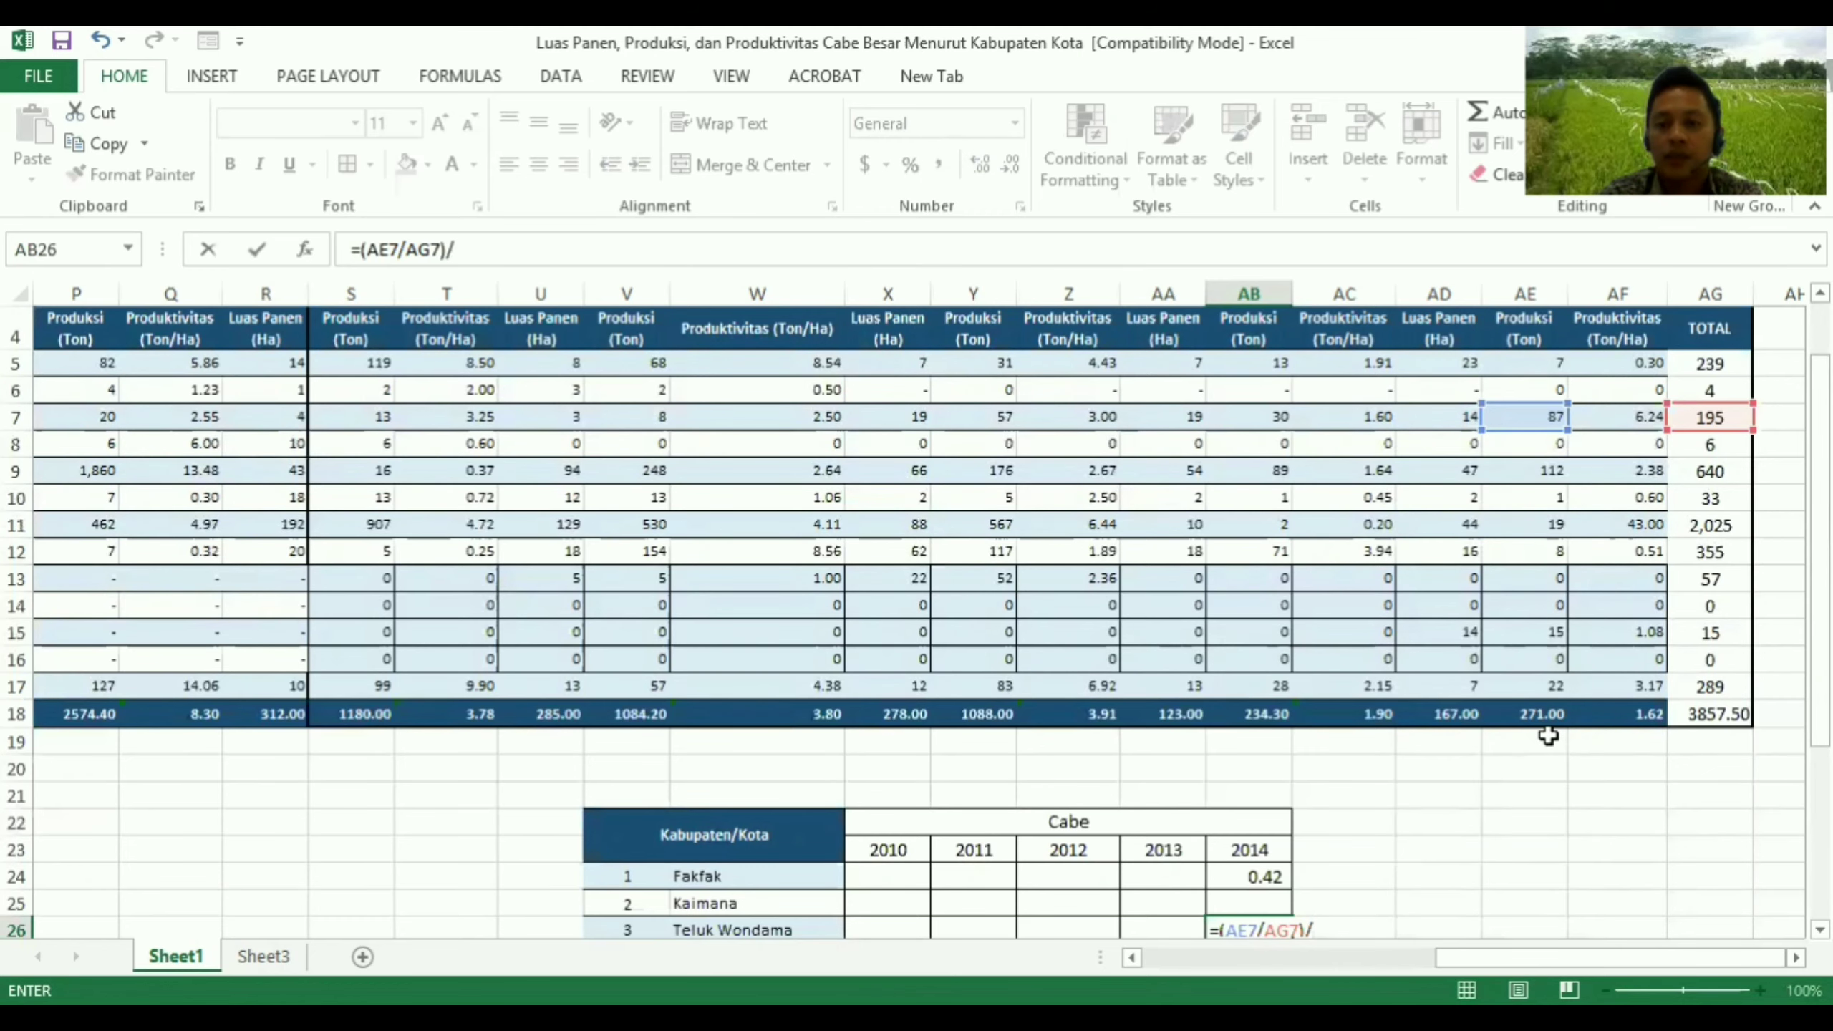
{"action": "scroll", "coordinate": [1552, 722], "scroll_direction": "down", "scroll_amount": 1}
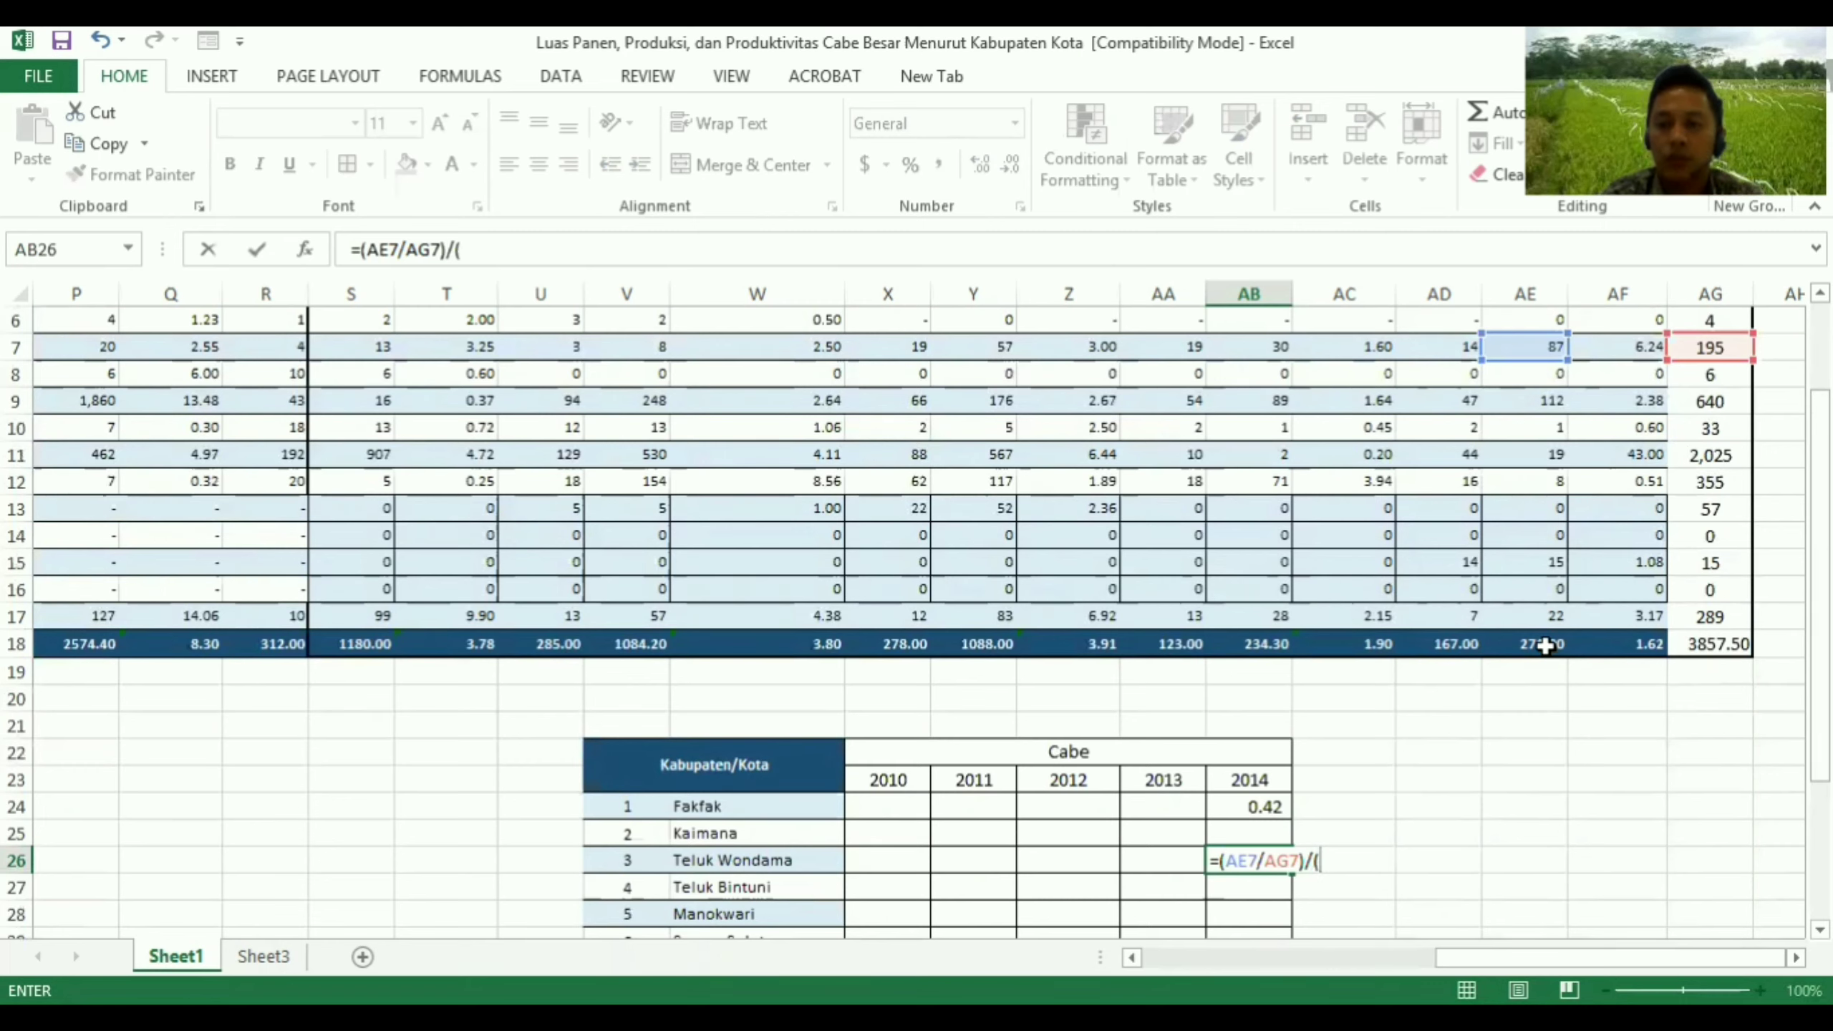
{"action": "type", "text": "("}
{"action": "left_click", "coordinate": [1545, 647]}
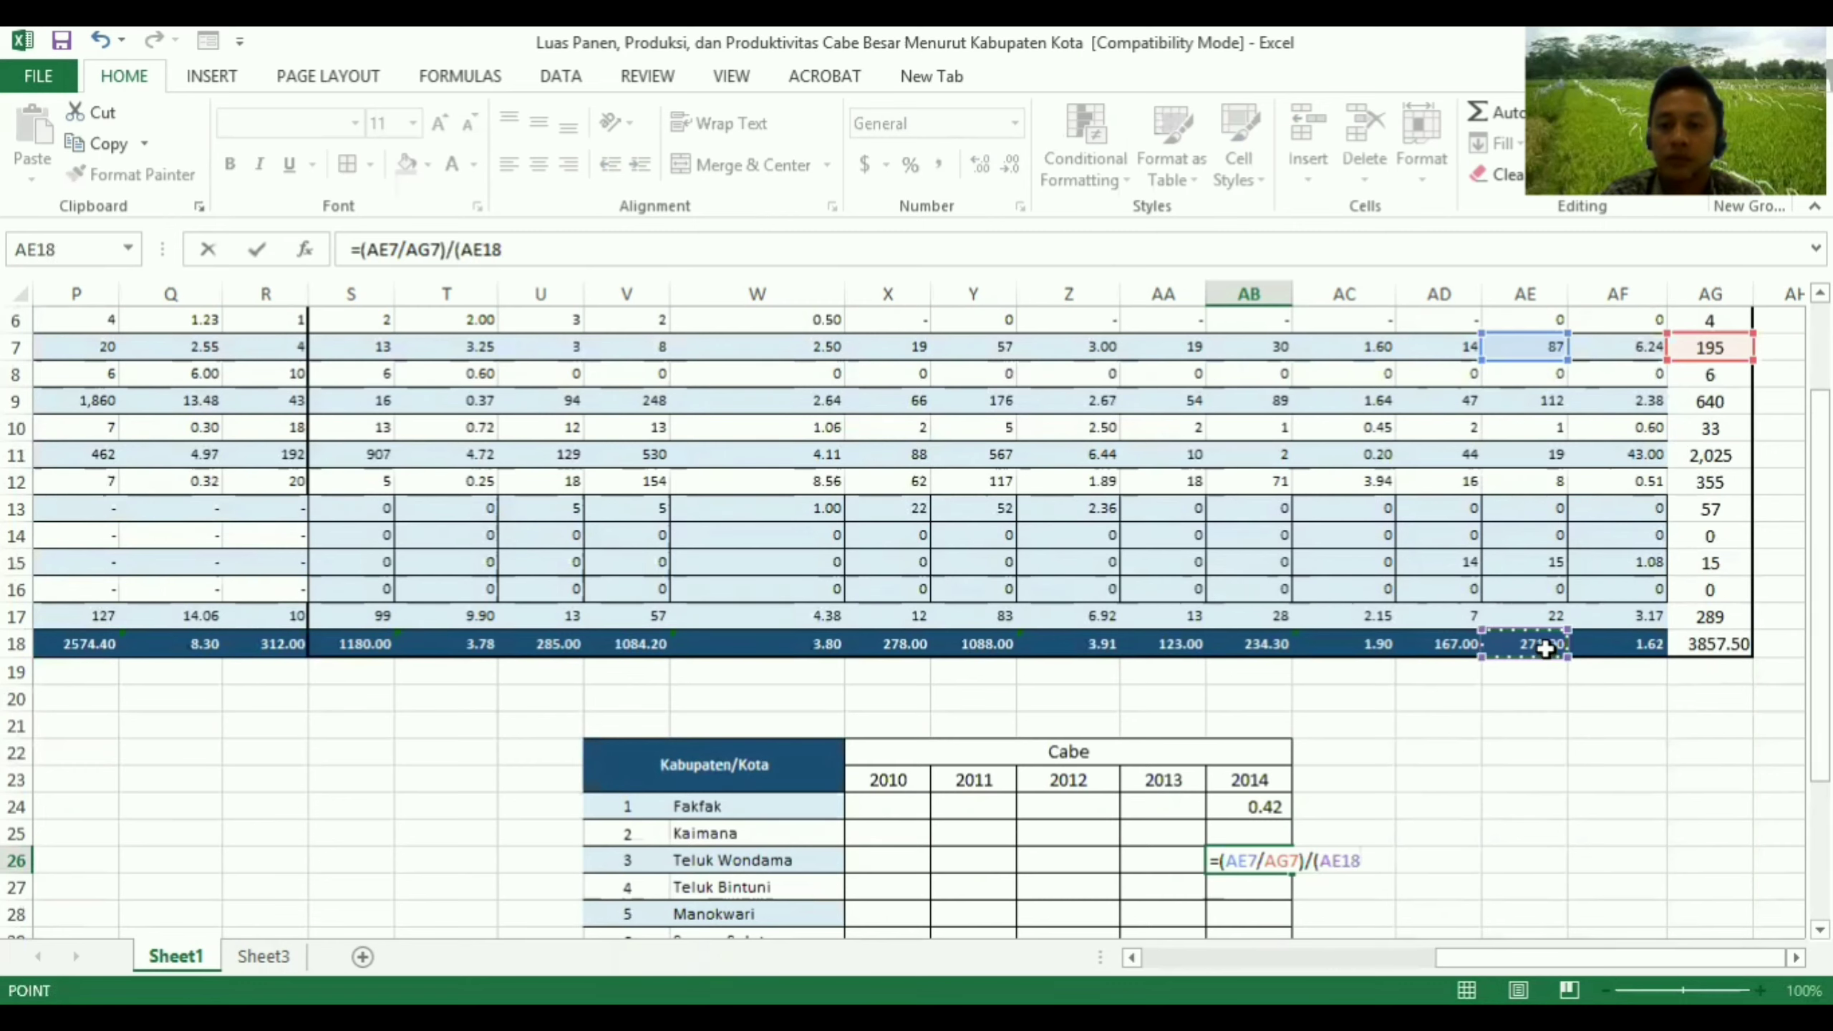
{"action": "type", "text": "/"}
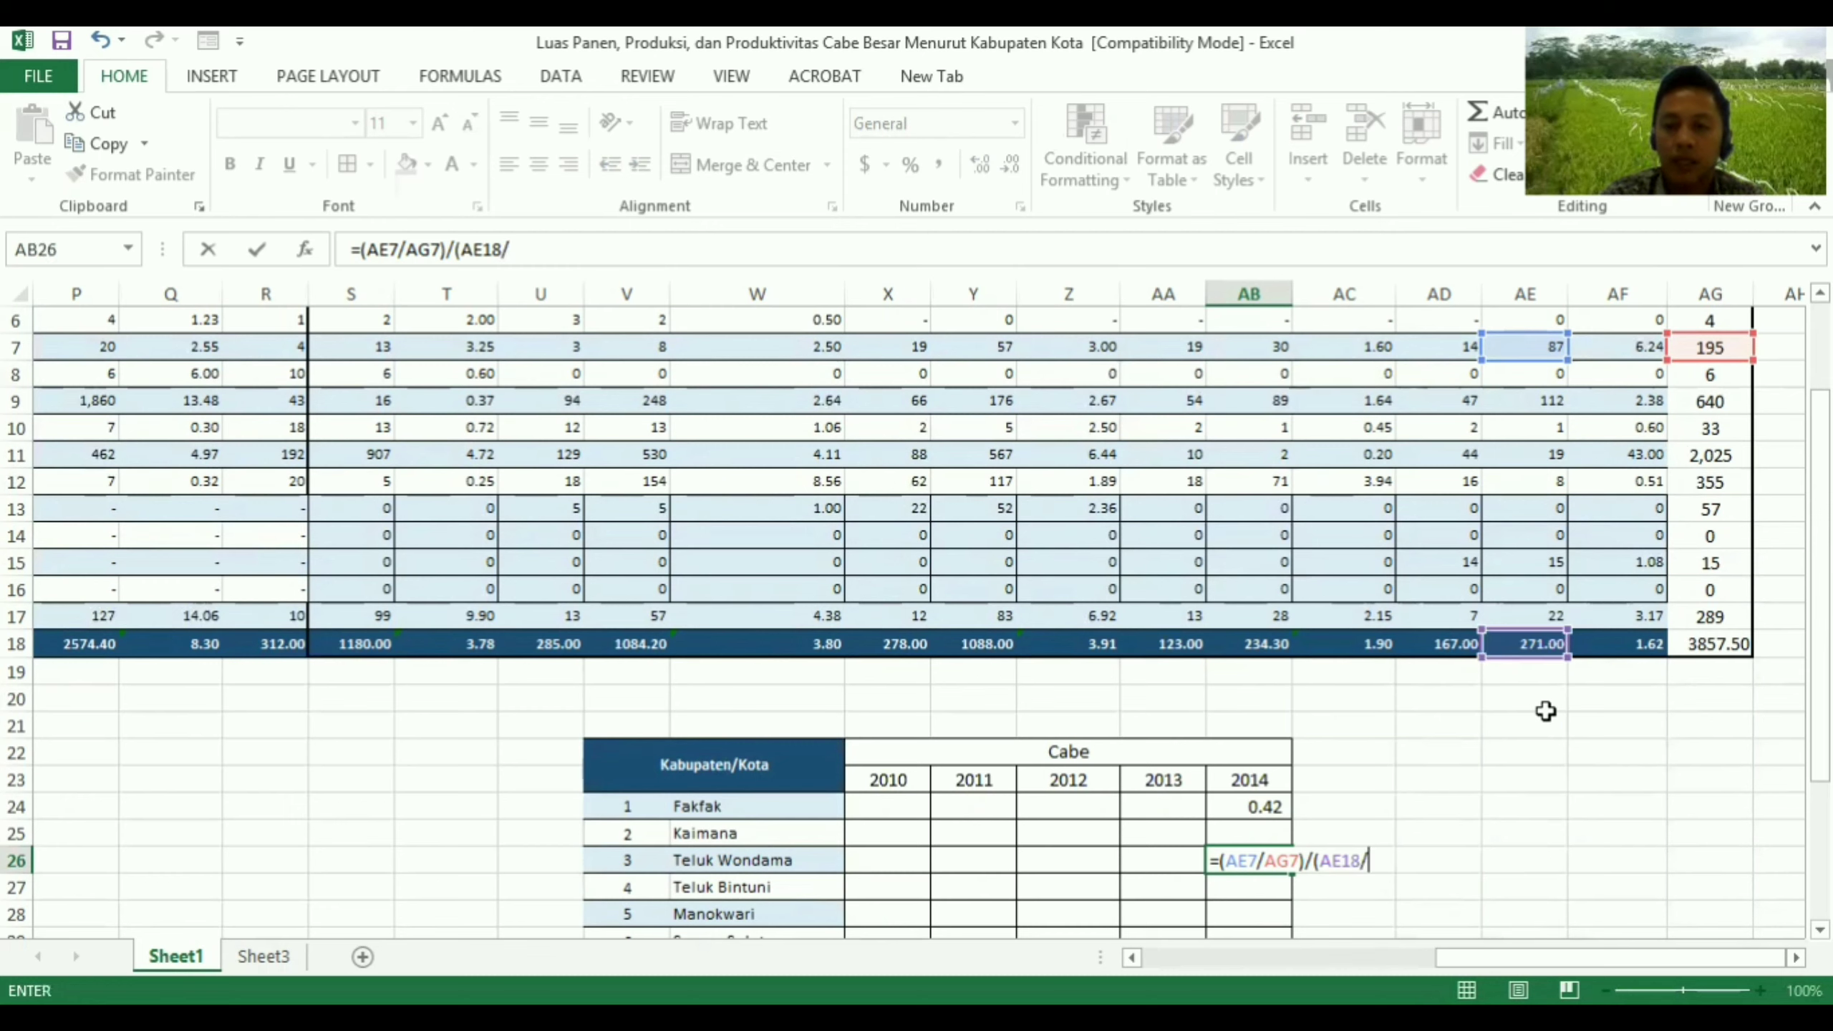
{"action": "left_click", "coordinate": [1722, 644]}
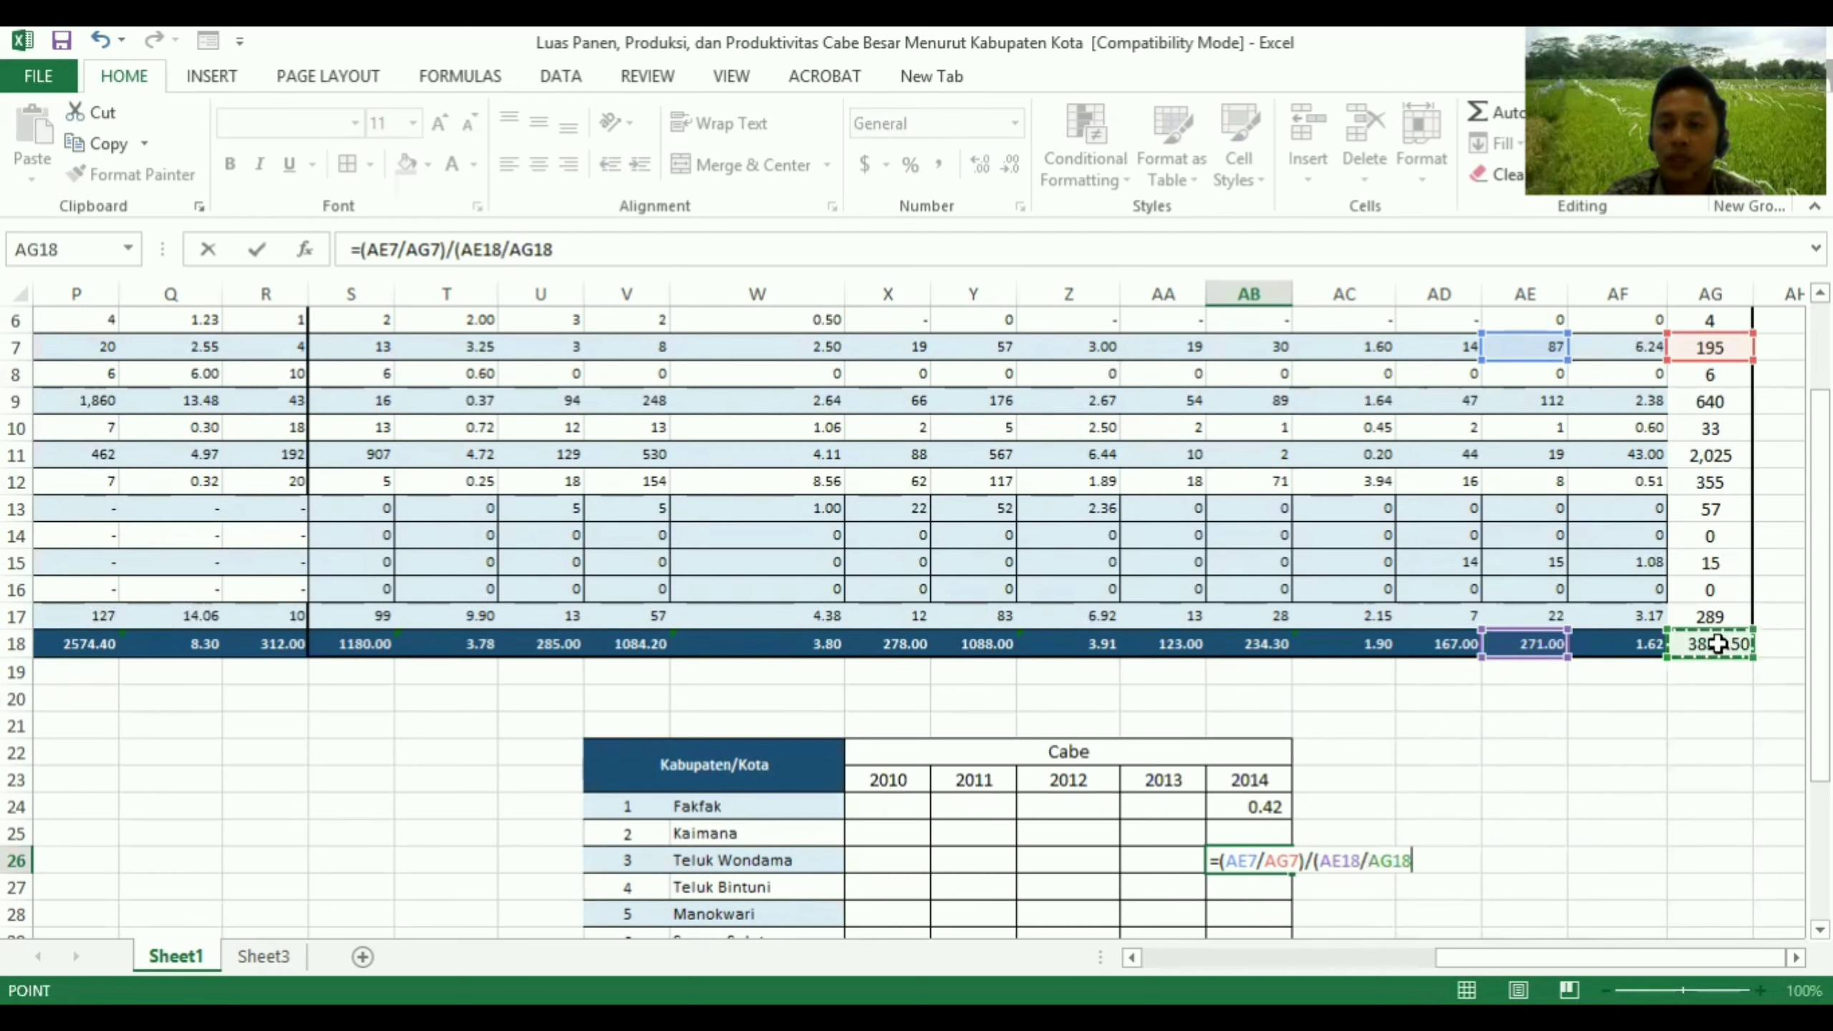
{"action": "type", "text": ")"}
{"action": "key", "text": "Return"}
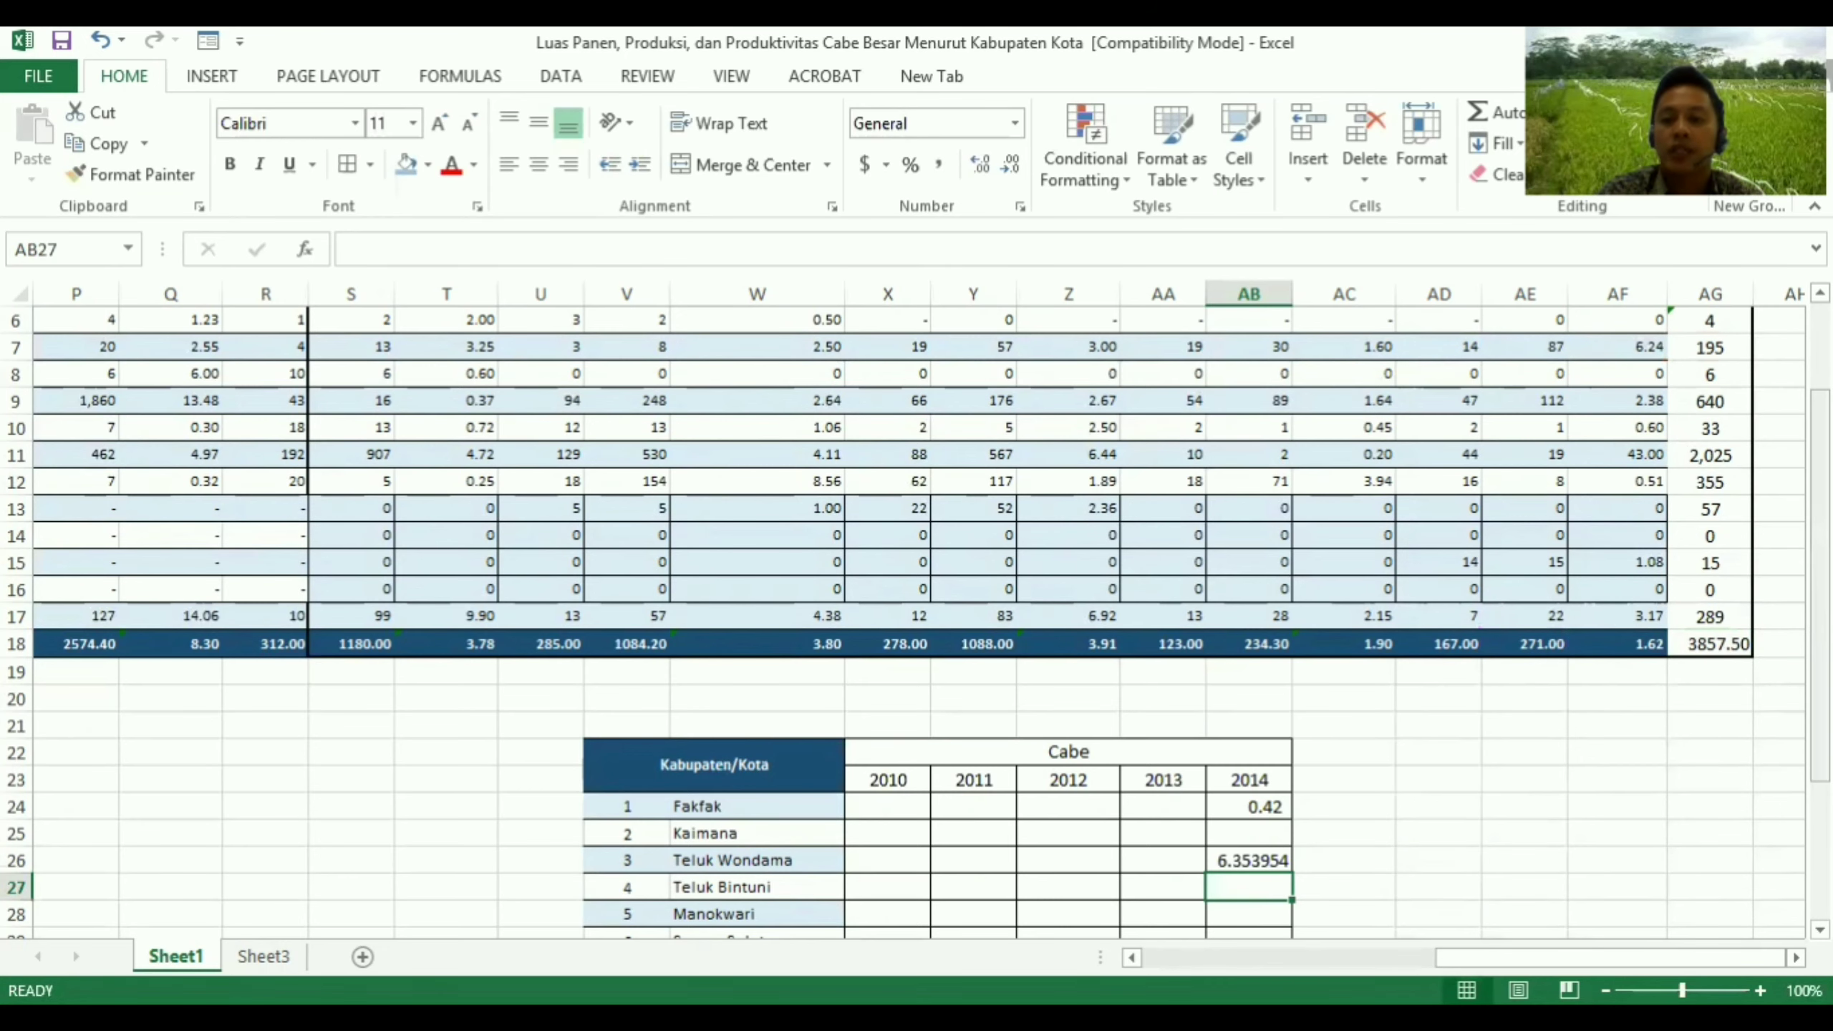
Examine the Cabe LQ table's Kabupaten/Kota rows and 2010–2014 columns, the Fakfak 2014 formula and the production data above
{"action": "left_click_drag", "start_coordinate": [1819, 727], "coordinate": [1733, 822]}
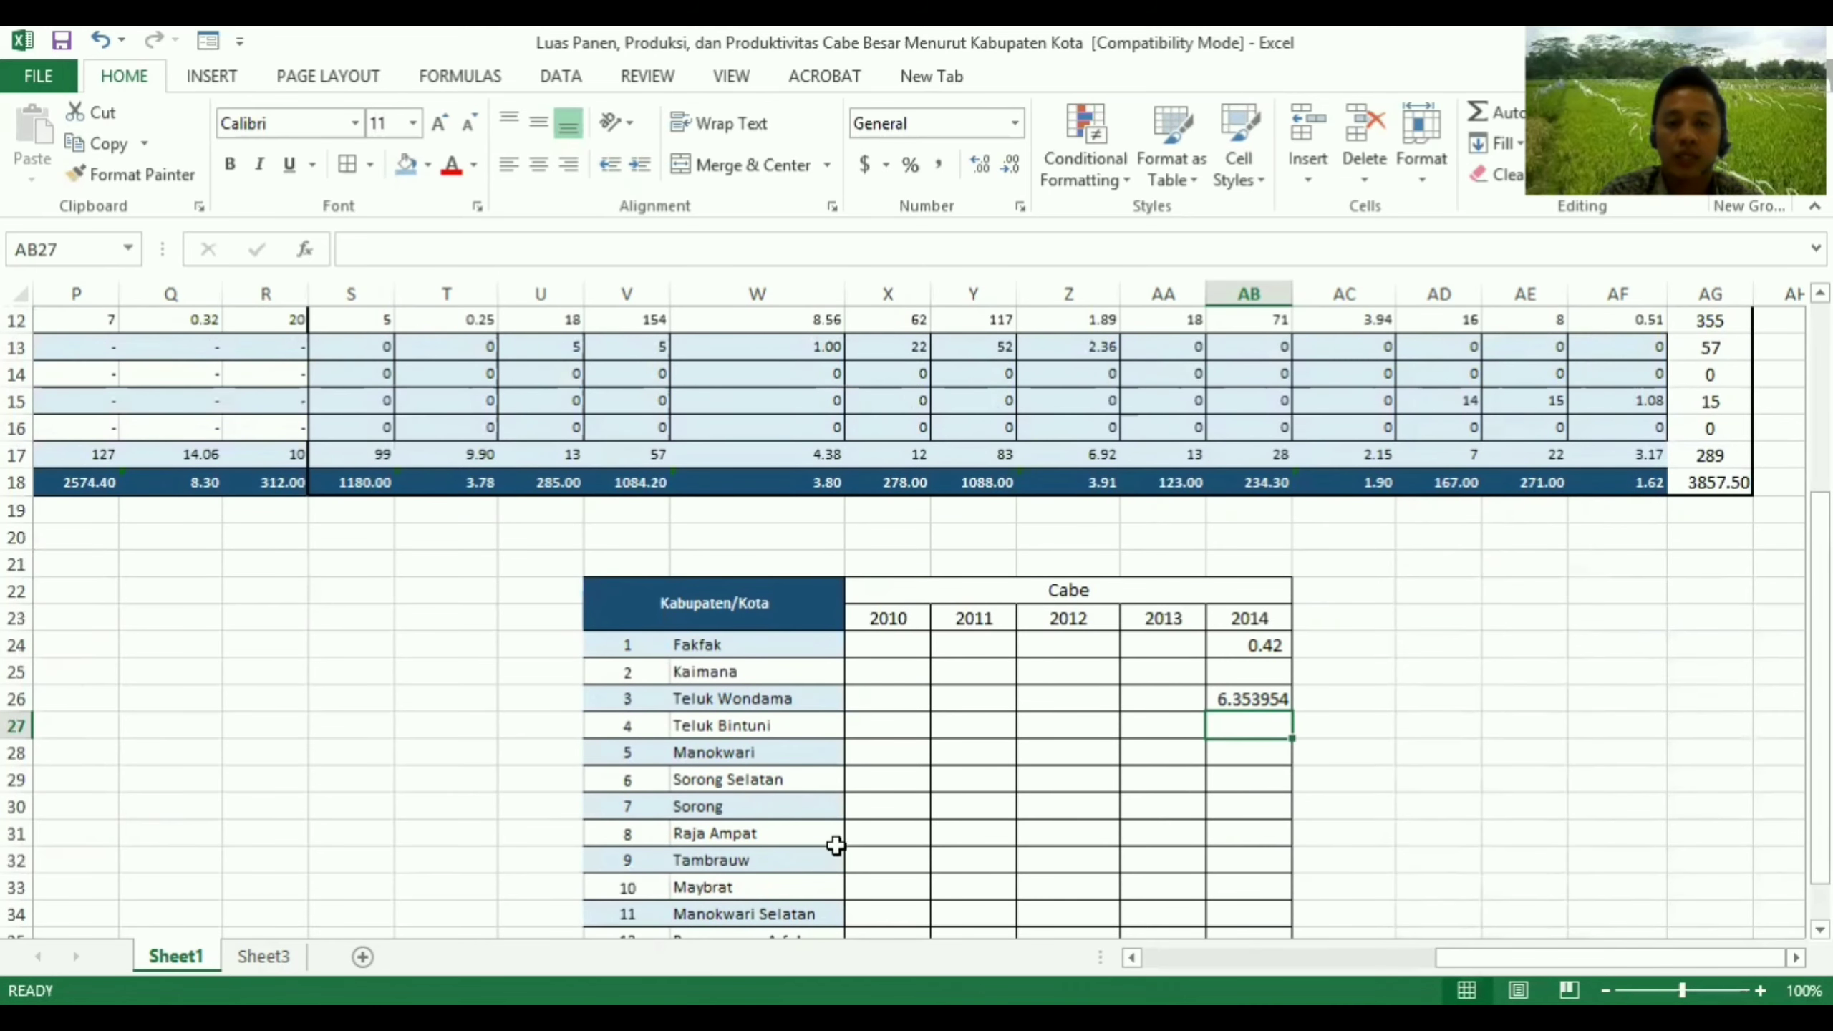
{"action": "mouse_move", "coordinate": [1821, 581]}
{"action": "left_mouse_down"}
{"action": "mouse_move", "coordinate": [1820, 611]}
{"action": "mouse_move", "coordinate": [1820, 395]}
{"action": "mouse_move", "coordinate": [1821, 611]}
{"action": "left_mouse_up"}
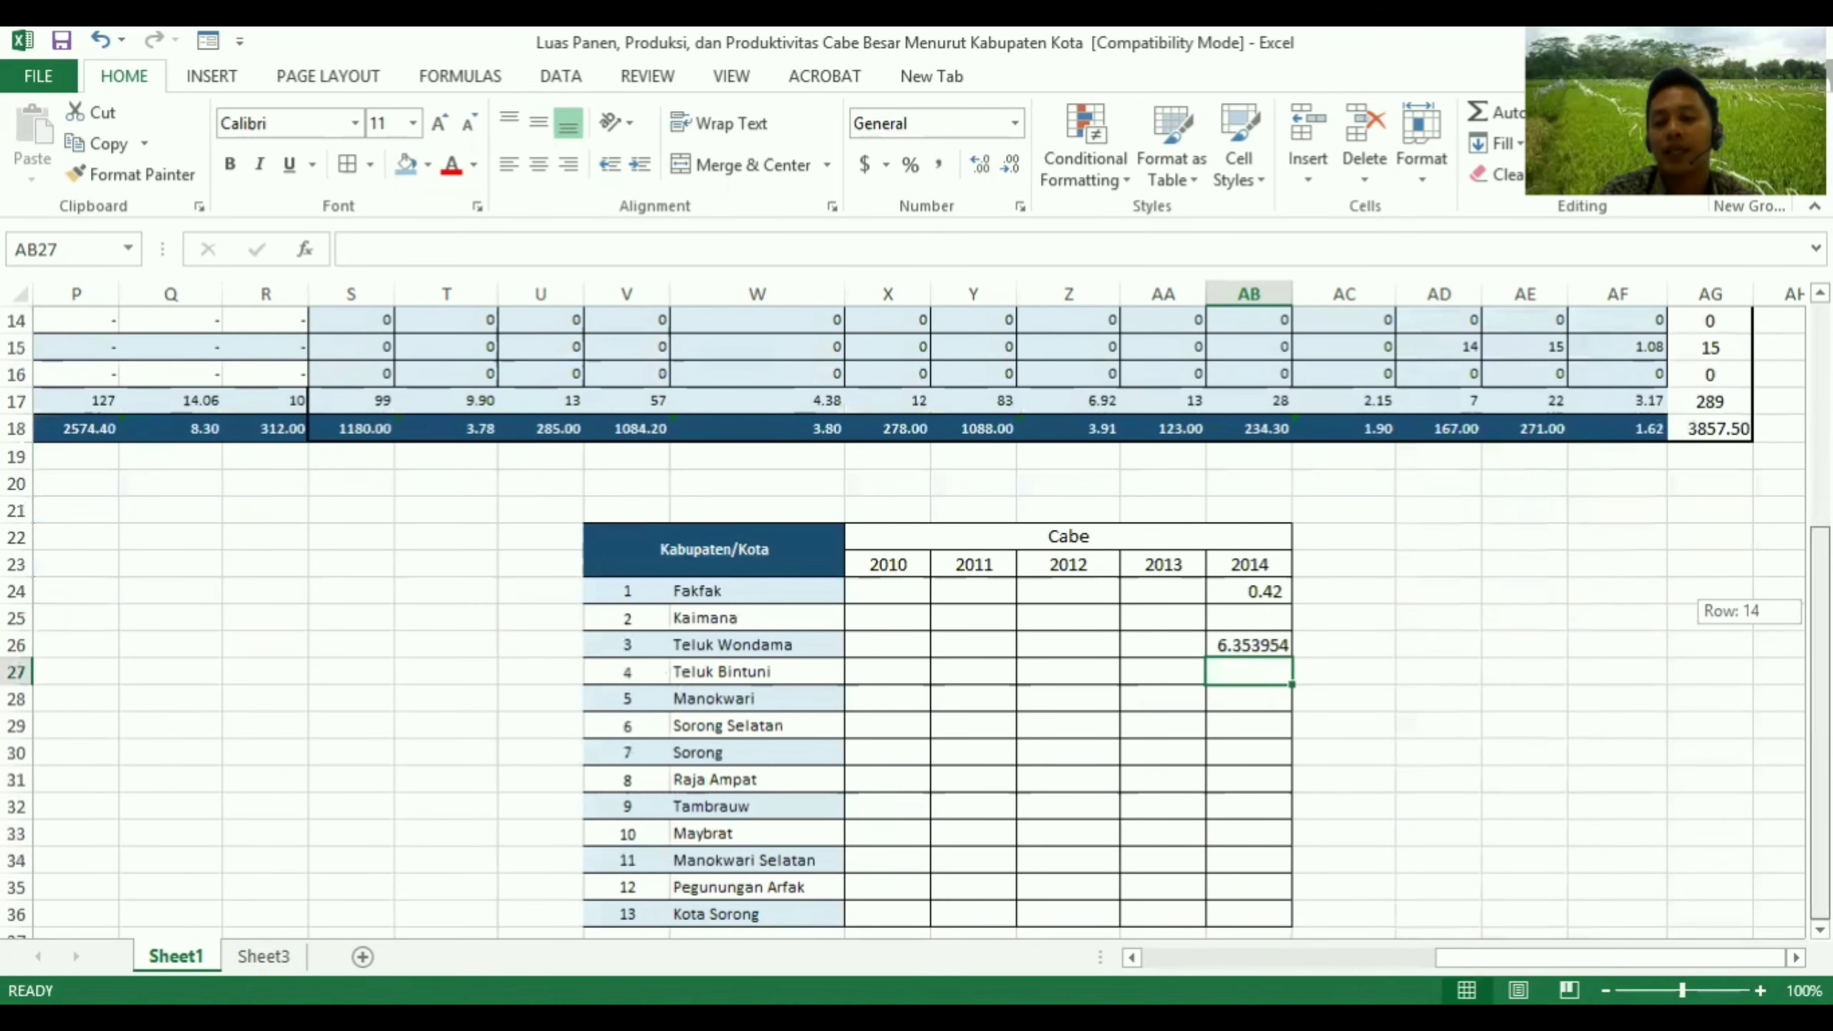
{"action": "left_click_drag", "start_coordinate": [1821, 611], "coordinate": [1821, 611]}
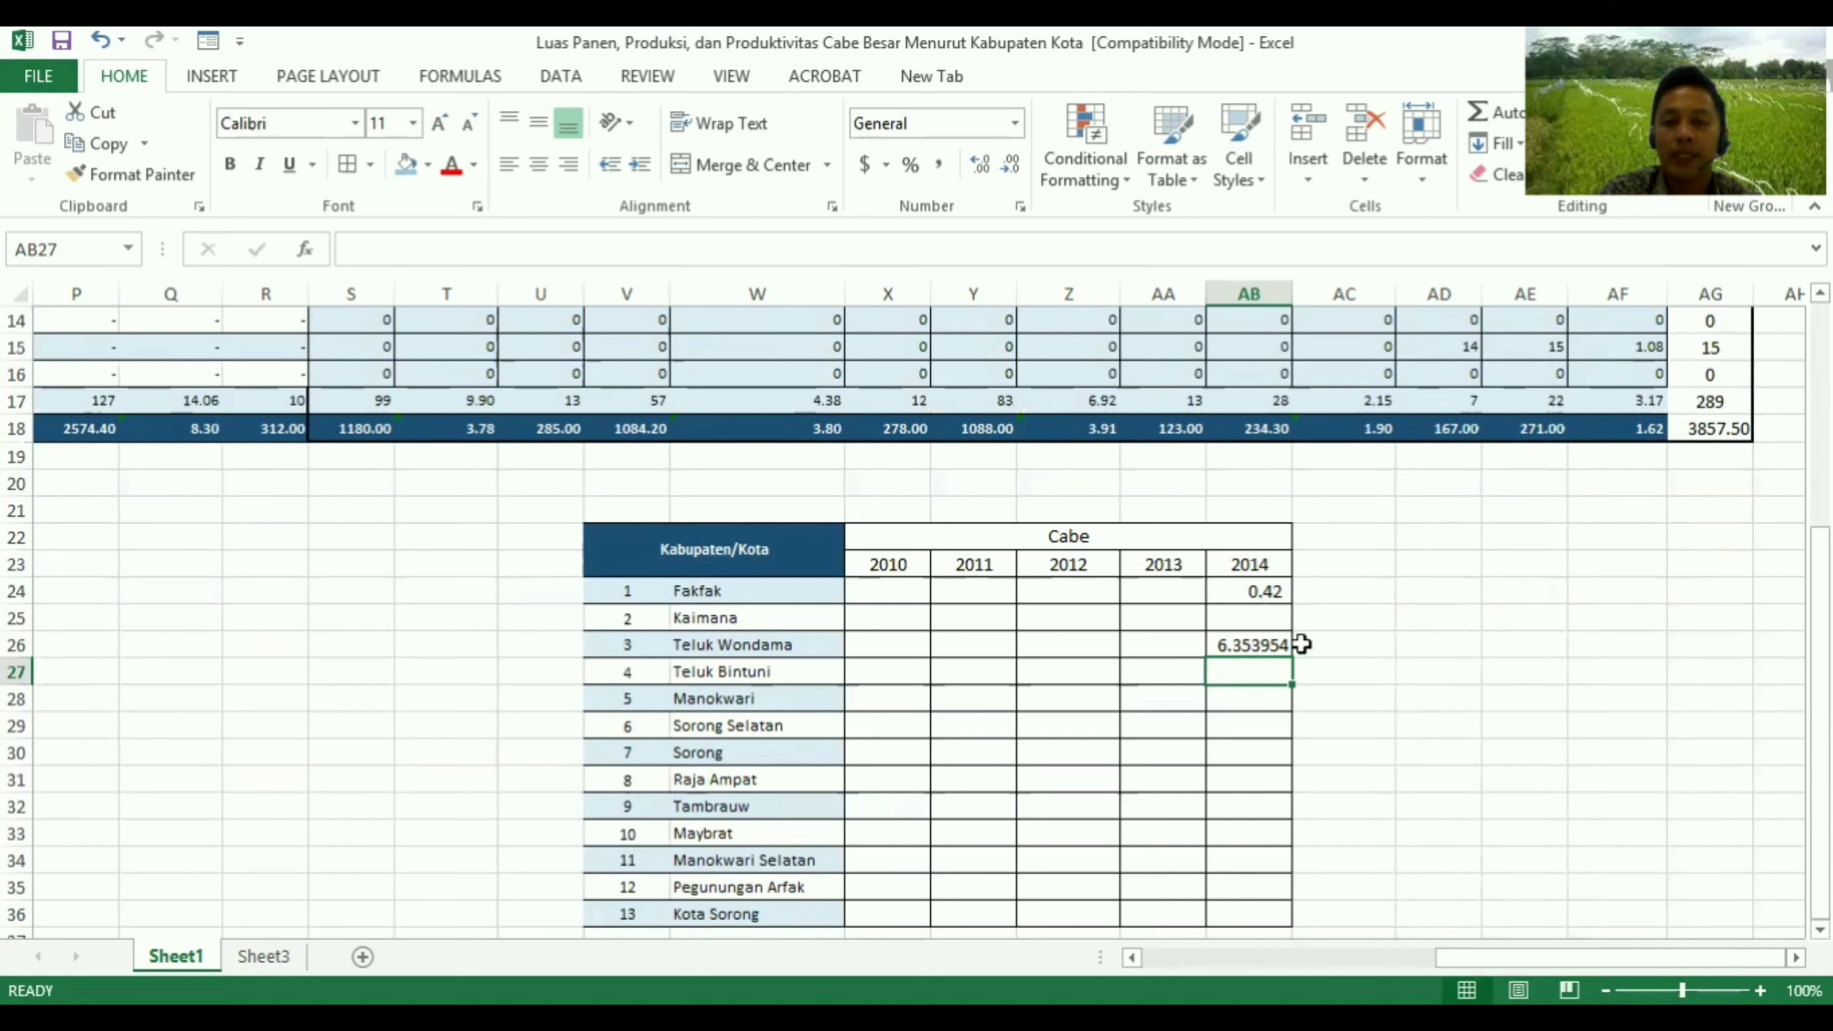
{"action": "left_click", "coordinate": [1334, 643]}
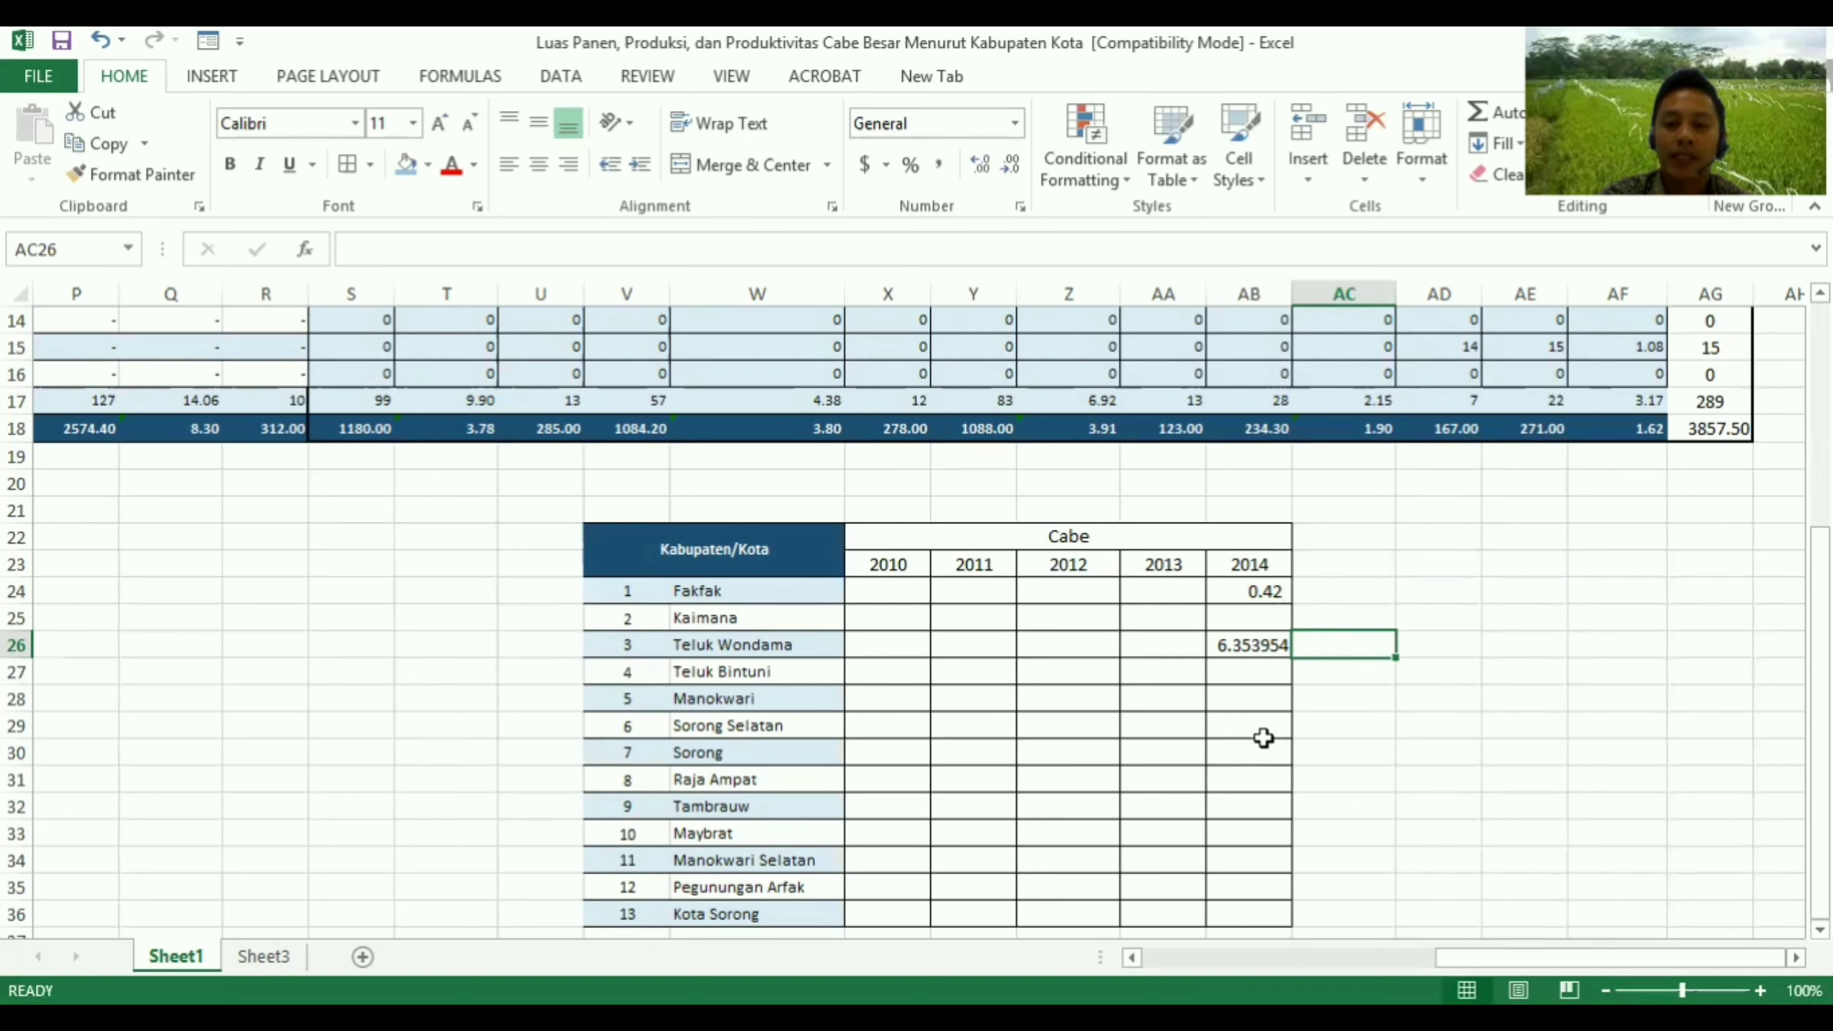
{"action": "left_click", "coordinate": [1264, 671]}
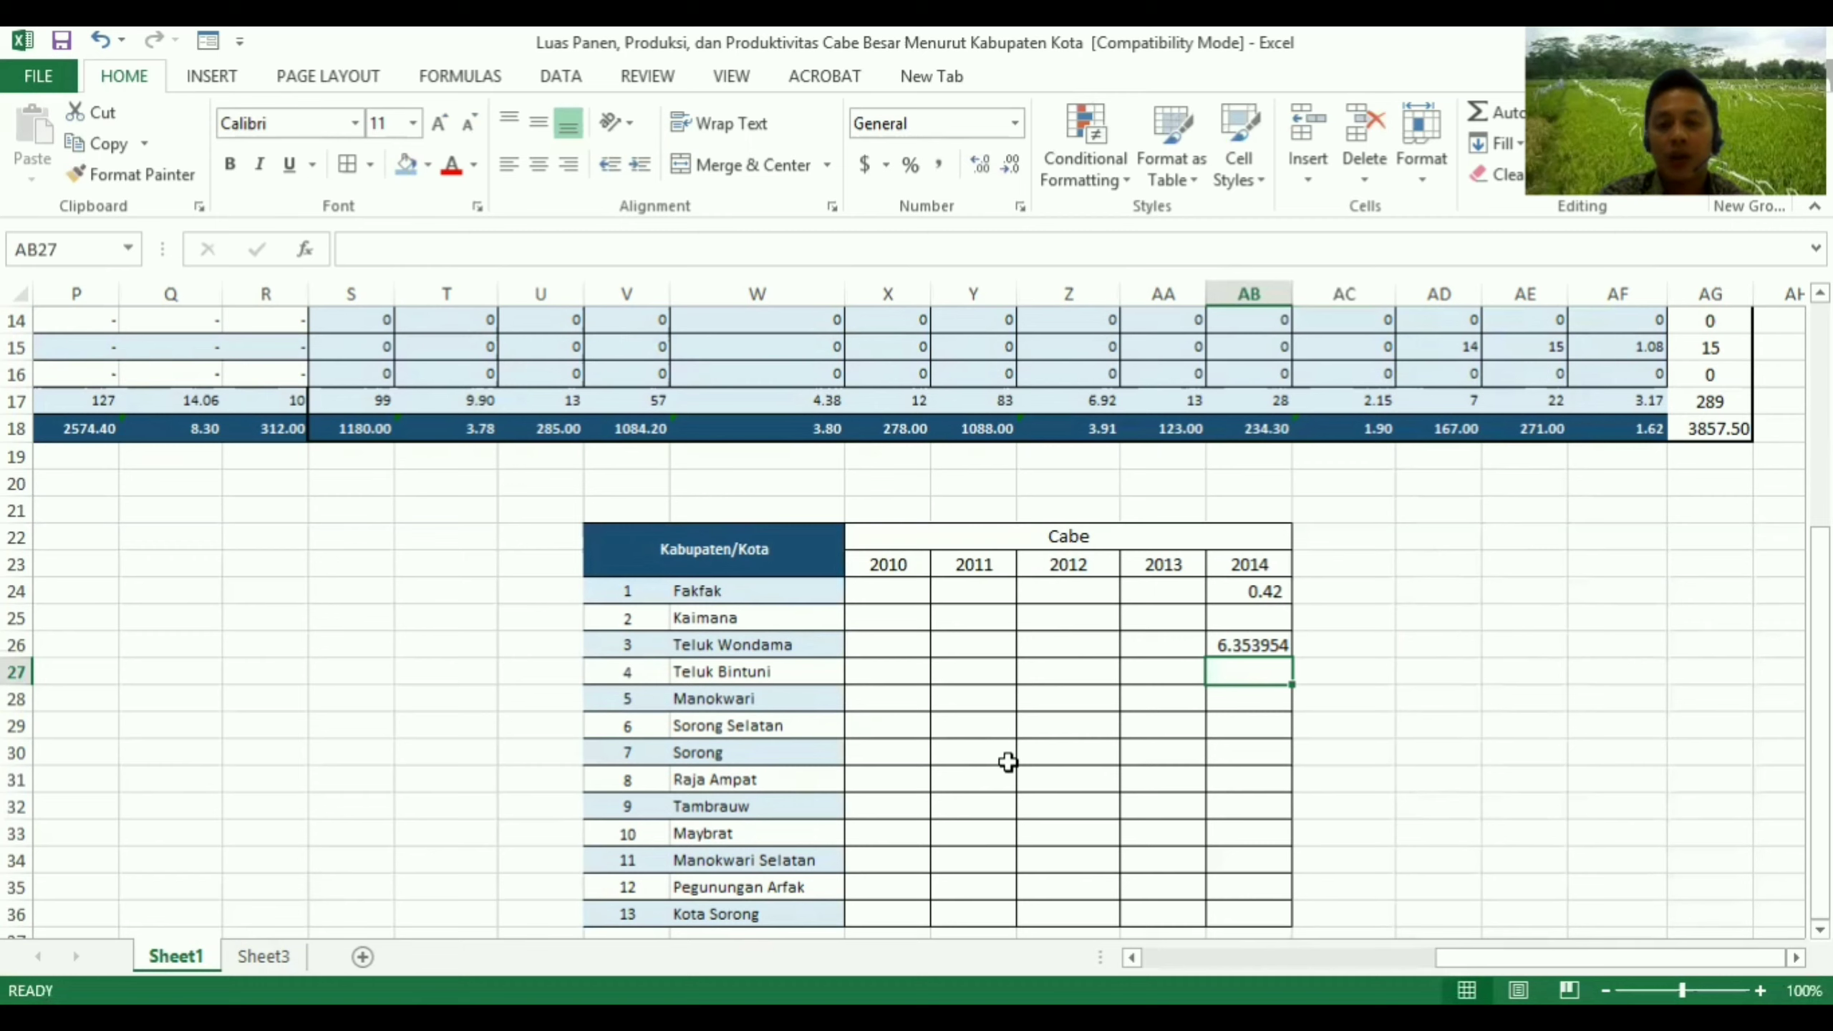
{"action": "left_click", "coordinate": [895, 591]}
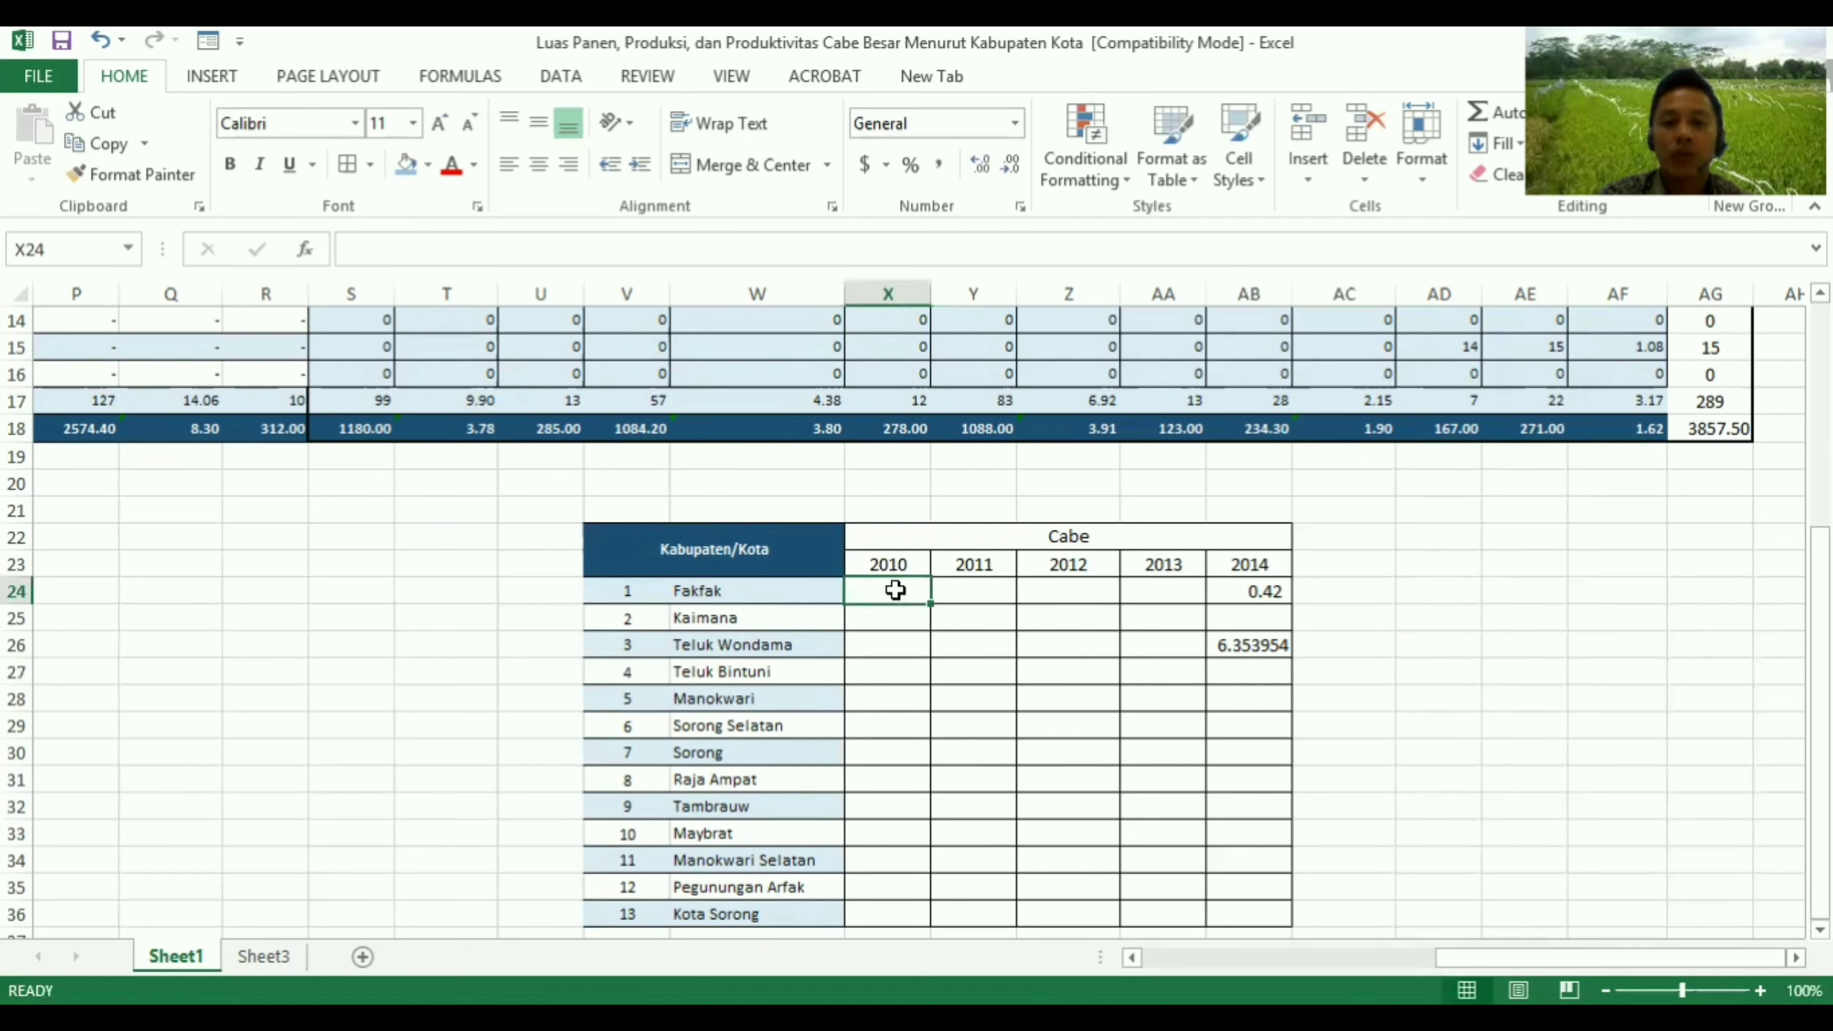
{"action": "left_click", "coordinate": [1257, 593]}
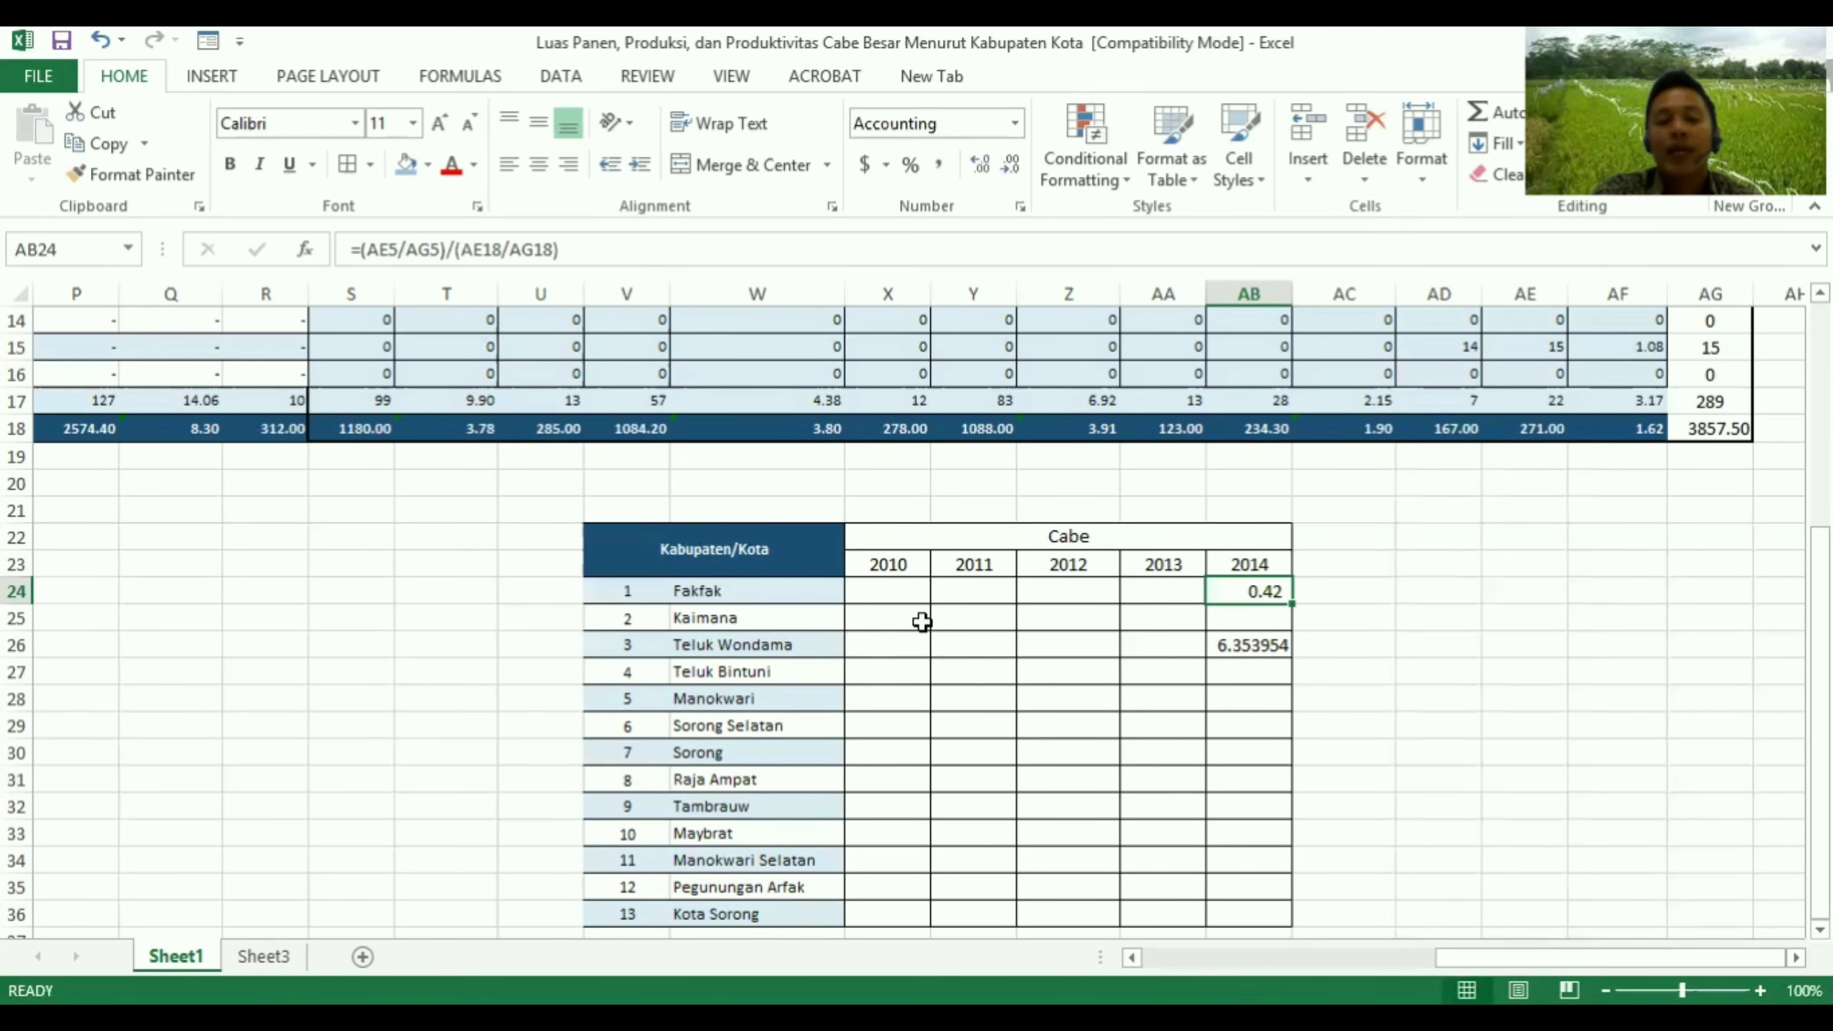
{"action": "scroll", "coordinate": [1522, 601], "scroll_direction": "up", "scroll_amount": 3}
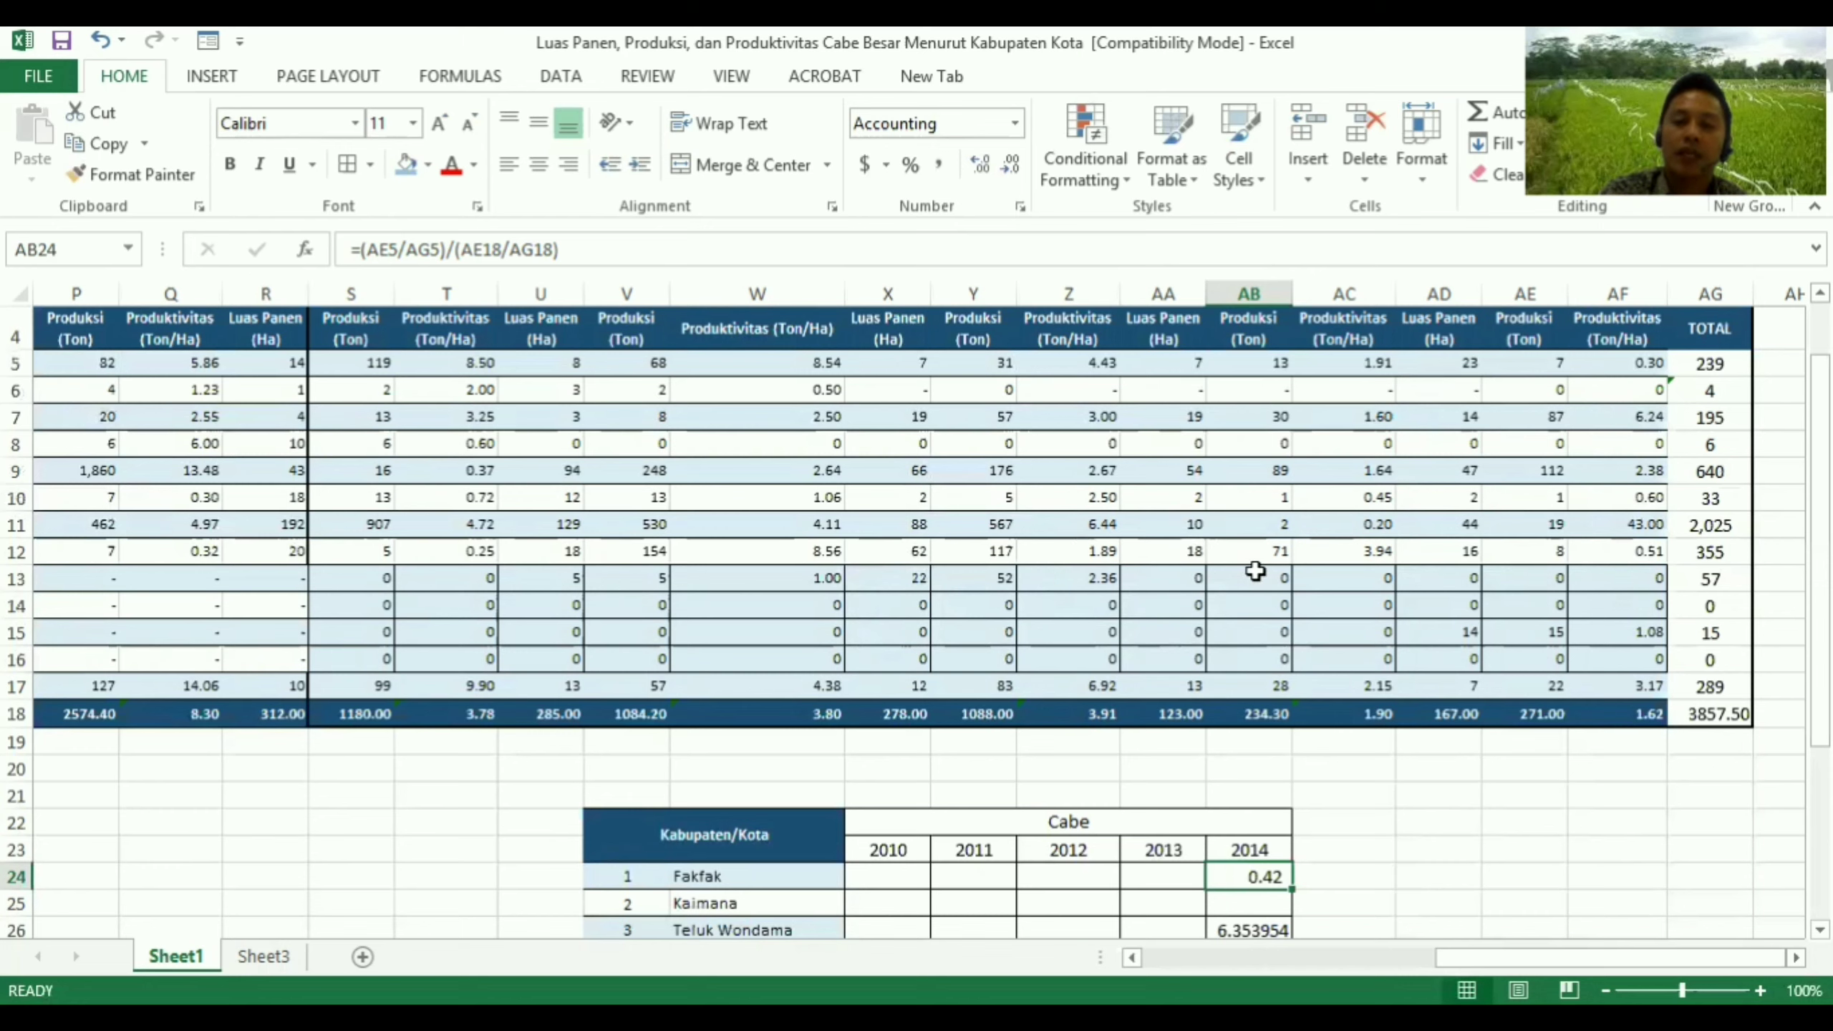
{"action": "scroll", "coordinate": [1602, 781], "scroll_direction": "down", "scroll_amount": 3}
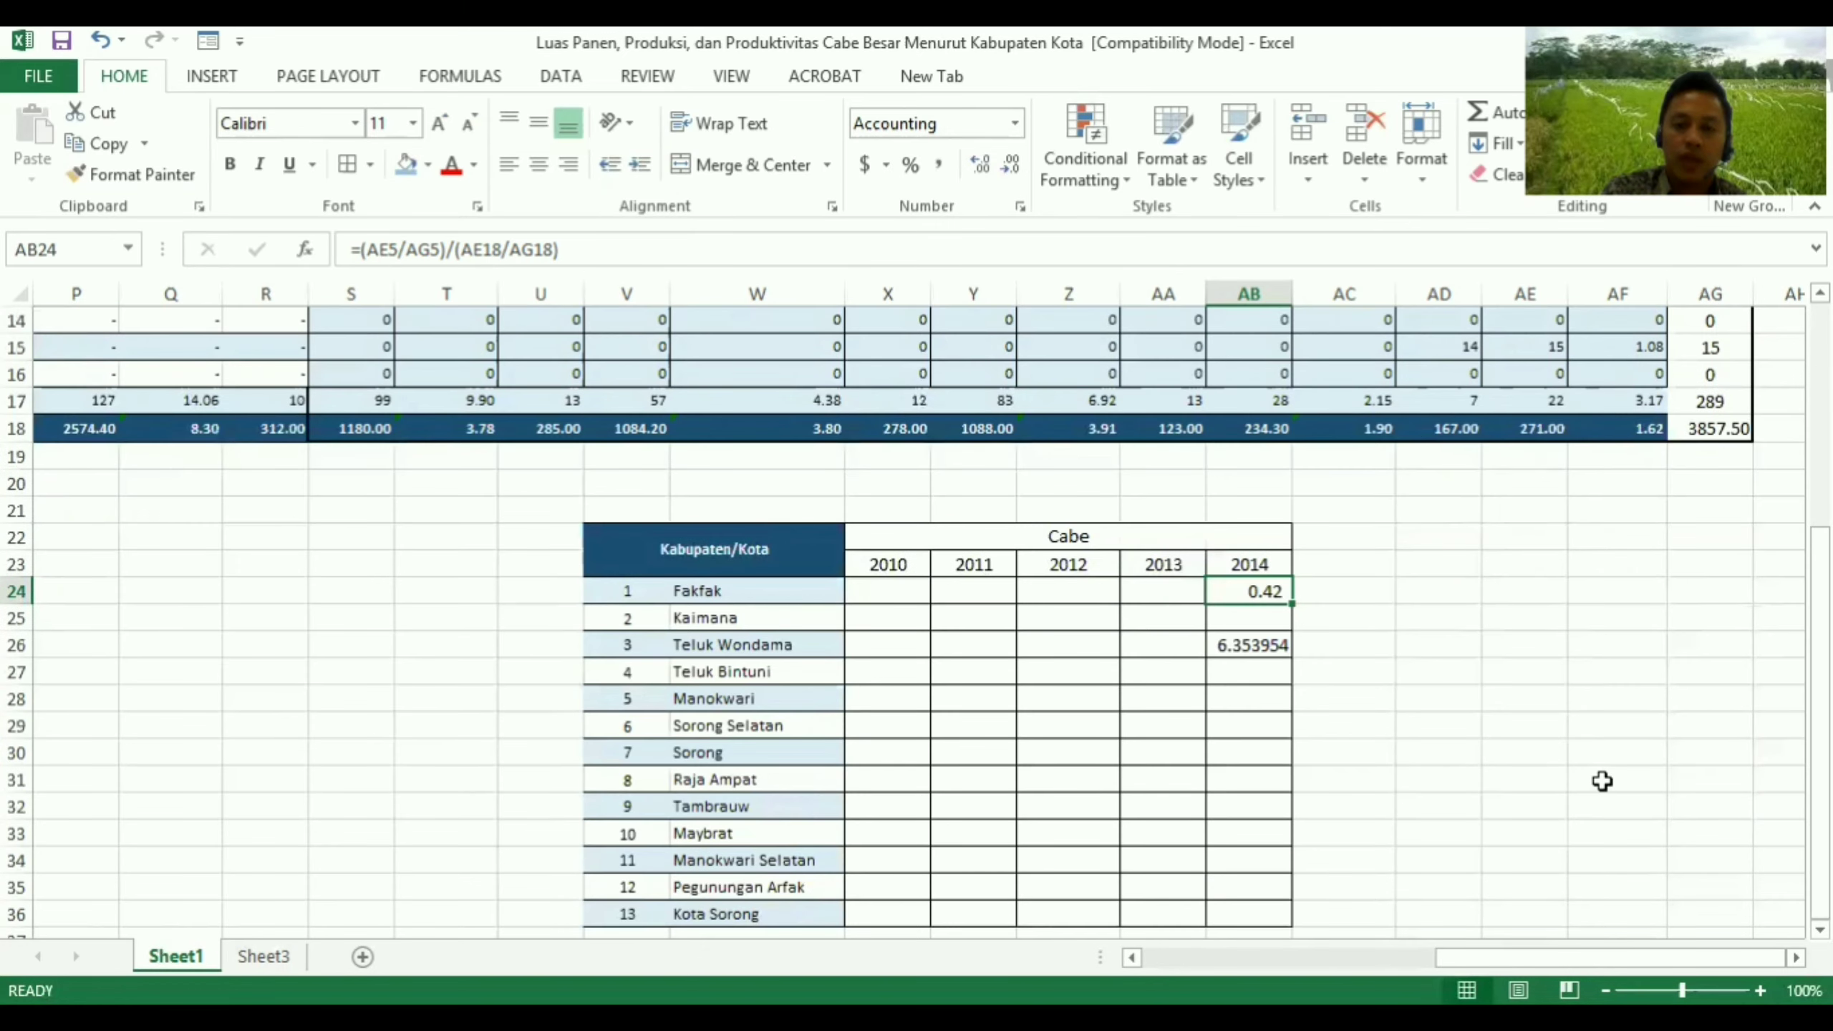